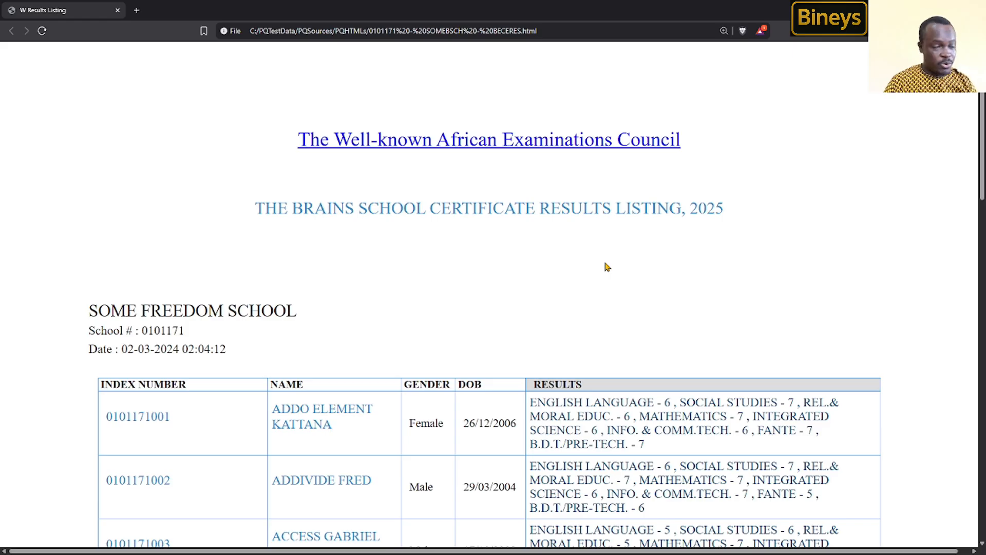
Step: Open the print preview of the results page and set the destination to Save as PDF
key("ctrl+p")
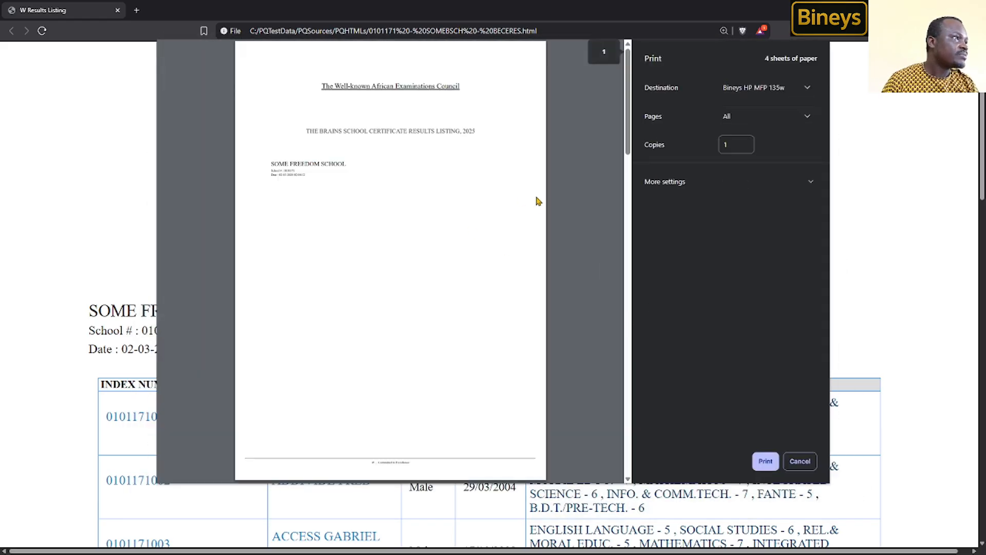
scroll(518, 229, "down", 1)
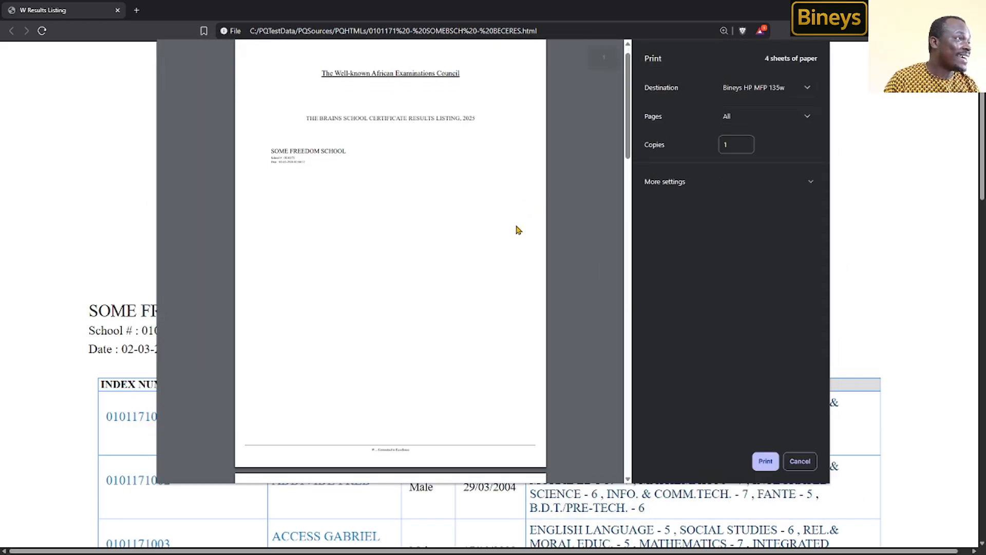
scroll(518, 229, "down", 10)
left_click(790, 88)
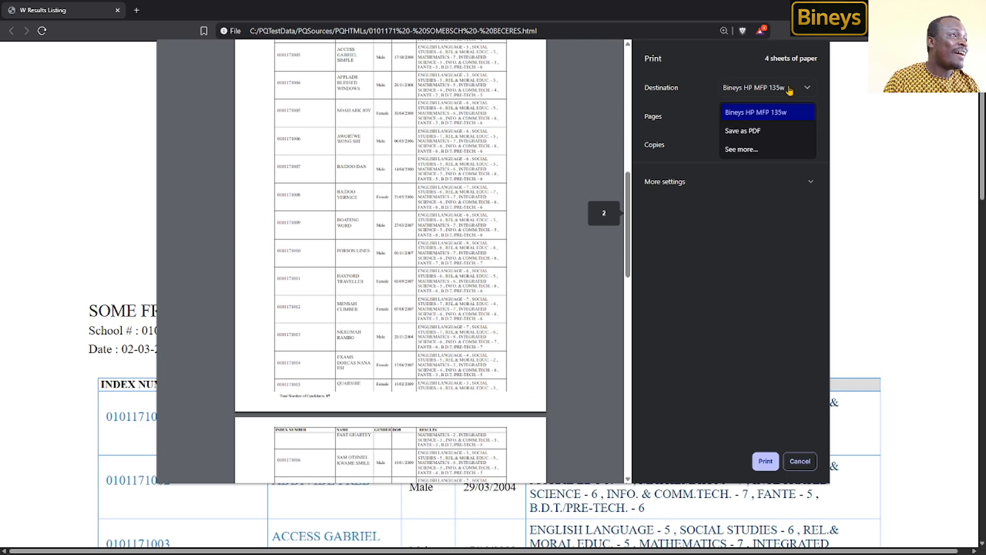
left_click(756, 132)
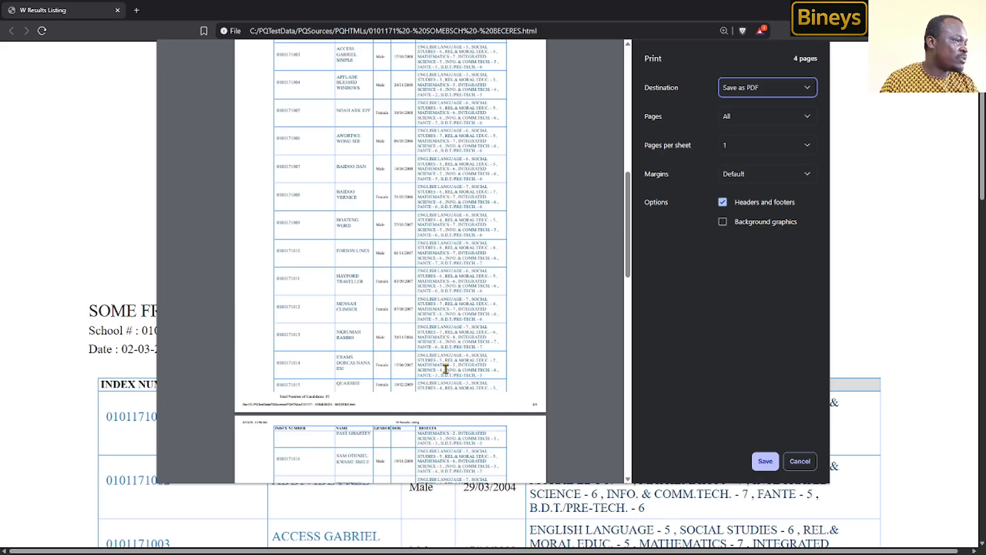
Step: Examine how the results table breaks across the pages of the PDF preview, and close the preview without saving
scroll(444, 368, "up", 3)
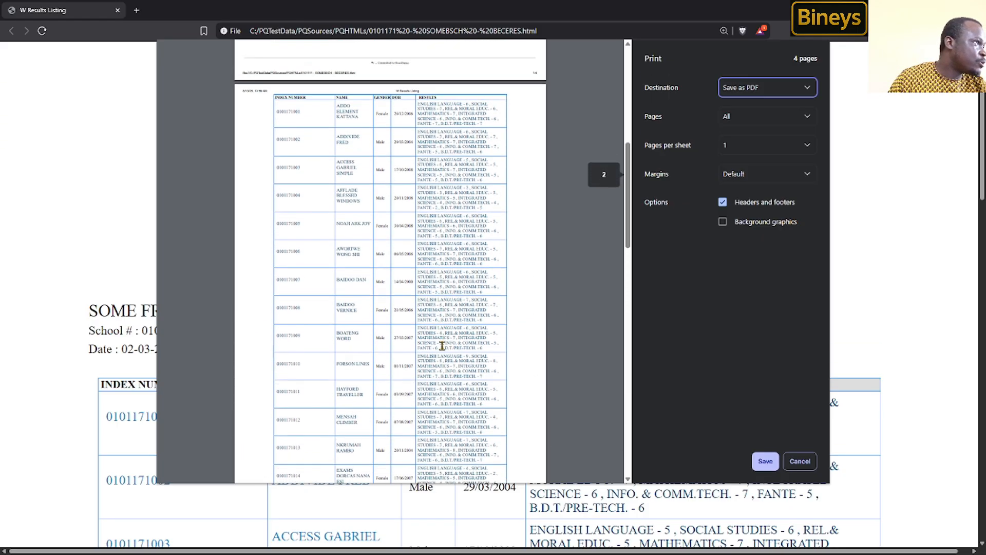
scroll(442, 345, "up", 8)
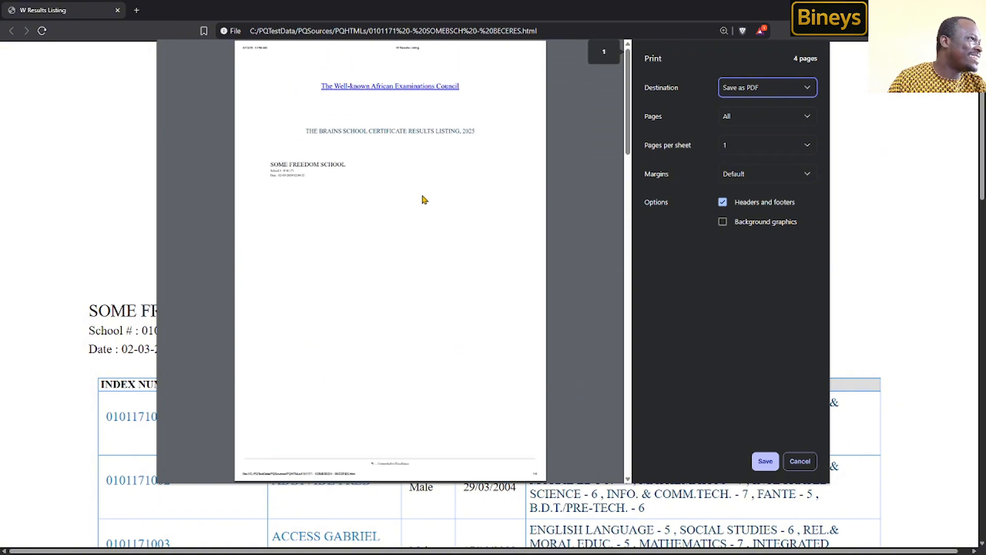
scroll(429, 239, "down", 1)
scroll(431, 250, "up", 1)
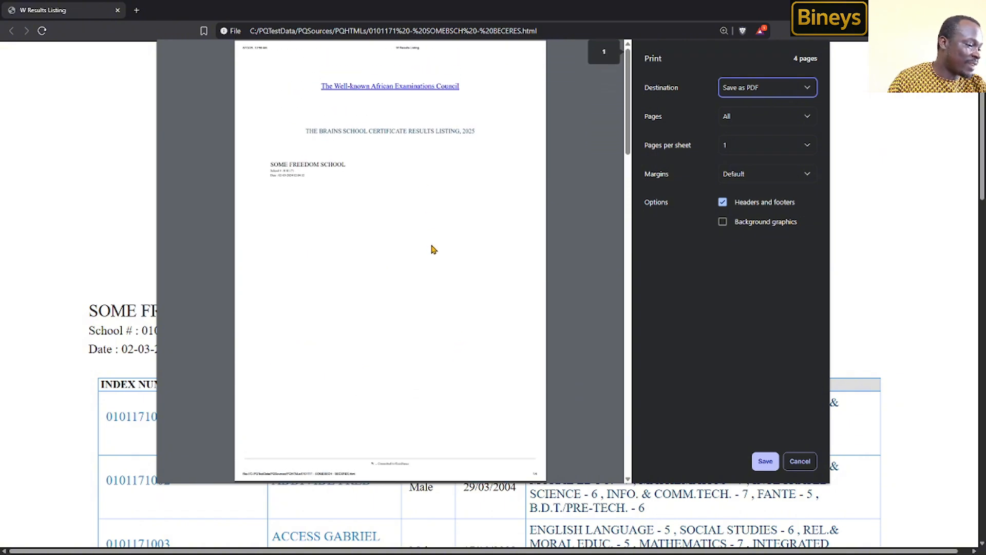
scroll(434, 250, "down", 1)
scroll(434, 249, "up", 1)
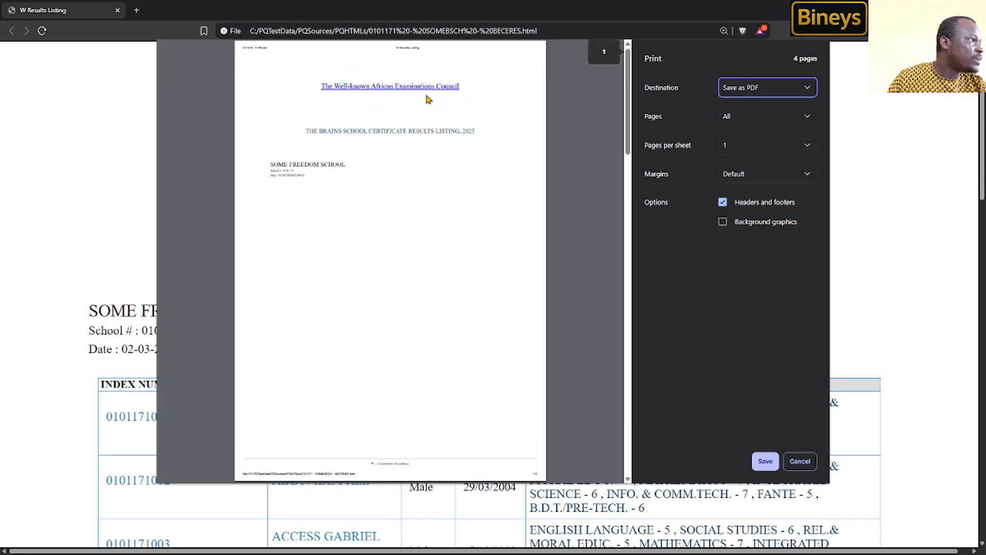
scroll(396, 219, "down", 1)
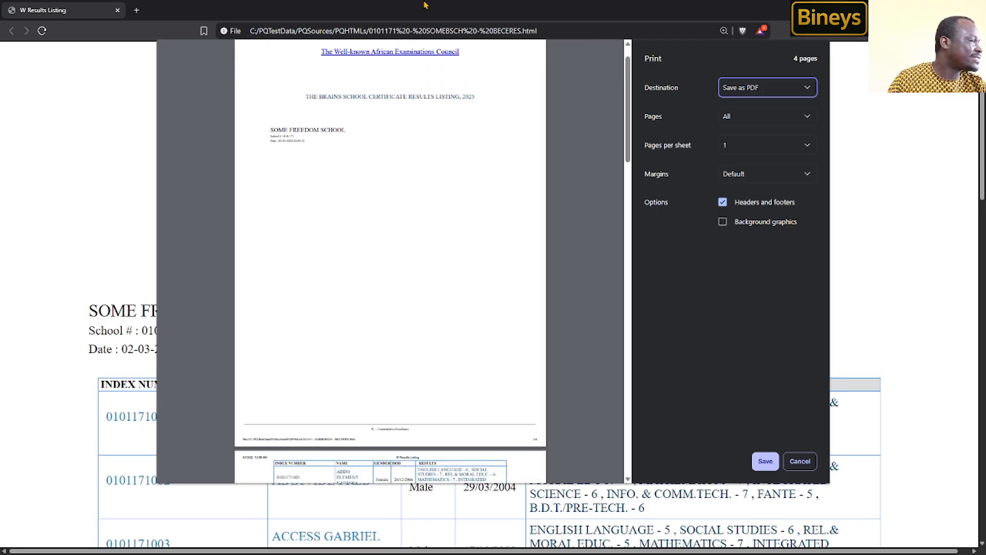
scroll(424, 251, "down", 4)
scroll(430, 278, "down", 5)
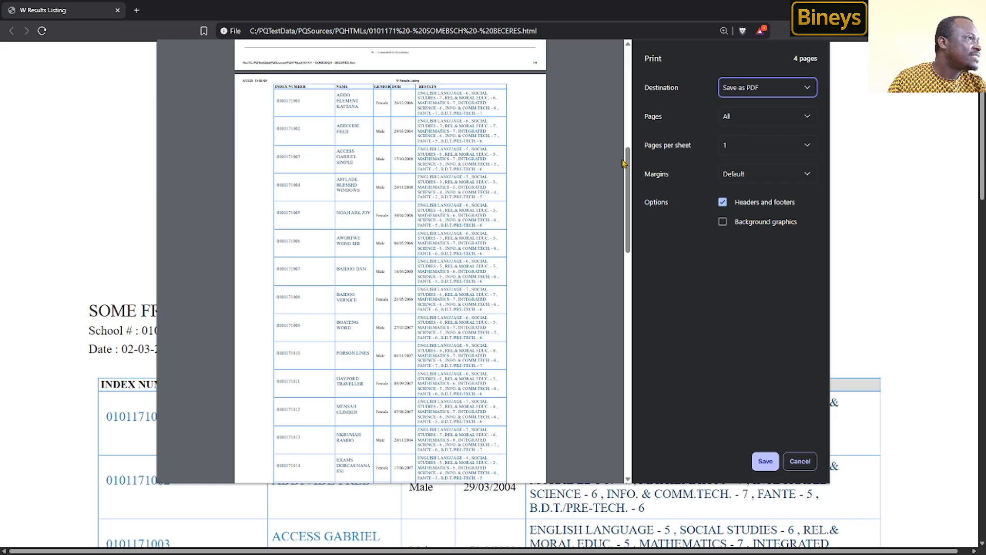
scroll(631, 174, "down", 1)
left_click_drag(631, 174, 633, 211)
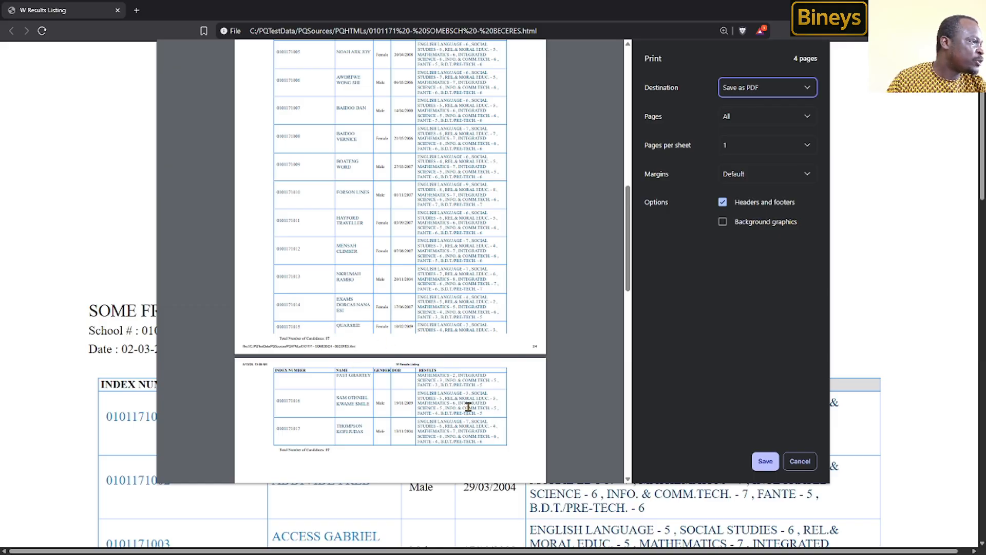
scroll(467, 386, "down", 2)
scroll(475, 390, "down", 1)
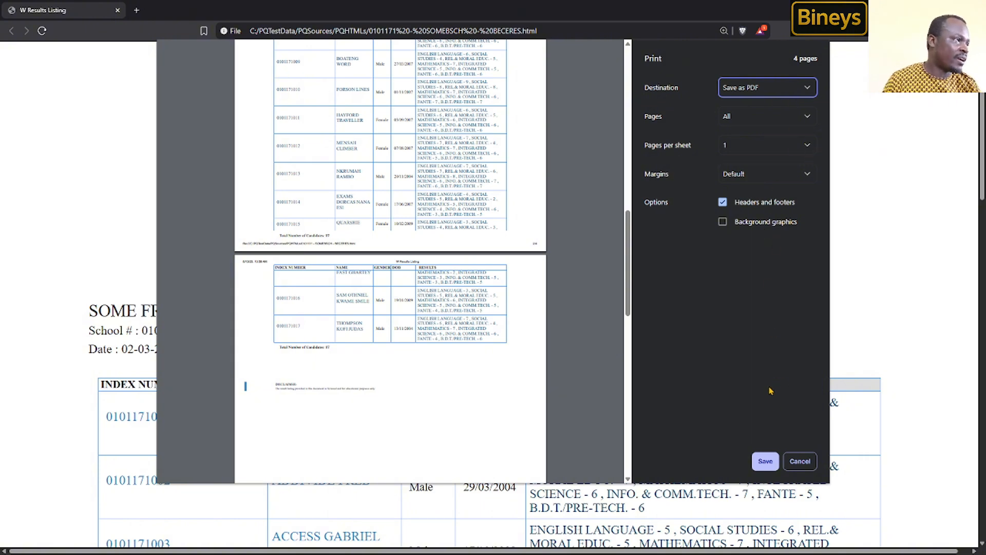
left_click(802, 463)
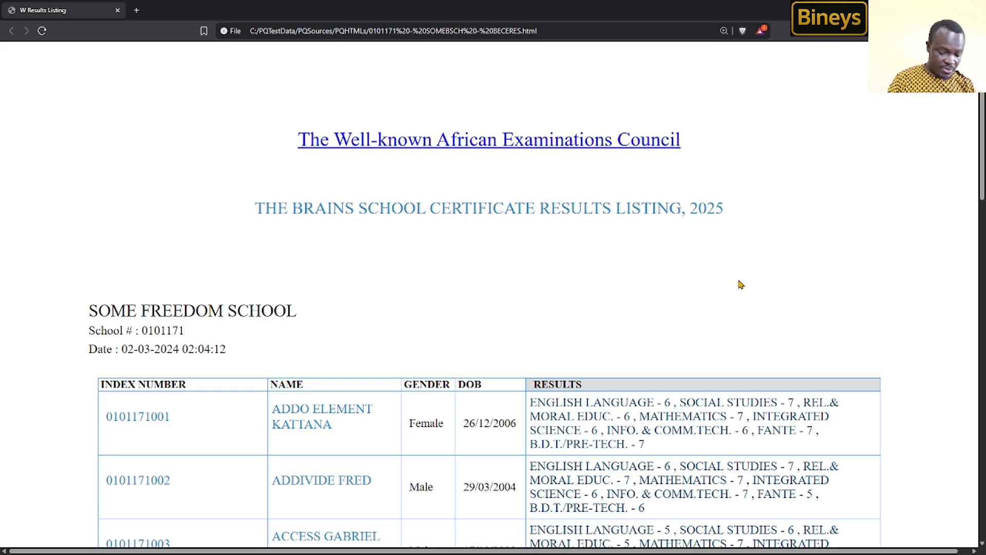
key("ctrl+s")
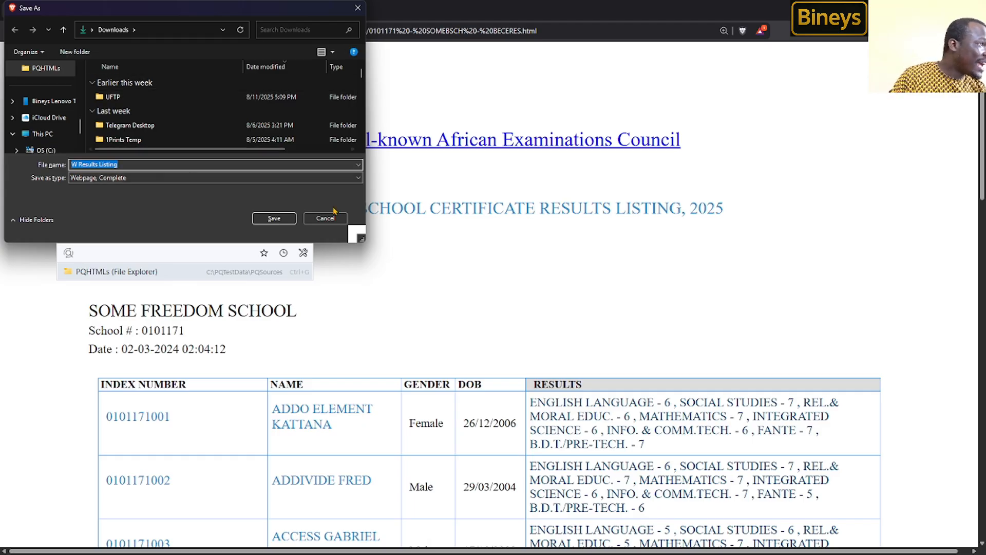
left_click(148, 273)
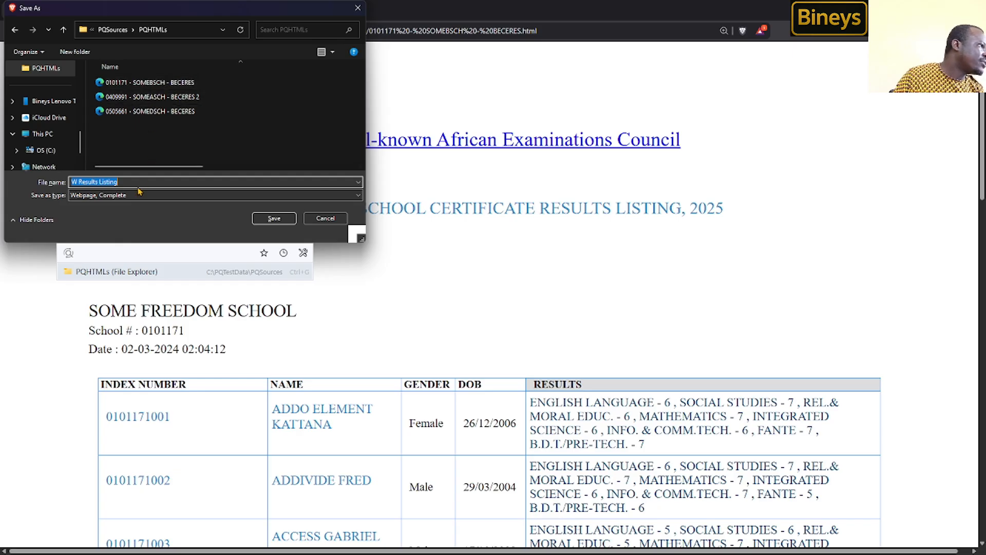
key("Tab")
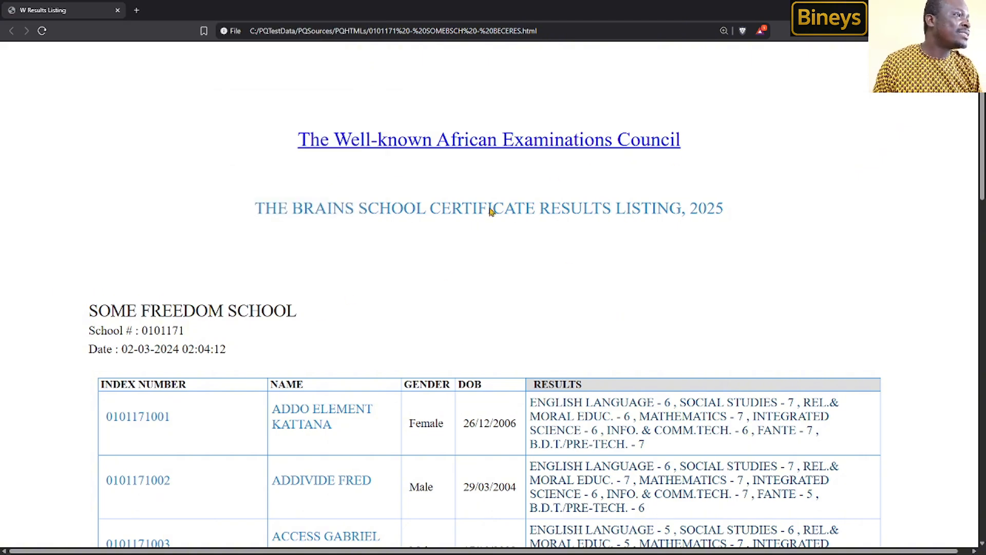
scroll(519, 280, "down", 1)
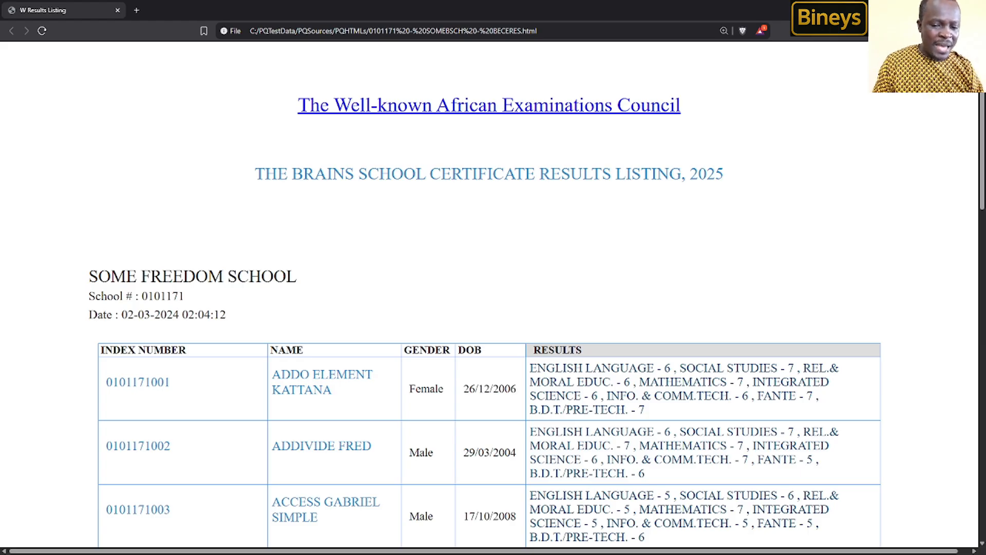
key("super+d")
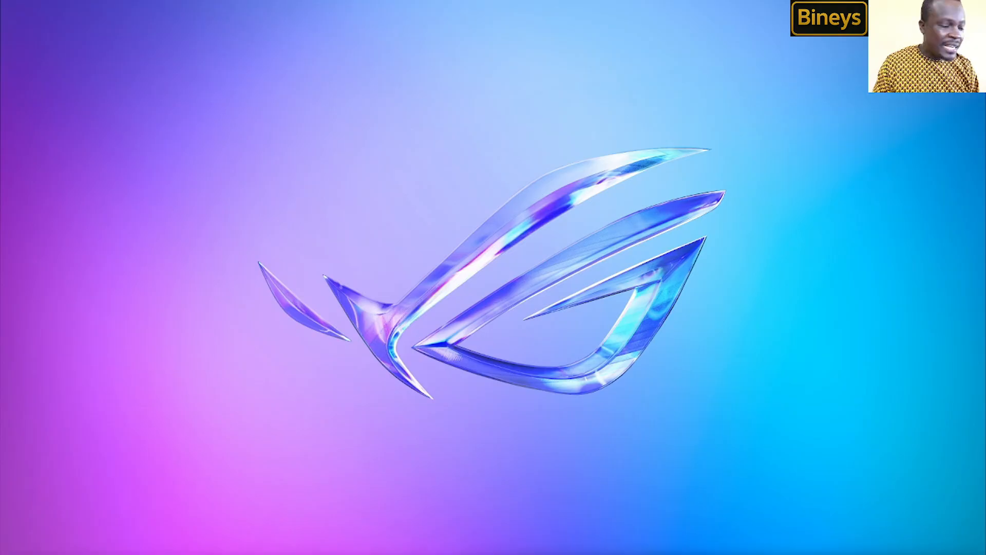
key("super+d")
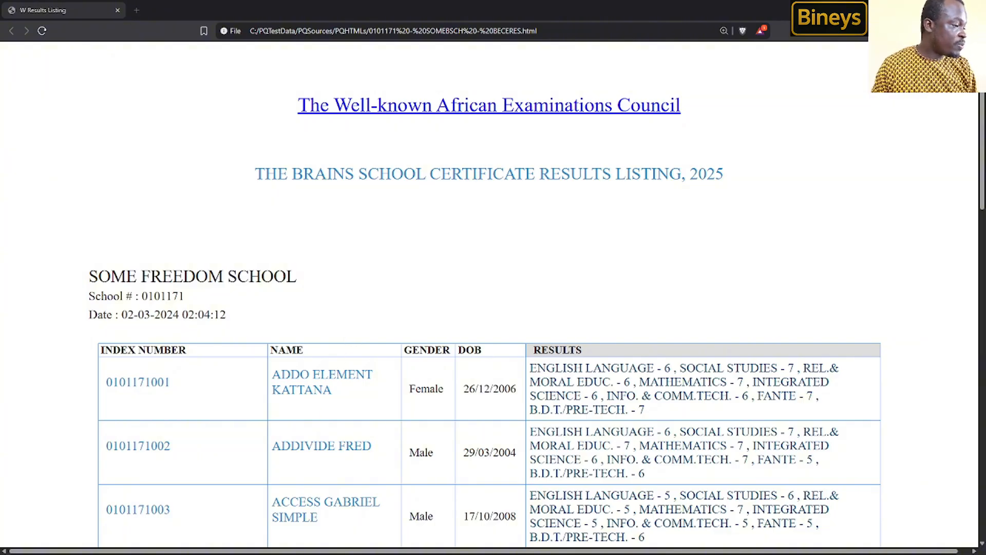
left_click_drag(451, 554, 396, 554)
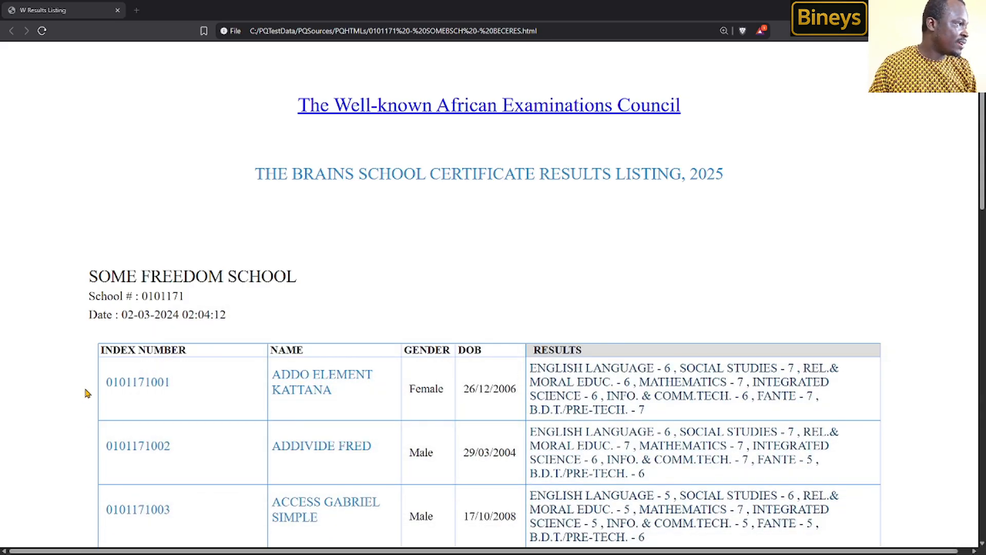
Step: Copy the whole results table from the INDEX NUMBER header down to the last candidate's results
scroll(89, 394, "down", 4)
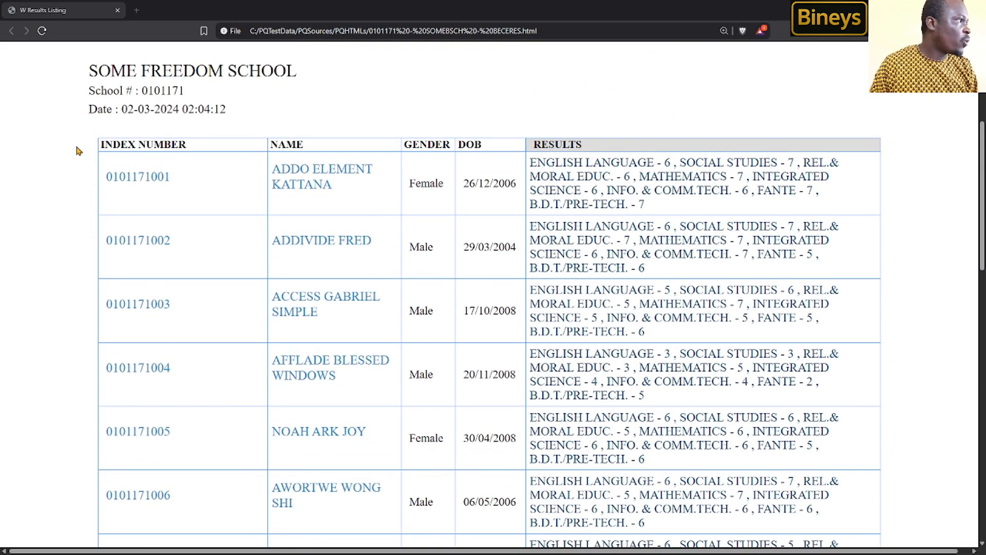
left_click_drag(80, 142, 869, 340)
scroll(651, 255, "down", 7)
scroll(652, 260, "down", 10)
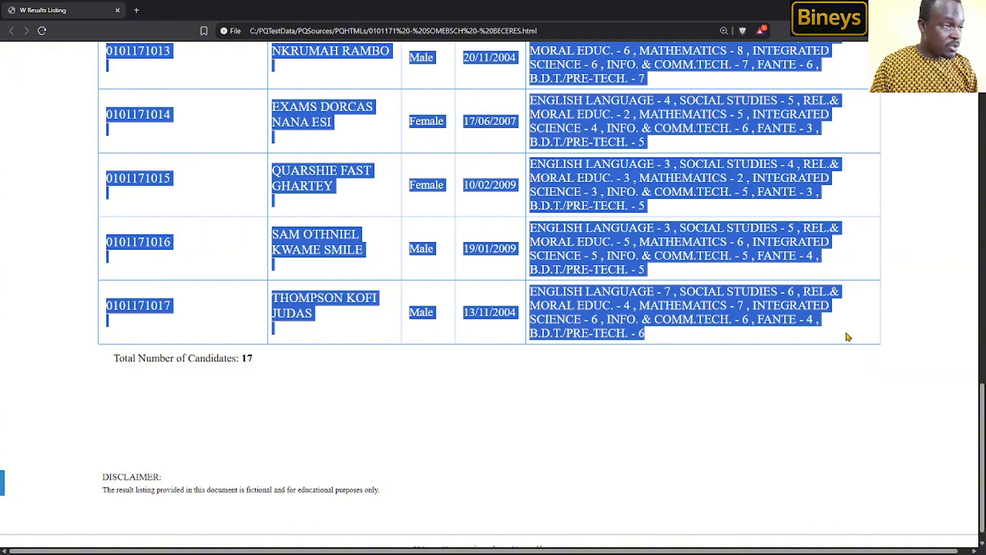
right_click(806, 314)
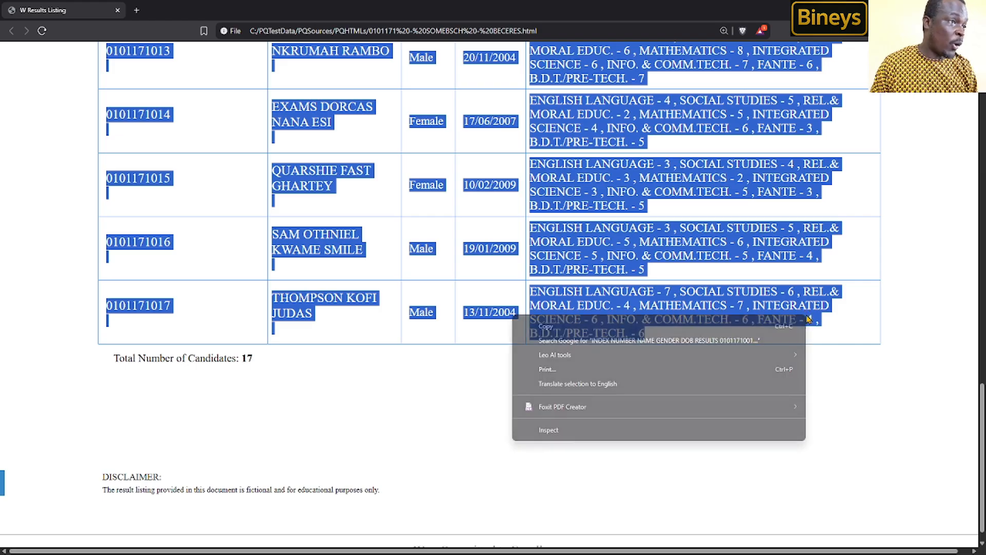
left_click(585, 329)
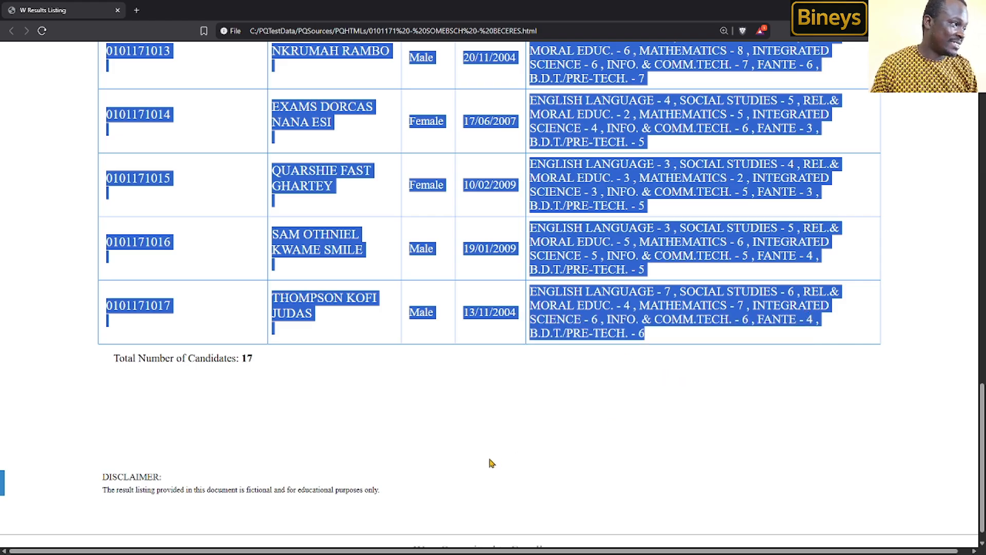
Step: Switch to a blank Excel workbook and paste the copied table at cell B3, matching the destination formatting
left_click_drag(355, 554, 347, 103)
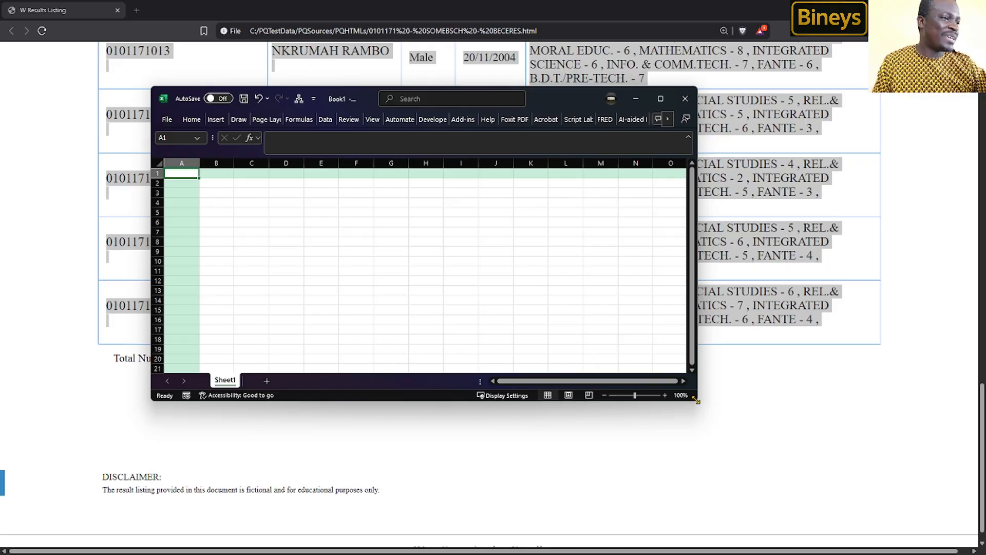
left_click_drag(695, 400, 925, 490)
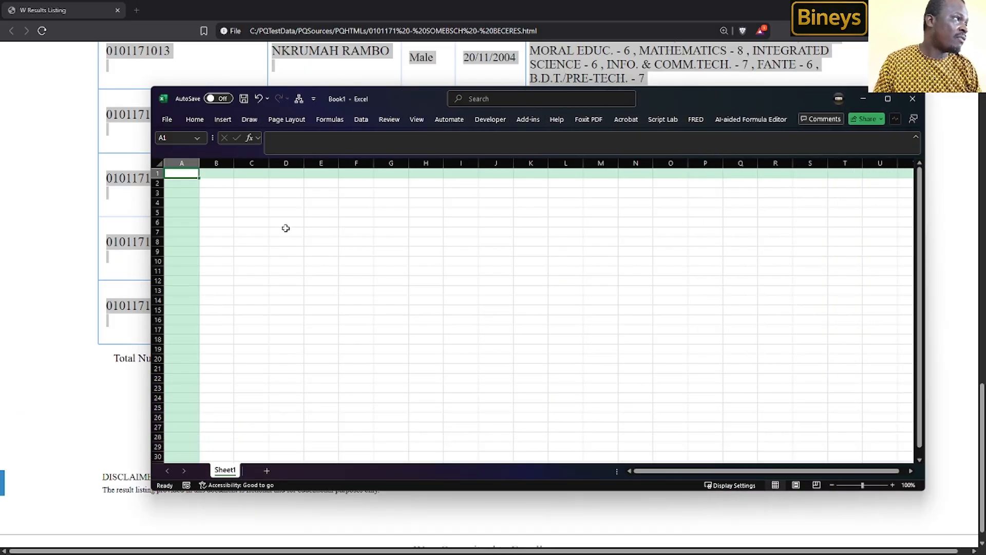
right_click(221, 194)
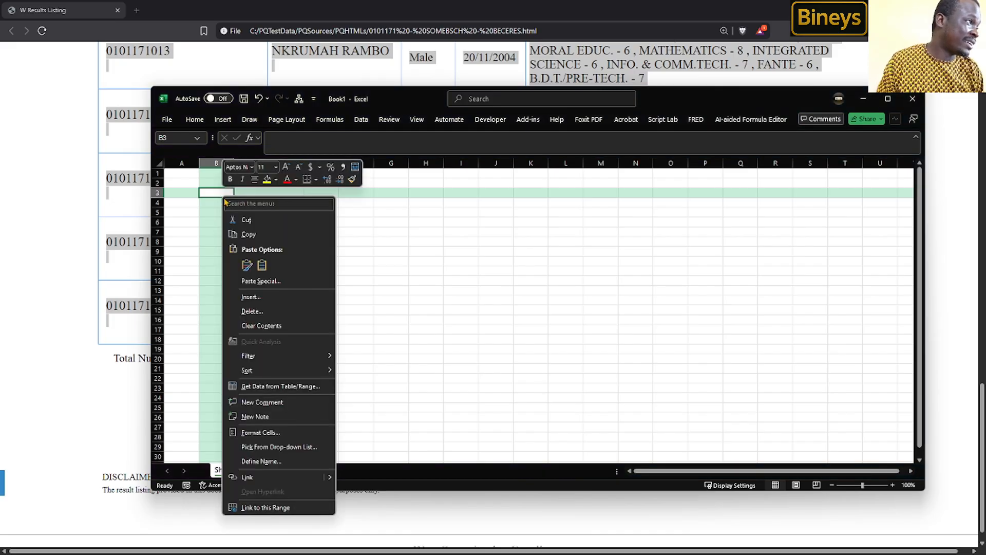
left_click(260, 263)
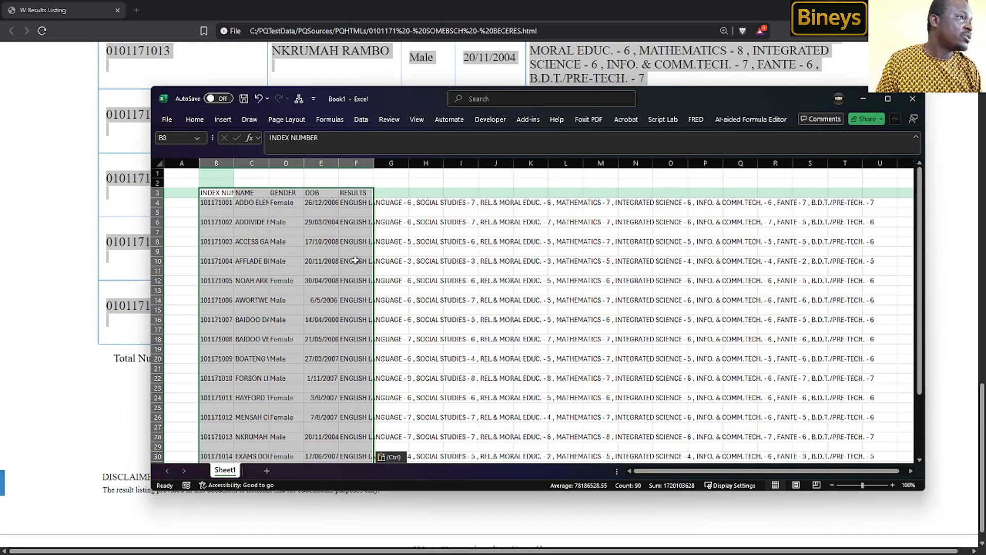
Step: Maximize the workbook window and autofit columns B to F to the pasted results
left_click(888, 99)
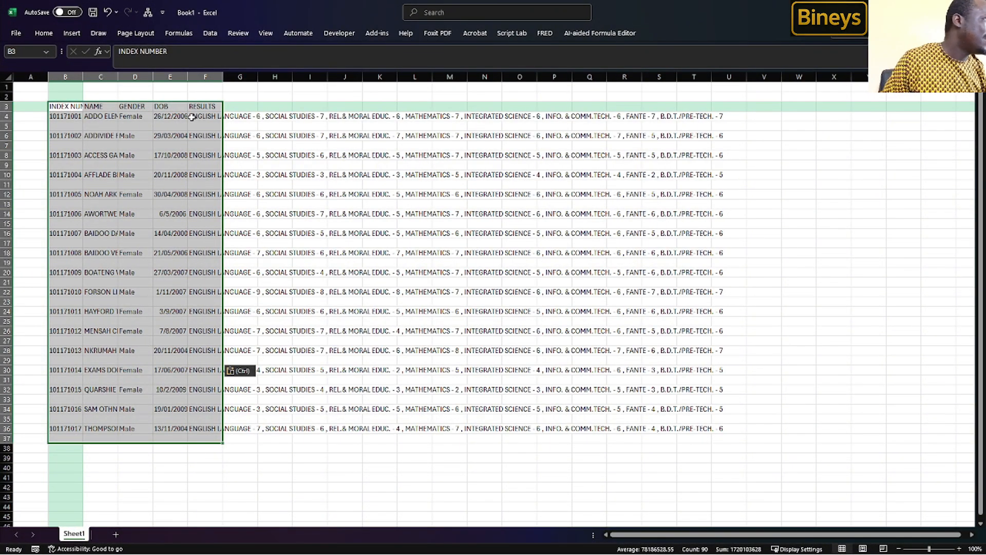
double_click(82, 77)
left_click(231, 165)
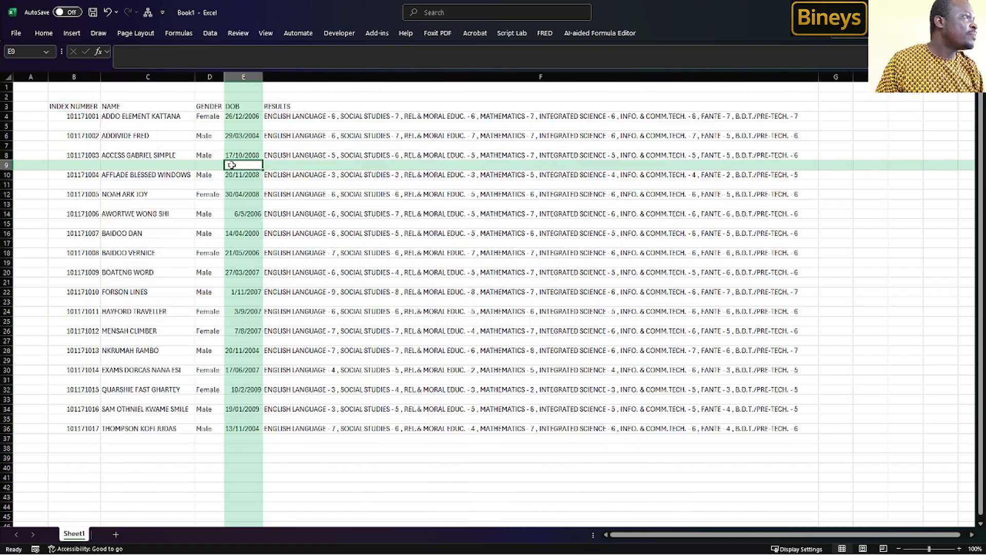
left_click(7, 127)
left_click(7, 146)
left_click(7, 175)
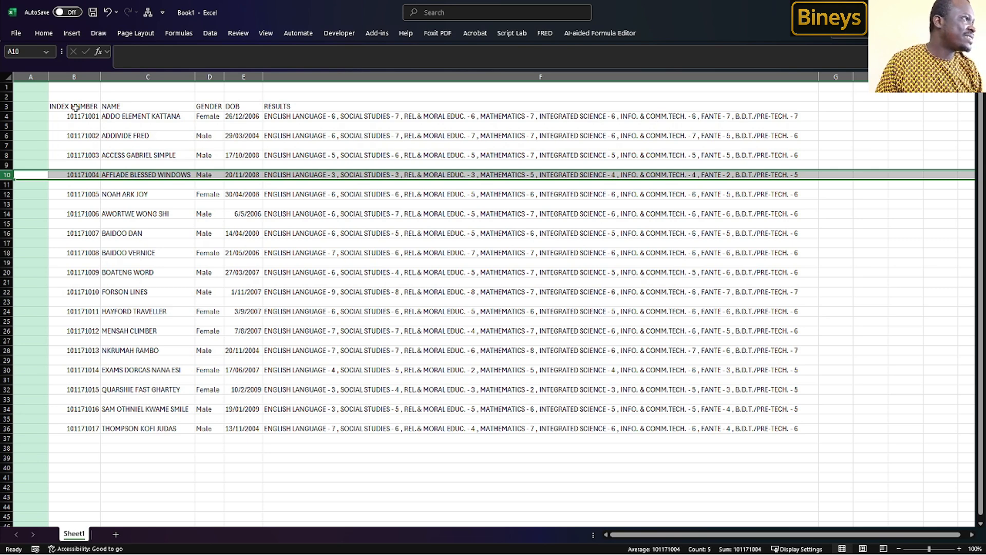
Step: Format the pasted results range B3:F36 as a table with headers, using a light blue banded table style
left_click_drag(75, 108, 679, 432)
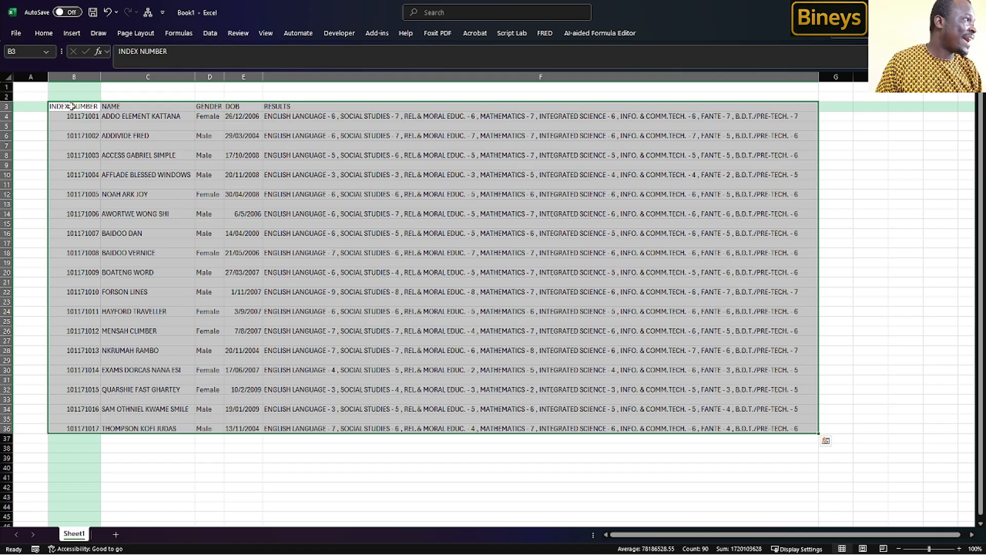
left_click_drag(71, 106, 767, 432)
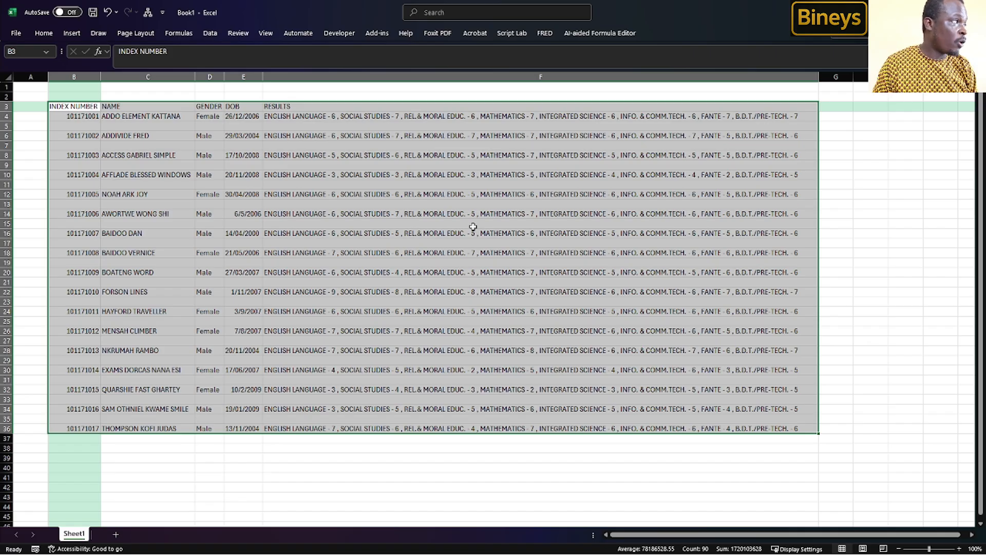
key("ctrl+q")
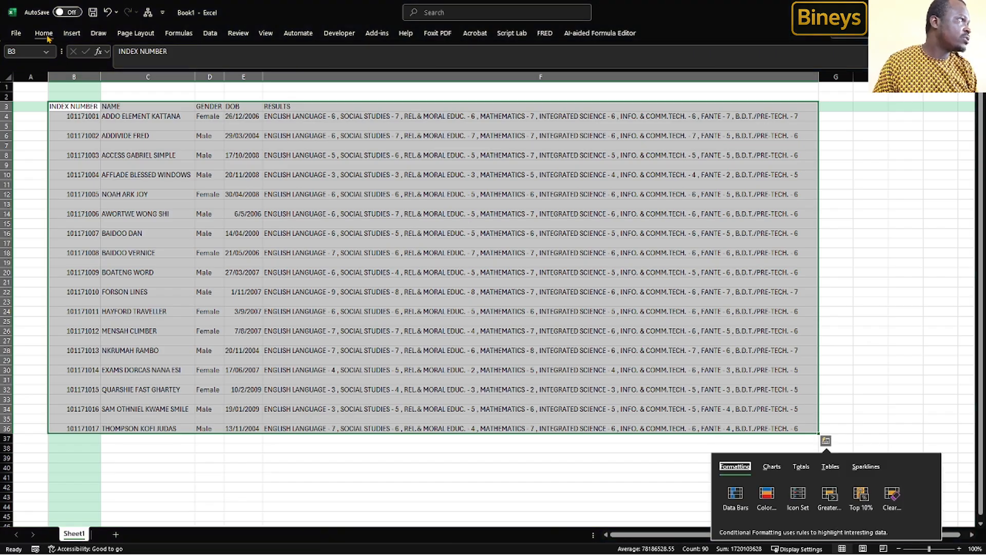
left_click(48, 37)
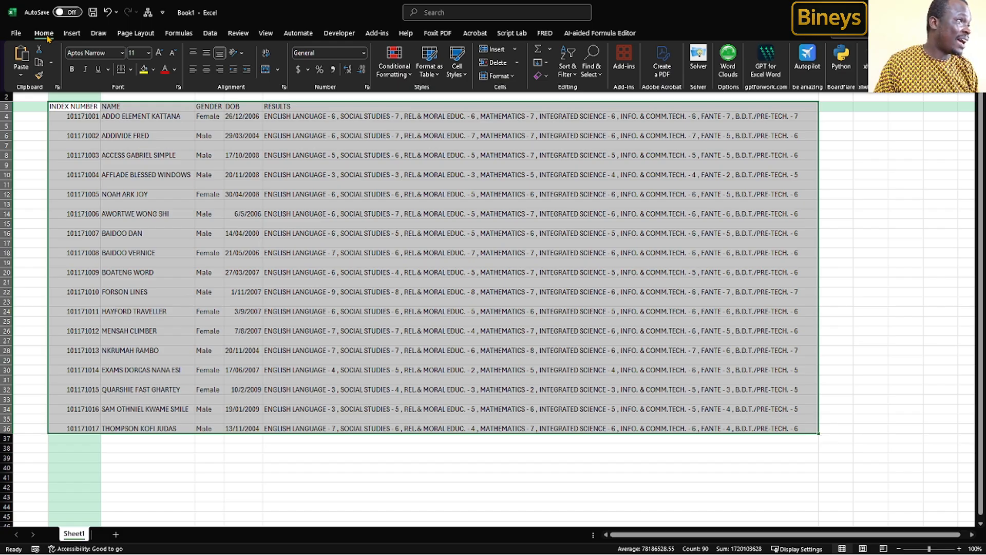
left_click(435, 77)
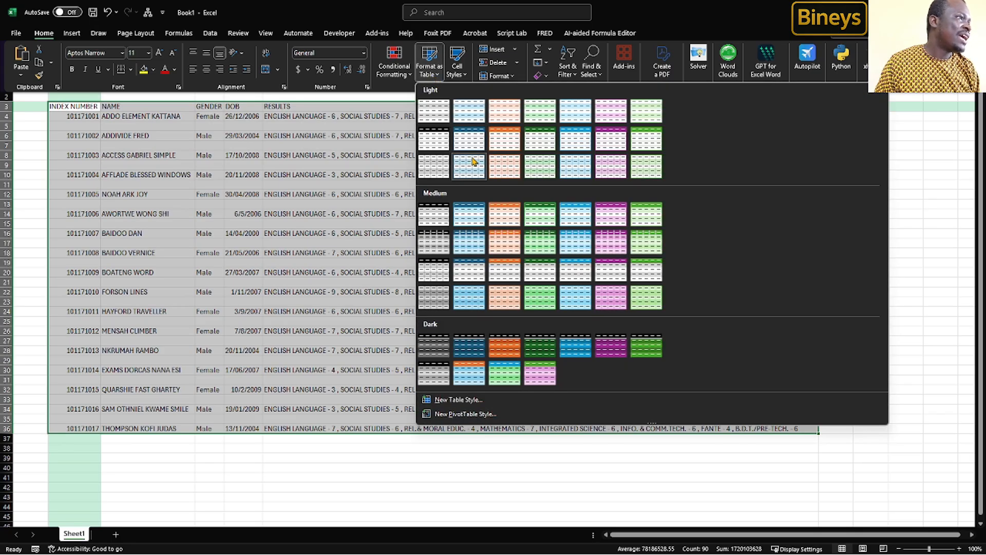
left_click(473, 164)
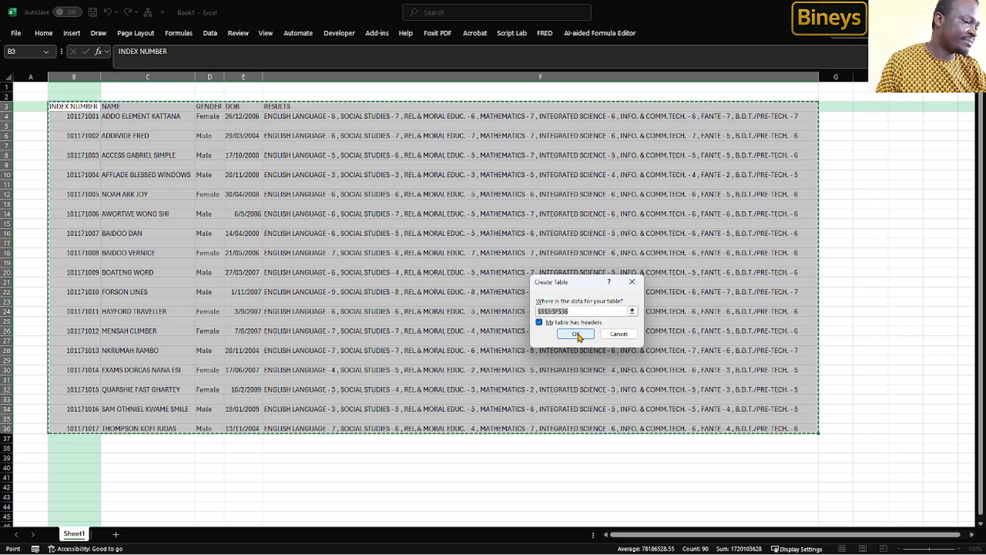
left_click(576, 334)
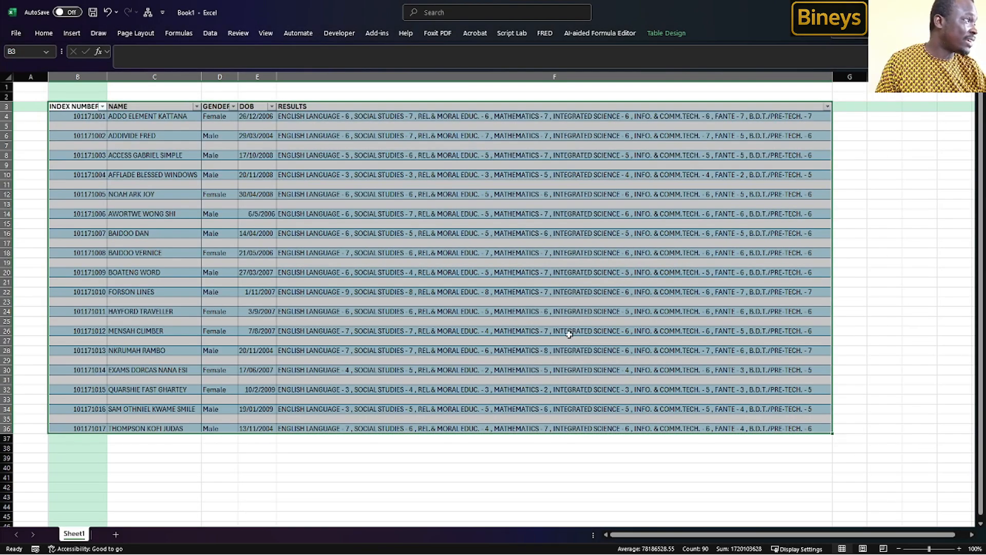
left_click(38, 109)
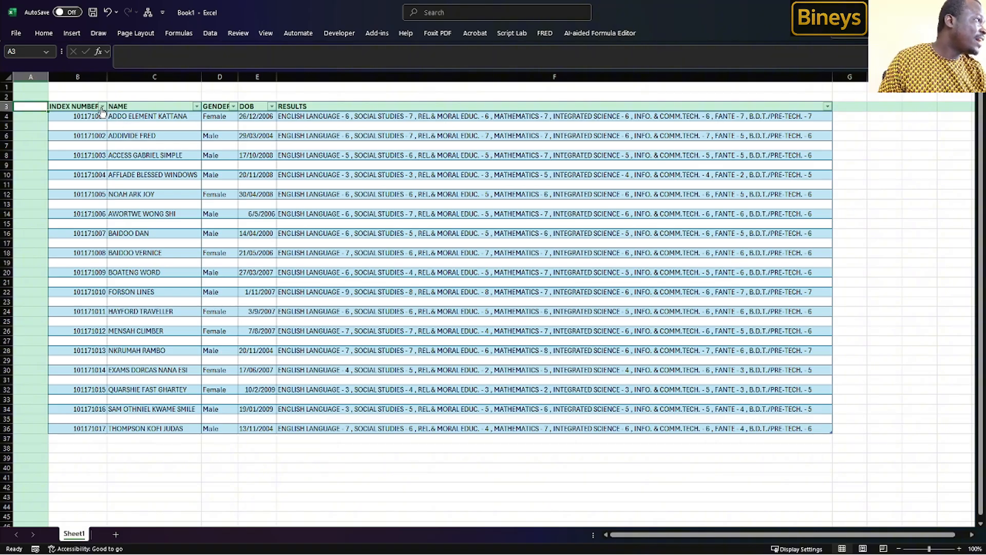
Step: Sort the results table by INDEX NUMBER from smallest to largest, gathering the blank rows below the records
left_click(75, 91)
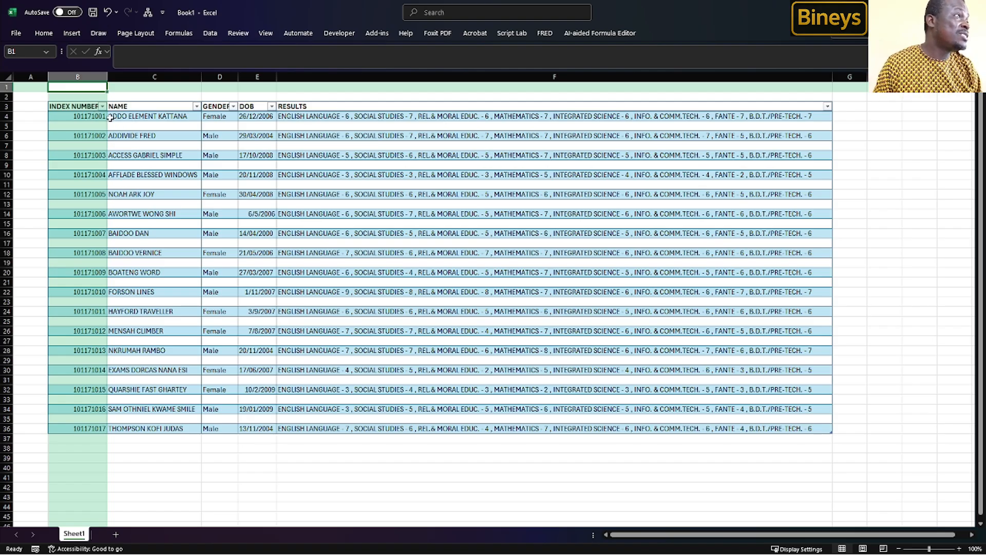
left_click(102, 106)
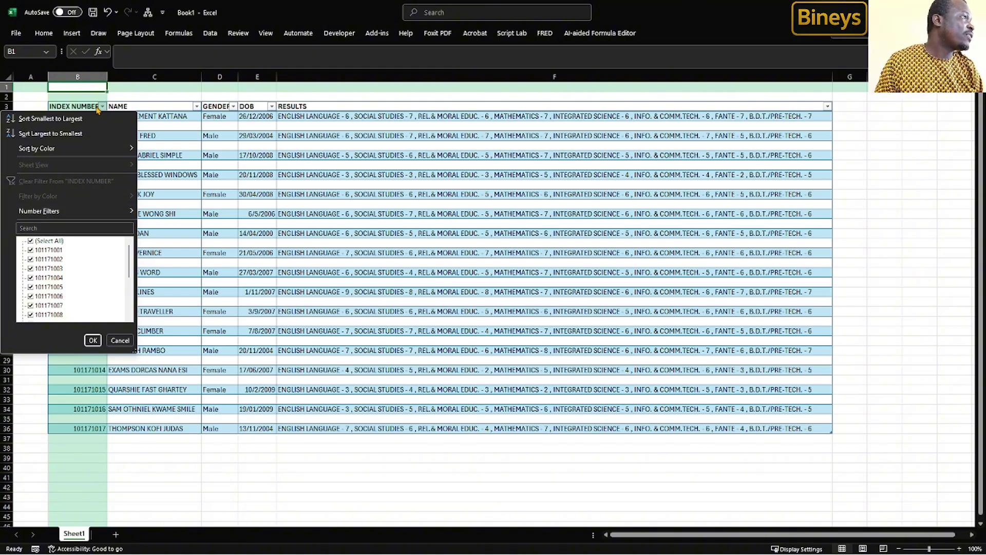
left_click(93, 340)
left_click(87, 106)
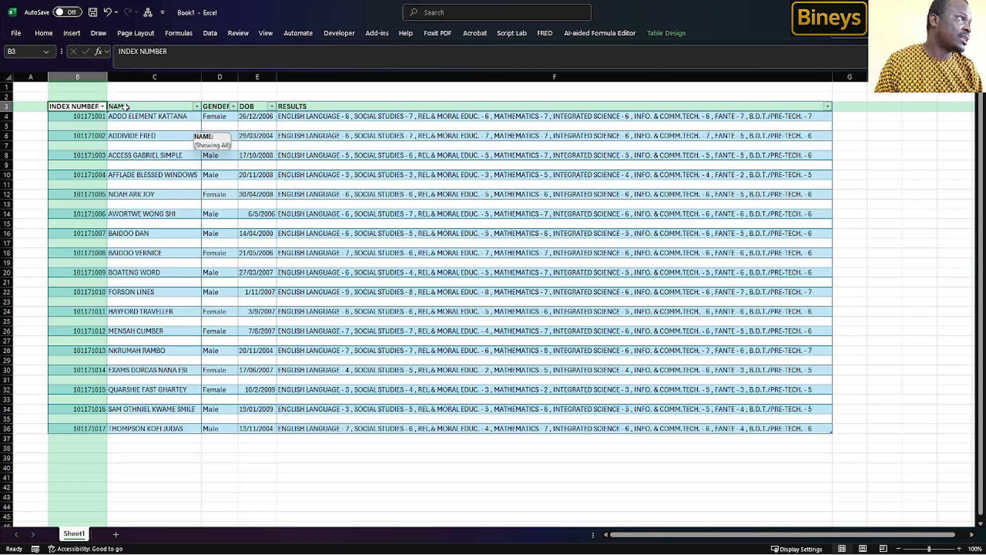
left_click(103, 107)
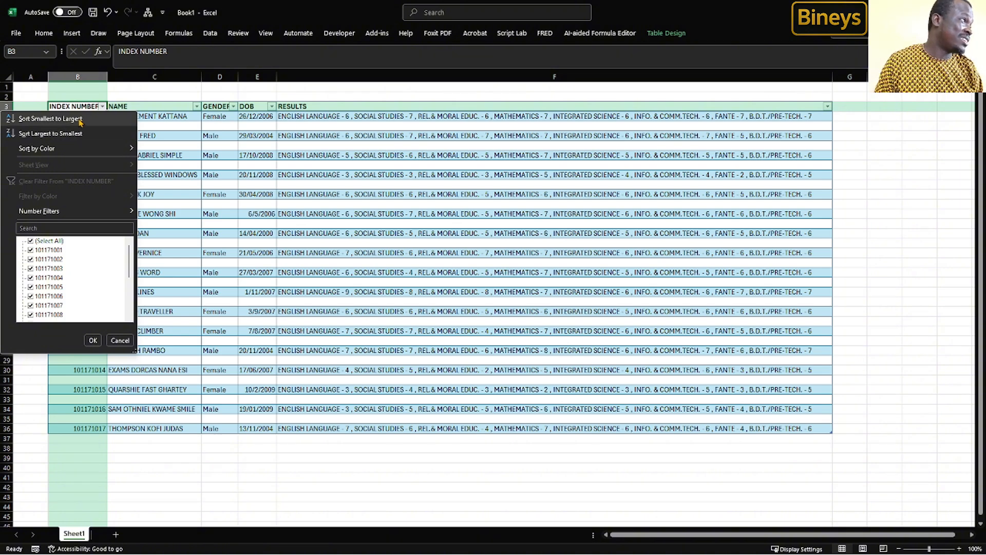
left_click(76, 119)
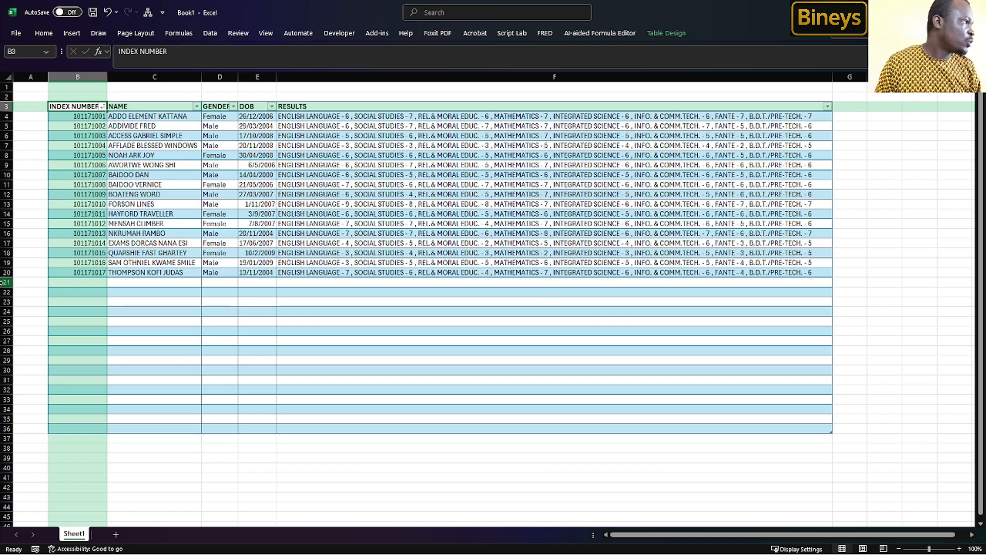
Step: Delete the empty table rows 21 to 36 below the last candidate
left_click_drag(4, 282, 7, 429)
right_click(7, 429)
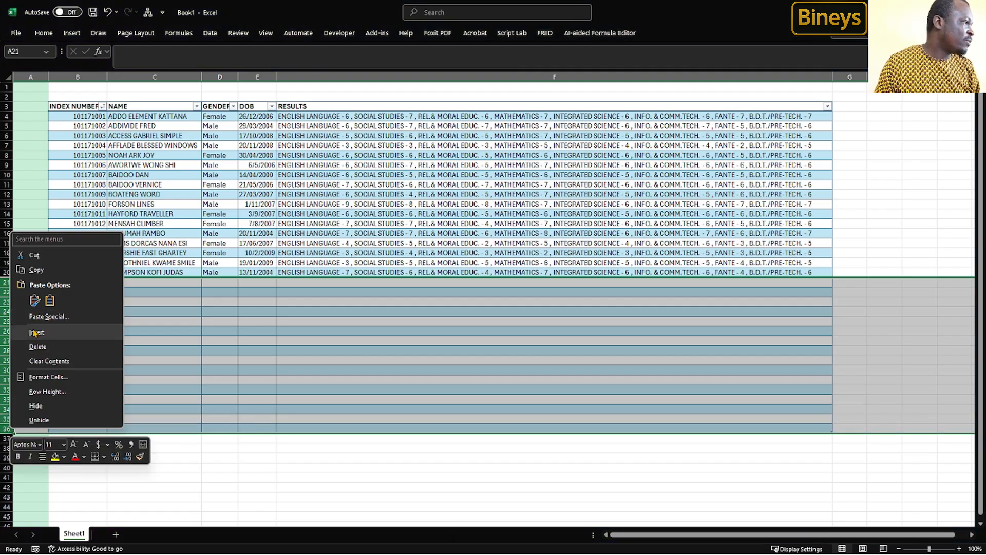
left_click(42, 352)
left_click(161, 331)
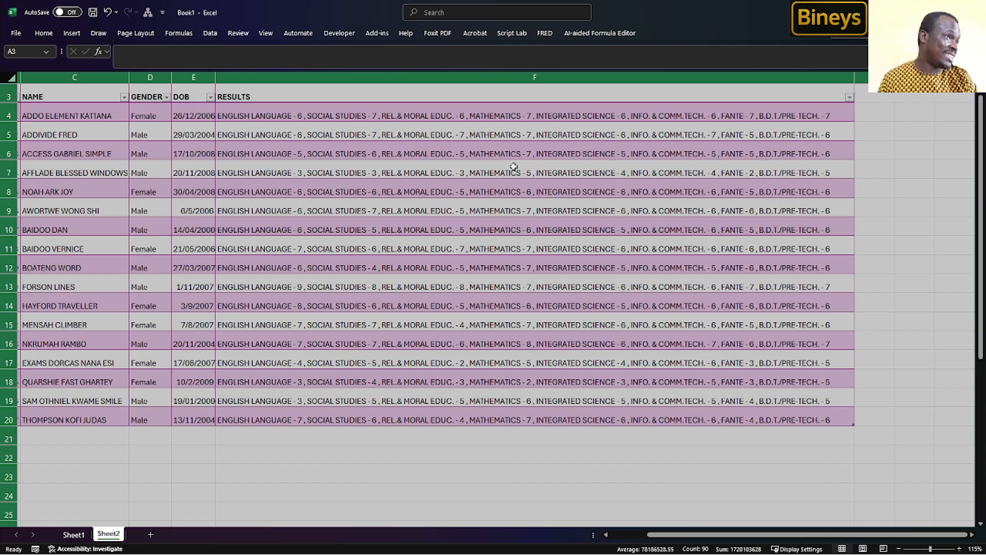
left_click(509, 438)
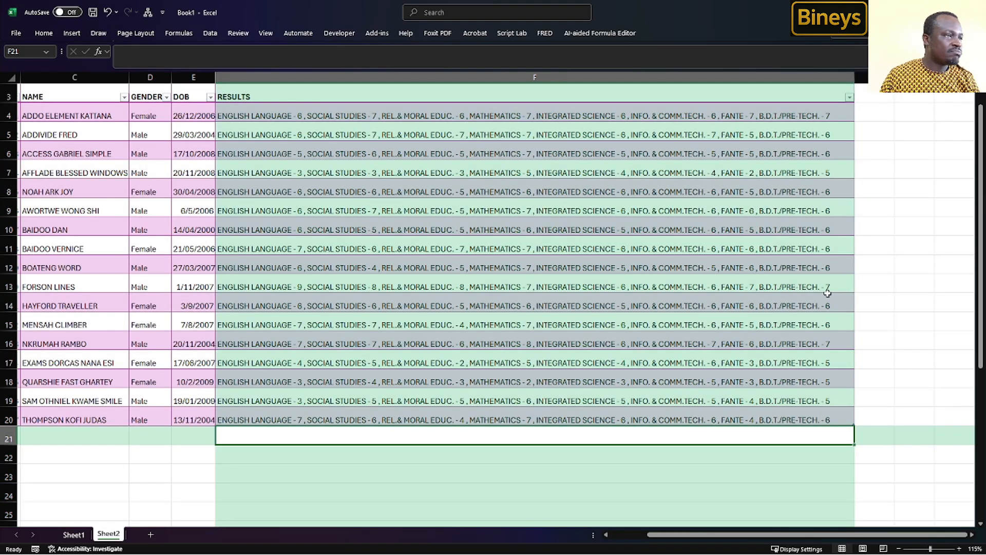
left_click(627, 536)
left_click(31, 95)
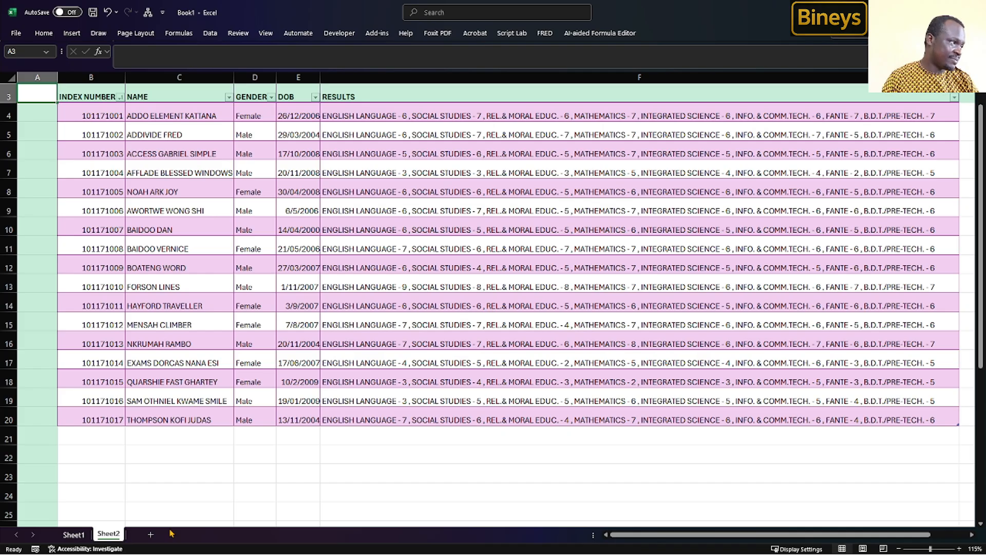
Step: Rename Sheet1, which holds the blue results table, as First
left_click(77, 535)
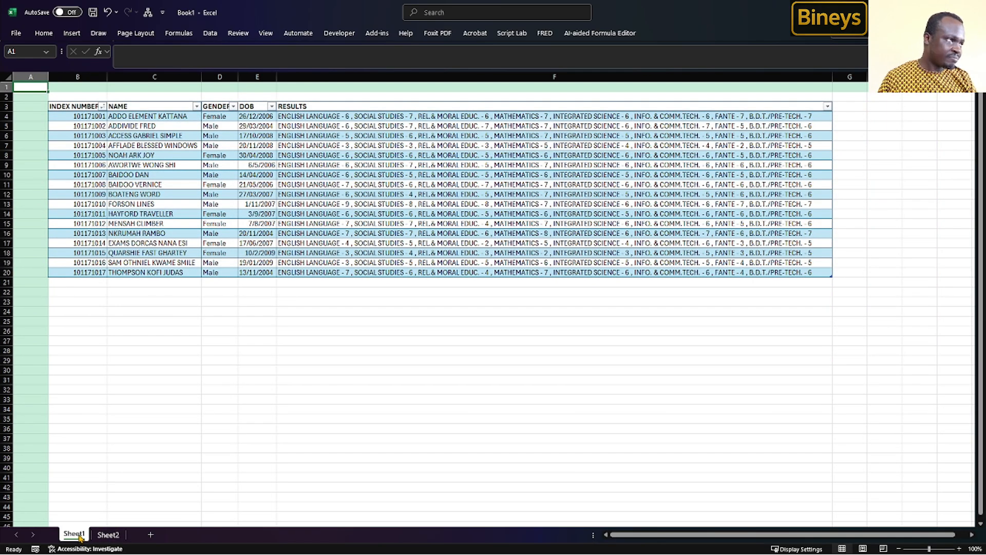
right_click(80, 537)
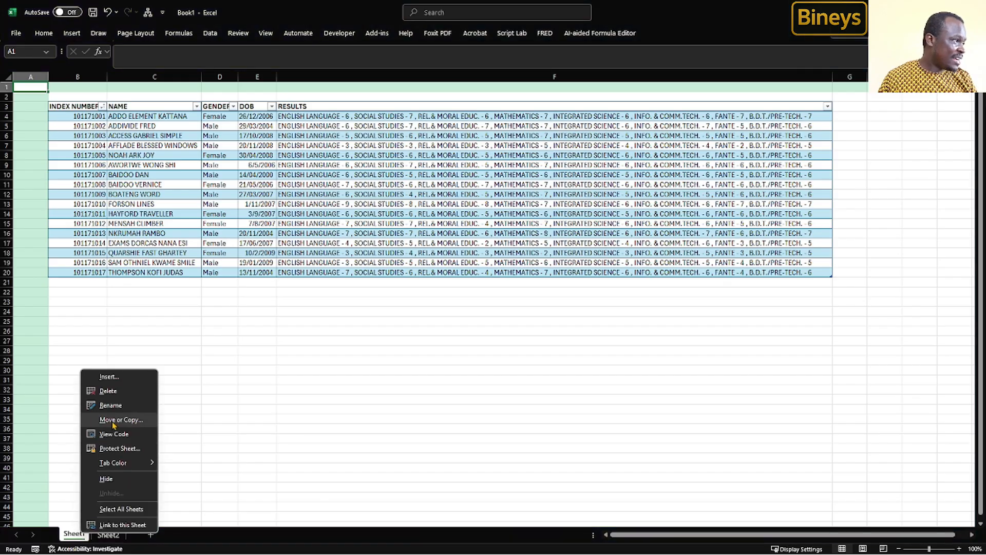
left_click(123, 420)
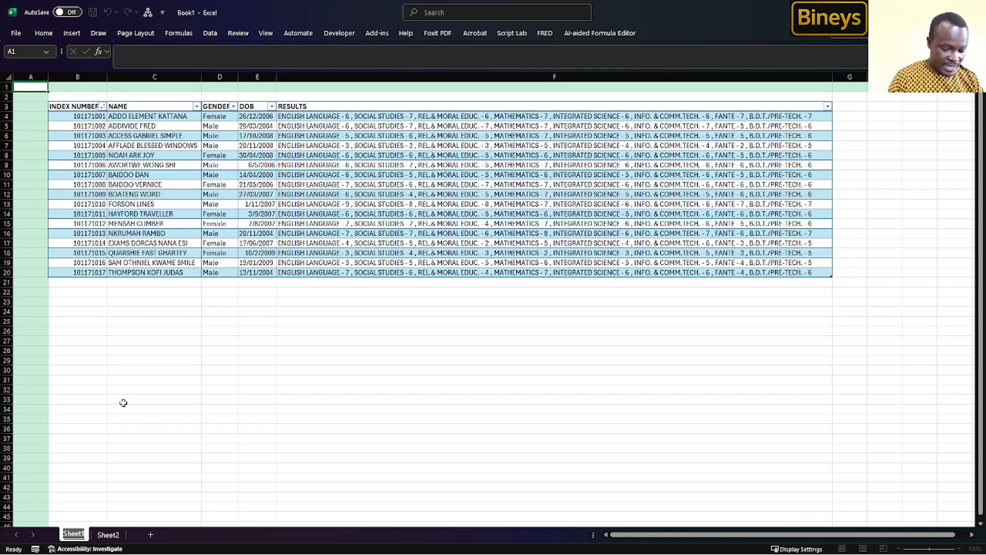
key("BackSpace")
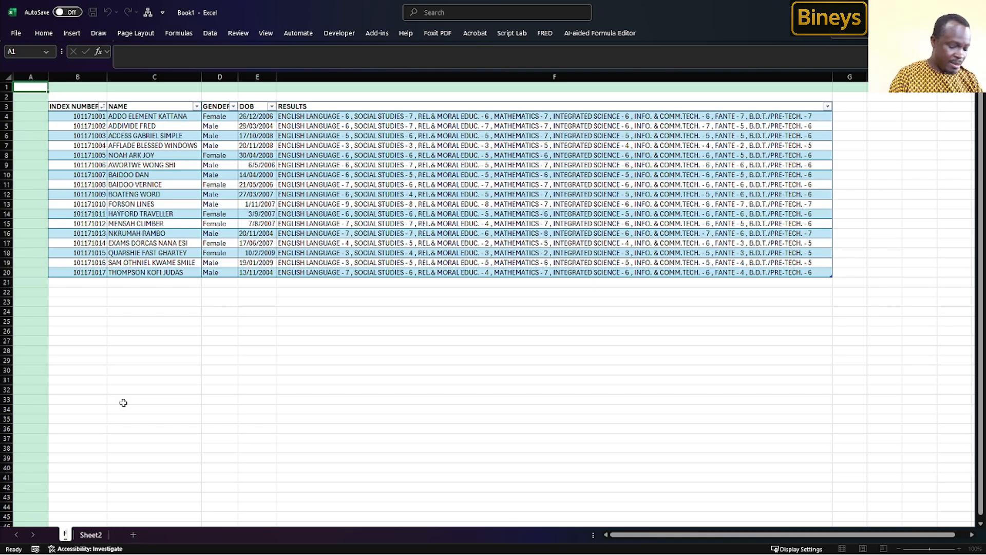
type("FIrst")
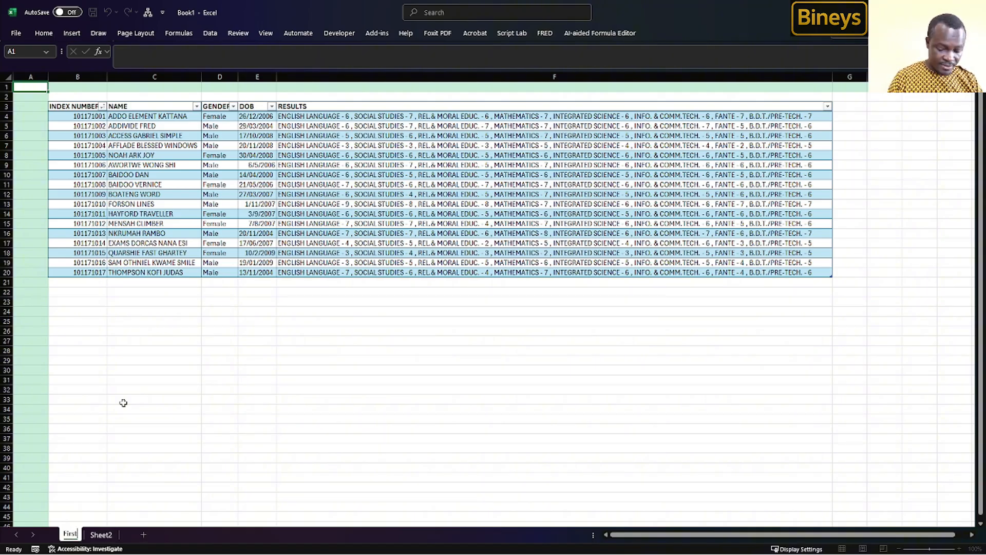
left_click(137, 448)
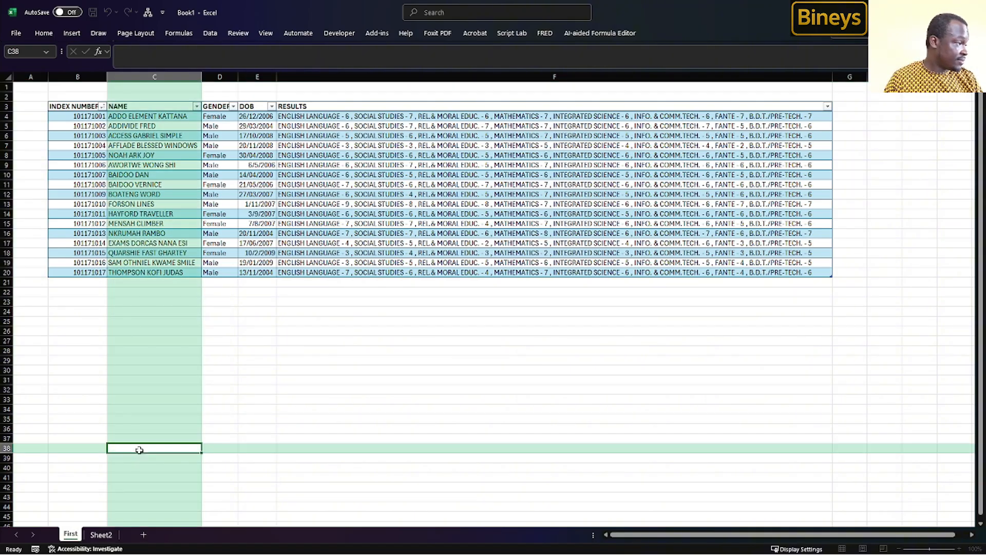
Step: Rename Sheet2, which holds the purple results table, as Last
right_click(111, 537)
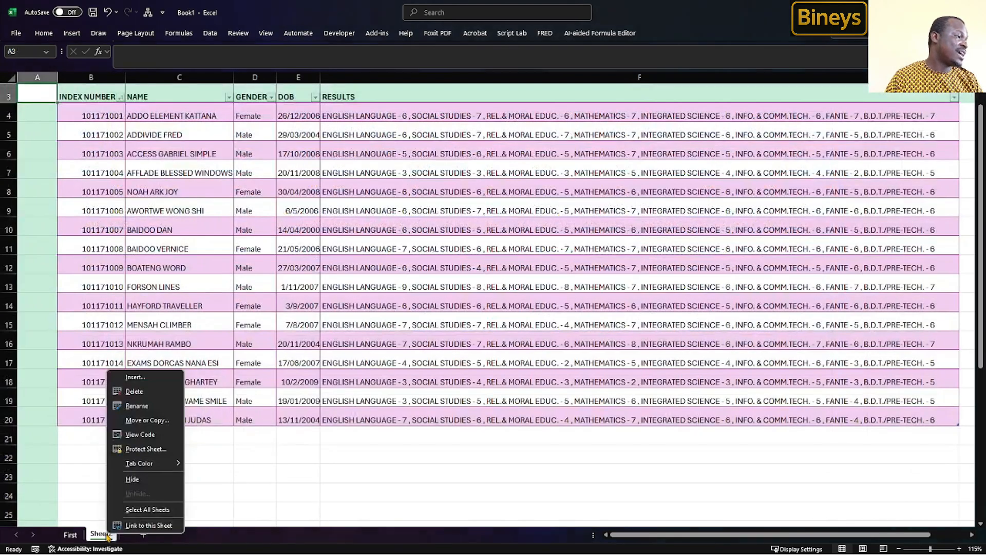
left_click(144, 410)
type("La")
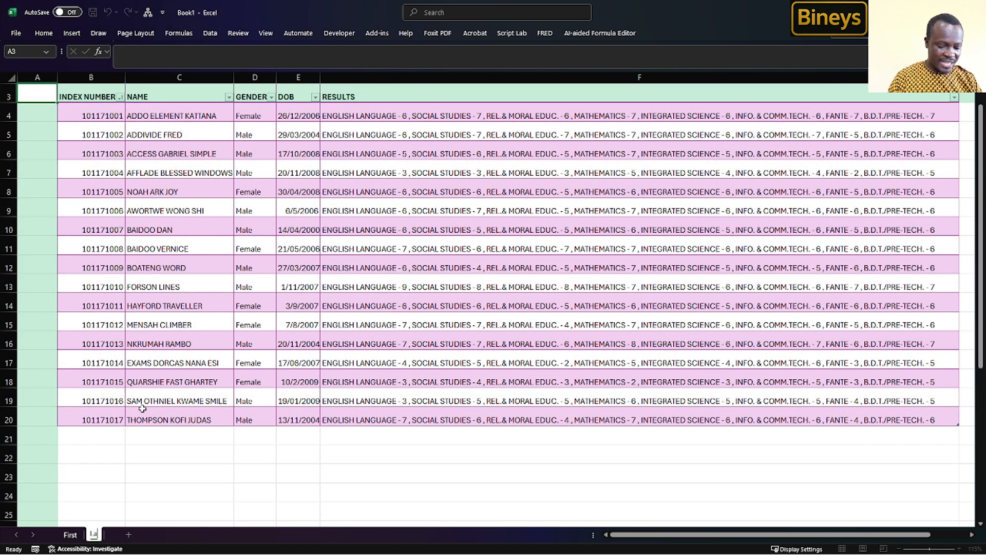
type("st")
key("Return")
left_click(165, 450)
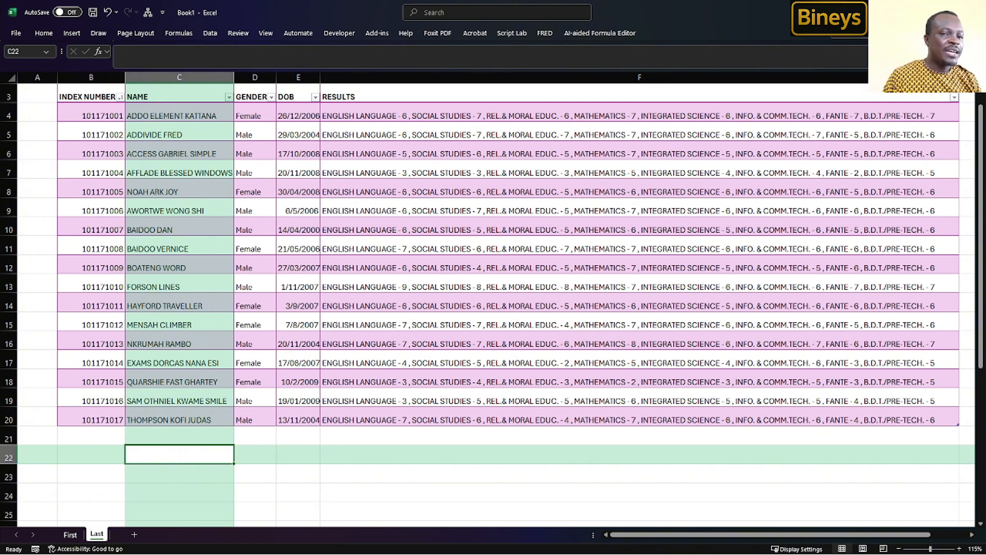
Step: Switch to the ExtractBECEData_082025 workbook and select the two students' index numbers and names on sheet 398
left_click(924, 11)
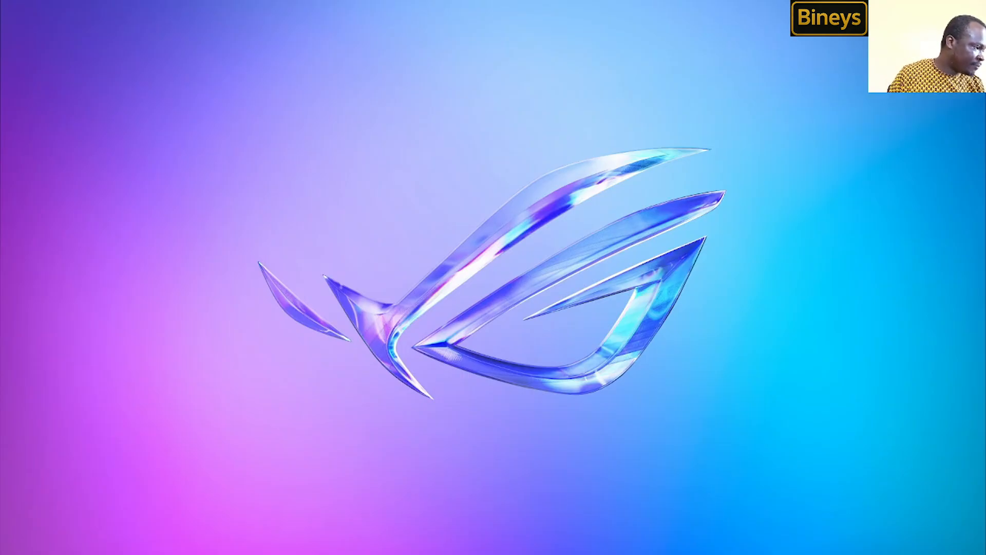
left_click_drag(457, 554, 532, 3)
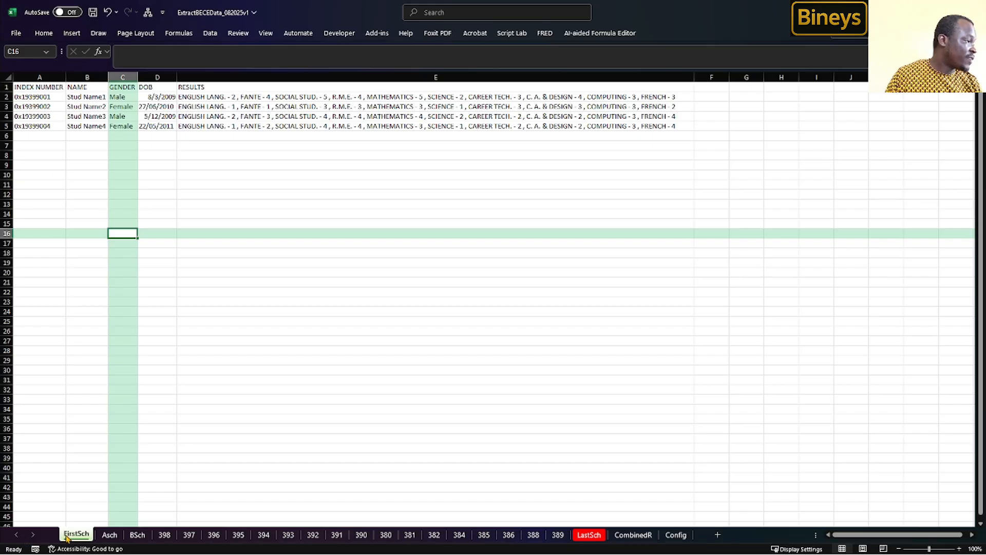
left_click(589, 535)
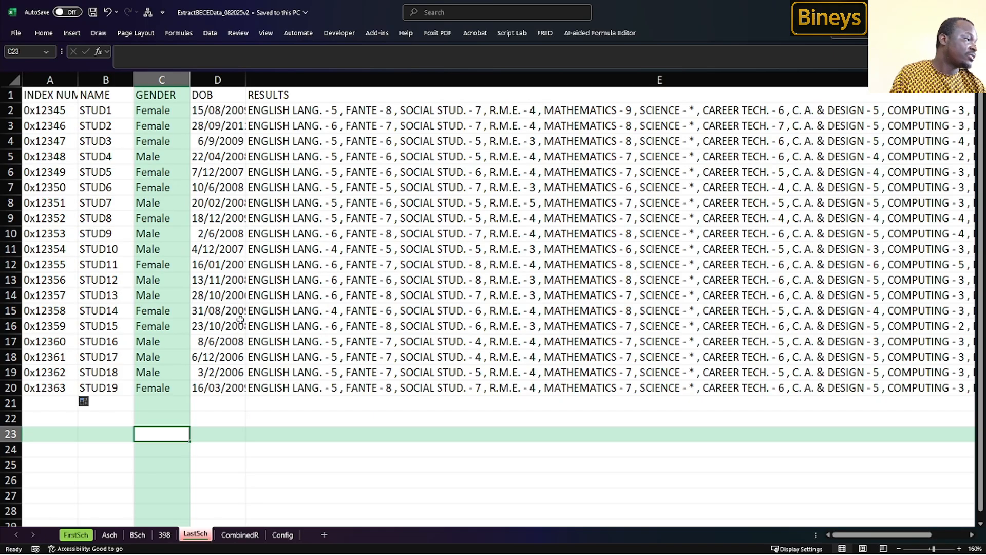
left_click(164, 535)
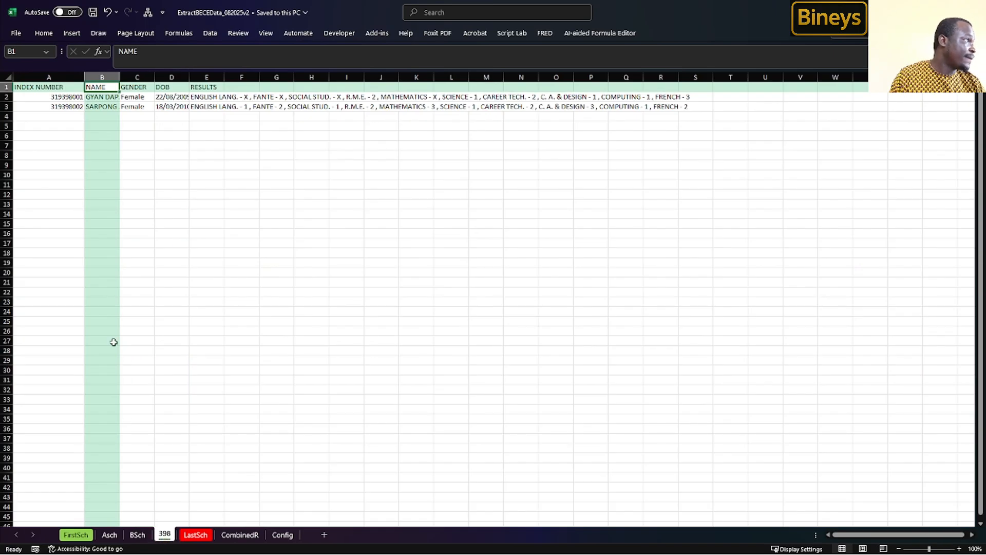
left_click_drag(73, 97, 88, 116)
Step: Examine the school sheets from FirstSch through Asch, BSch and 398 to LastSch, and return to FirstSch
left_click(86, 537)
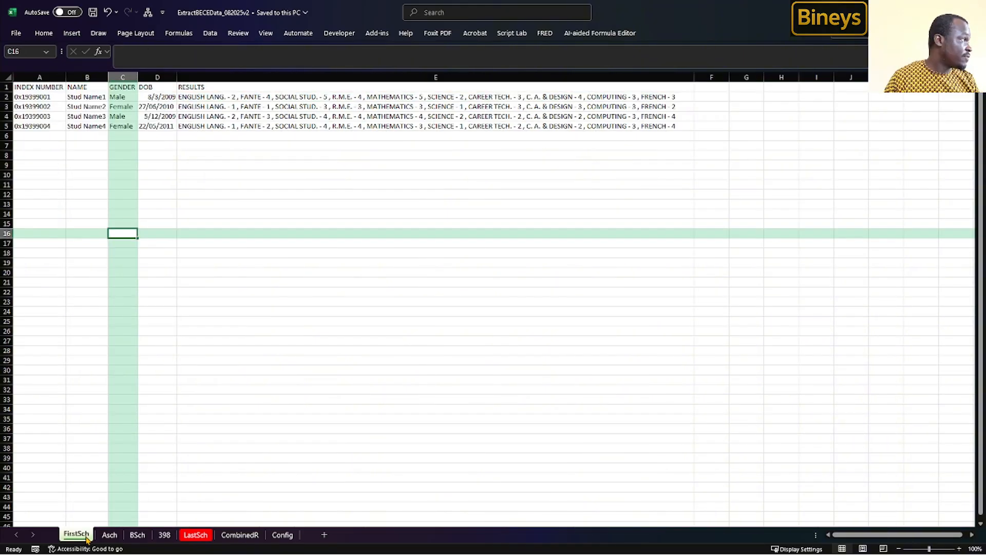
left_click(108, 536)
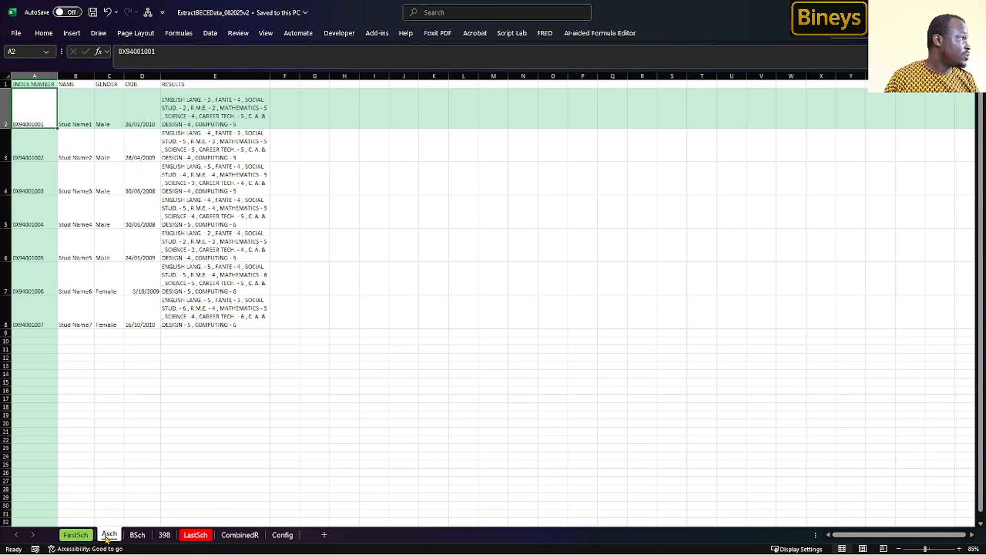
left_click(134, 536)
left_click(165, 536)
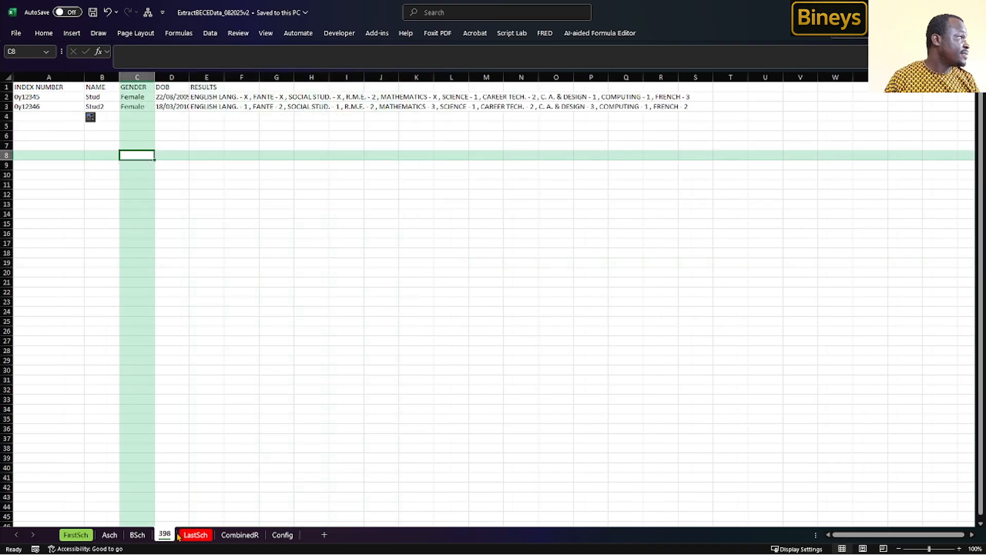
left_click(193, 536)
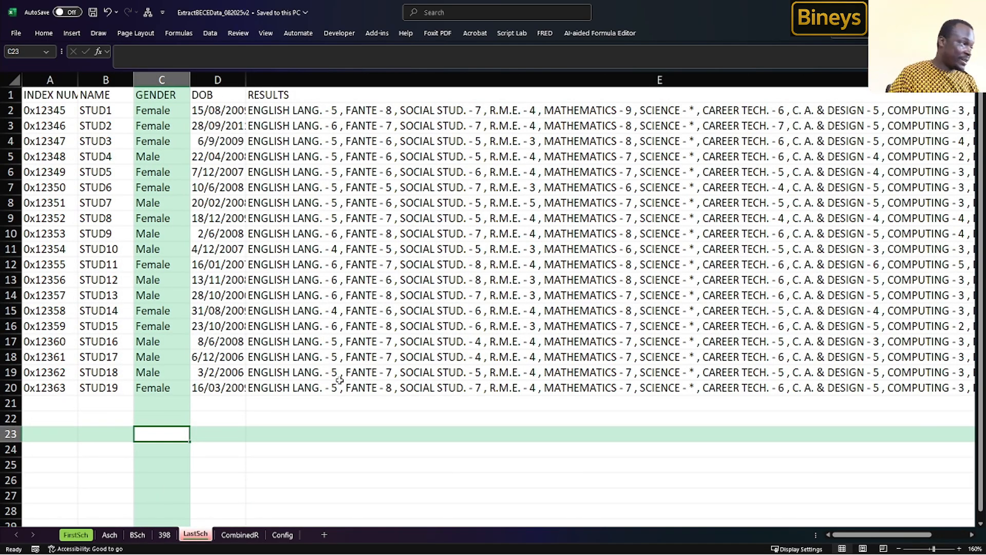
left_click(88, 535)
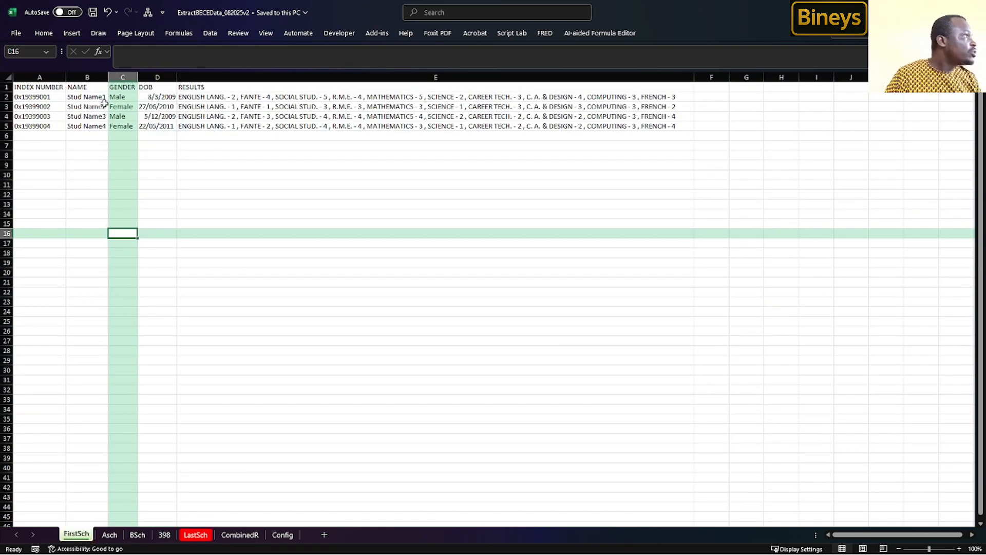
Step: Save the workbook and examine the sheets Asch, BSch, 398 and LastSch, ending on the combined results in CombinedR
left_click(92, 12)
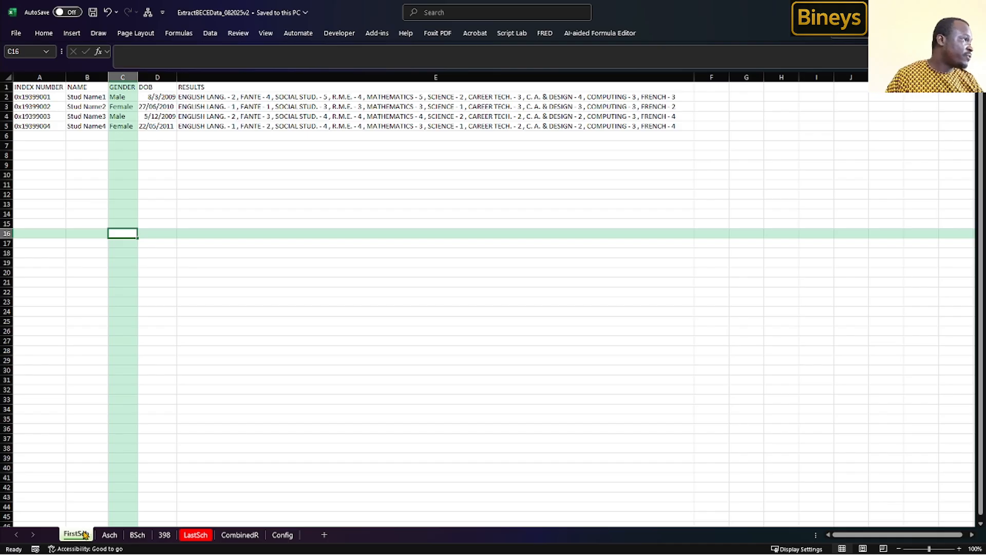
left_click(110, 535)
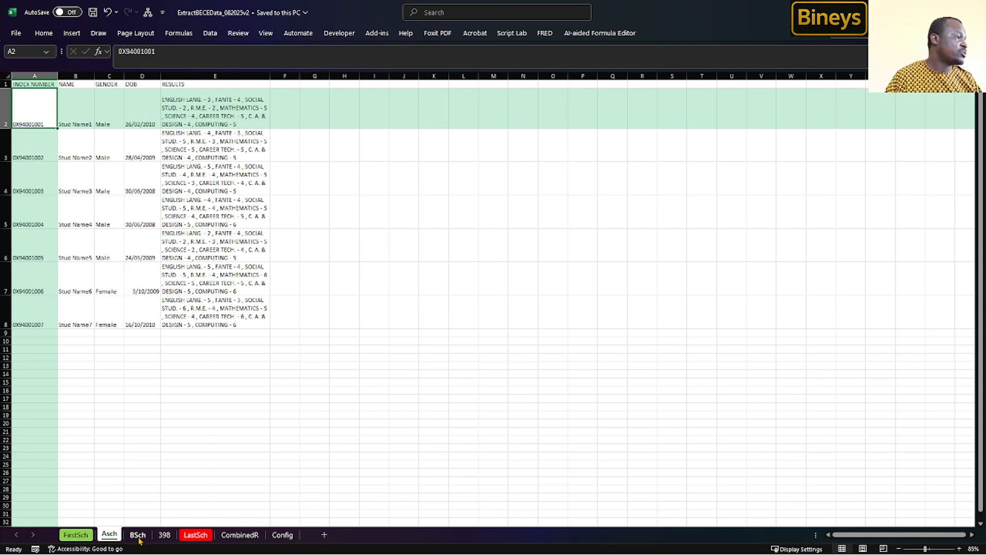
left_click(137, 536)
left_click(164, 536)
left_click(196, 535)
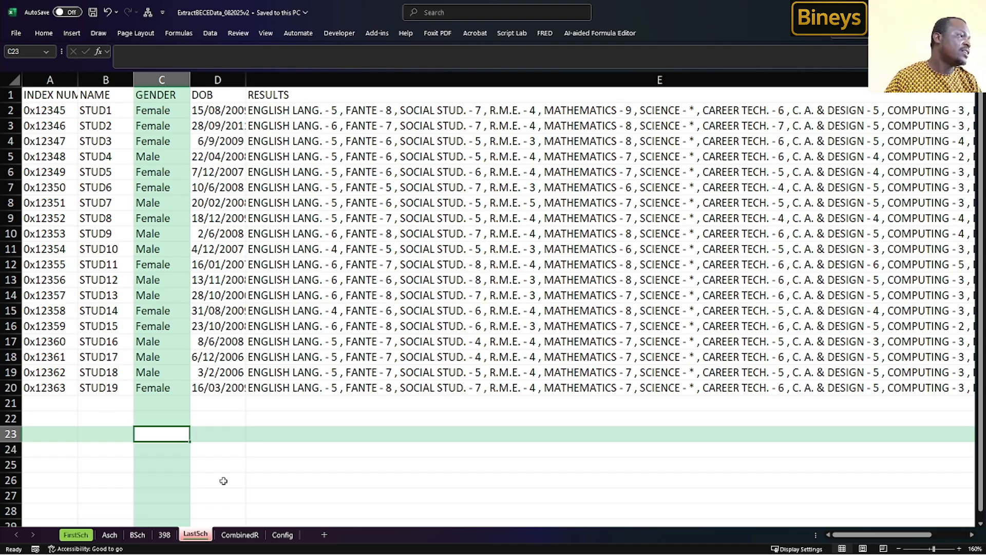
left_click(248, 536)
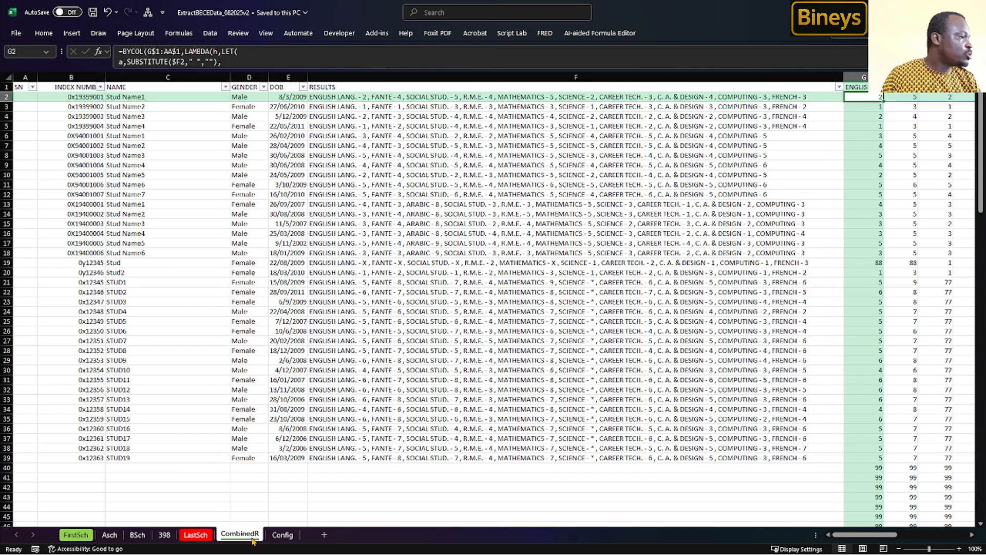
Step: Add a new sheet between LastSch and CombinedR and name it cmb
left_click(325, 534)
left_click_drag(294, 537, 238, 536)
right_click(238, 536)
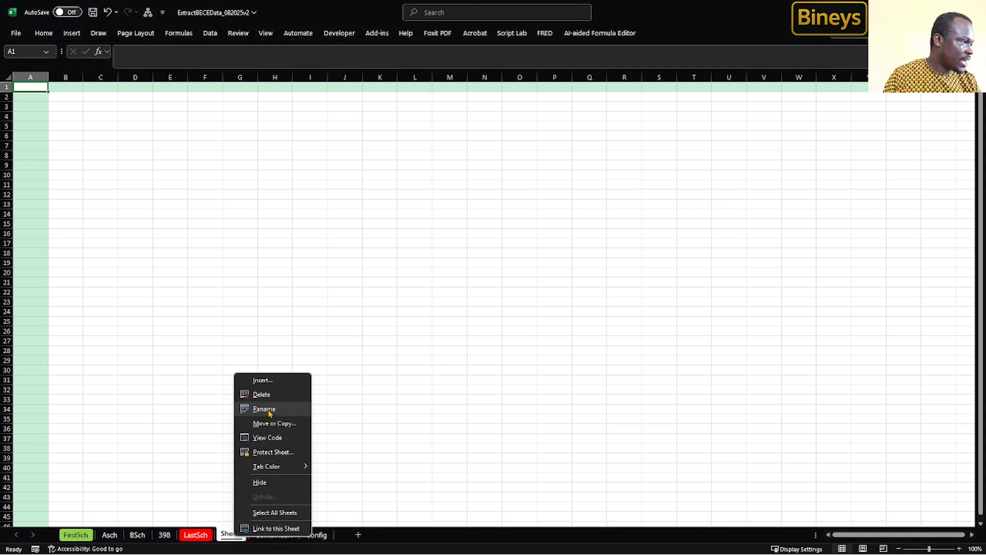
left_click(267, 409)
type("c")
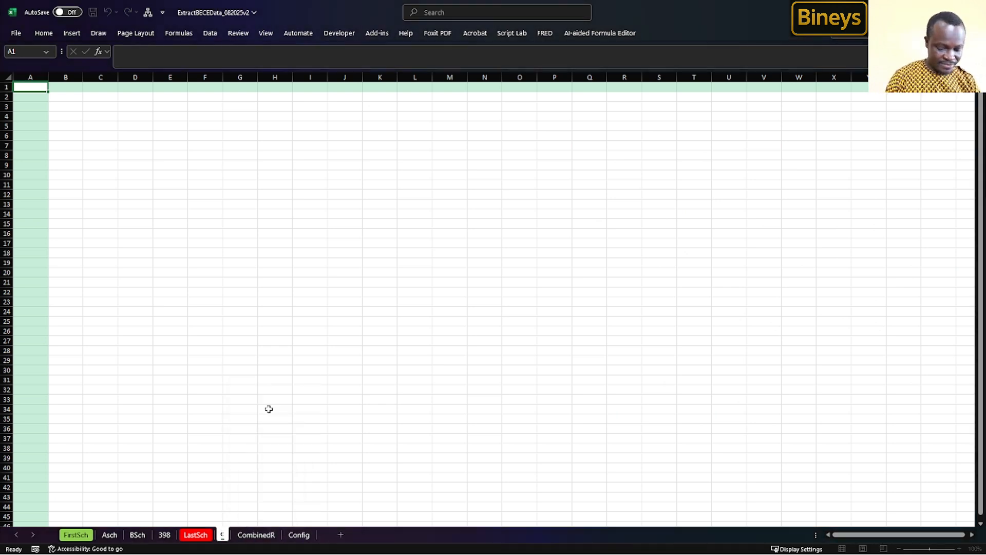
type("mb")
key("Return")
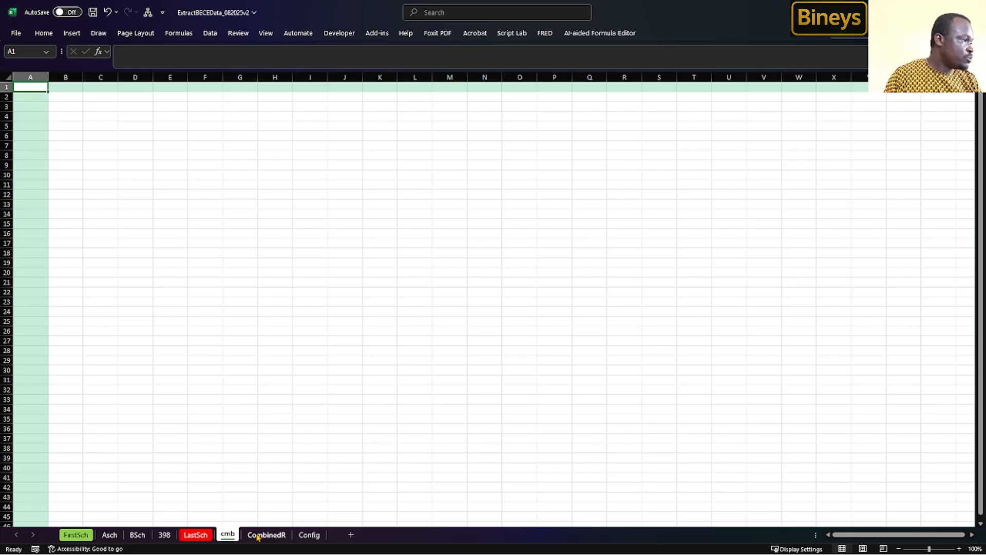
Step: Copy the headers INDEX NUMBER to RESULTS from FirstSch into cmb starting at A1, and check them against CombinedR
left_click(76, 534)
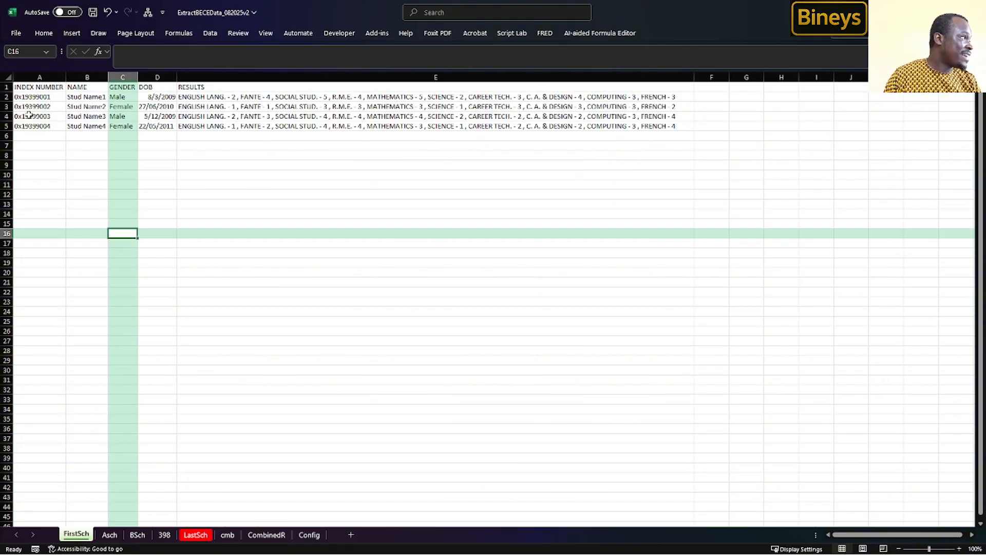
left_click_drag(29, 88, 182, 88)
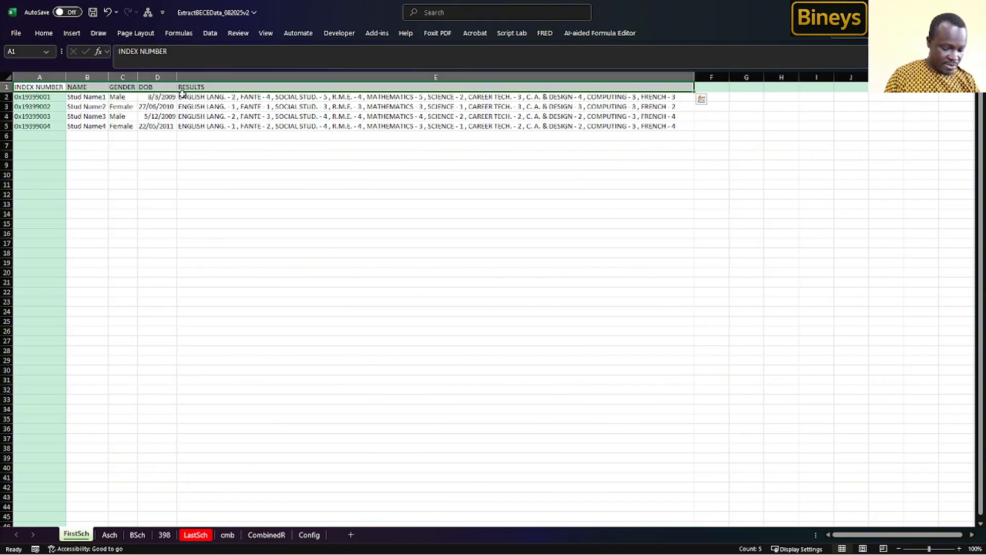
left_click(227, 534)
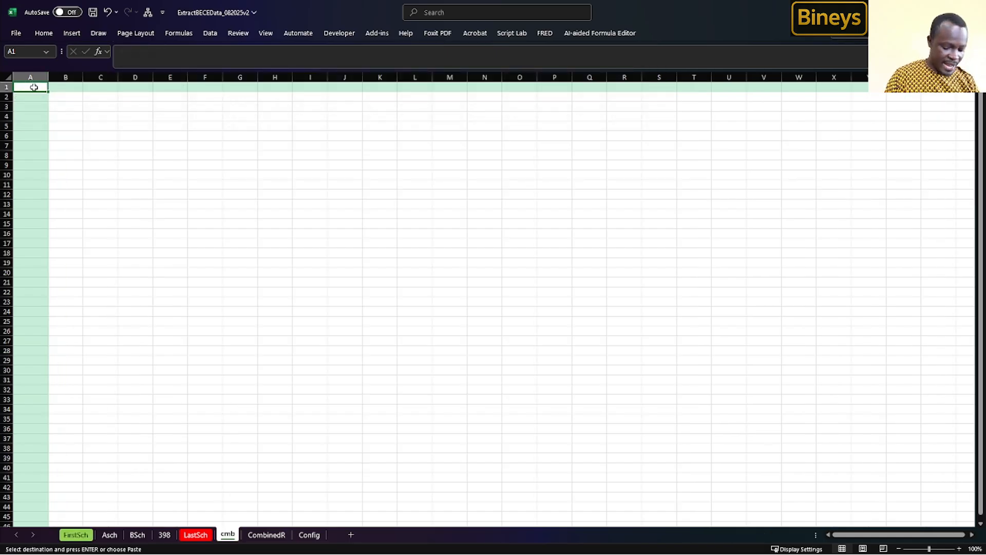
key("ctrl+v")
left_click(260, 534)
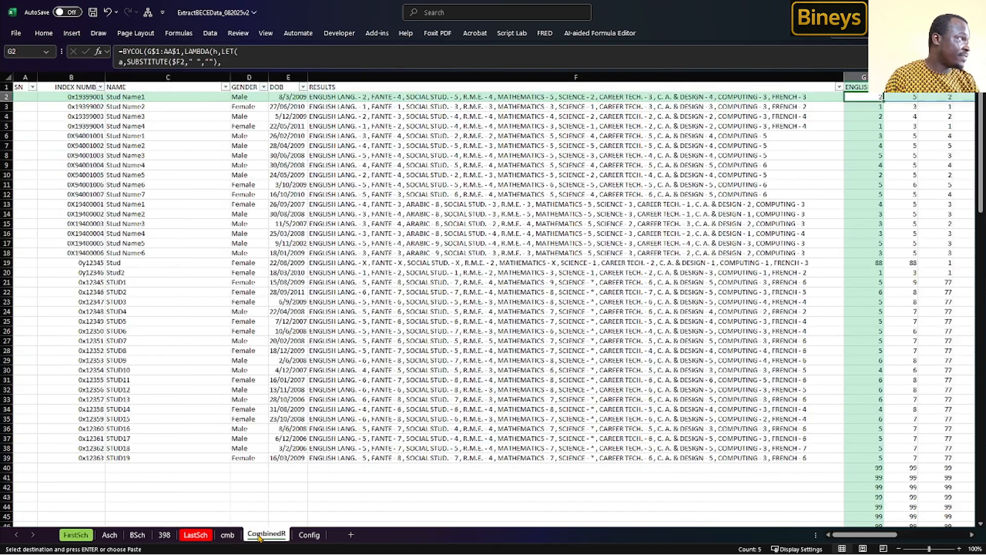
left_click(227, 535)
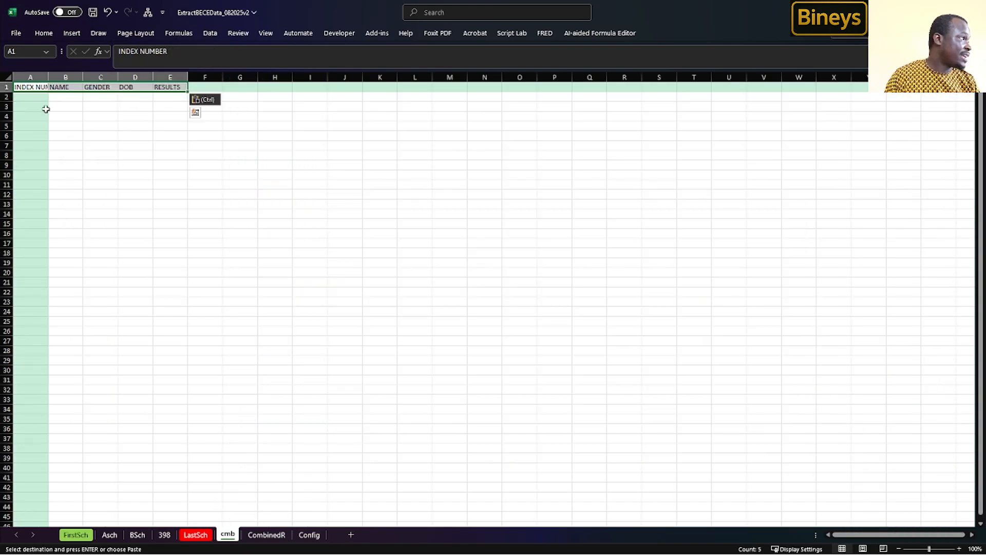
Step: Fill the header row of cmb across into F1 and widen column A to fit INDEX NUMBER
left_click_drag(187, 91, 223, 91)
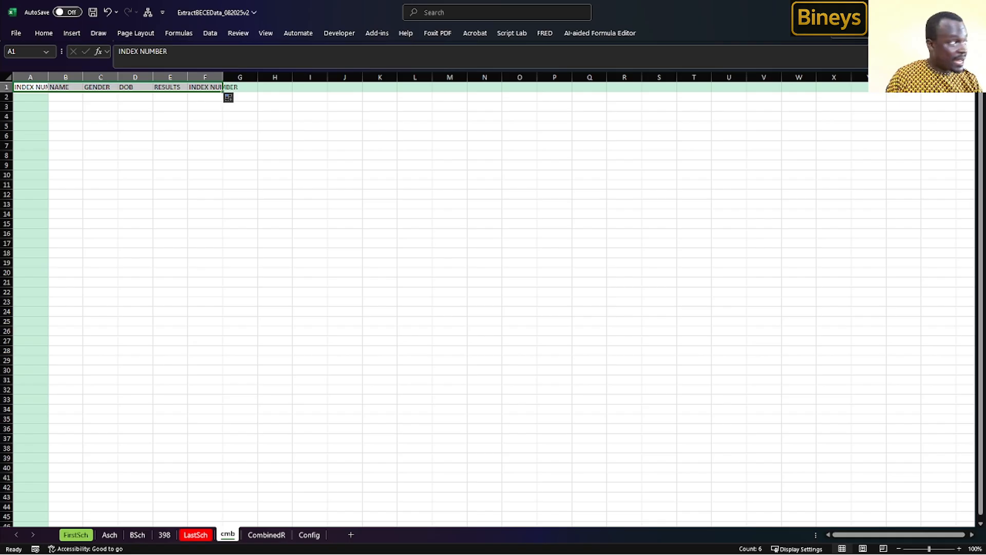
left_click(29, 98)
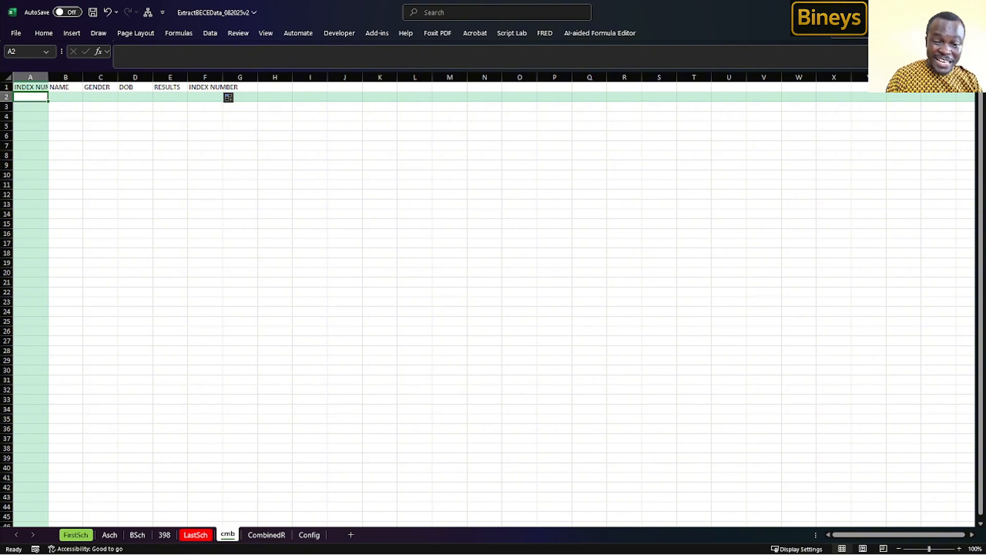
scroll(90, 225, "up", 4)
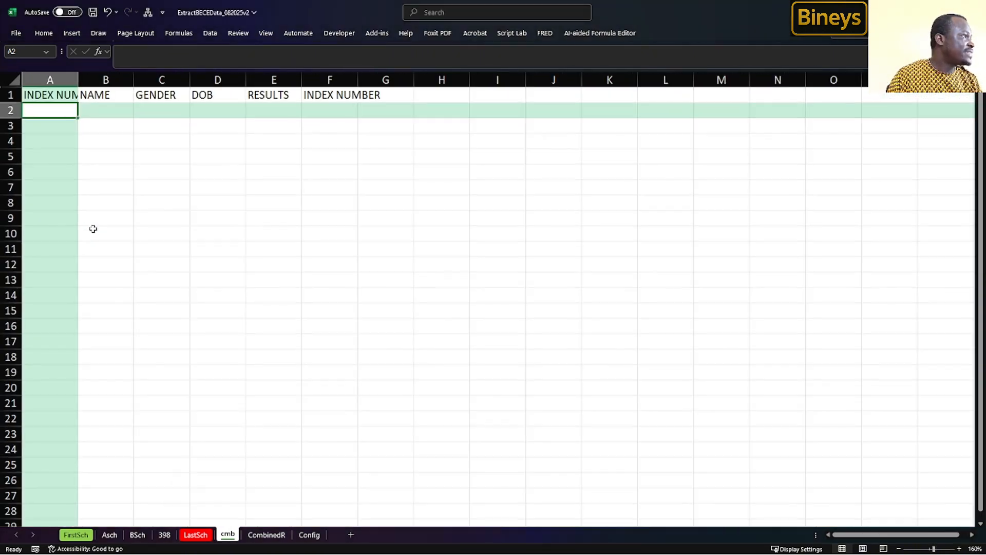
left_click_drag(78, 80, 107, 80)
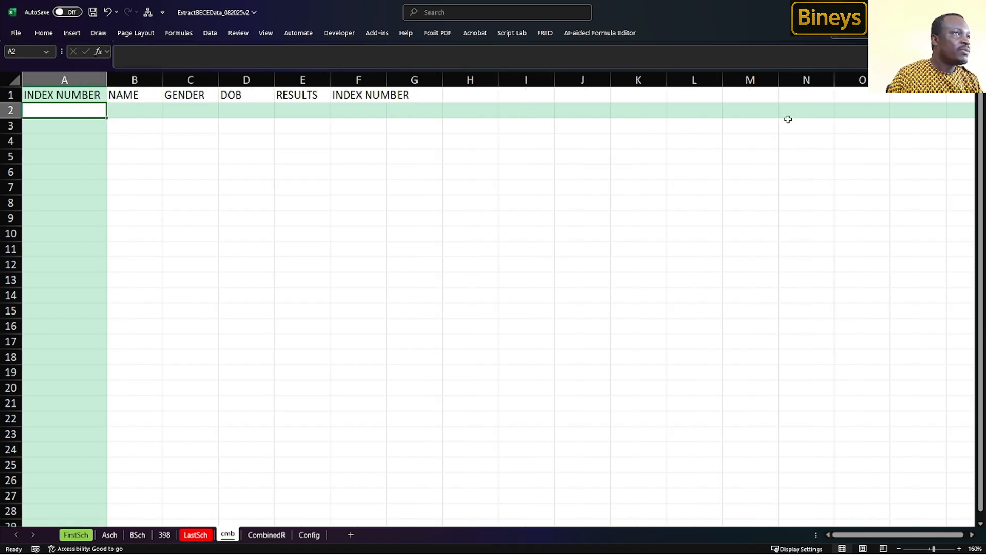
Step: Enlarge the formula bar and insert a narrow SN column before INDEX NUMBER, with column B widened to fit its header
left_click_drag(949, 69, 949, 162)
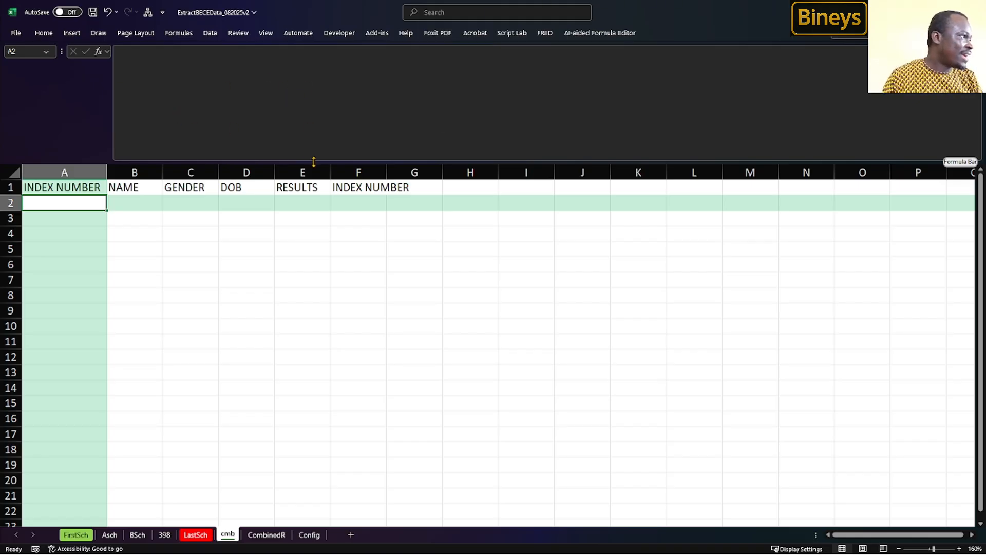
left_click(90, 186)
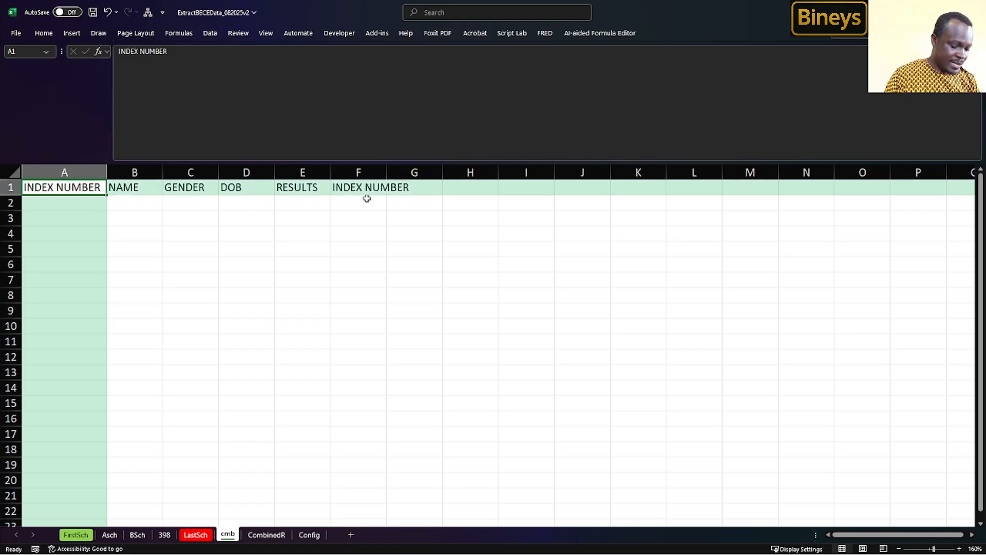
left_click(318, 186, "shift")
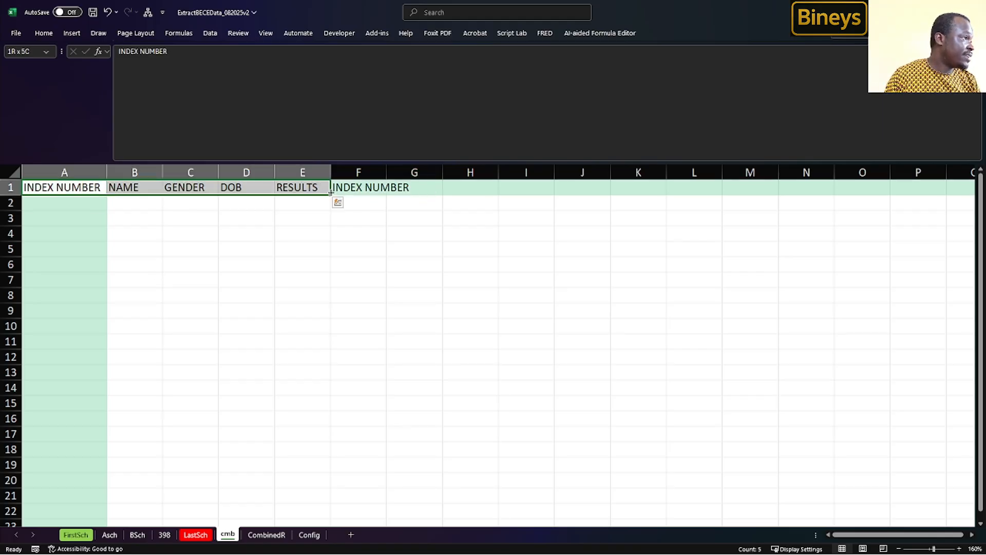
left_click(343, 188, "shift")
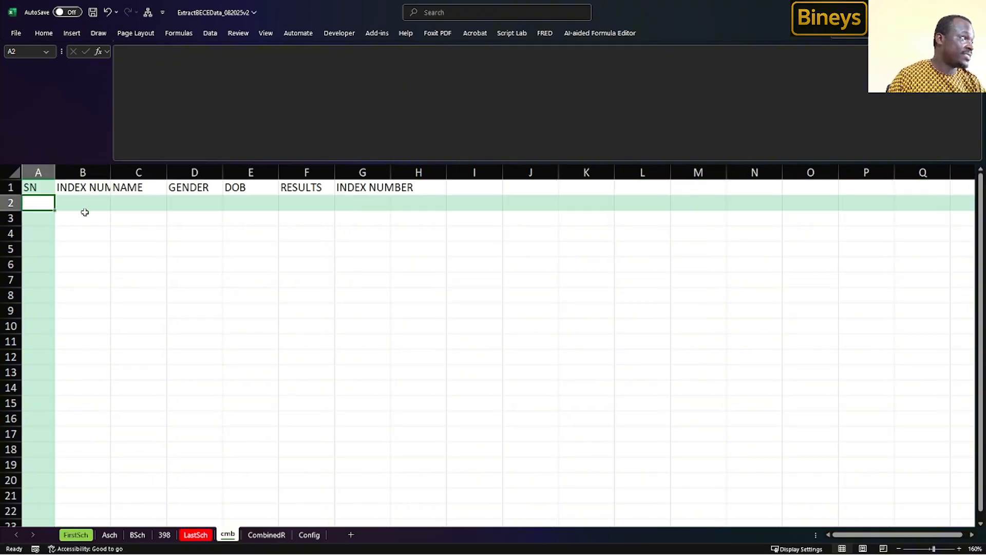
left_click_drag(112, 174, 129, 180)
left_click(97, 202)
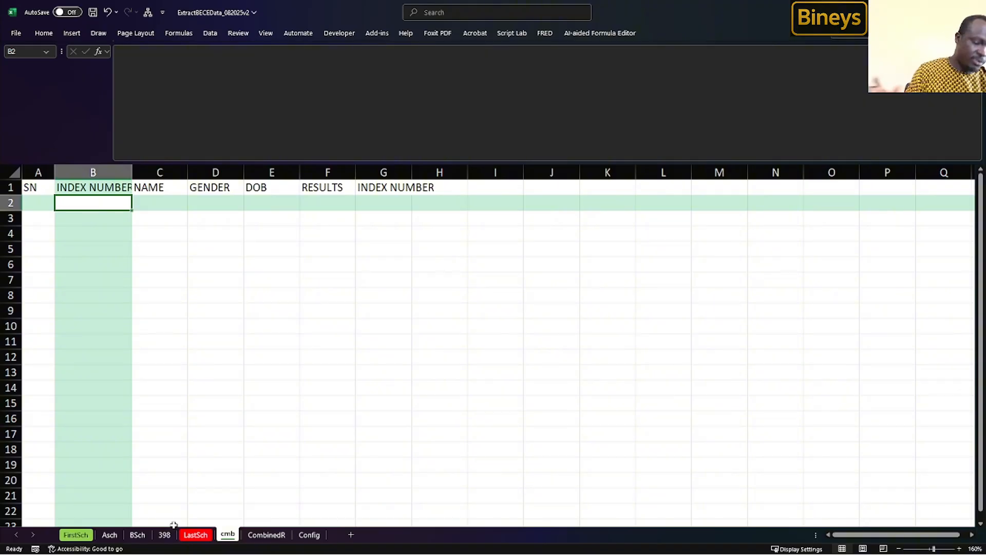
key("alt+Tab")
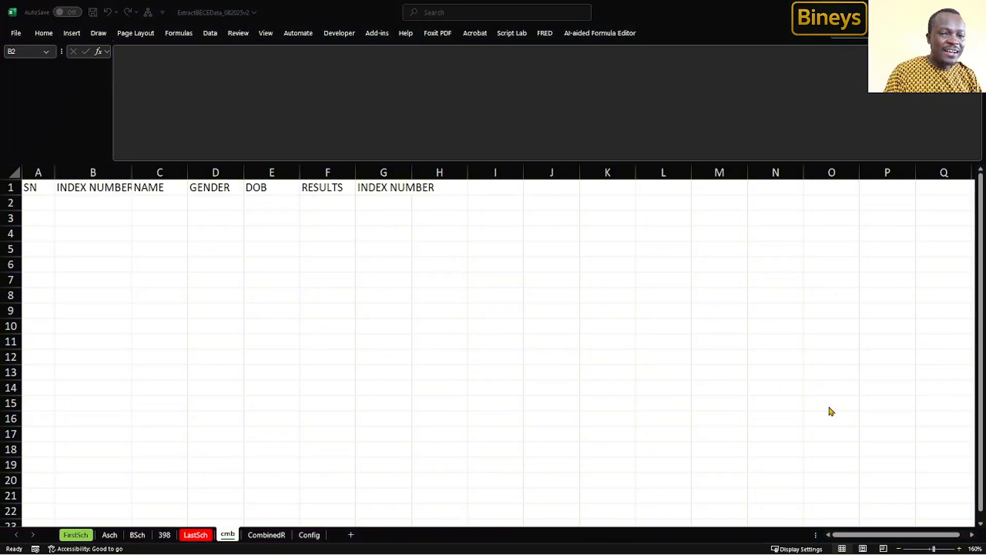
left_click(106, 203)
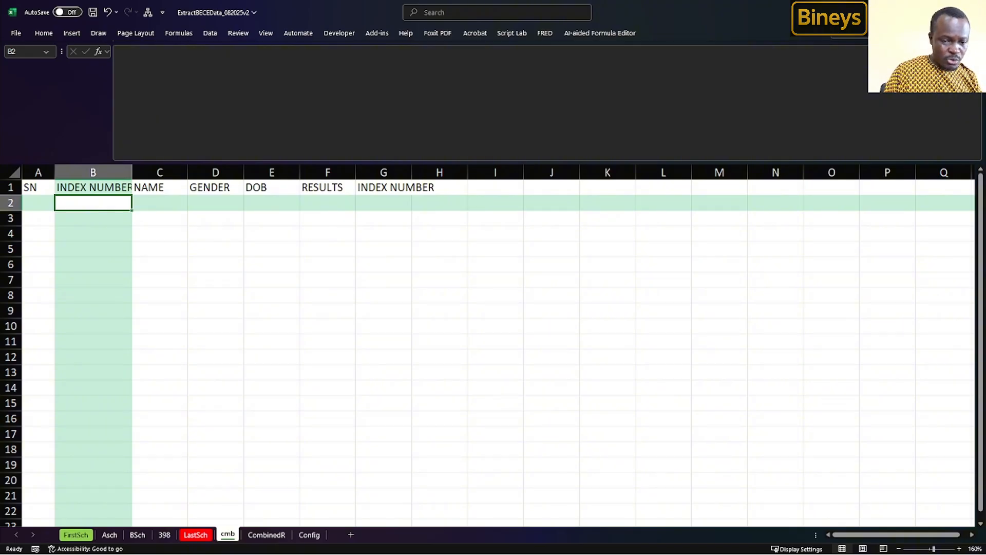
Step: Switch to the web browser and create a blank online Excel workbook through excel.new
key("alt+Tab")
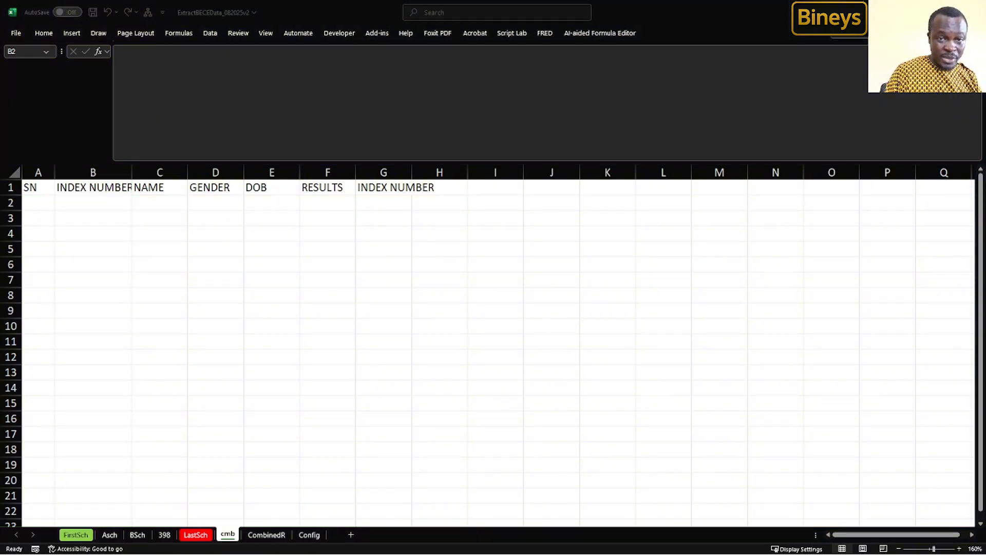
left_click_drag(985, 442, 530, 1)
left_click(371, 28)
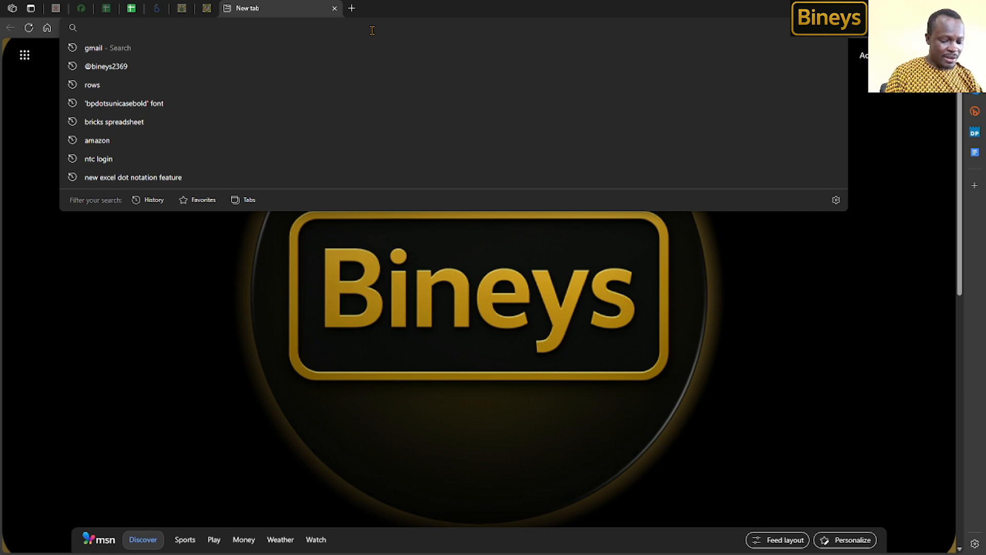
type("Excel")
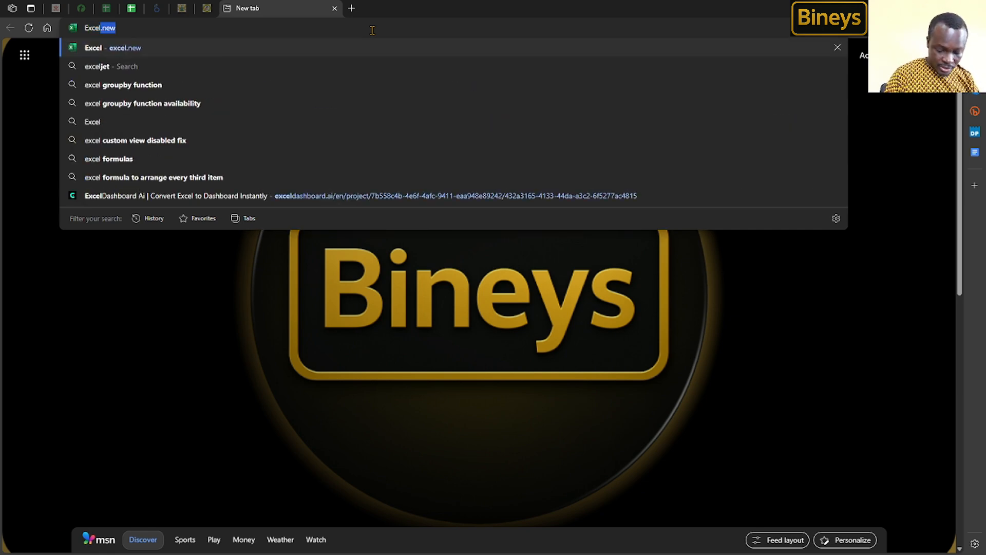
type(".new")
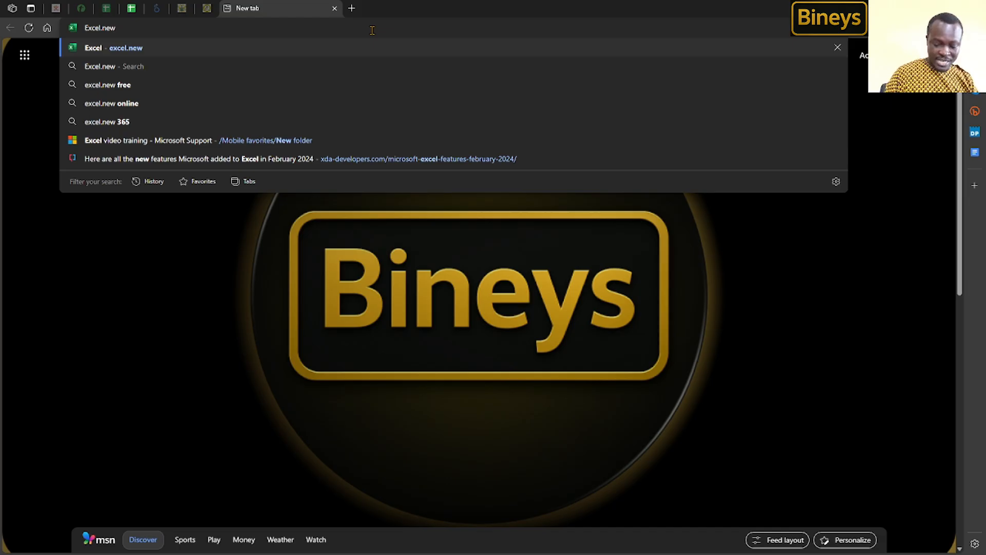
key("Return")
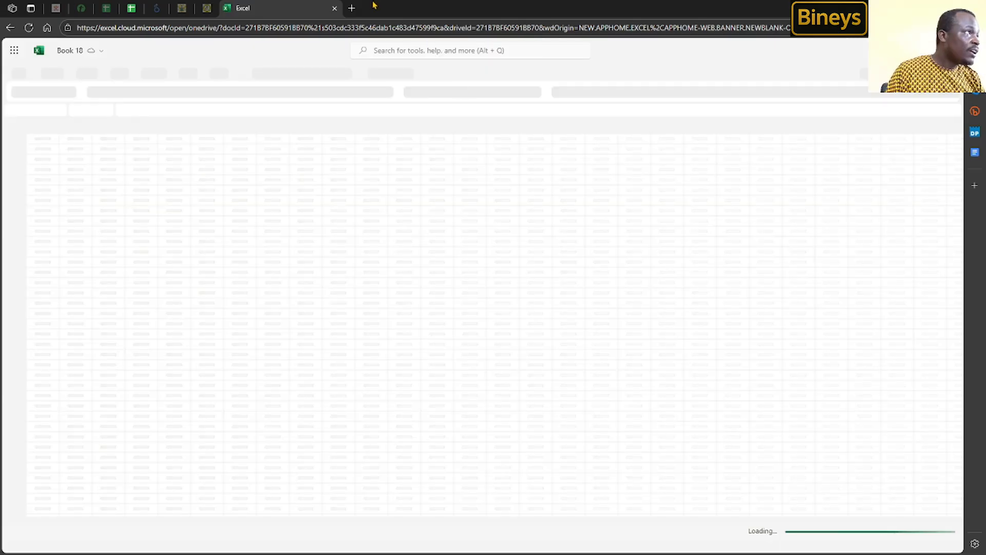
Step: Create a blank Google Sheets spreadsheet through sheets.new in another browser tab
left_click(353, 8)
left_click(363, 31)
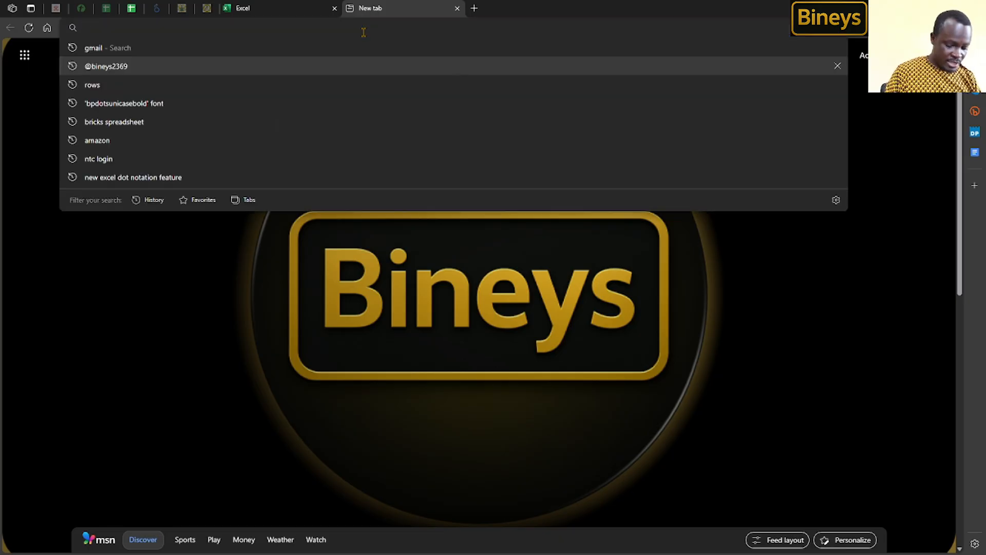
type("shee")
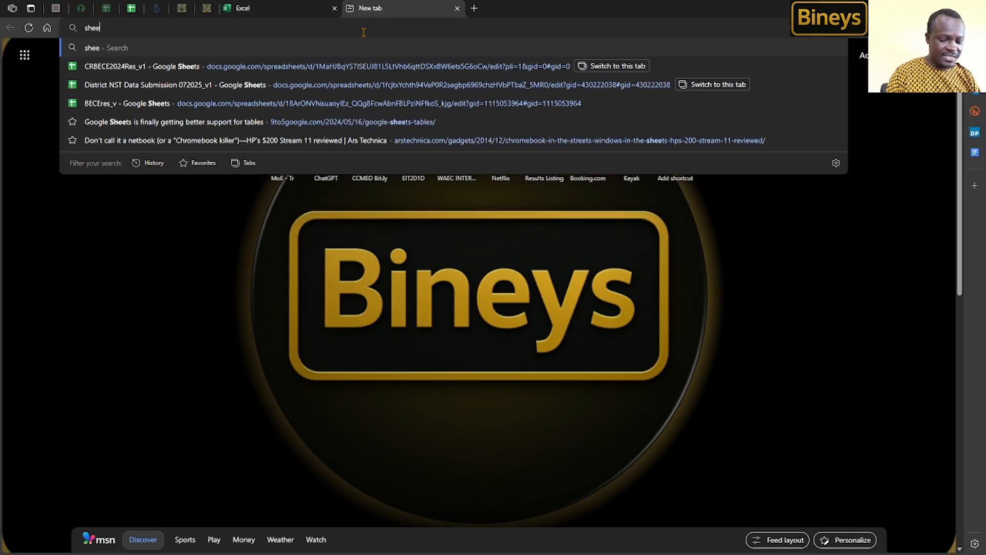
type("ts.new")
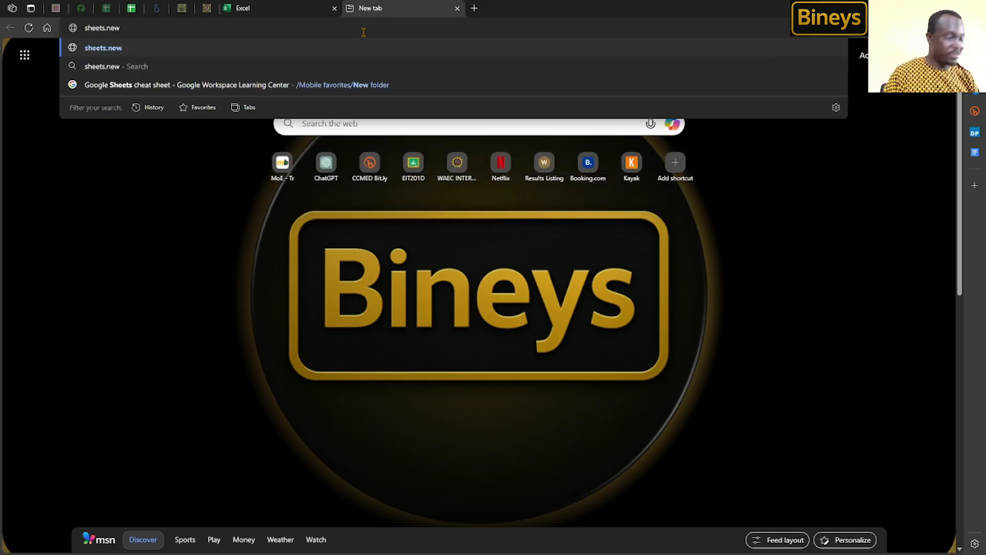
key("Return")
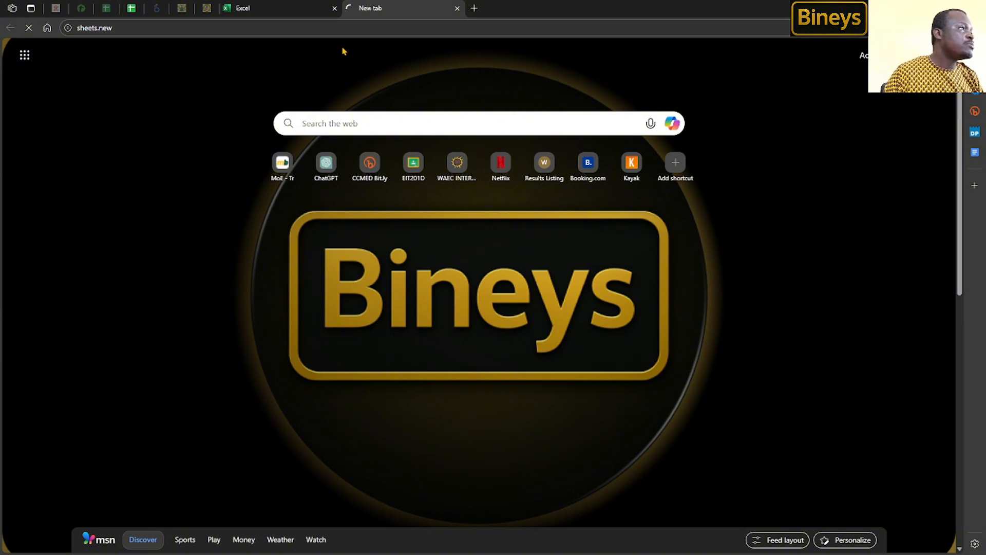
Step: View the online Excel workbook in the browser and return to the cmb sheet of ExtractBECEData_082025v2 in desktop Excel
left_click(301, 9)
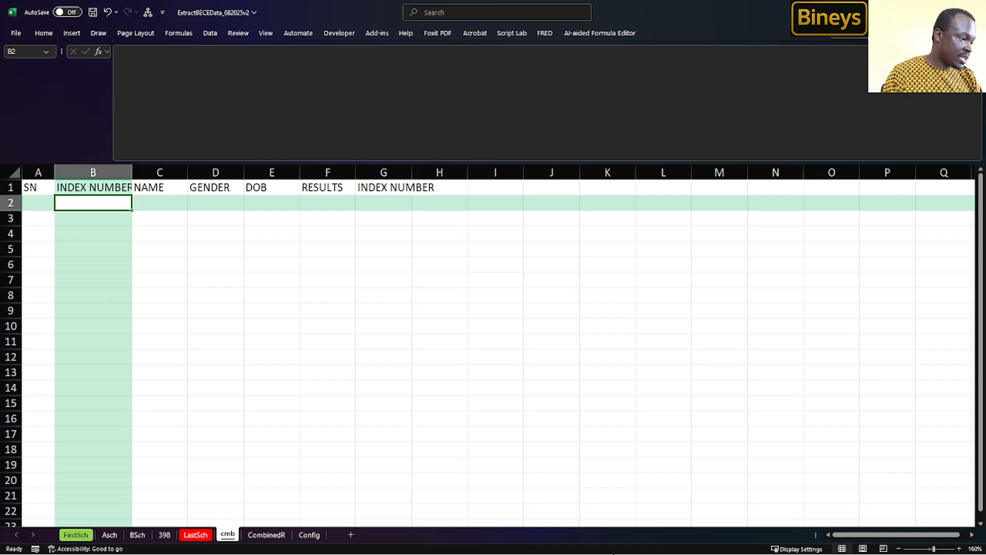
key("alt+Tab")
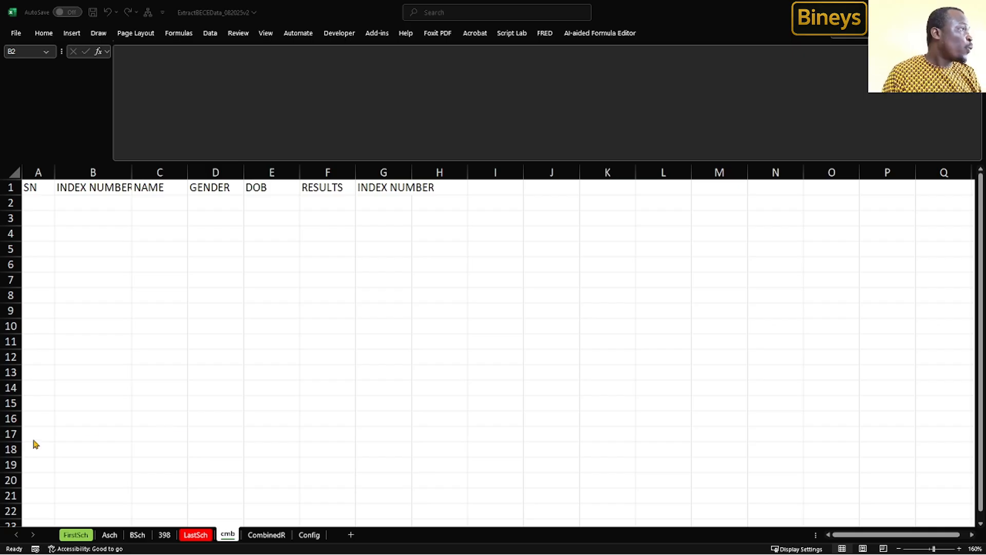
left_click(197, 182)
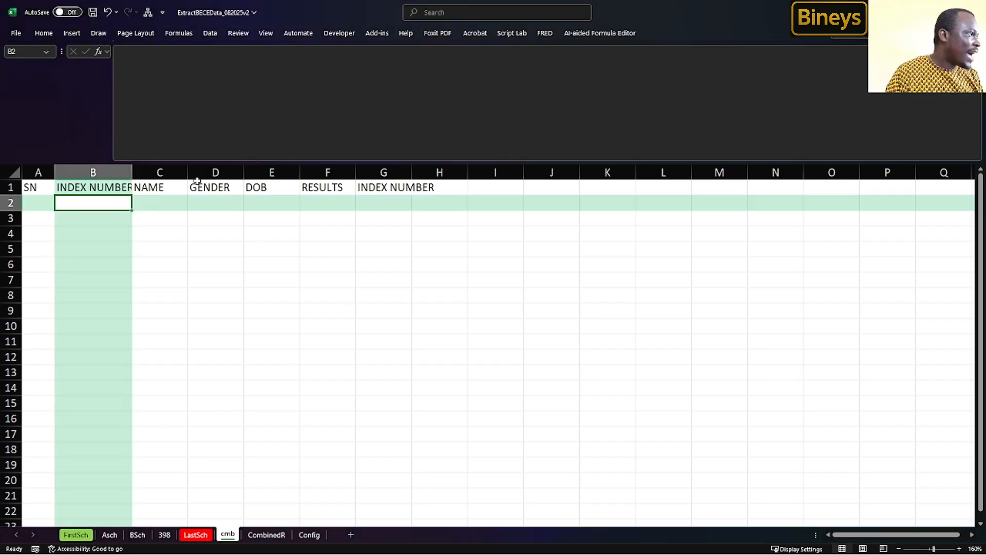
Step: Enlarge the formula bar slightly and zoom the cmb sheet to 250%
left_click_drag(199, 162, 199, 173)
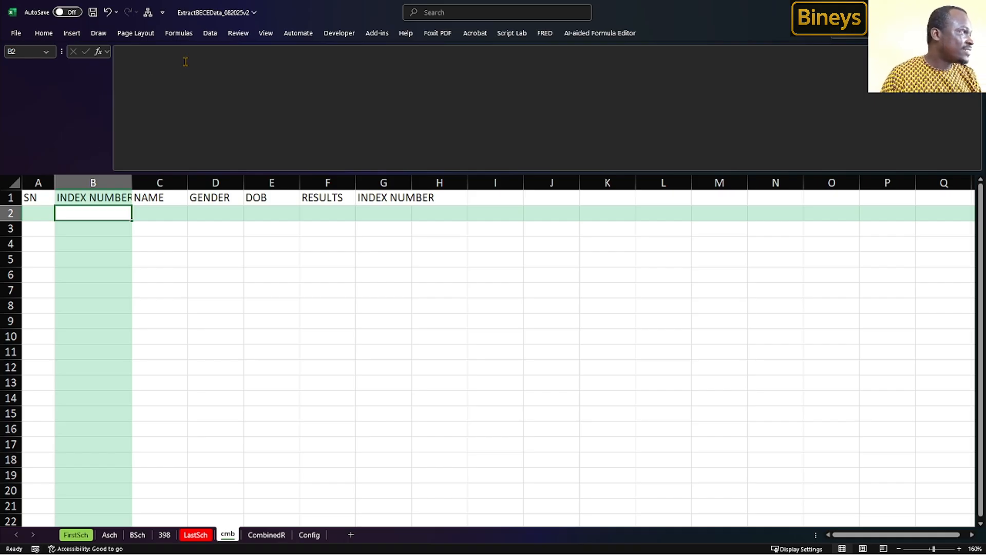
left_click(143, 101)
type("=")
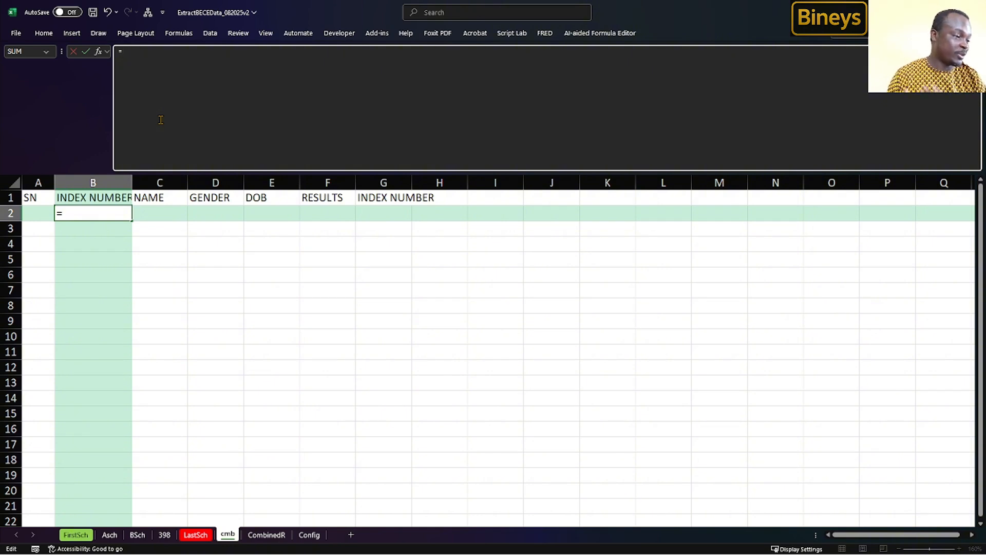
key("Escape")
scroll(190, 238, "up", 6)
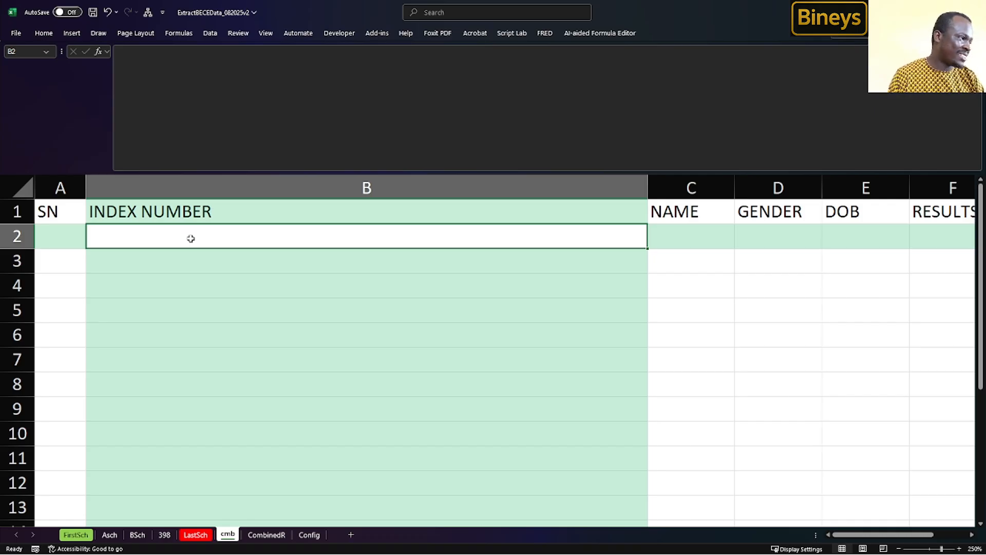
Step: Begin a LET formula in cell B2 below the INDEX NUMBER header
left_click(182, 105)
type("=")
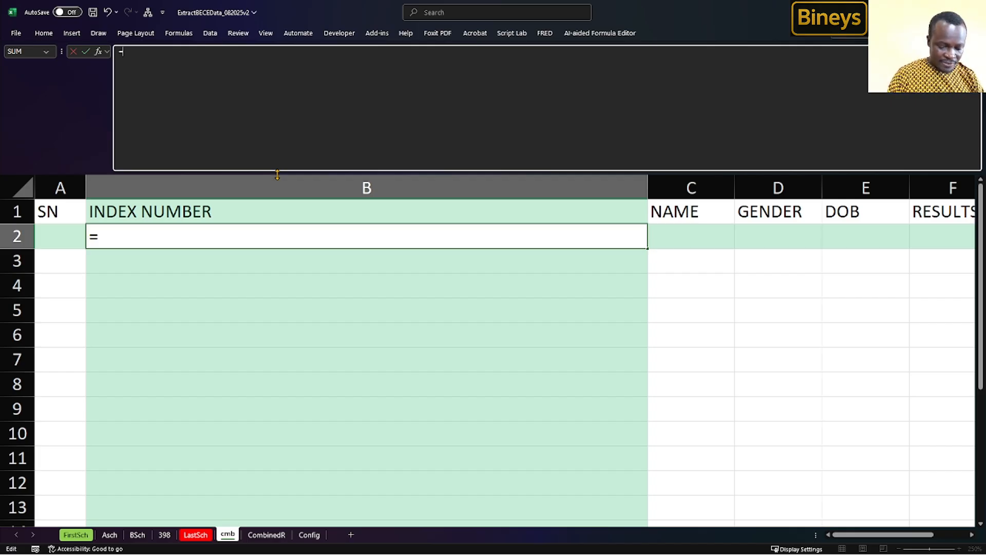
type("Let")
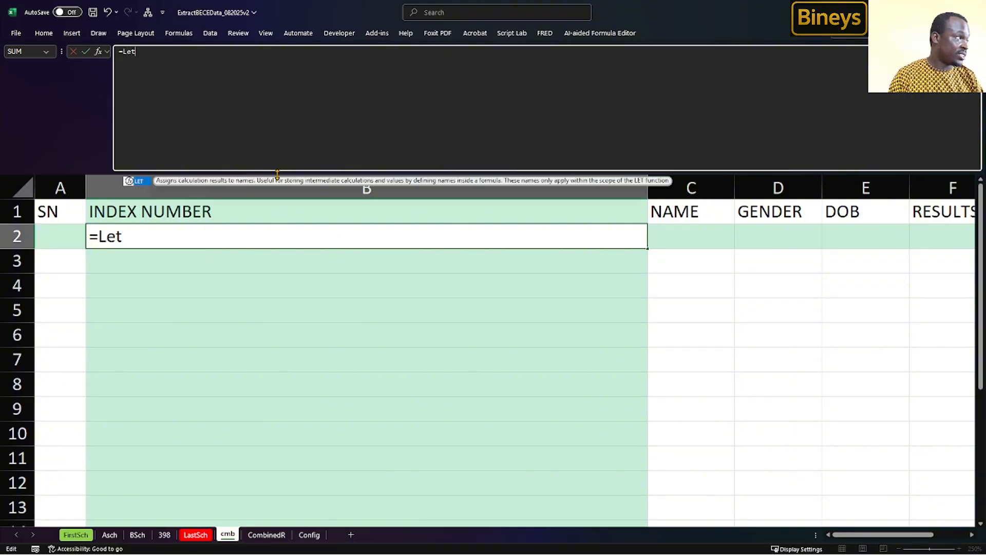
type("(")
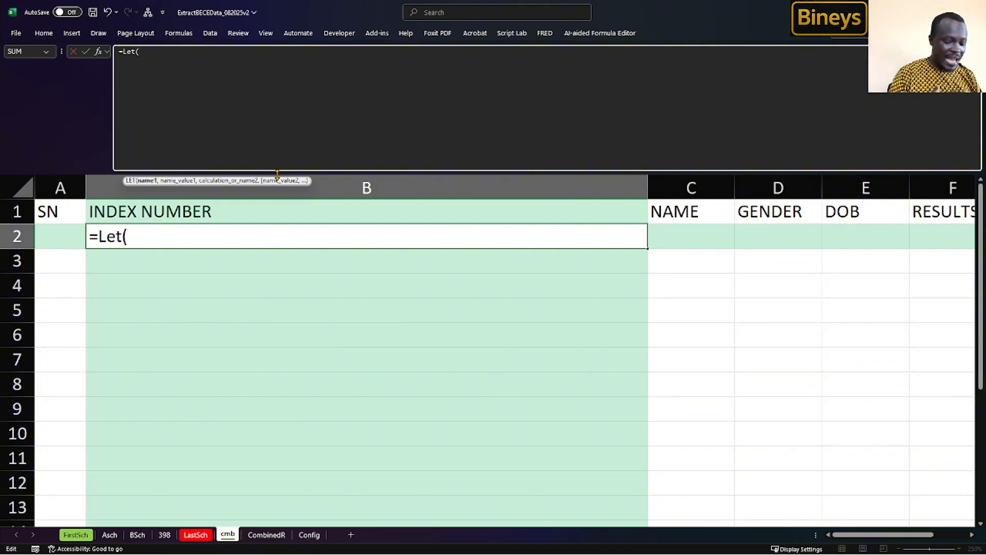
type("res")
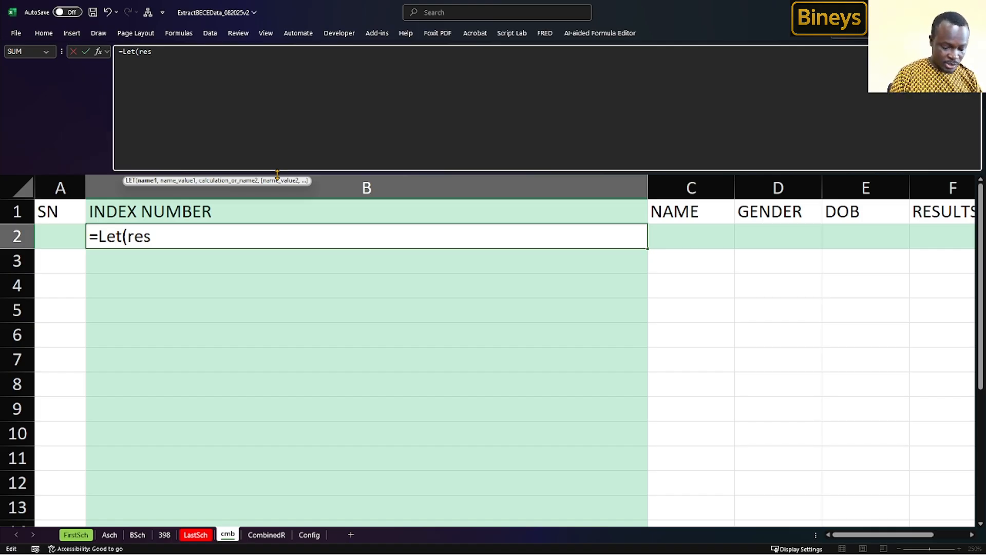
type("ults")
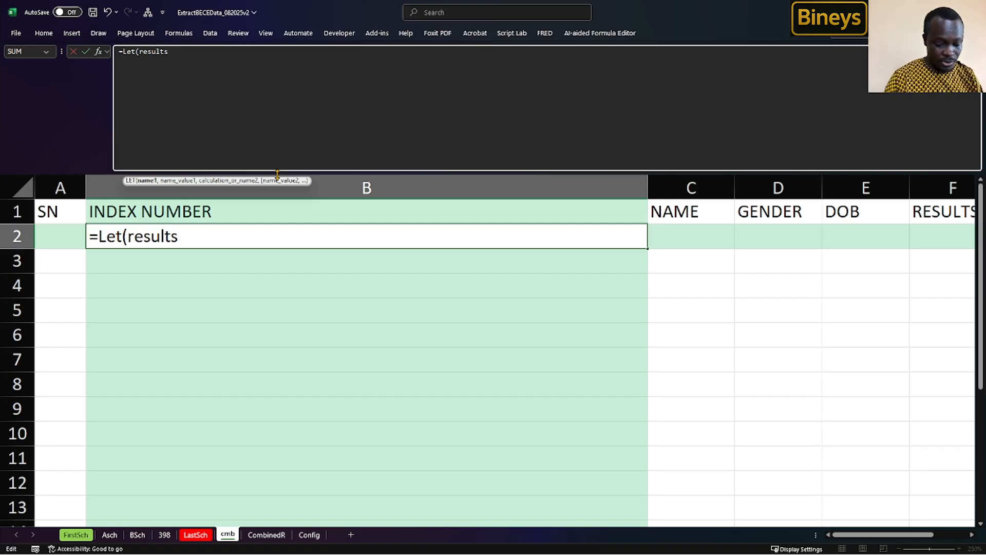
key("BackSpace")
key("BackSpace")
key("BackSpace")
key("BackSpace")
key("BackSpace")
key("BackSpace")
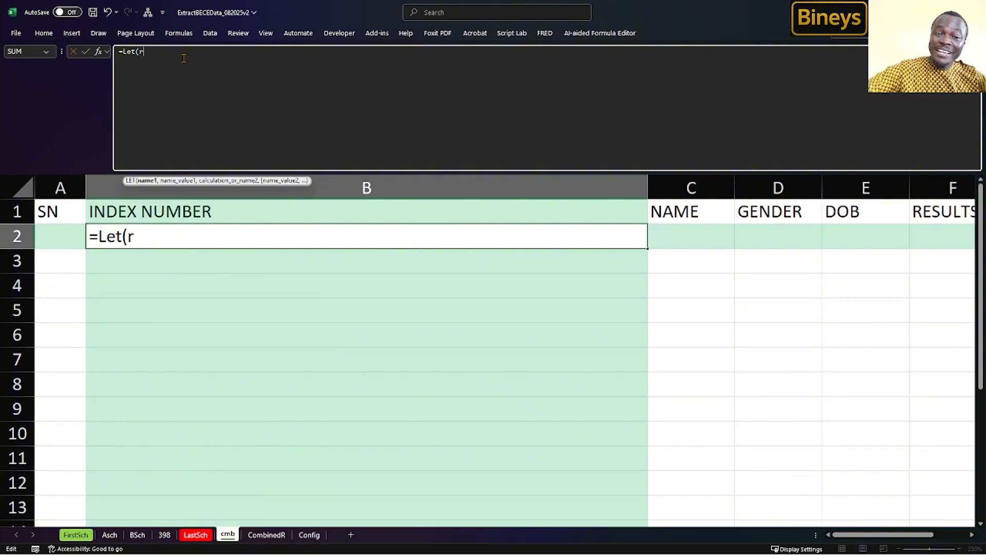
key("BackSpace")
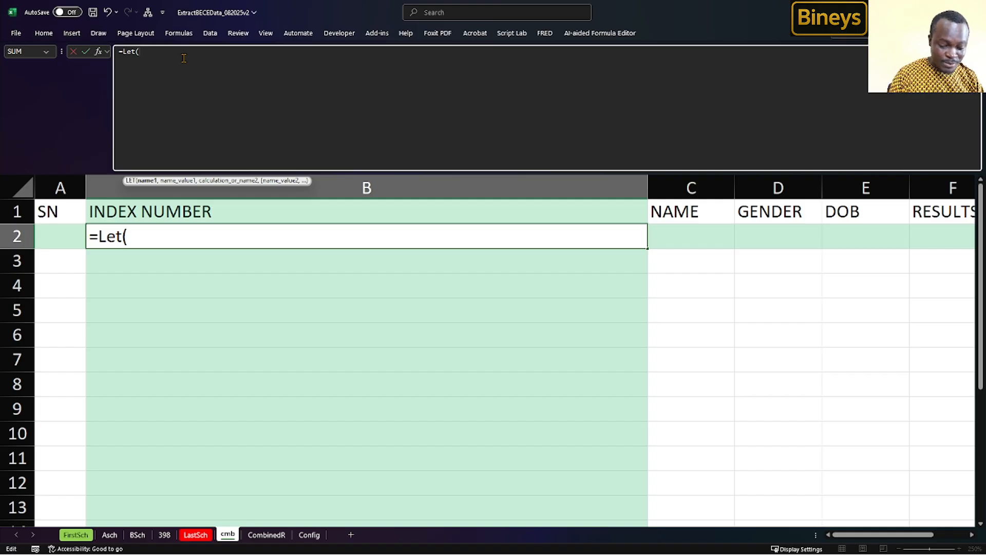
type("b")
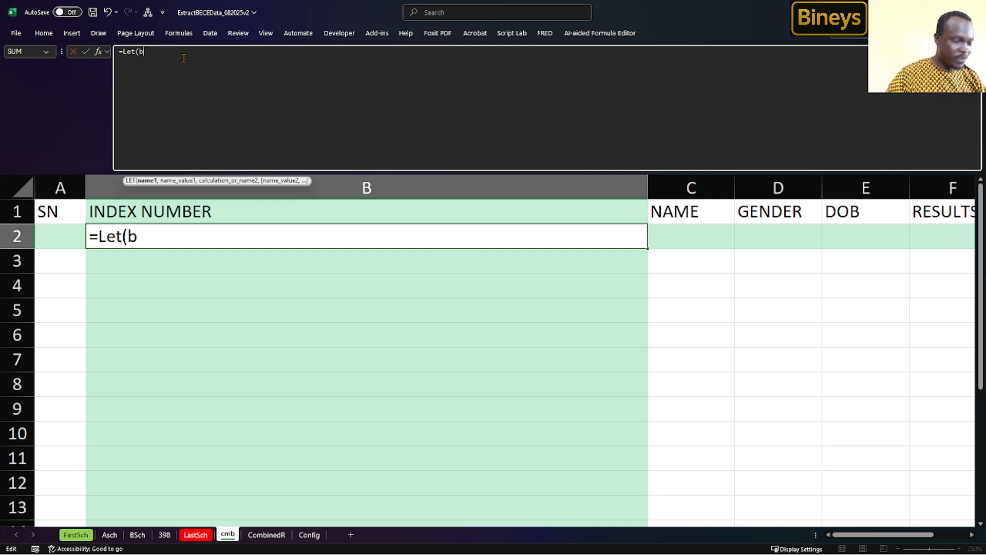
key("BackSpace")
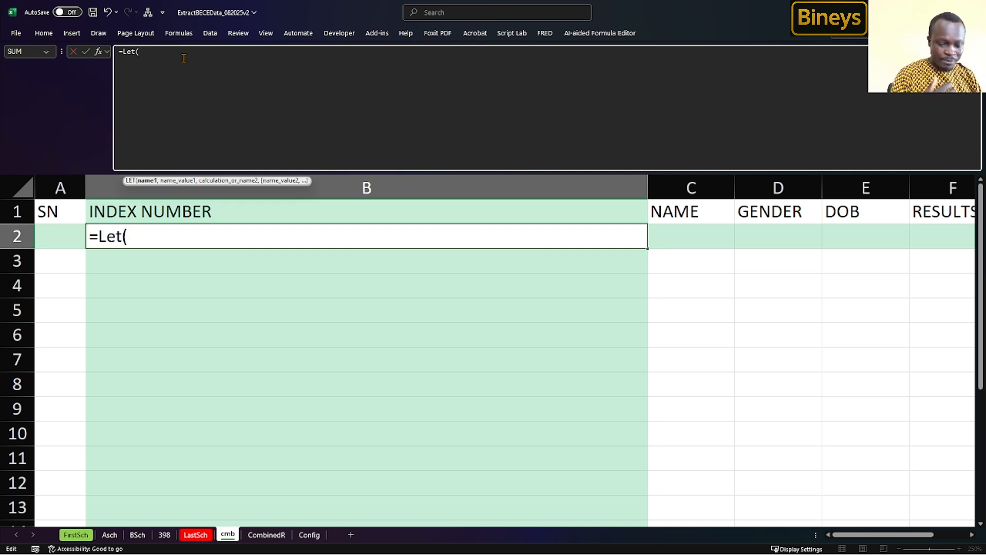
Step: Name the LET variable results, open a VSTACK call as its value, and leave the partial formula in B2 as text
type("res")
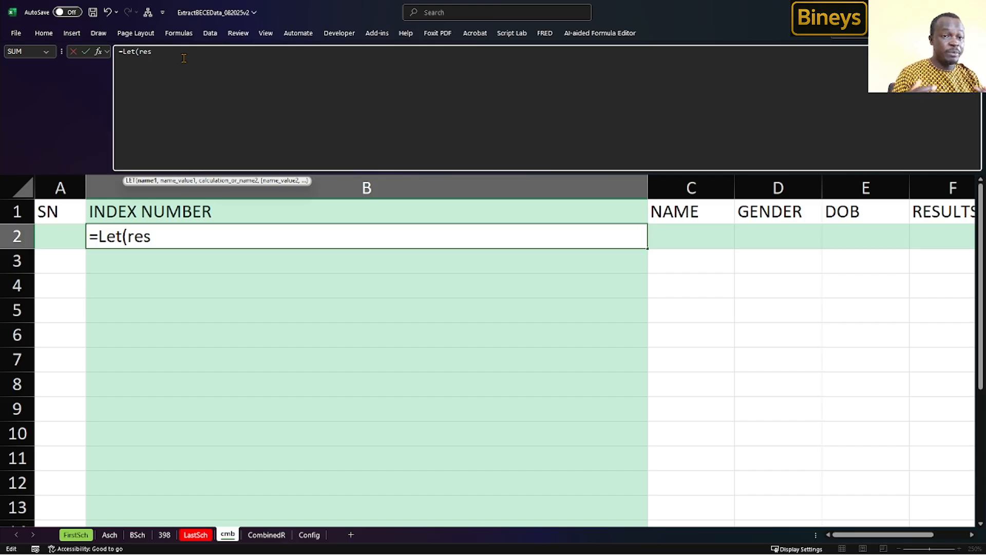
type("ul")
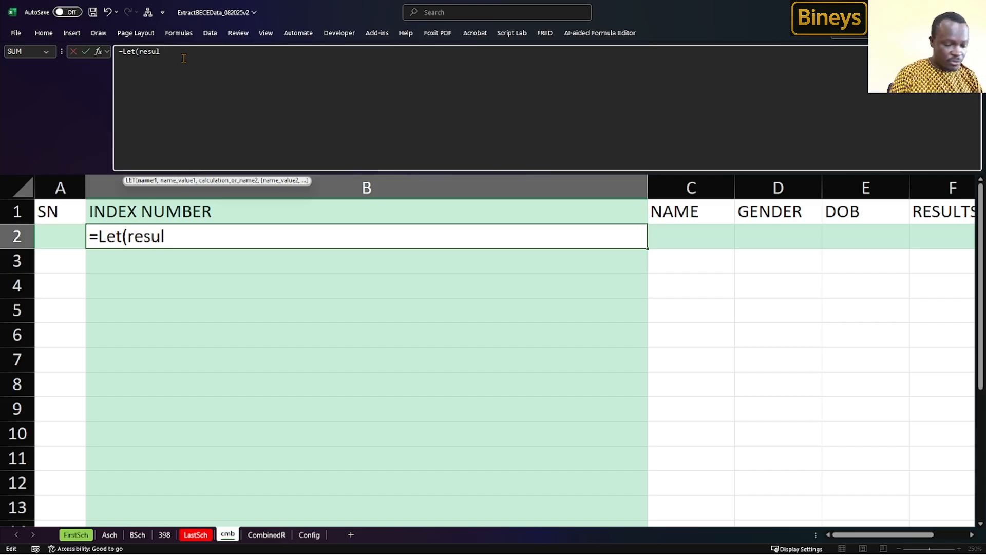
type("ts")
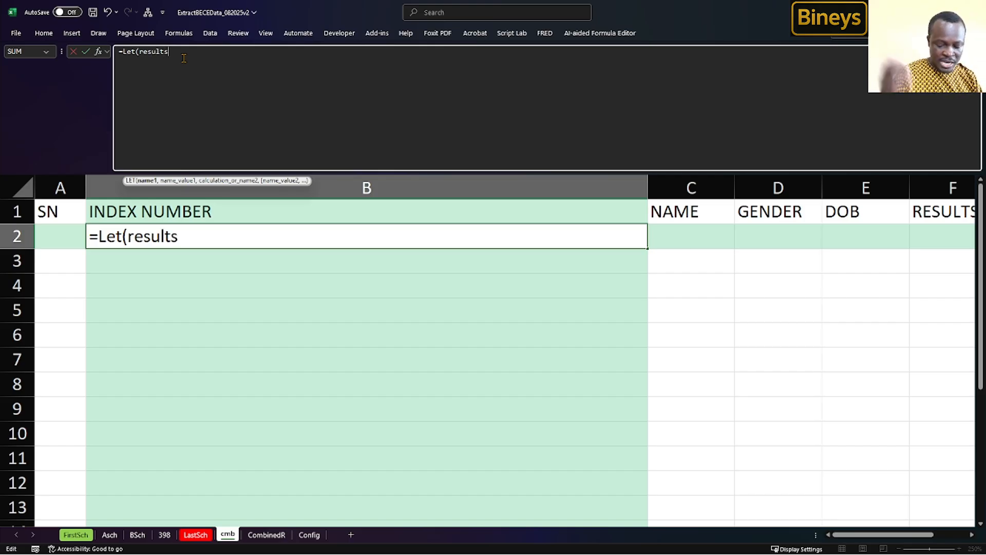
type(",")
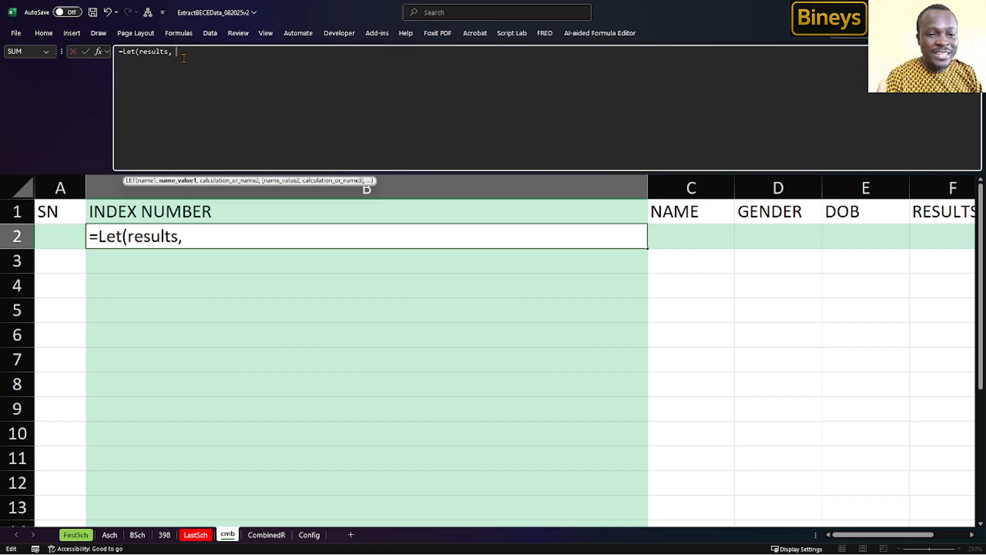
type("Vstack(")
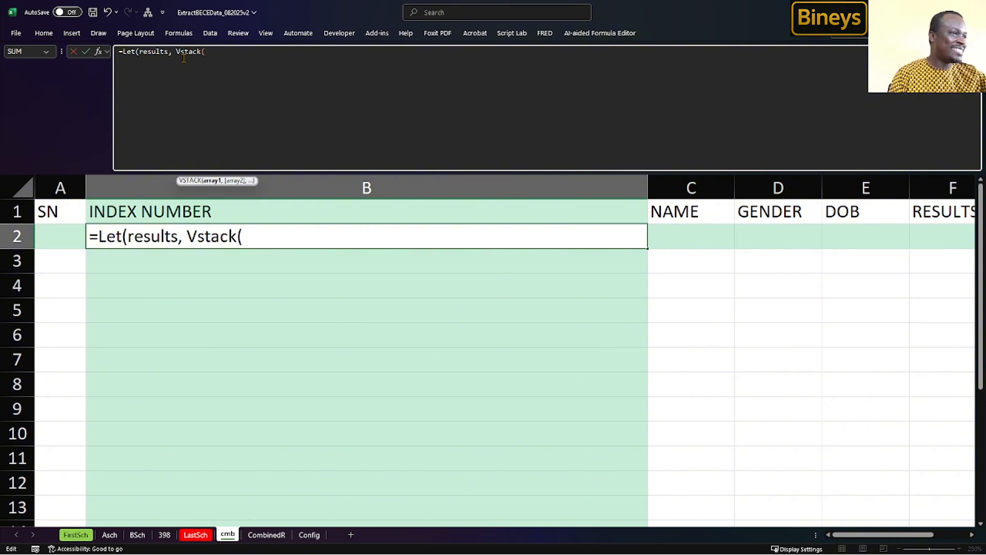
left_click(245, 266)
left_click(243, 277)
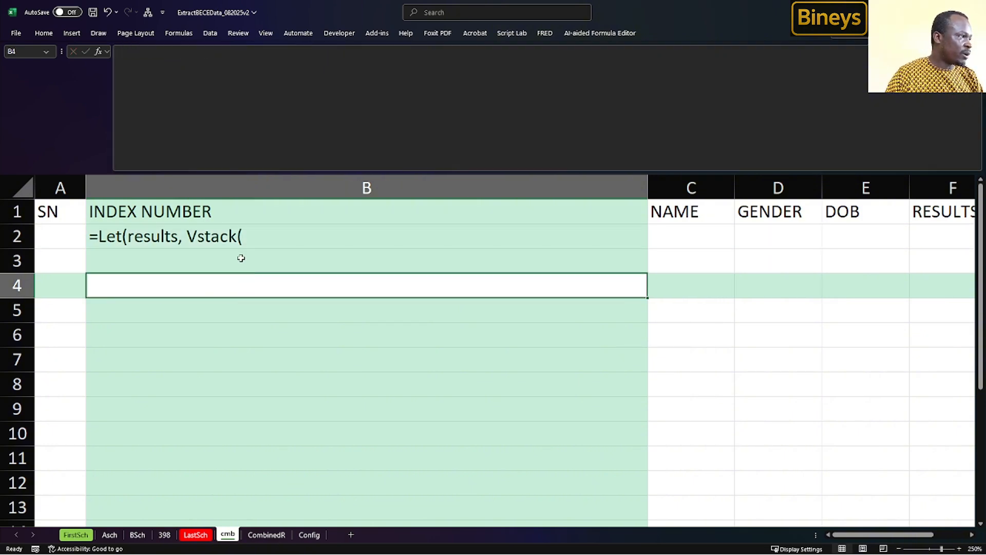
Step: Enter the sample labels first, 2nd sheet, 3rd and 4th in cells B3 to B6
left_click(241, 258)
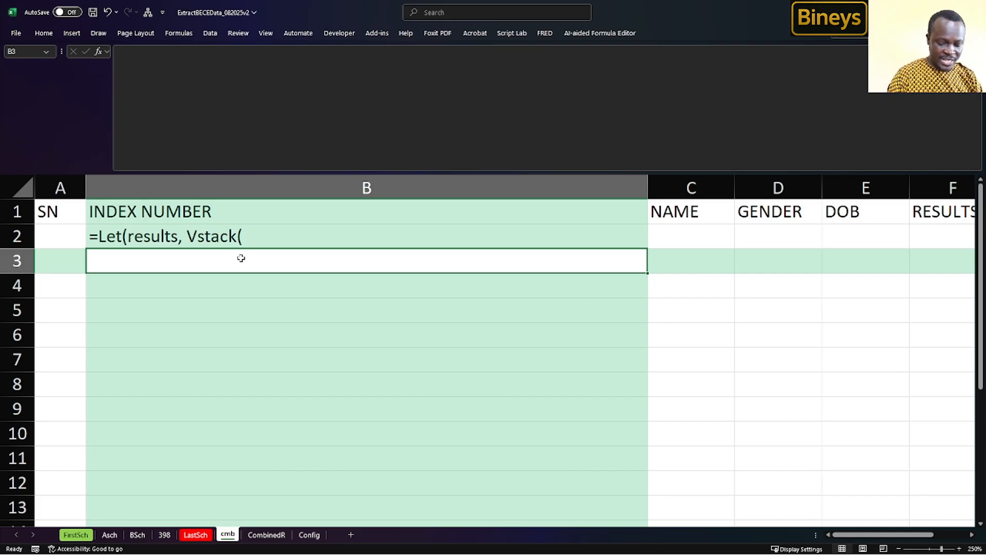
type("first")
key("Return")
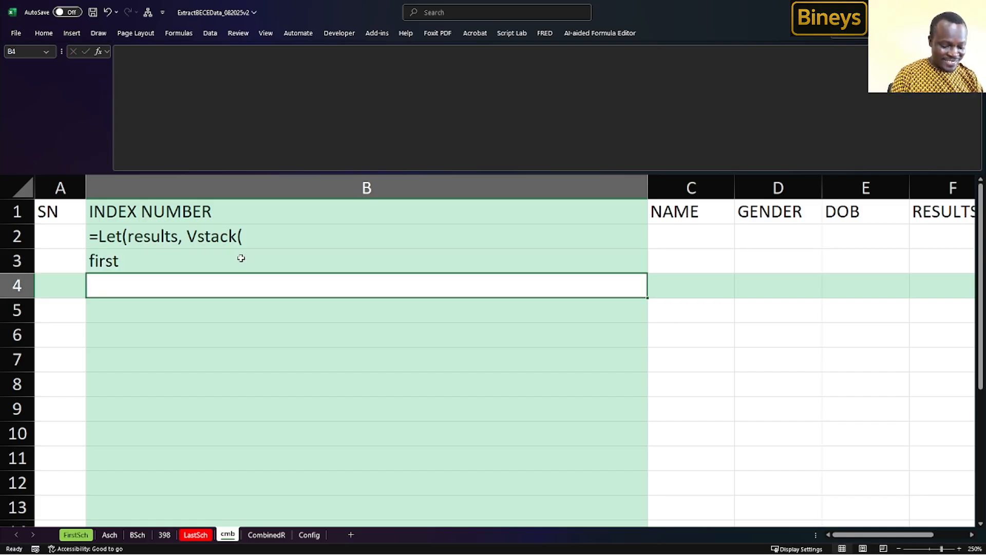
type("2nd she")
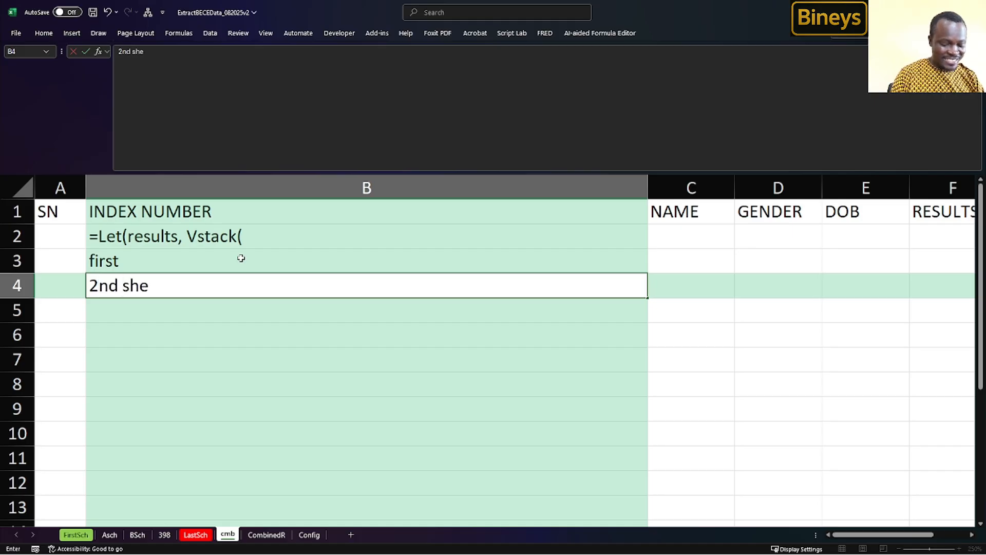
type("et")
key("Return")
type("3r")
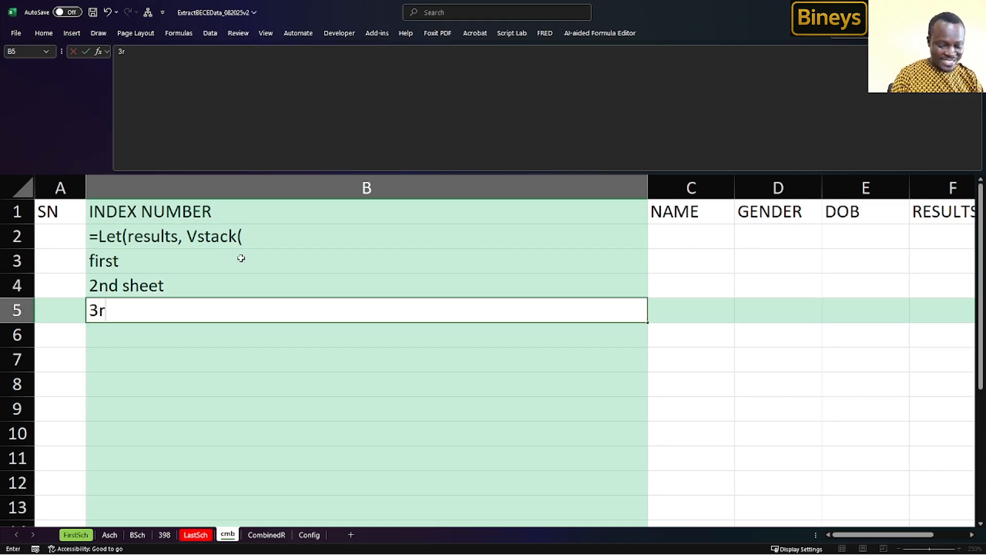
type("d")
key("Return")
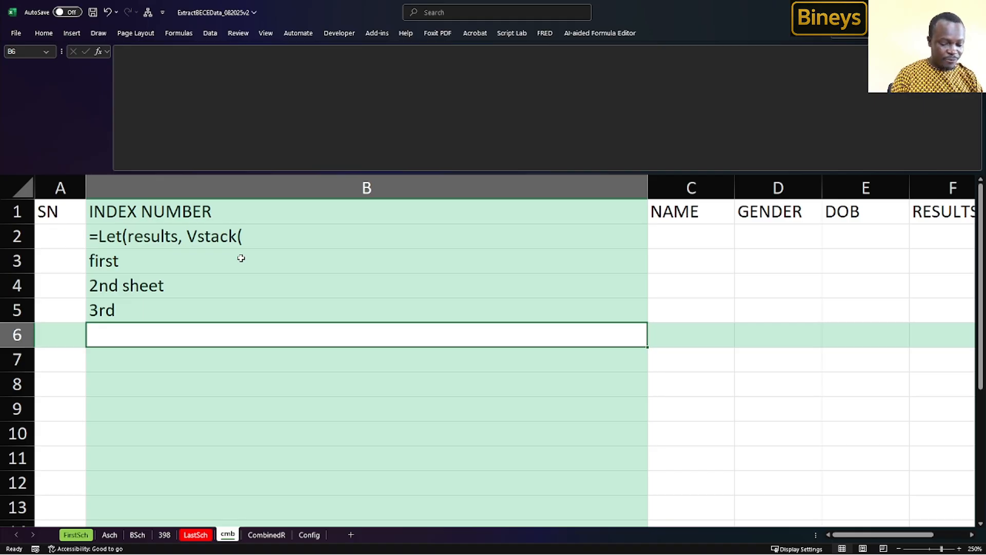
type("4th")
key("Return")
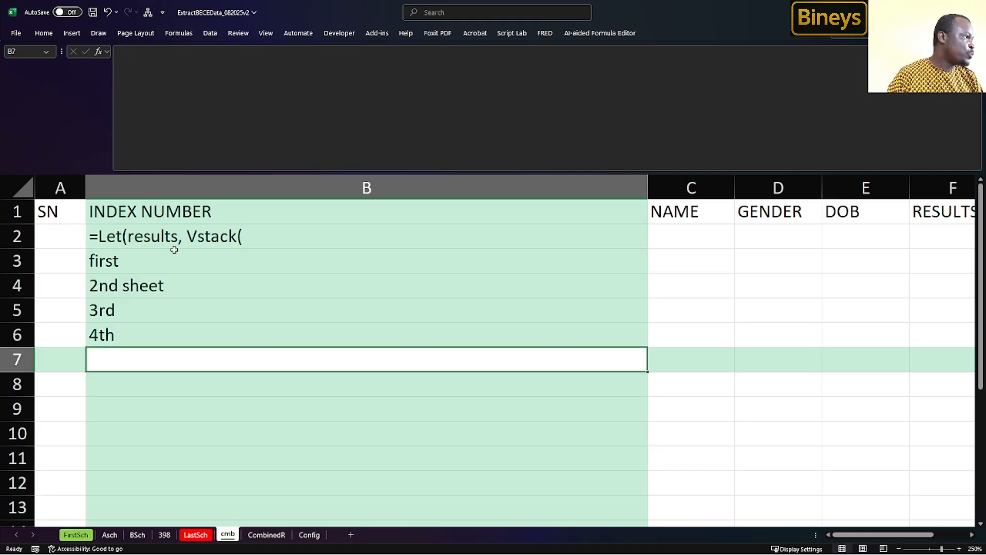
Step: Examine the vertical stacking order of the sample labels in B3:B6, cell by cell
left_click_drag(173, 254, 178, 330)
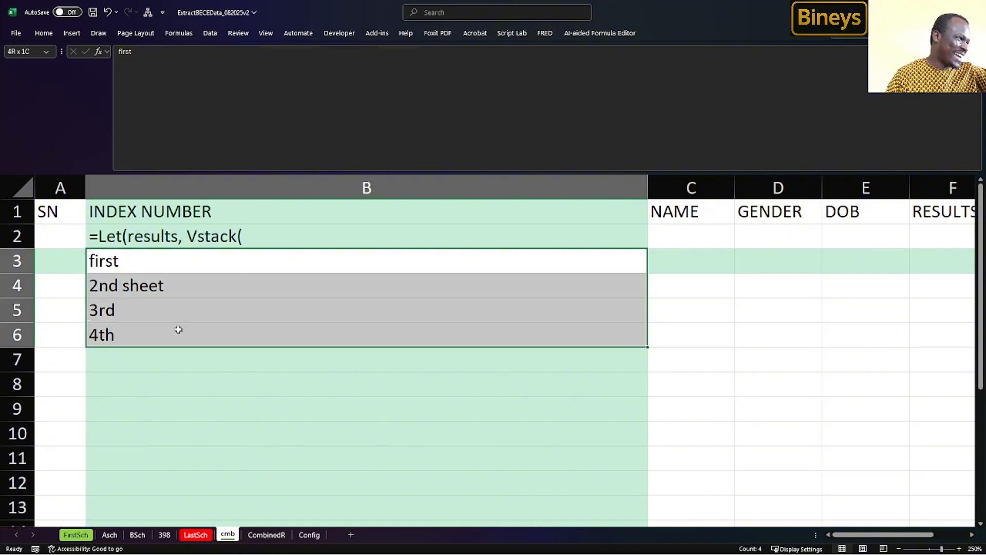
left_click(128, 261)
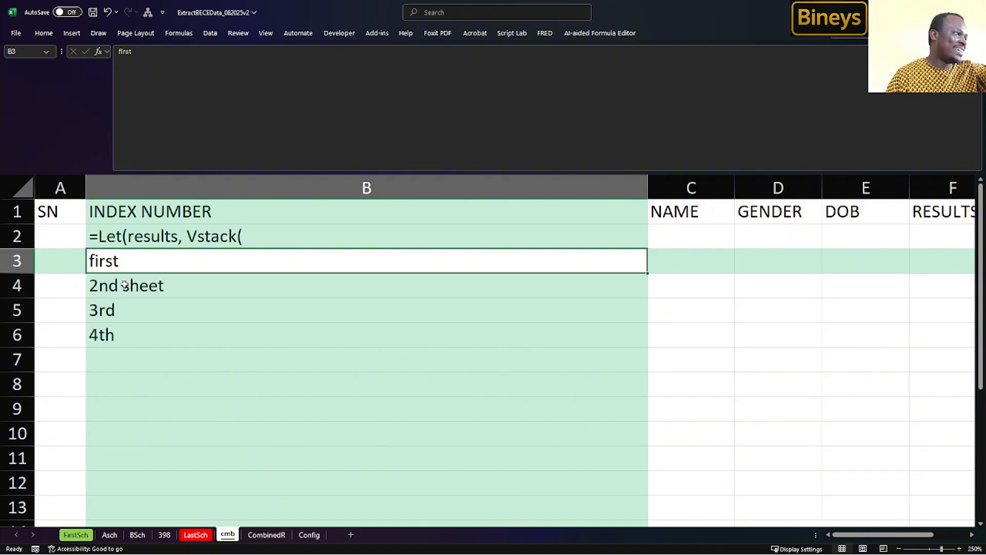
left_click(125, 283)
left_click(121, 311)
left_click(129, 261)
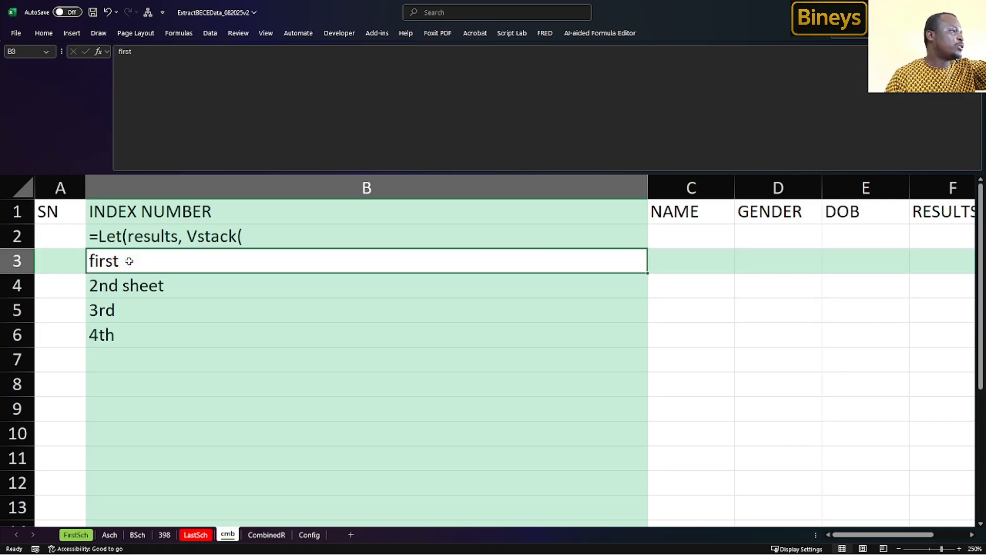
left_click(130, 286)
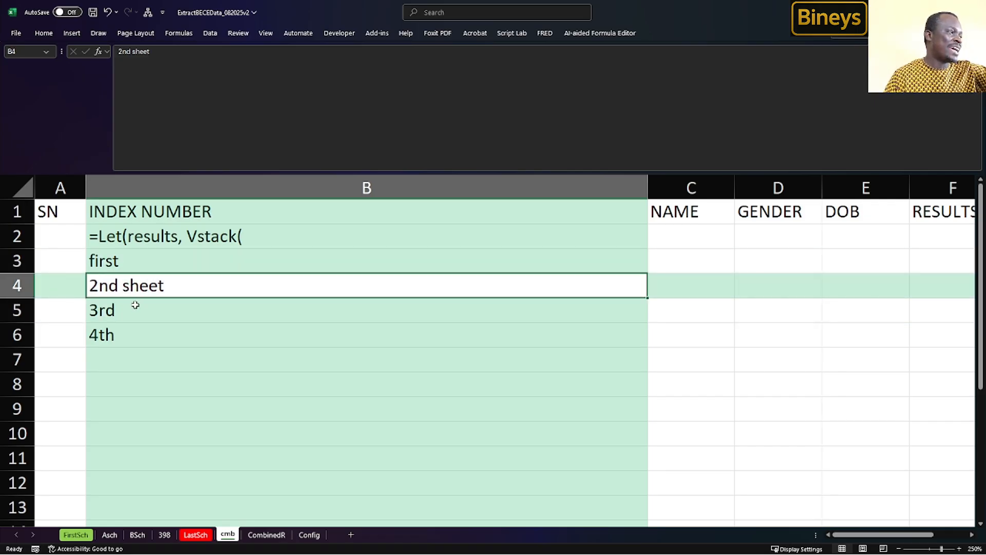
left_click(135, 305)
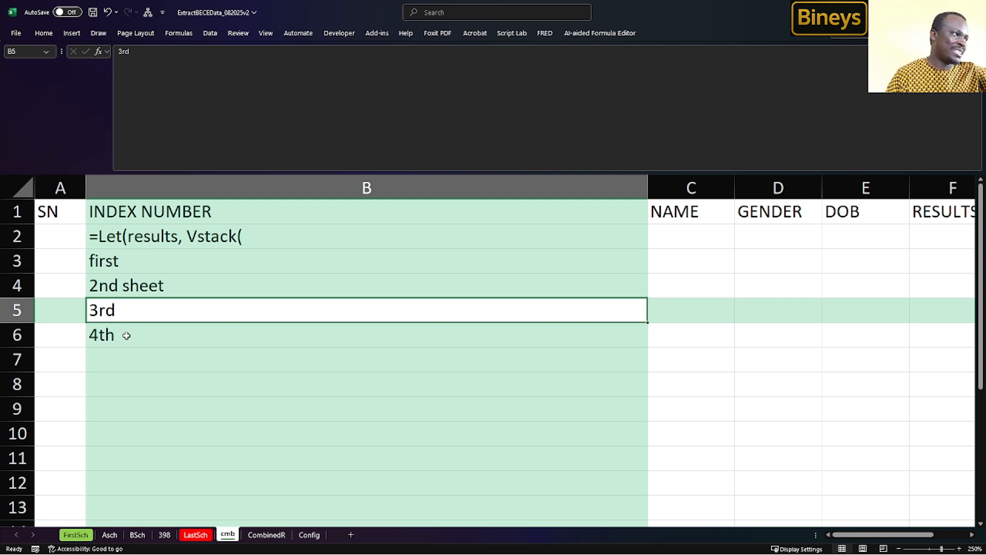
left_click(127, 336)
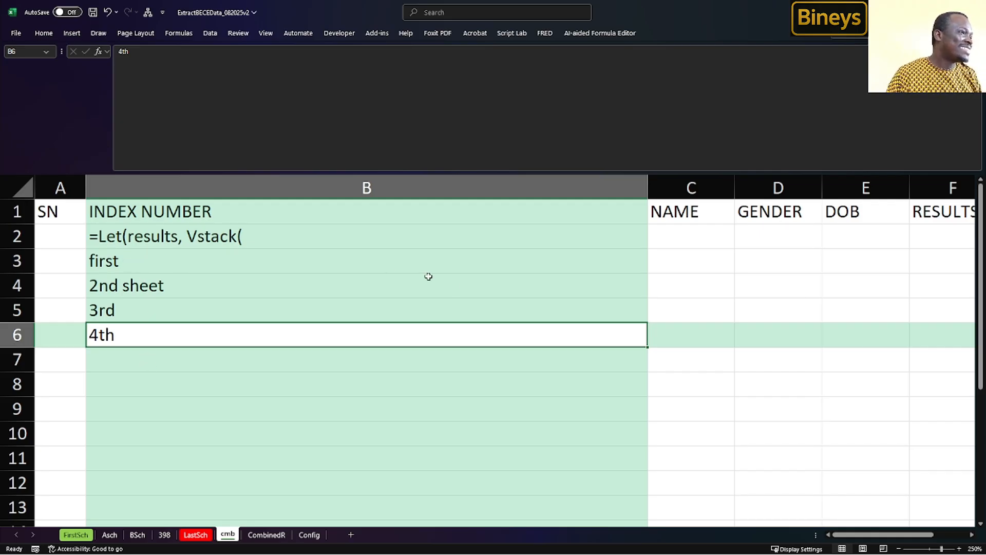
Step: Lay the labels in B3:B6 out horizontally from cell B8 with the formula =TRANSPOSE(B3:B6)
left_click(301, 388)
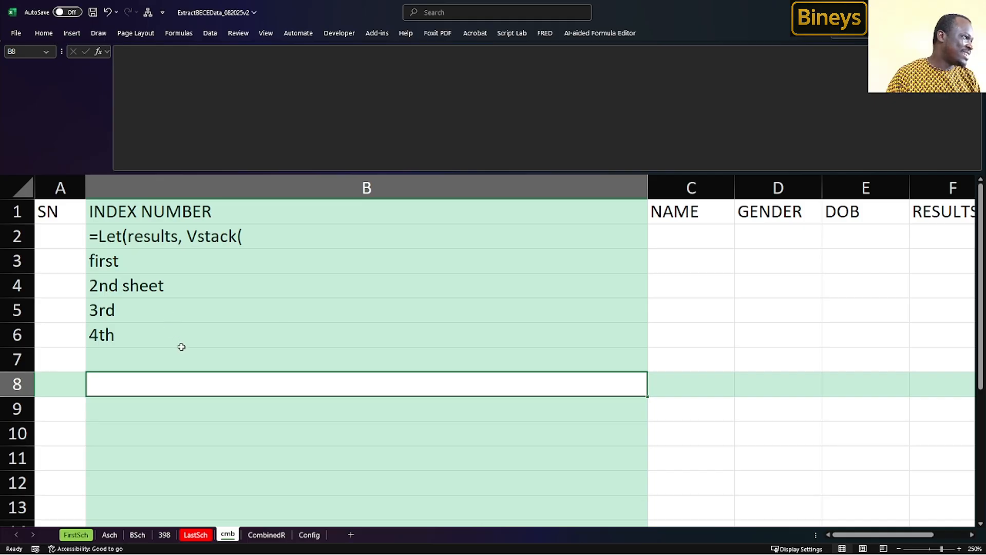
type("=tra")
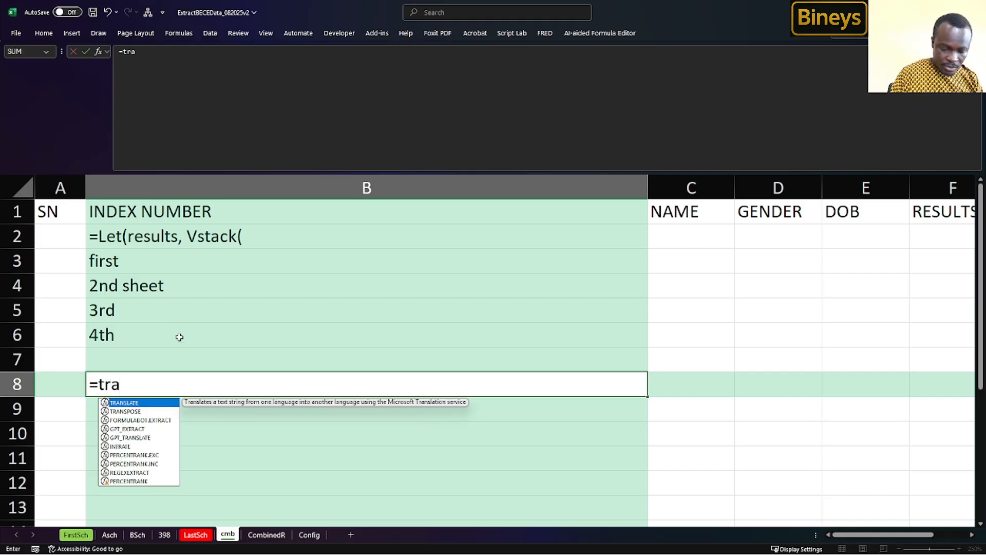
key("Down")
key("Tab")
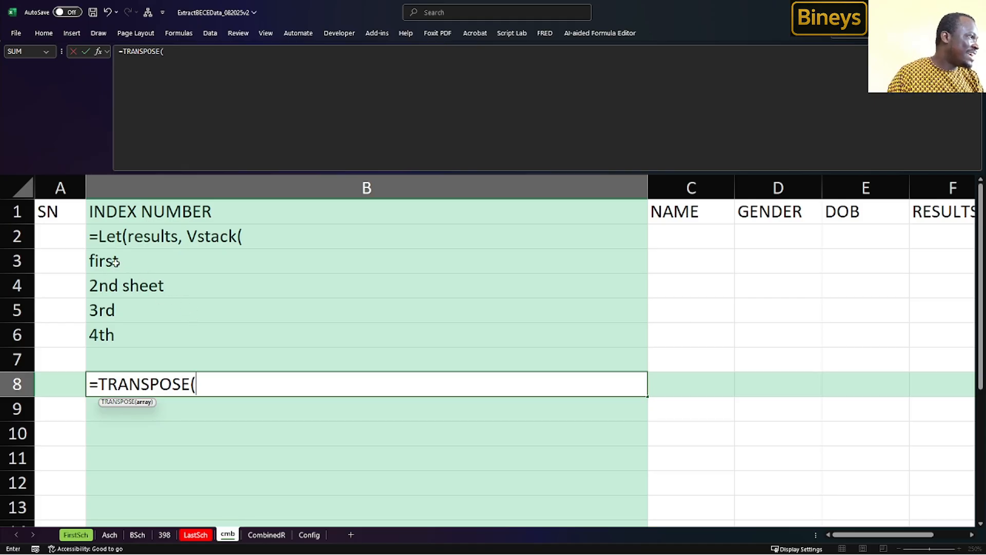
left_click_drag(116, 263, 120, 331)
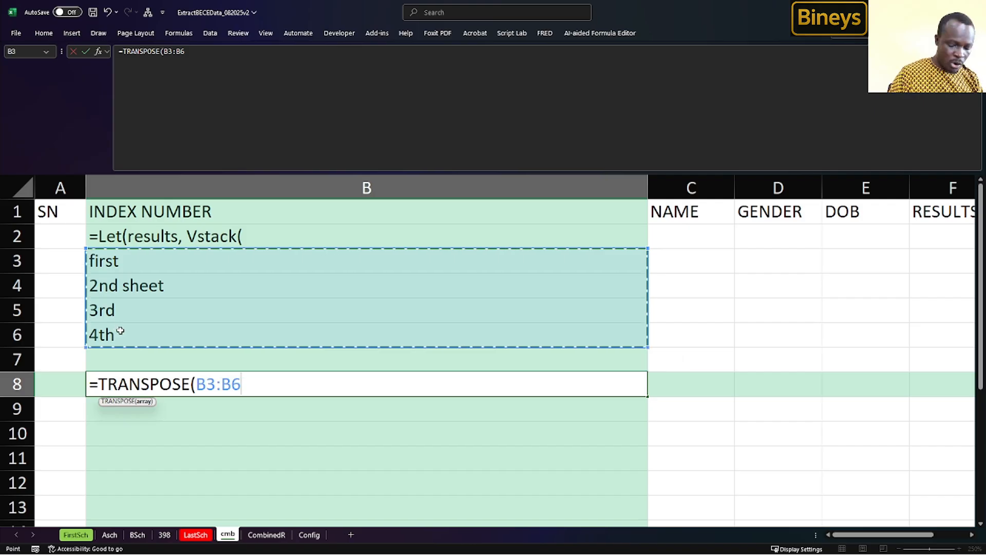
type(")")
key("Return")
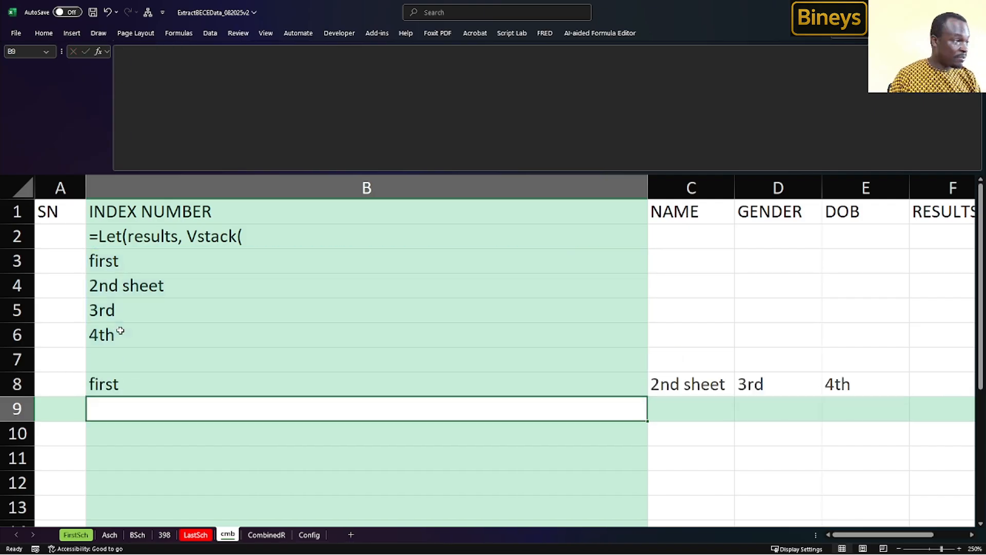
Step: Clear the TRANSPOSE formula from B8 and the sample labels from B3:B6
left_click(124, 388)
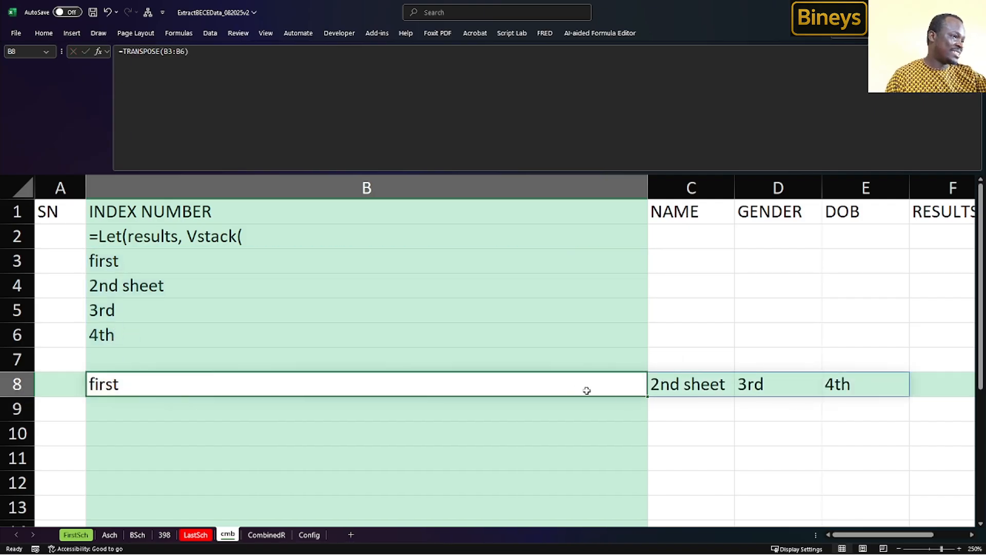
left_click(753, 381)
left_click(856, 382)
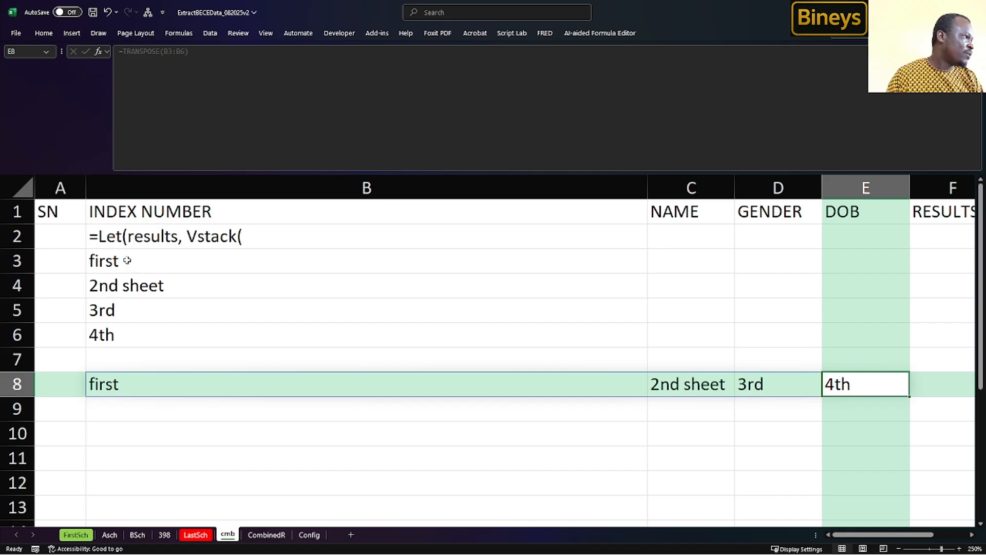
left_click(123, 385)
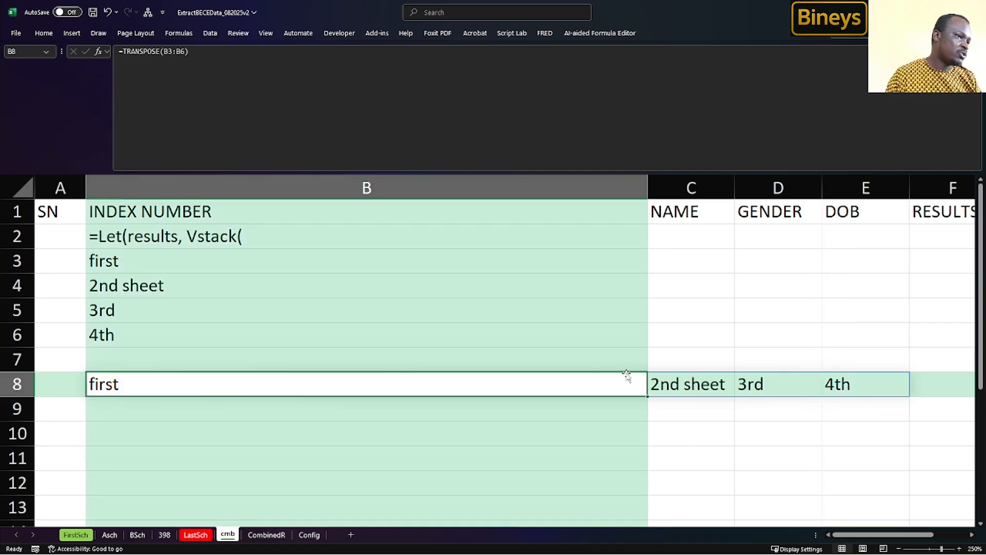
key("Delete")
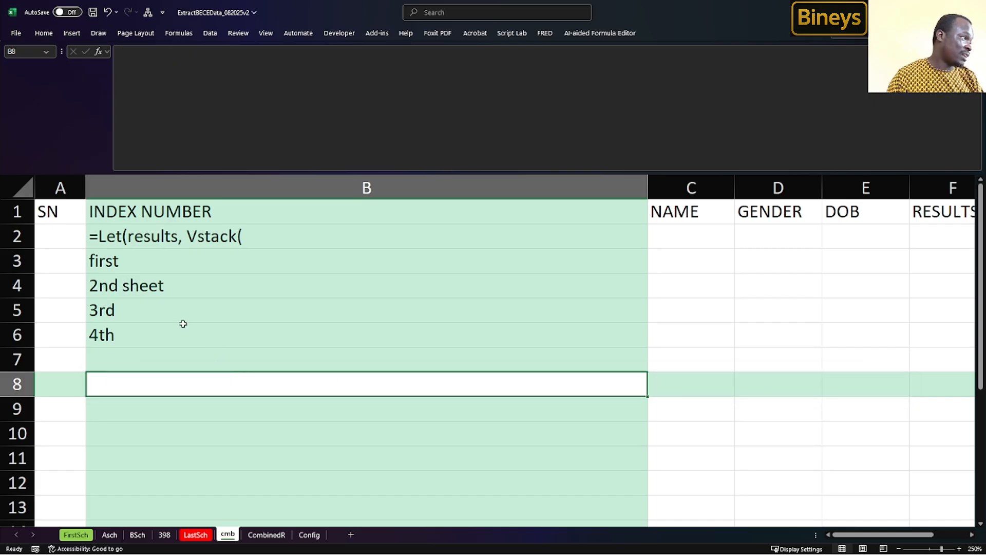
left_click_drag(137, 262, 145, 330)
key("Delete")
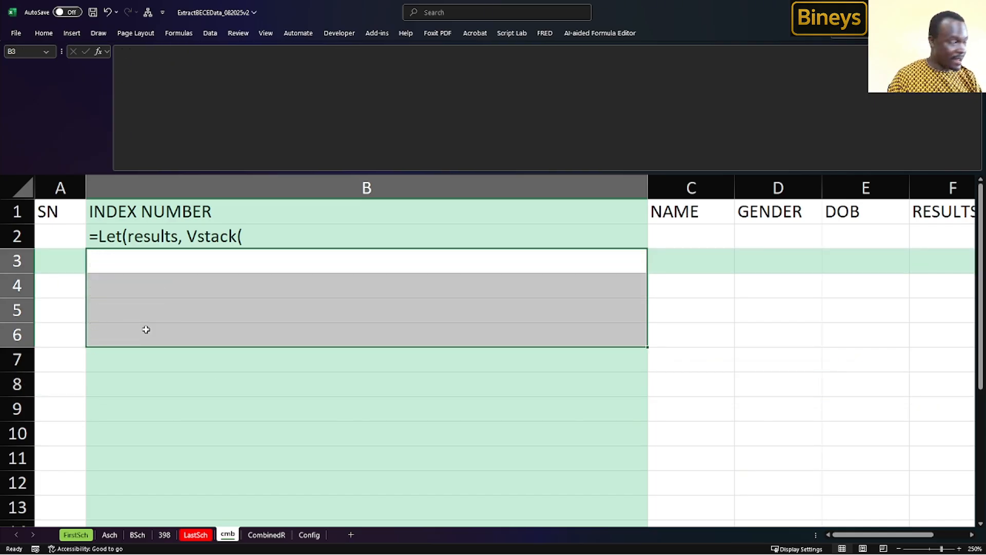
Step: Turn the text in B2 back into an editable formula by removing its leading apostrophe, and continue after the VSTACK opening parenthesis
left_click(253, 229)
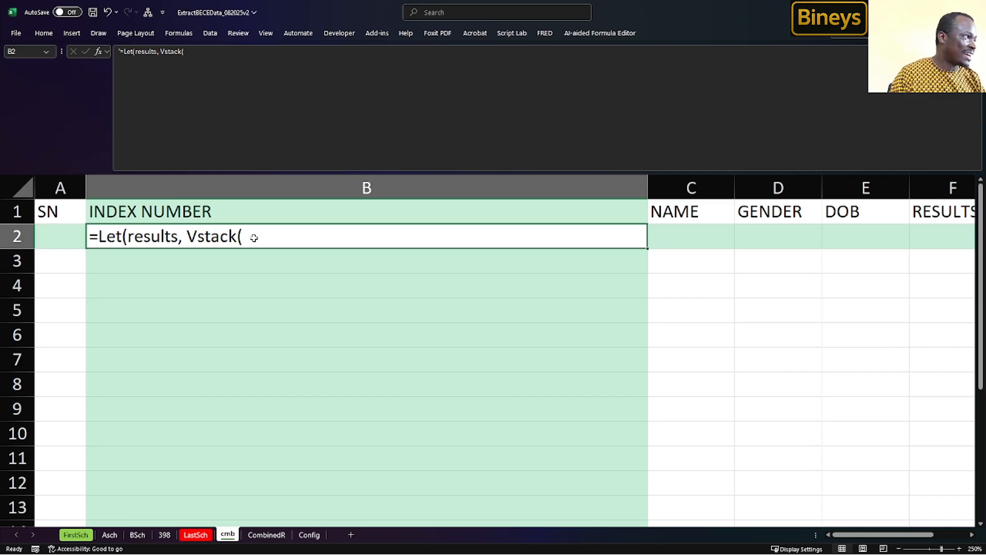
left_click(119, 52)
type("'")
key("BackSpace")
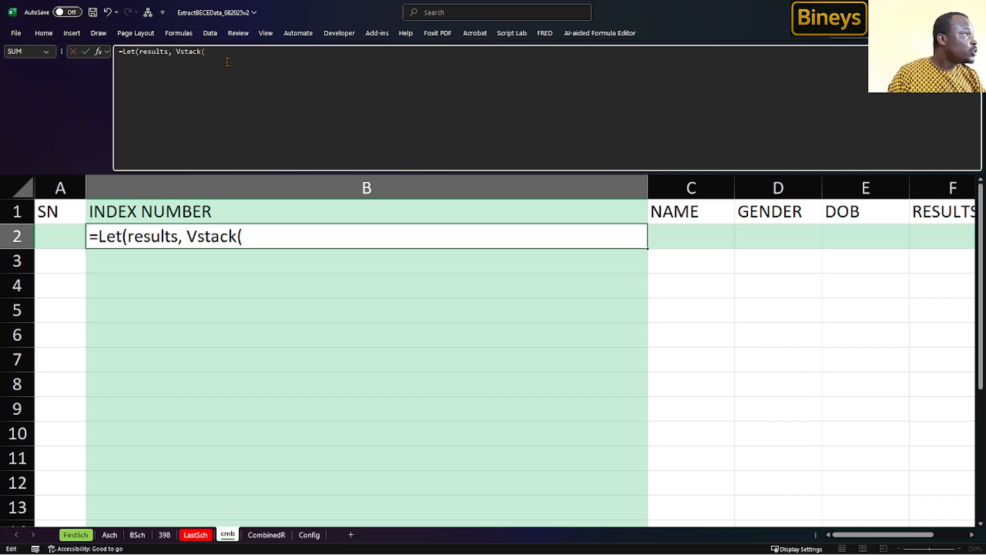
left_click(229, 52)
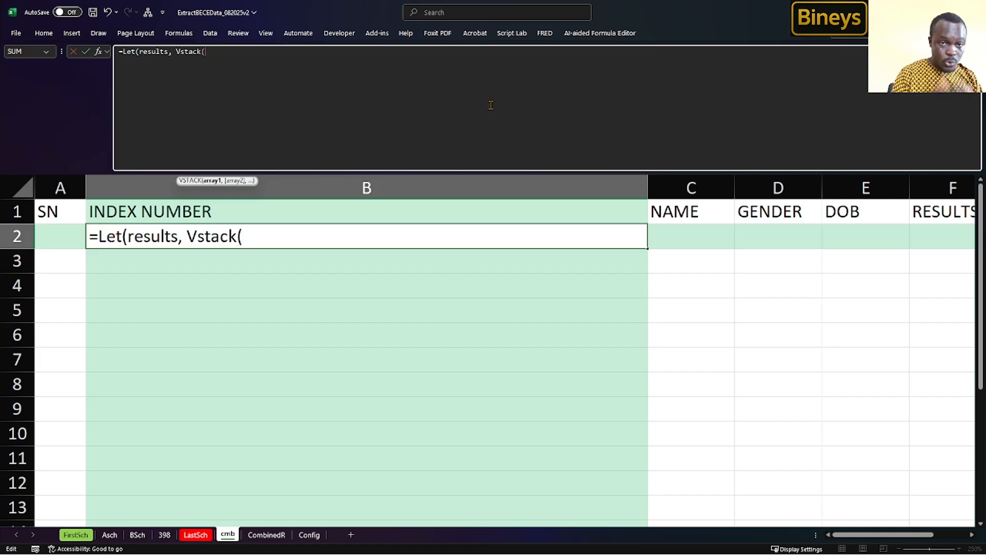
Step: Add the sheet span FirstSch:LastSch! as the start of the VSTACK argument and leave the partial formula in B2 as text
type("Fir")
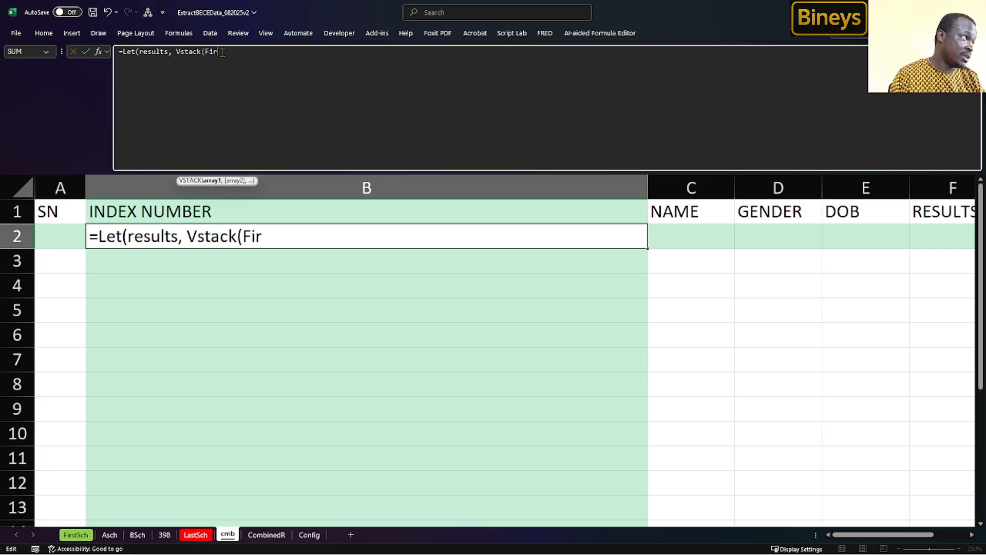
type("s")
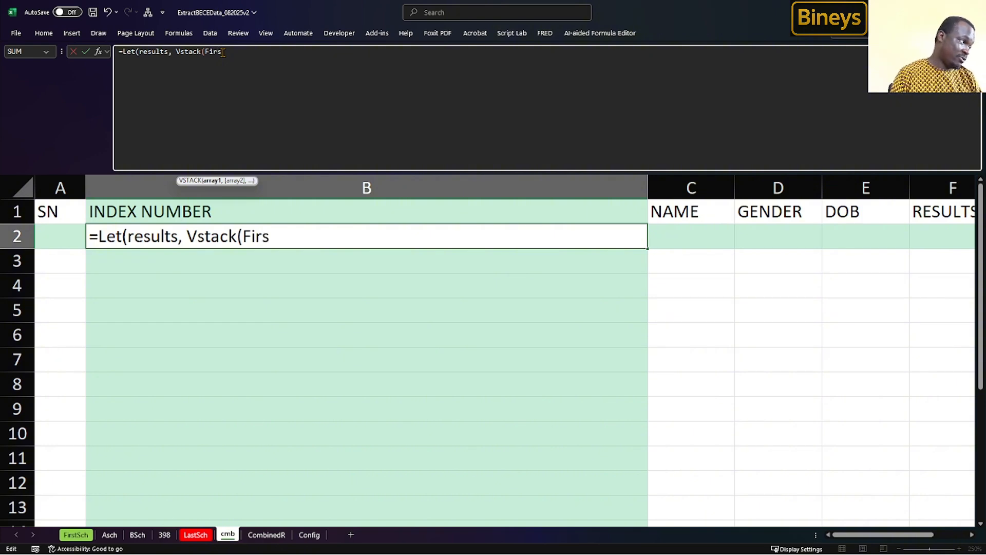
type("t")
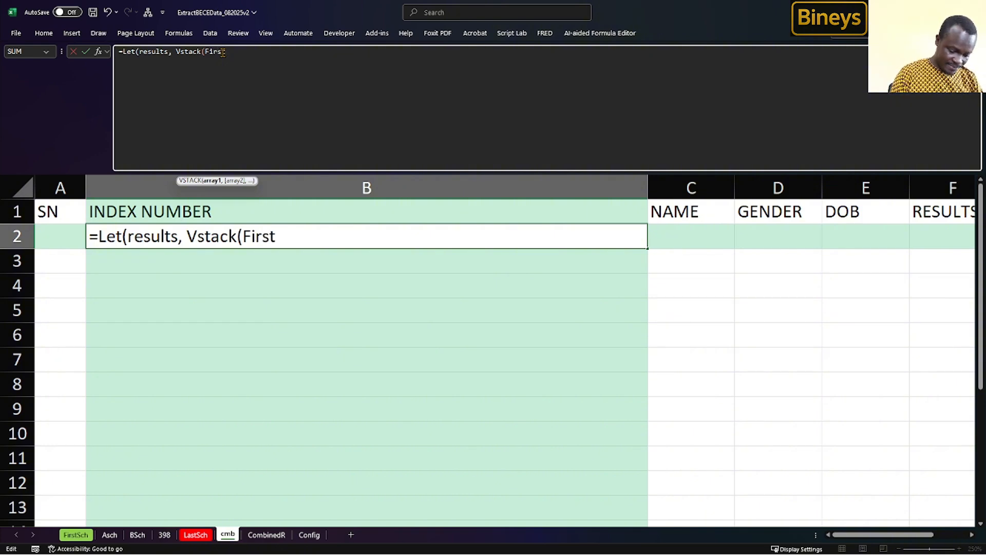
type("Sch")
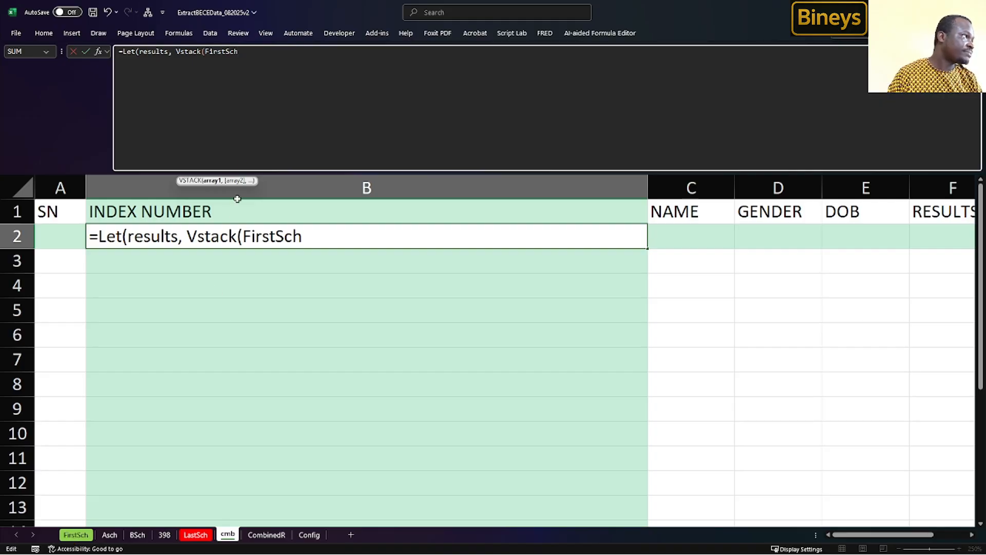
type(":")
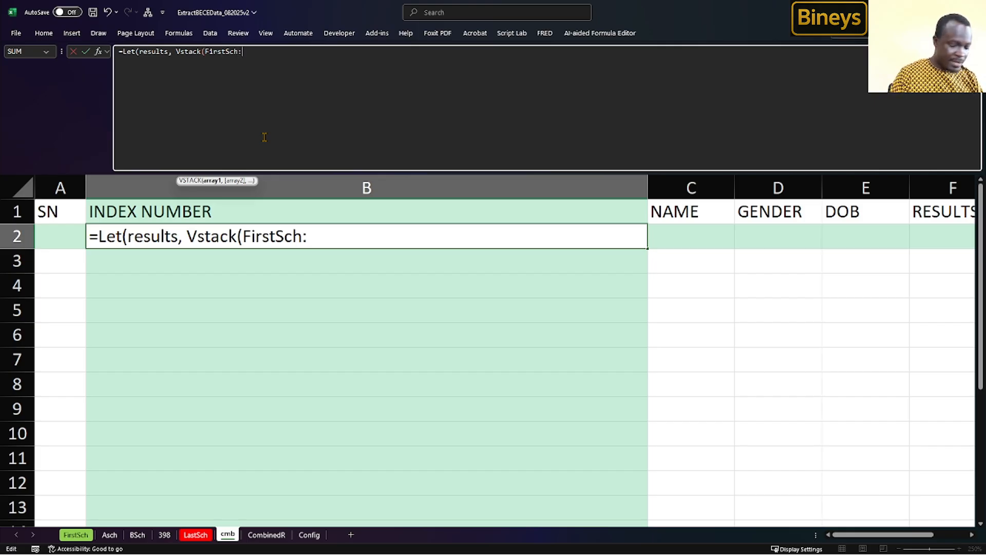
type("Last")
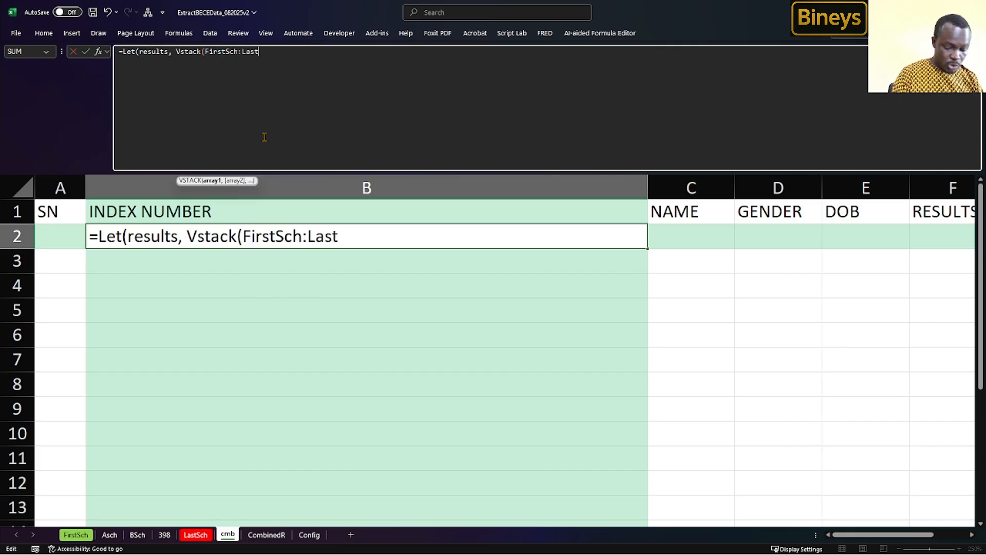
type("Sch")
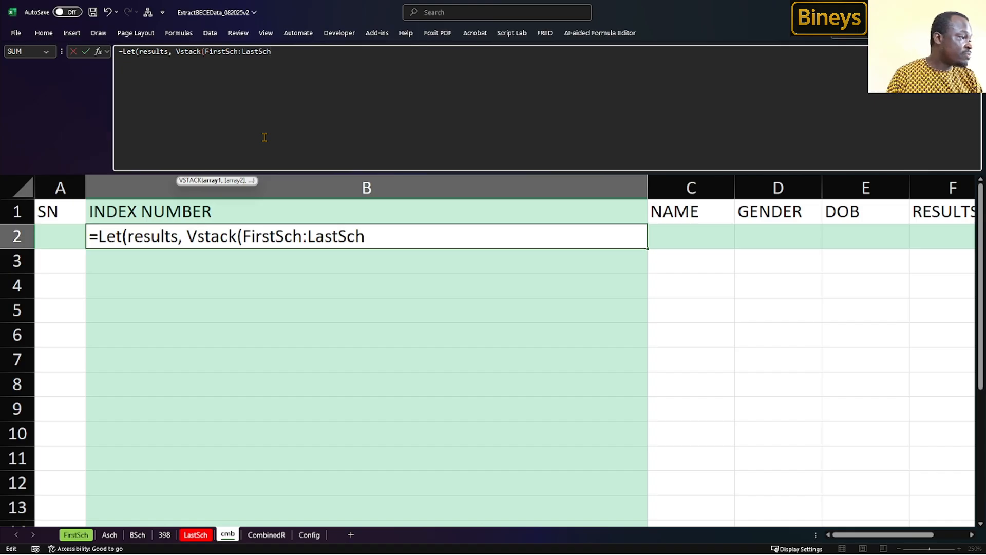
type("!")
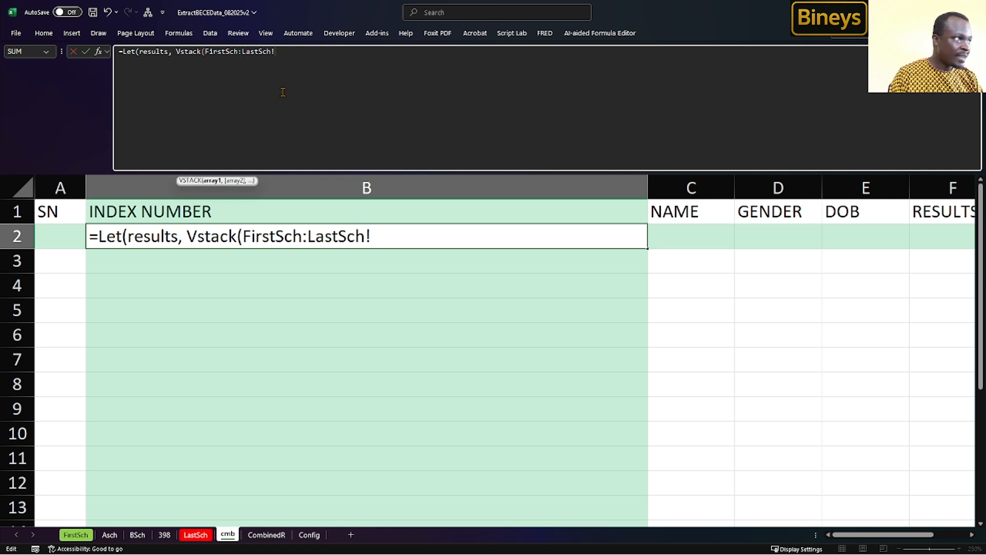
left_click(118, 54)
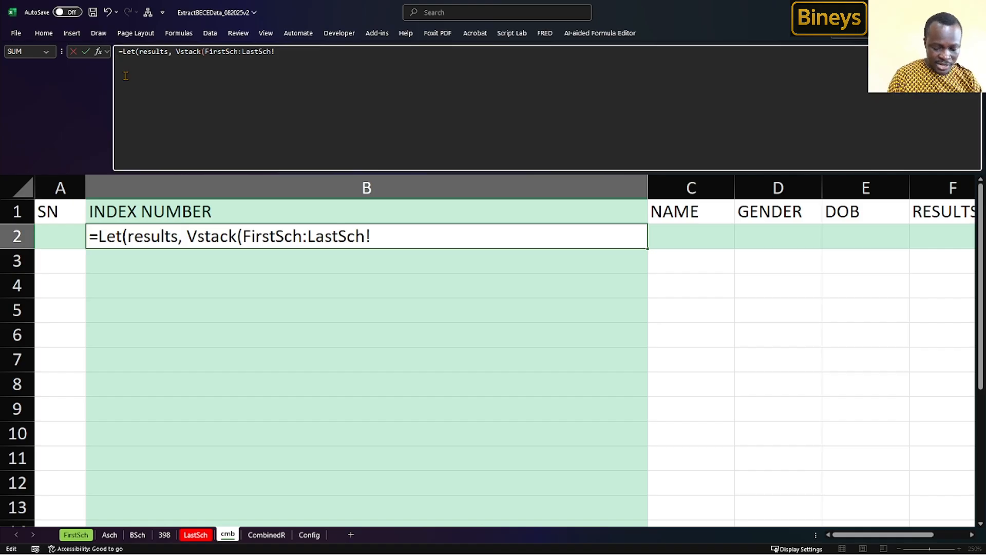
type("'")
key("Return")
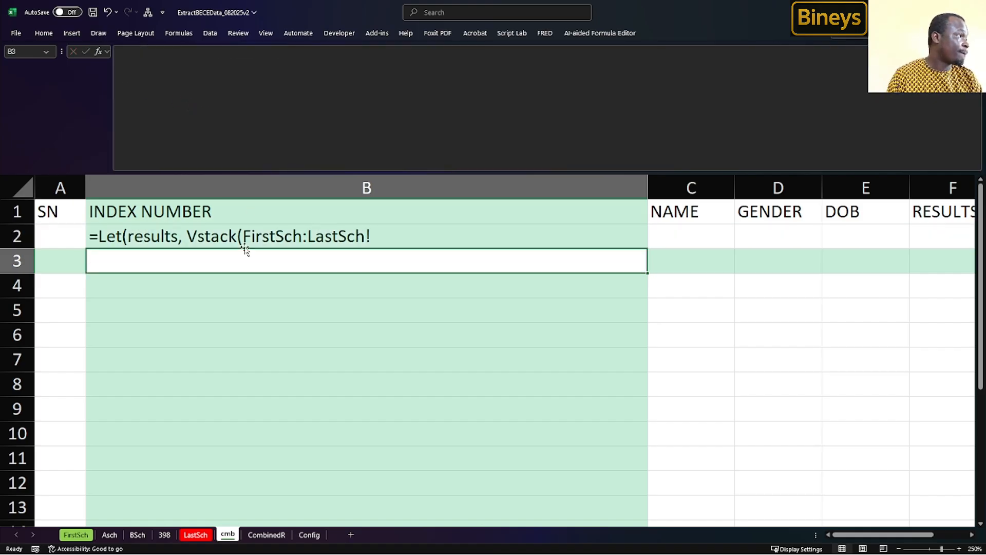
Step: Compare how far the student data extends on the FirstSch and Asch sheets, starting from the INDEX NUMBER column
left_click(91, 535)
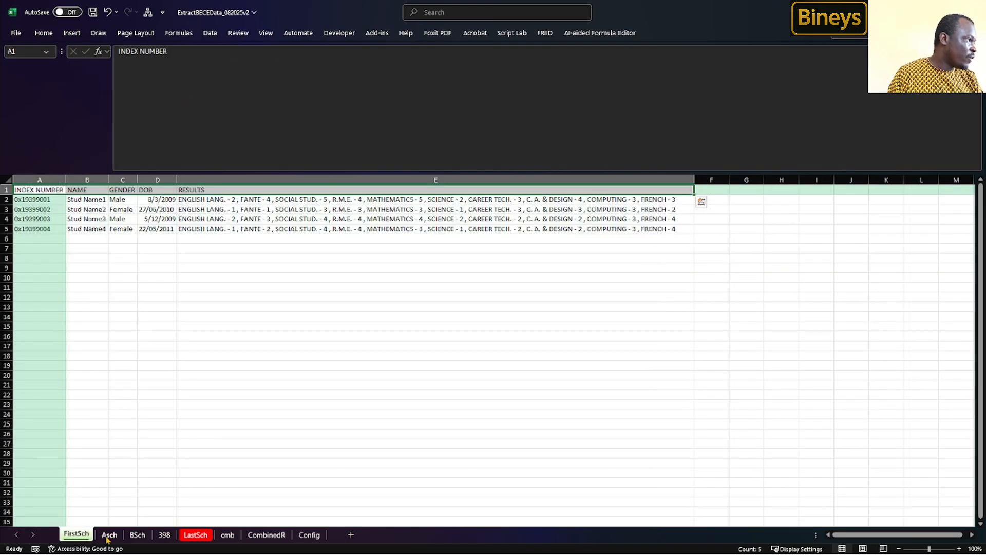
left_click(107, 534)
left_click(133, 535)
left_click(81, 535)
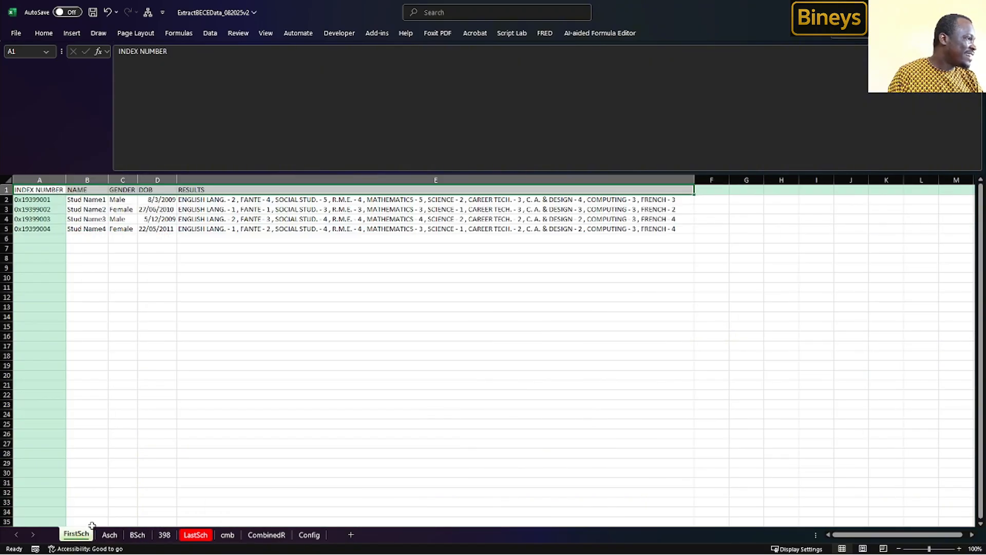
left_click(34, 190)
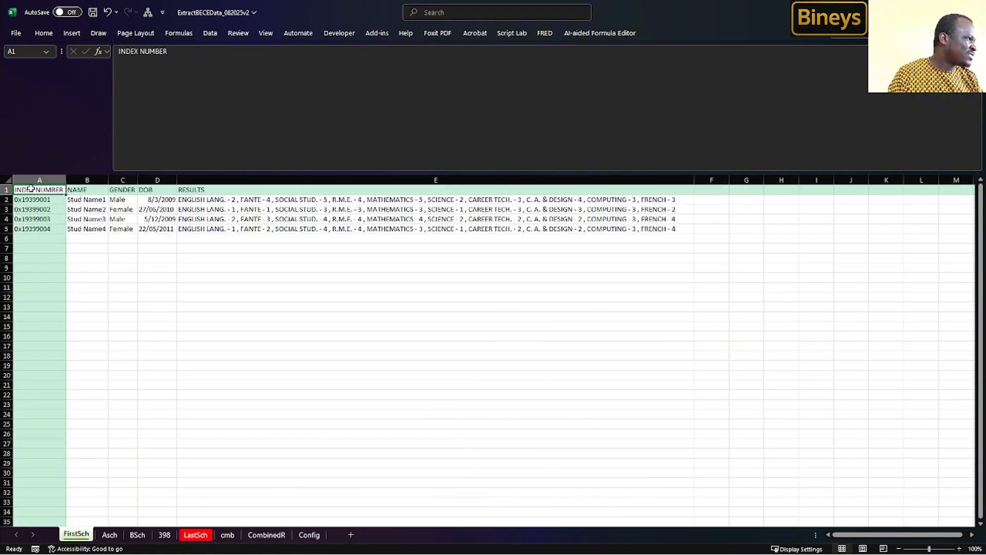
left_click(108, 535)
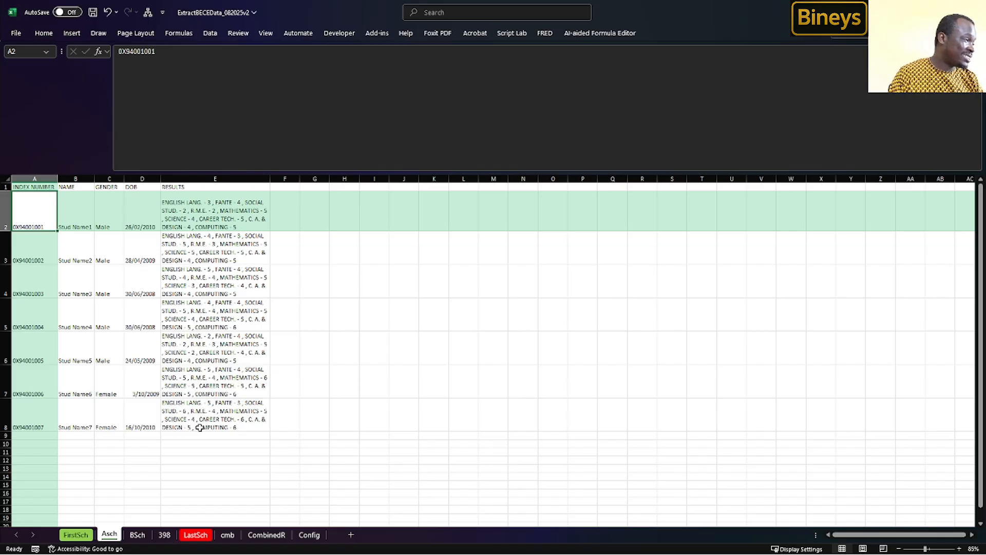
left_click(79, 535)
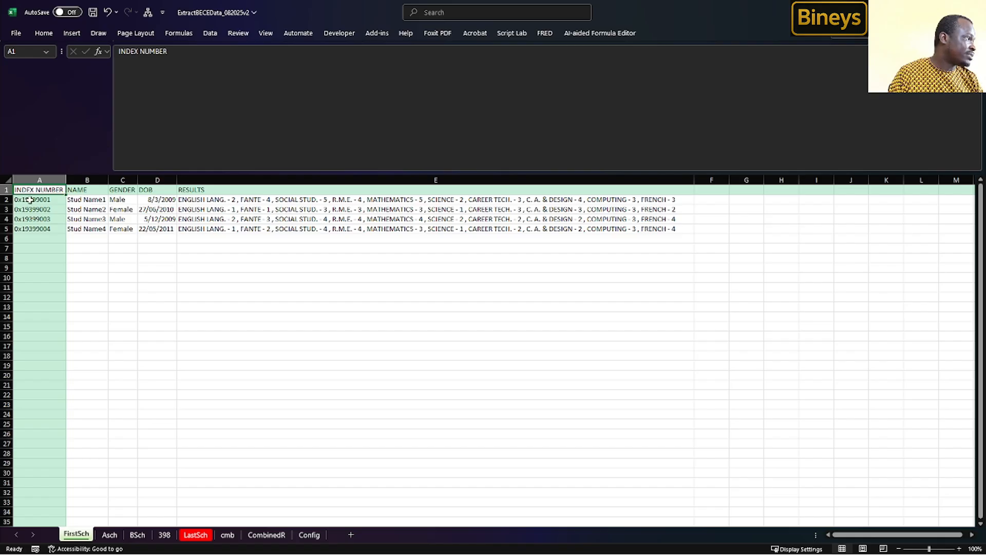
left_click_drag(28, 199, 36, 226)
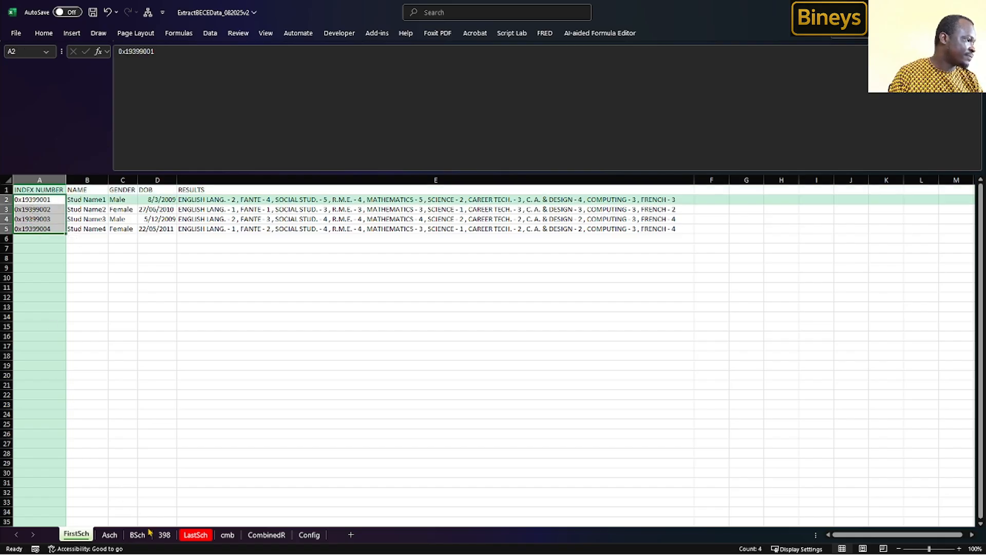
Step: Examine the data extent on the BSch and 398 sheets, from header cell A1 to the last RESULTS cell
left_click(158, 535)
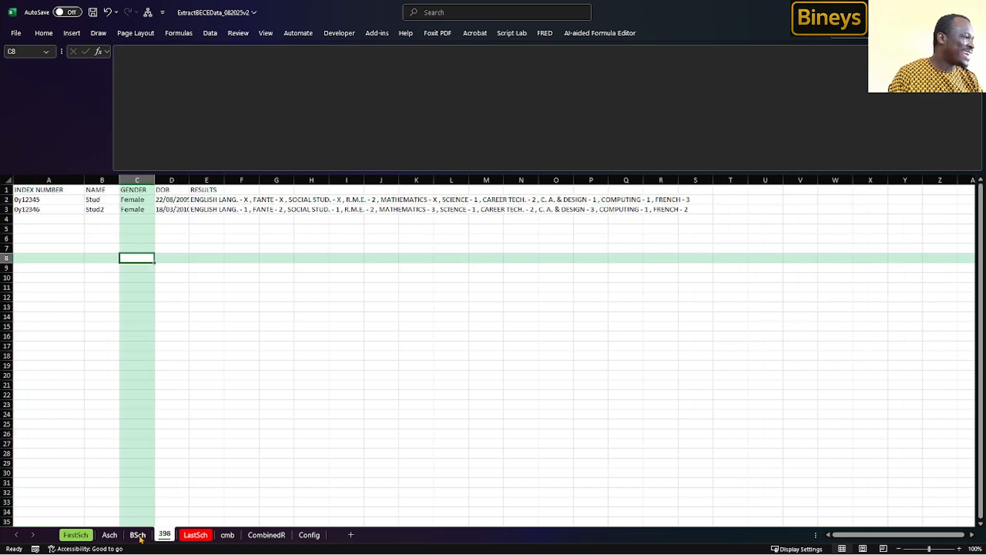
left_click(139, 536)
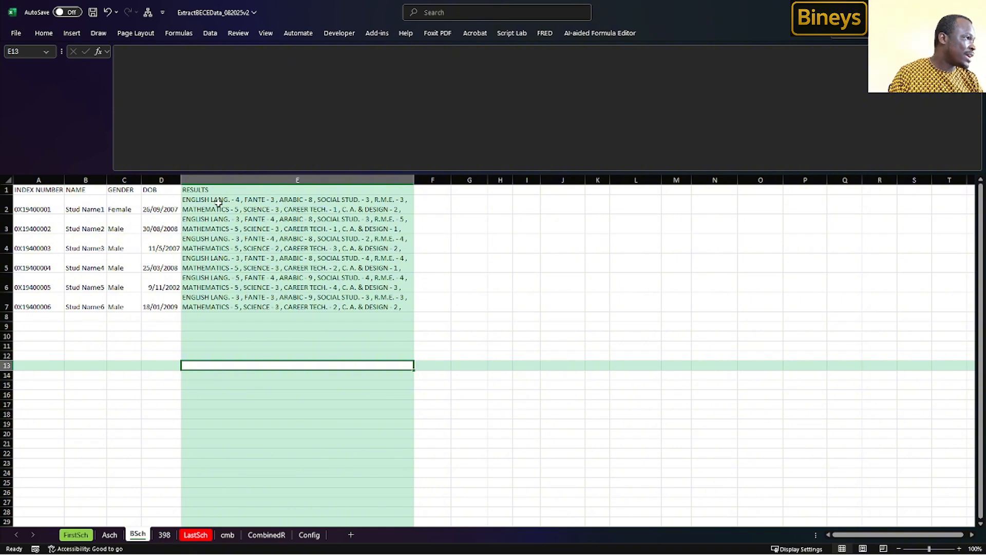
left_click(389, 308)
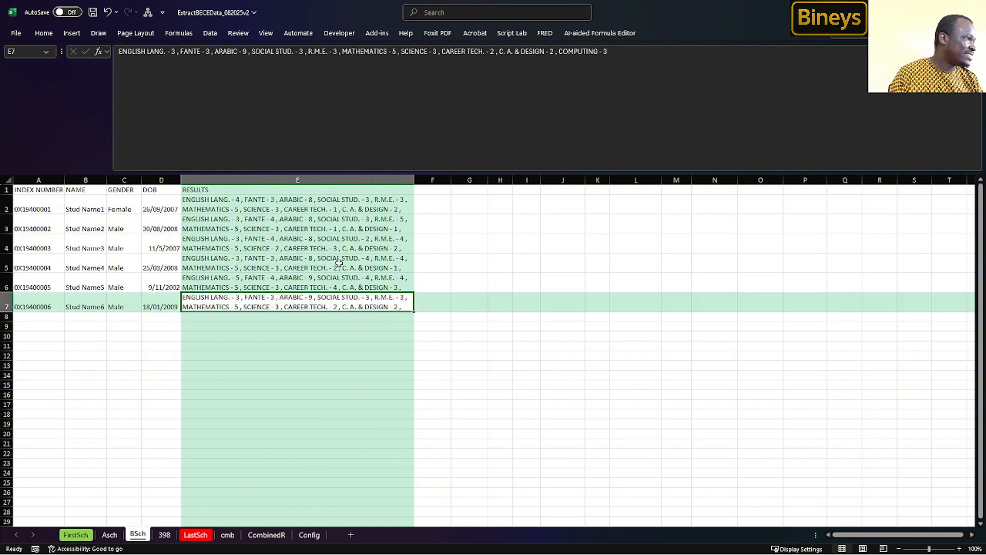
left_click(38, 190)
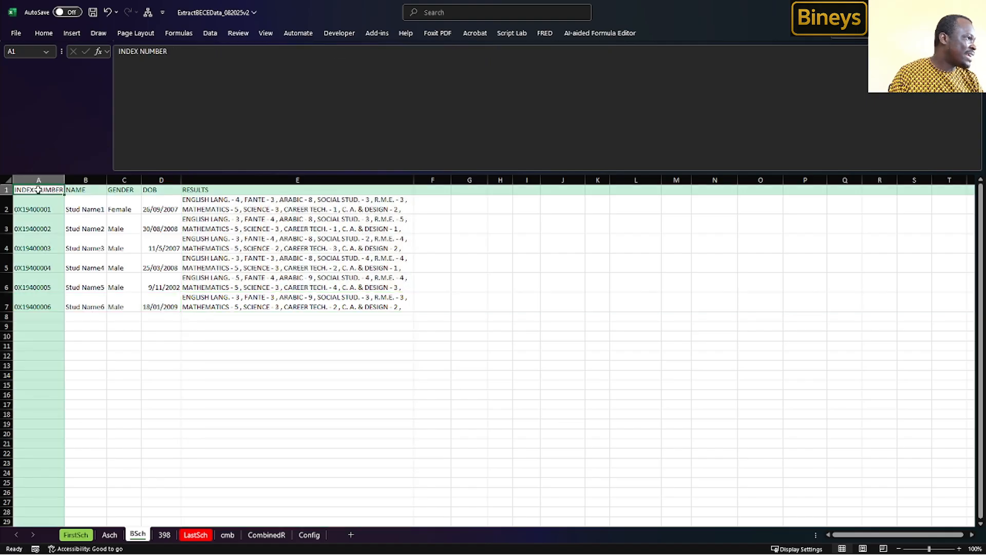
left_click(328, 304)
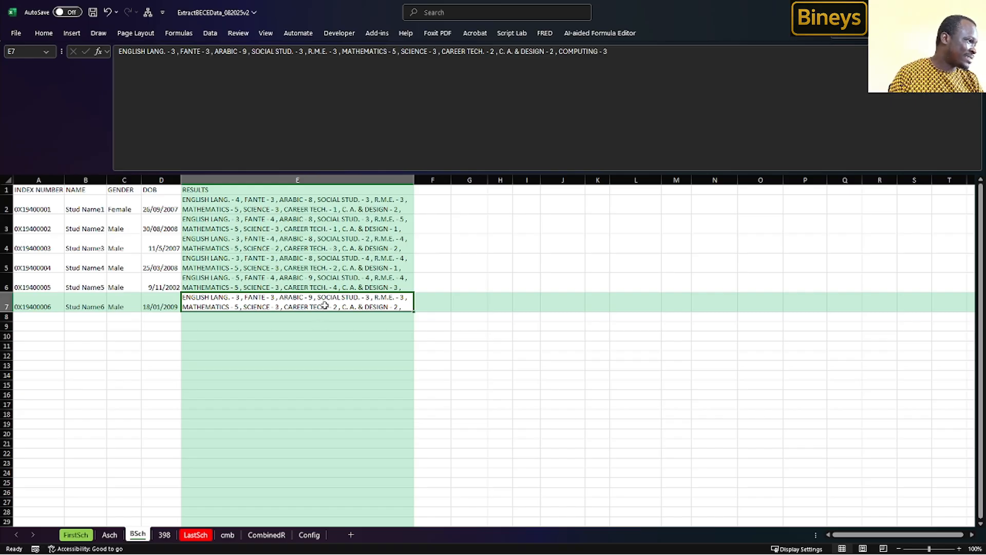
left_click(165, 536)
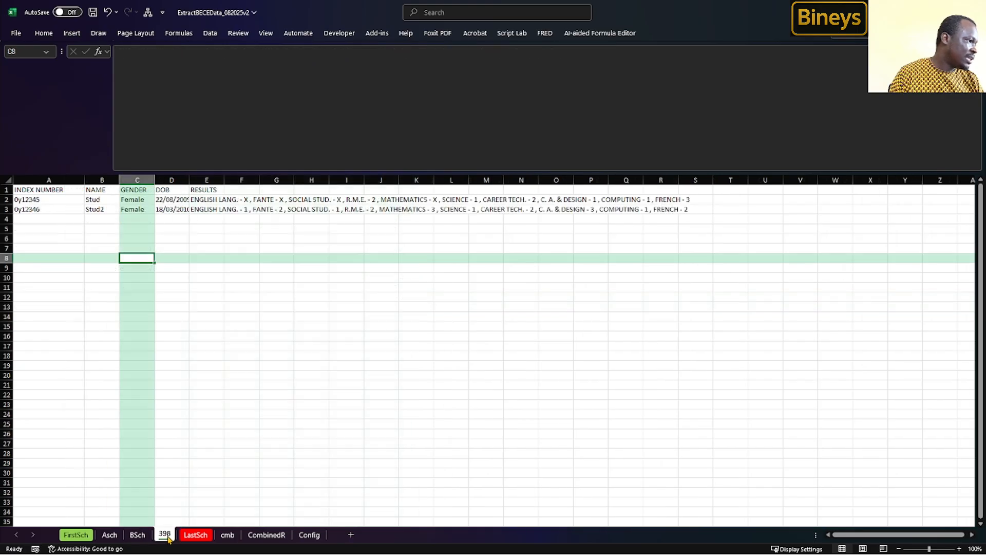
Step: Examine the student rows on the LastSch sheet and the empty rows below them, down to cell A40
left_click(197, 535)
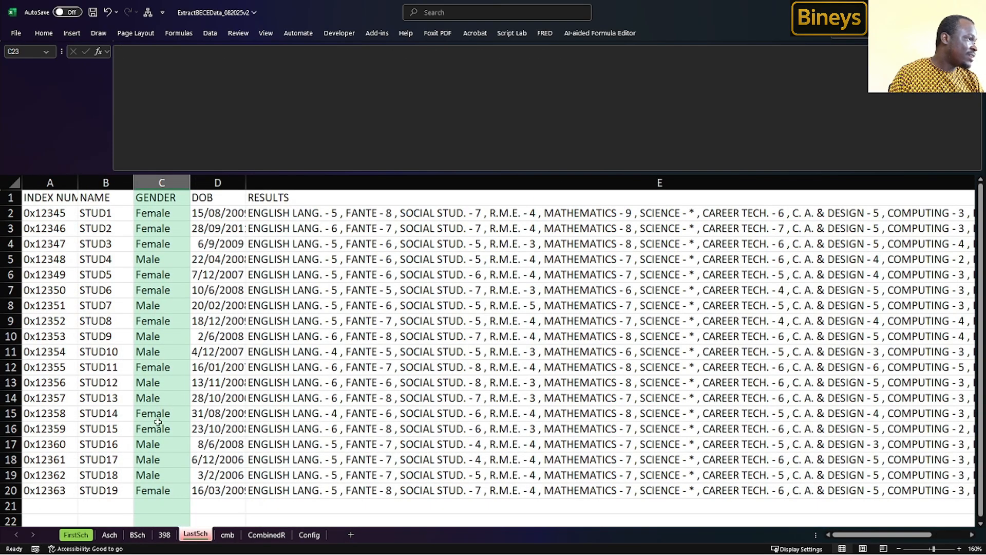
scroll(164, 427, "down", 1, "ctrl")
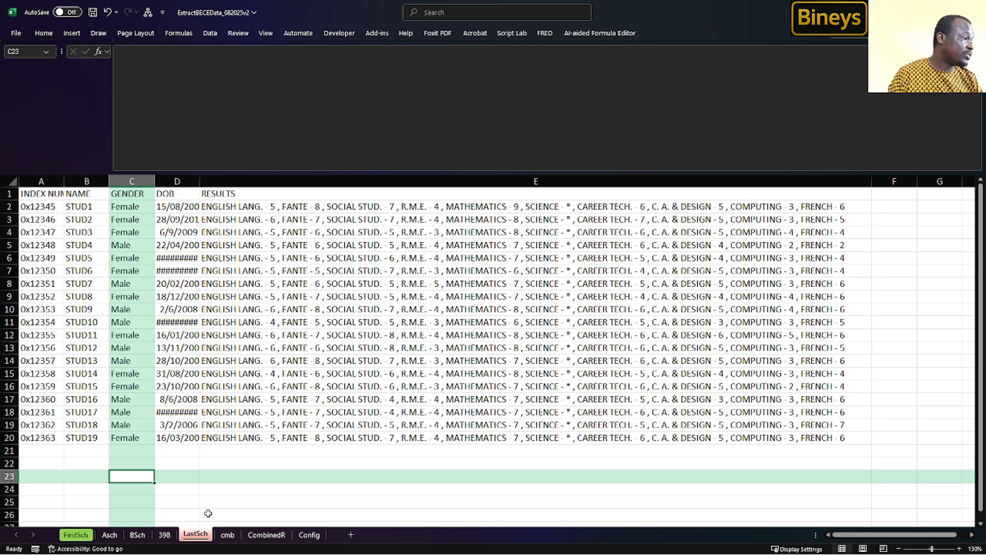
scroll(85, 466, "down", 7)
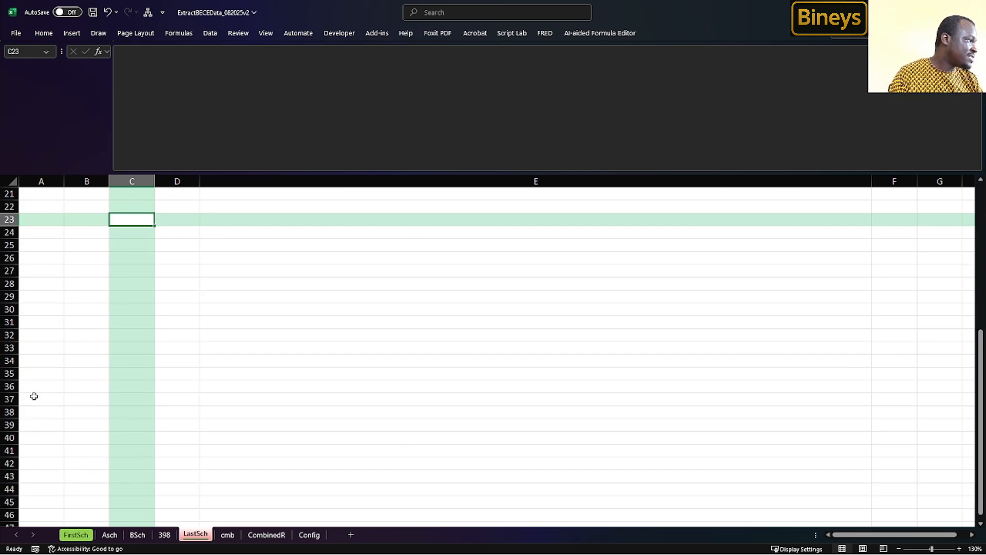
scroll(42, 435, "down", 2)
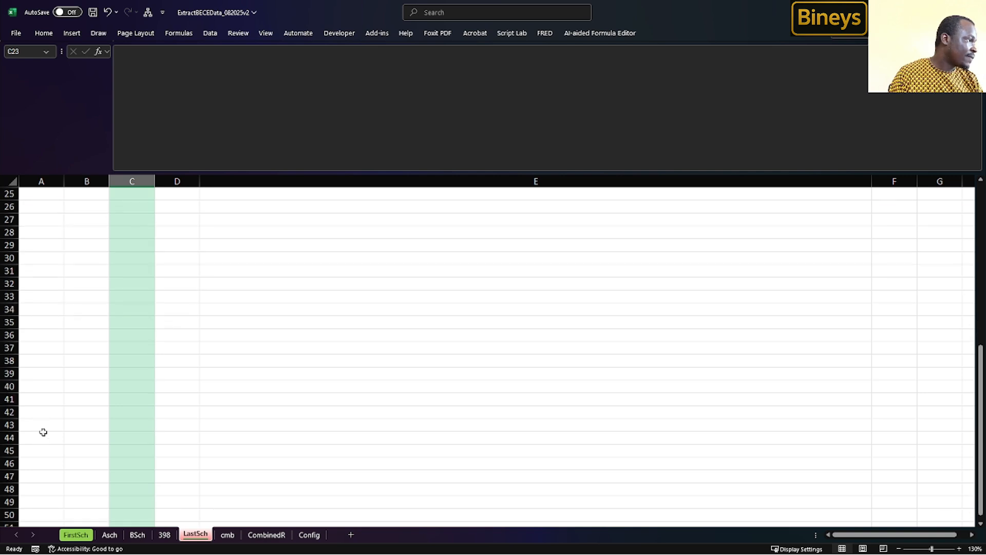
left_click(41, 387)
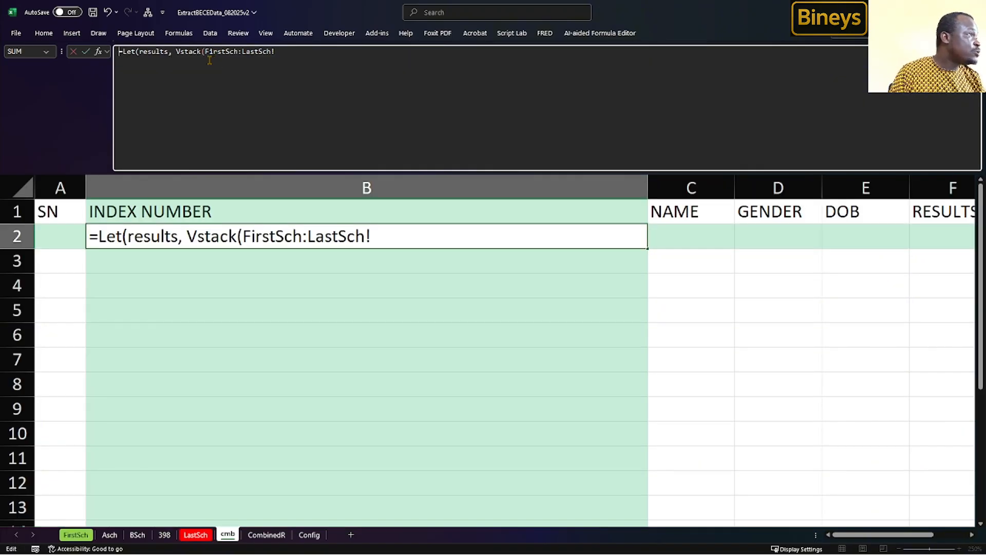
Step: Complete the VSTACK argument in B2 with the absolute range $A$2:$E$30 on the FirstSch:LastSch sheets and close the function
left_click(278, 53)
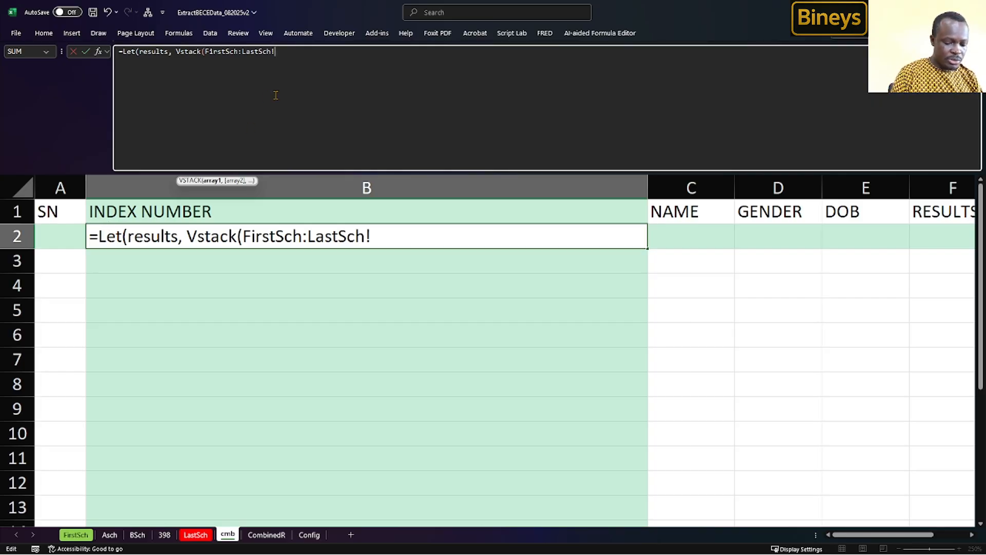
type("$")
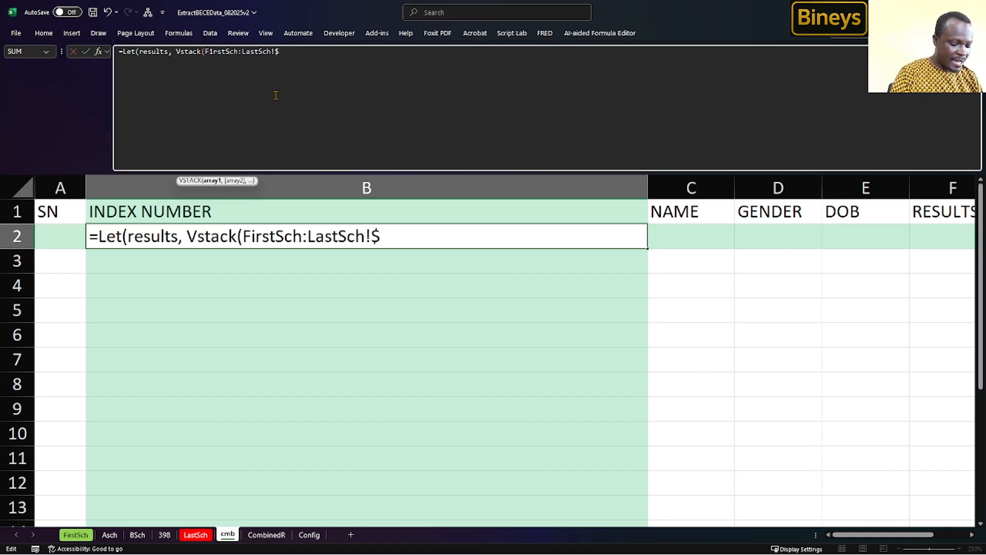
type("A")
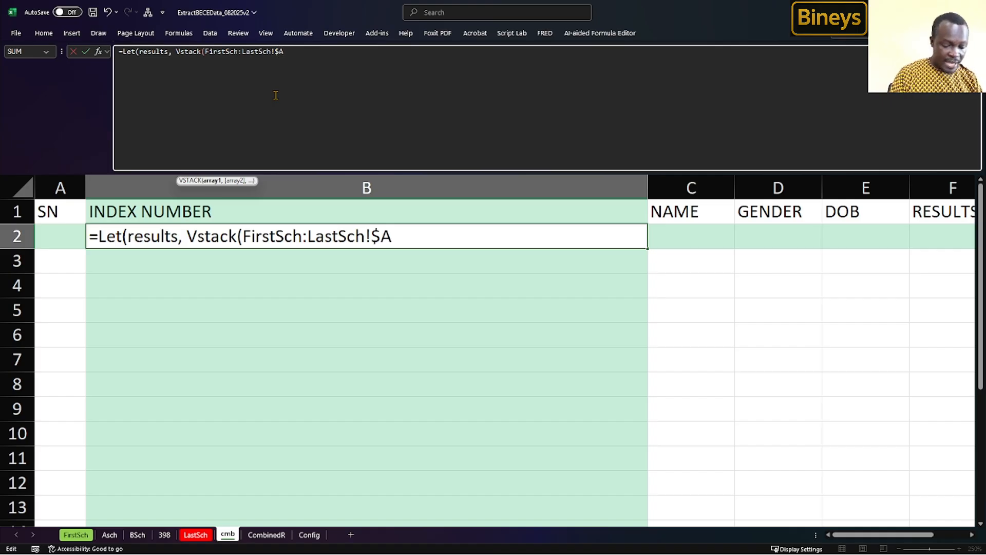
type("$")
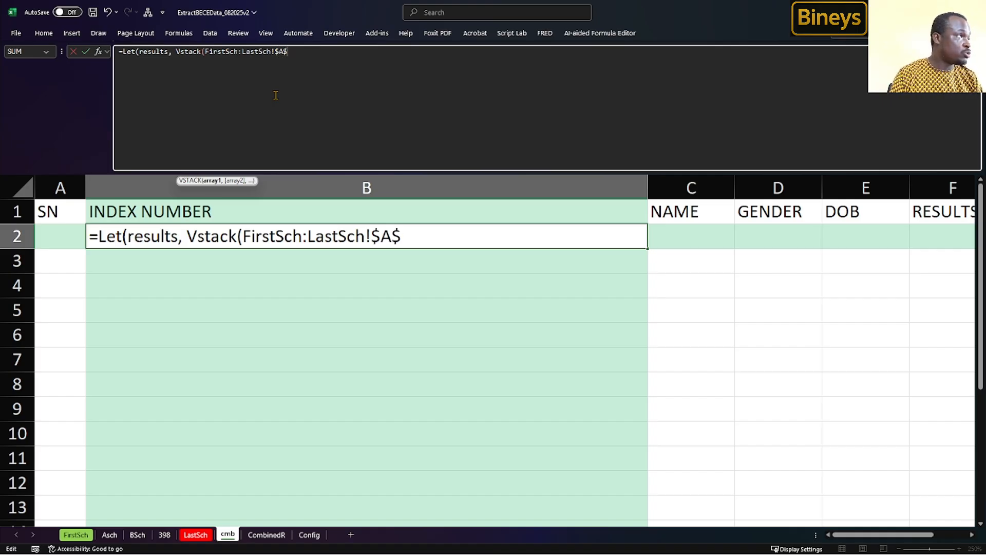
type("2")
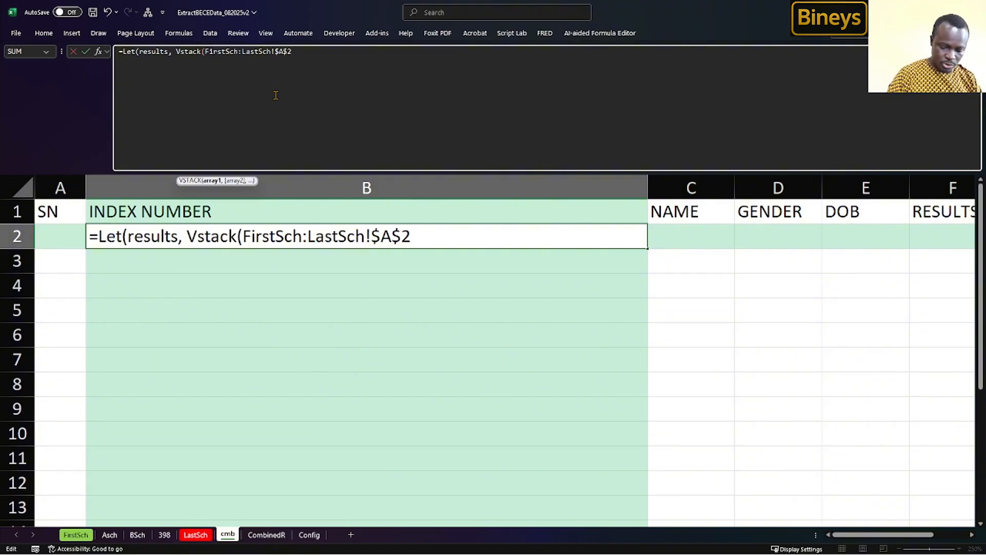
type(":")
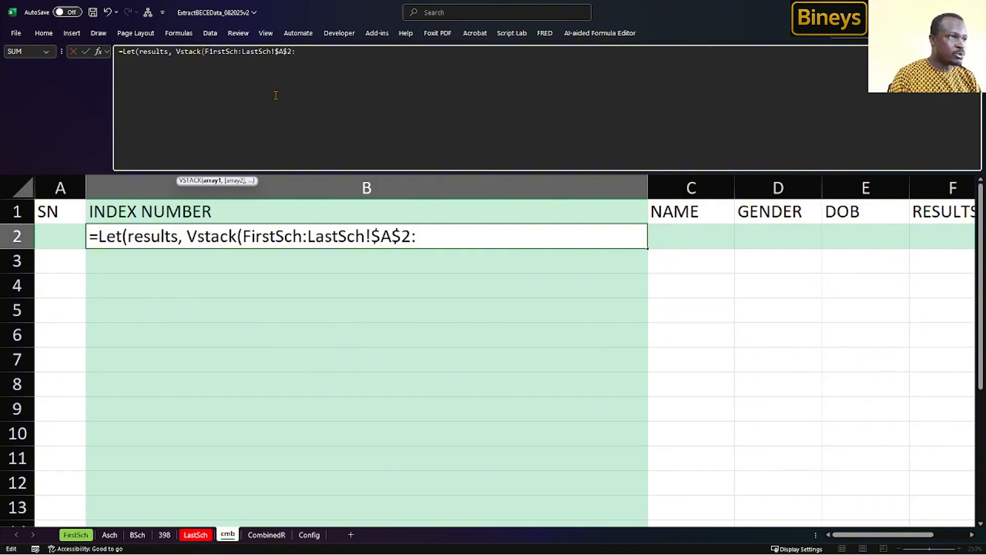
type("$E")
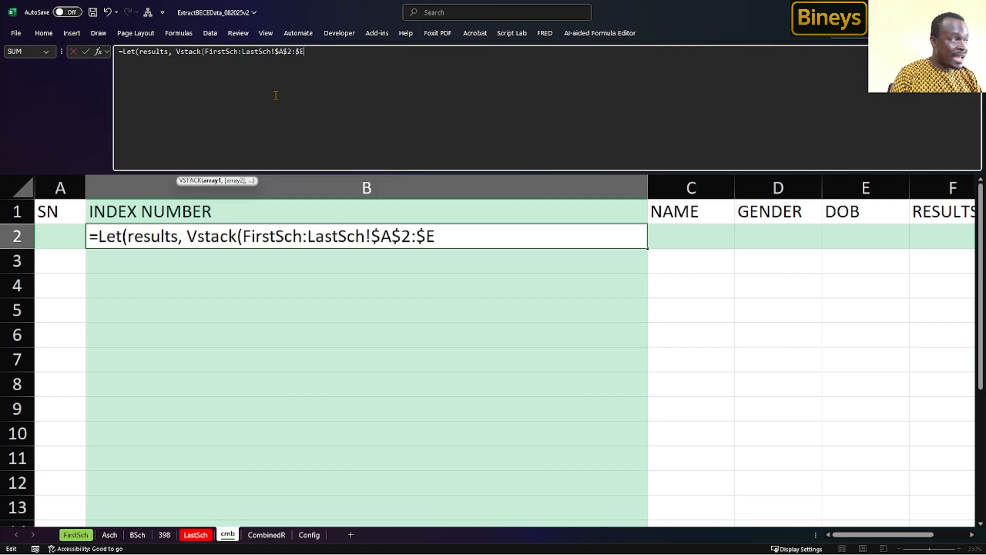
type("$")
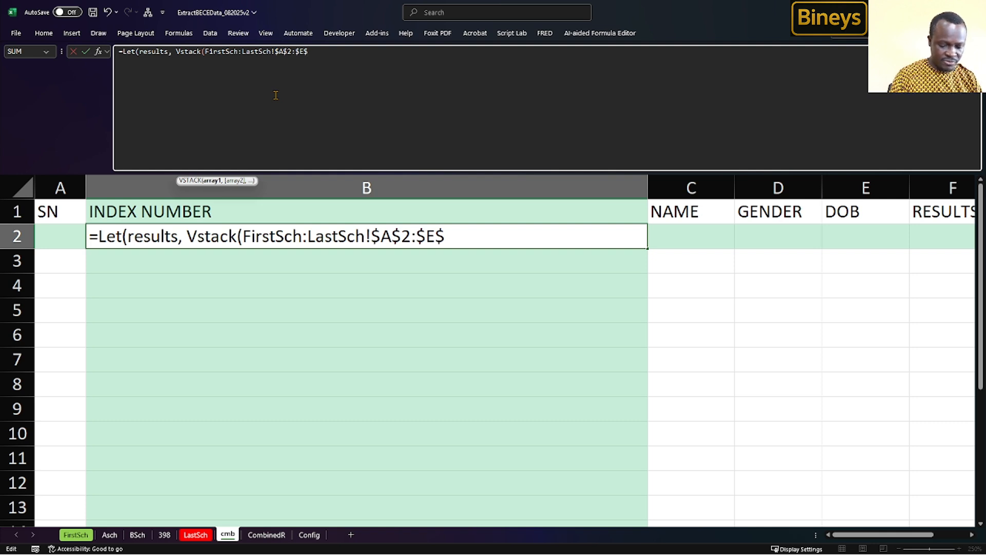
type("50")
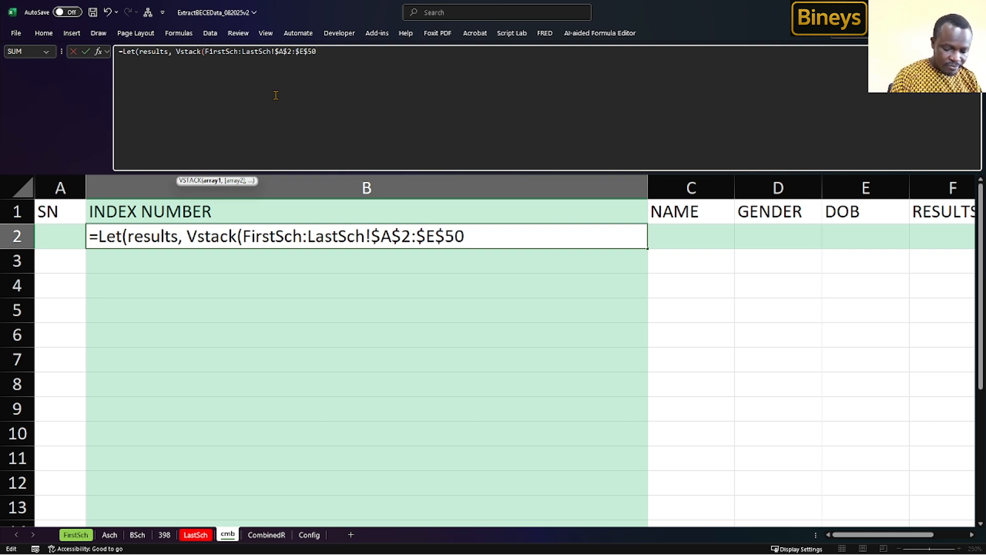
key("BackSpace")
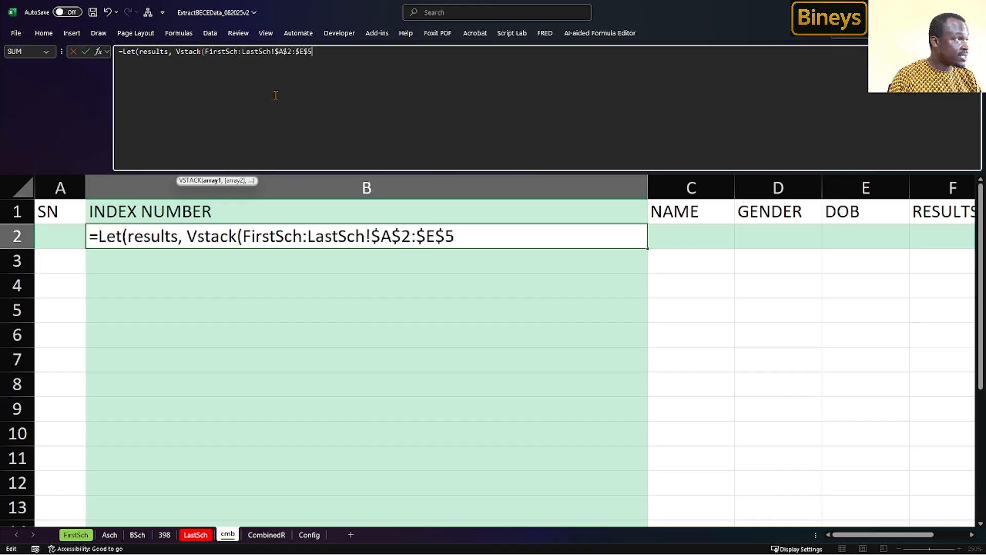
key("BackSpace")
type("30")
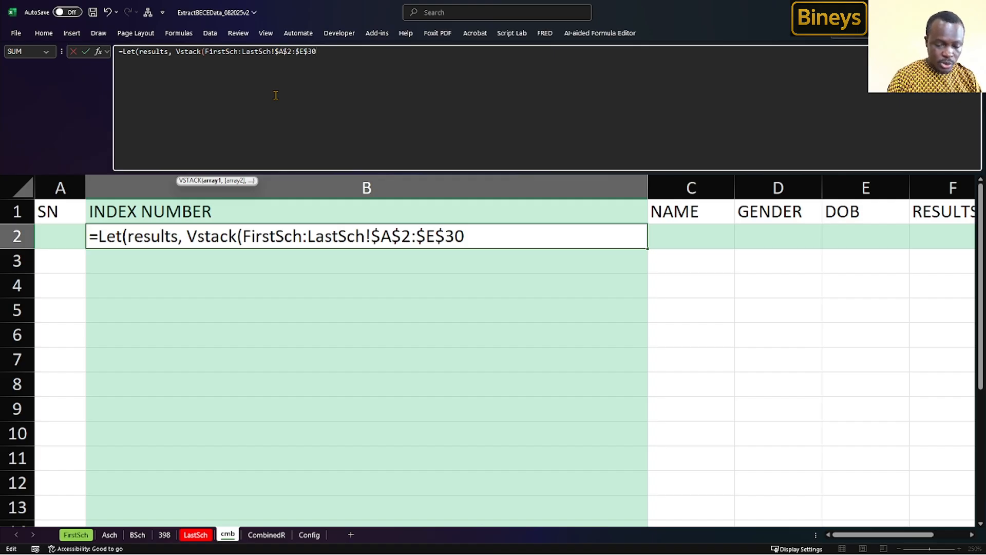
type(")")
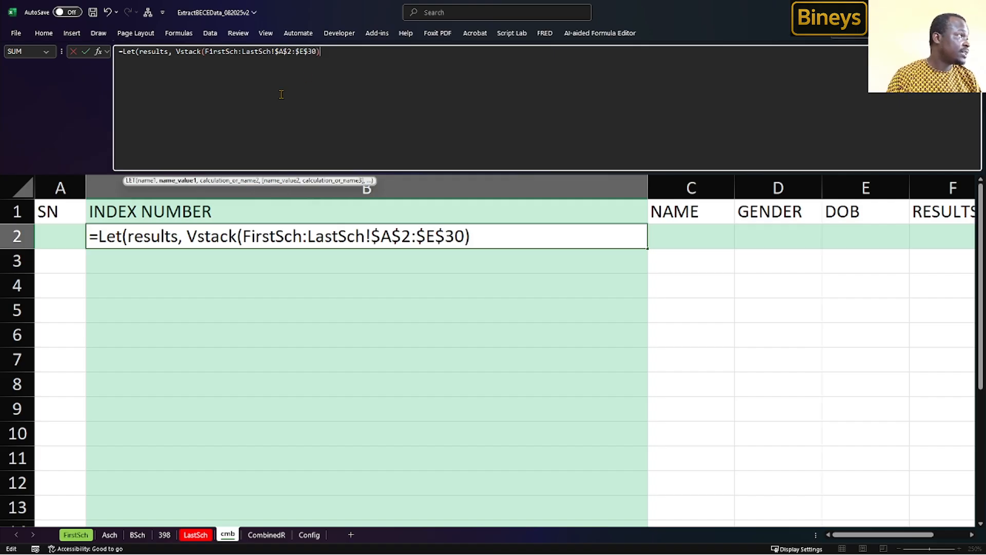
Step: Return results as the final LET argument, close the formula and enter it in B2
type(",")
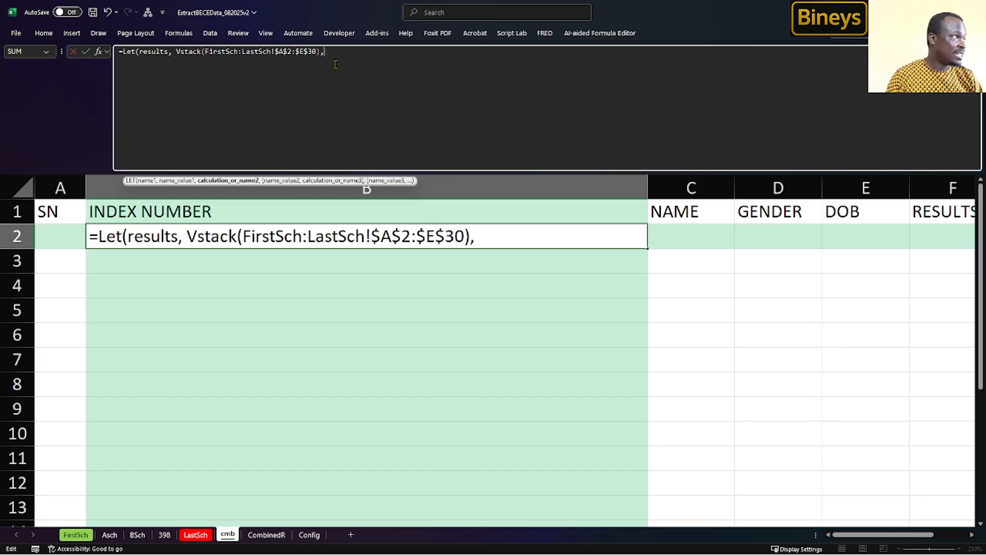
type("results")
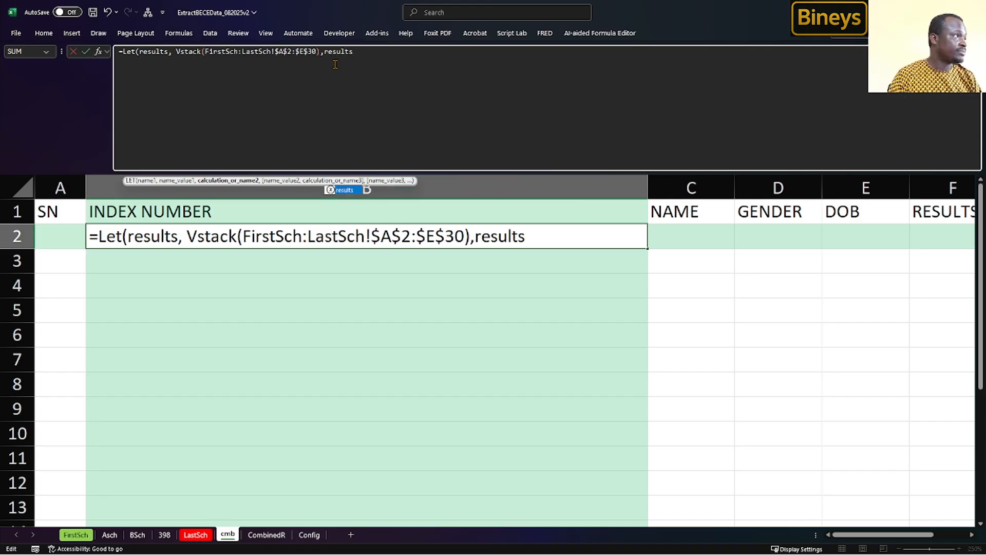
type(")")
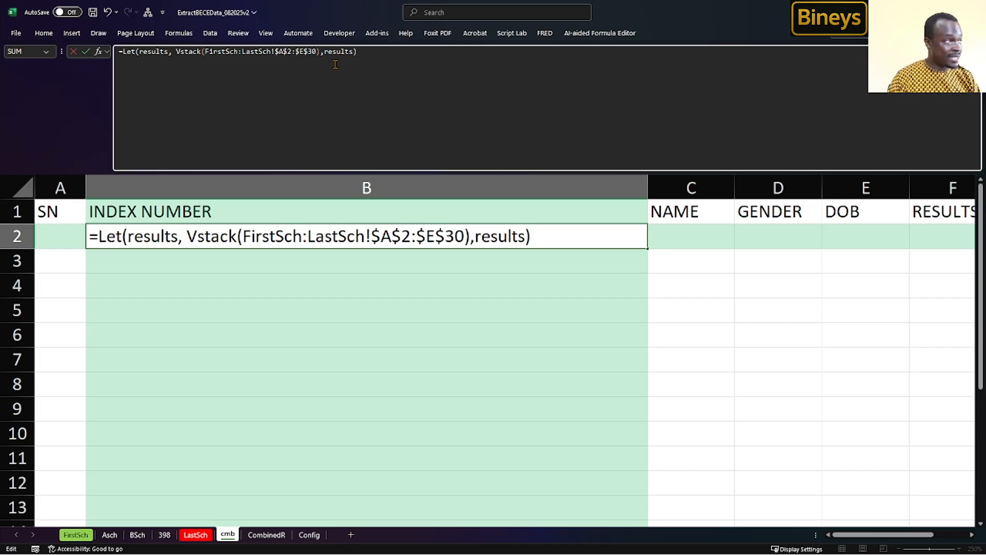
key("Return")
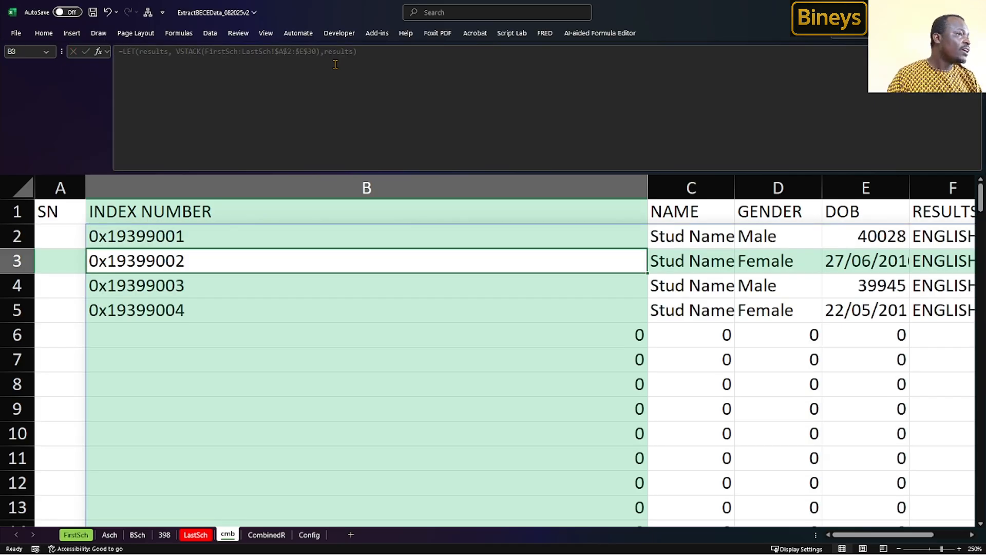
Step: Examine the stacked output on the cmb sheet, checking each school's student rows and the rows between them
scroll(471, 261, "down", 4)
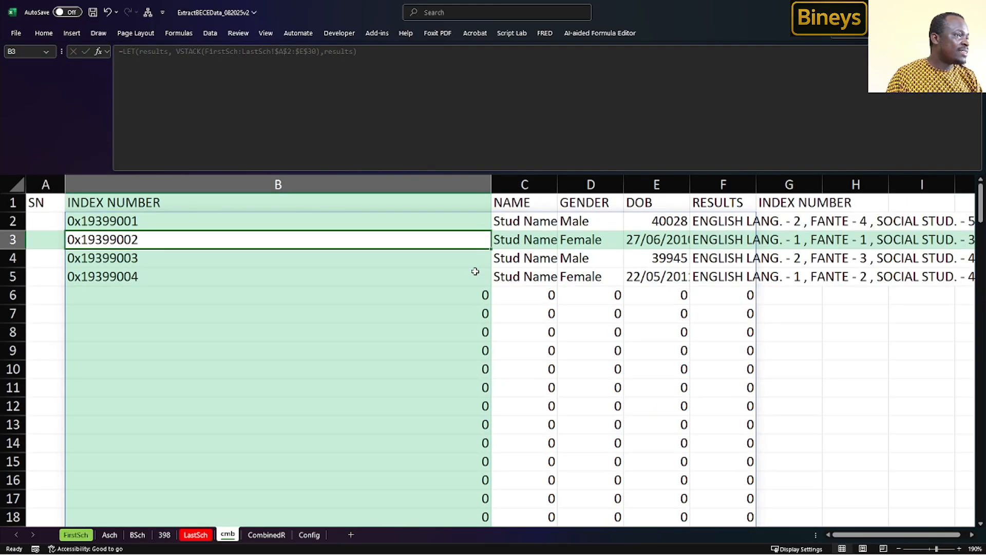
left_click_drag(445, 172, 445, 100)
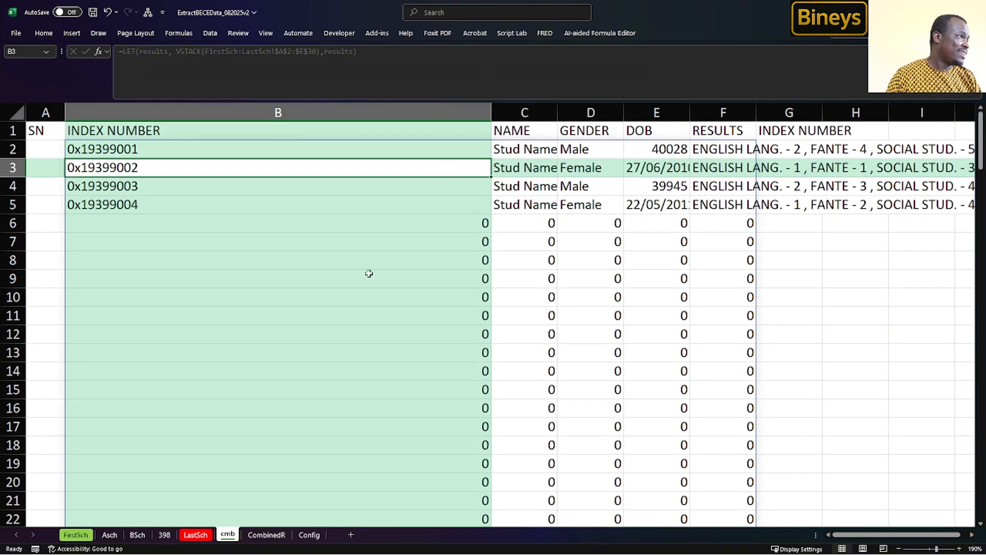
scroll(368, 269, "down", 2)
scroll(368, 269, "down", 6)
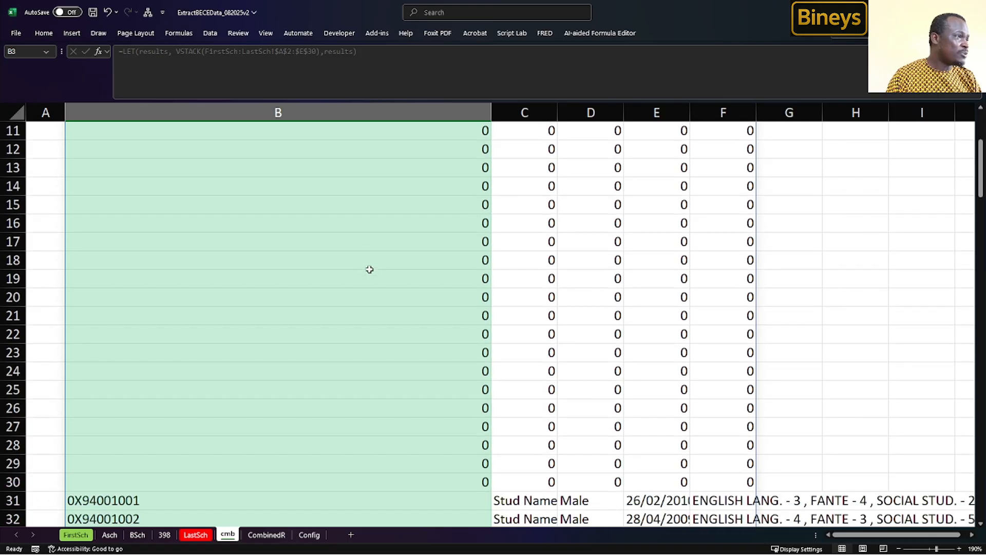
scroll(371, 272, "up", 6)
scroll(371, 272, "up", 2)
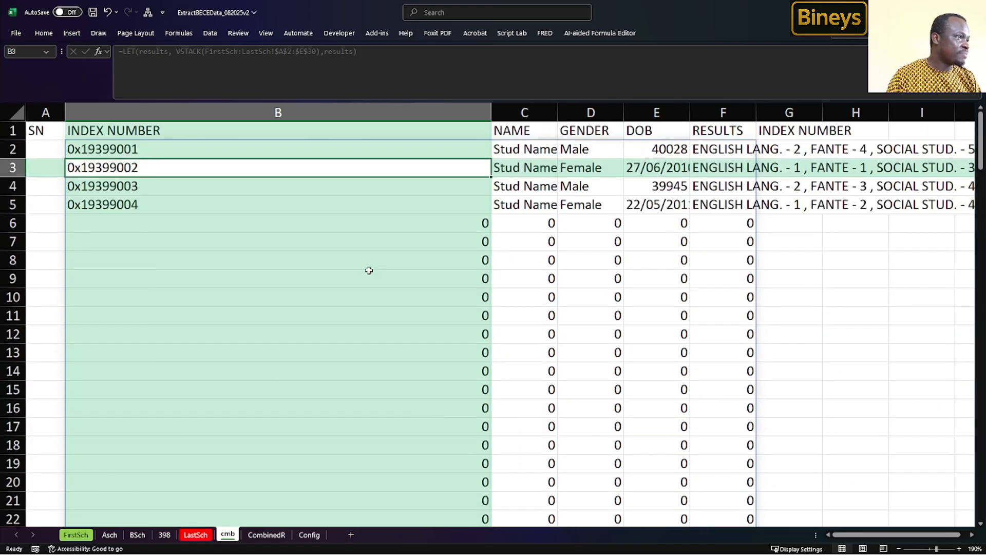
left_click(130, 149)
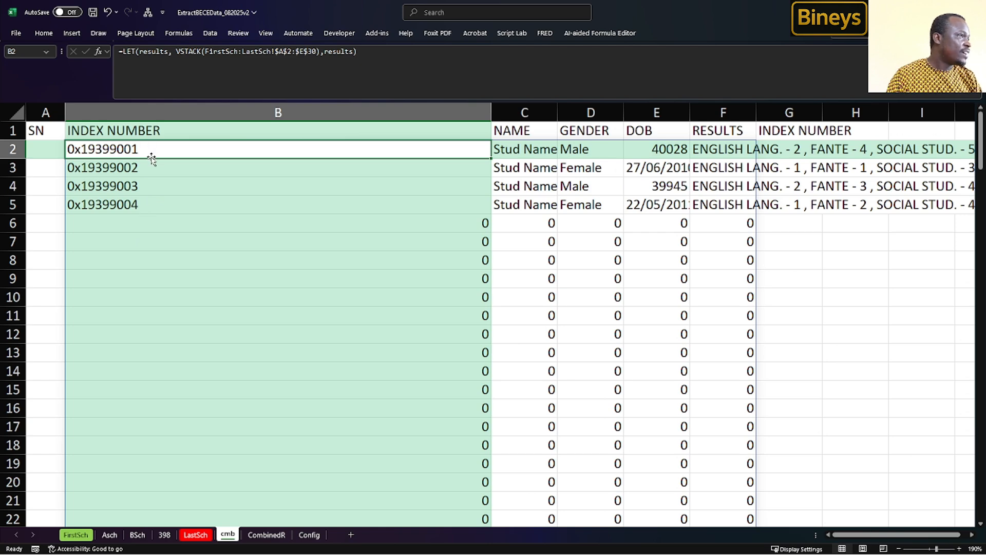
left_click(144, 205)
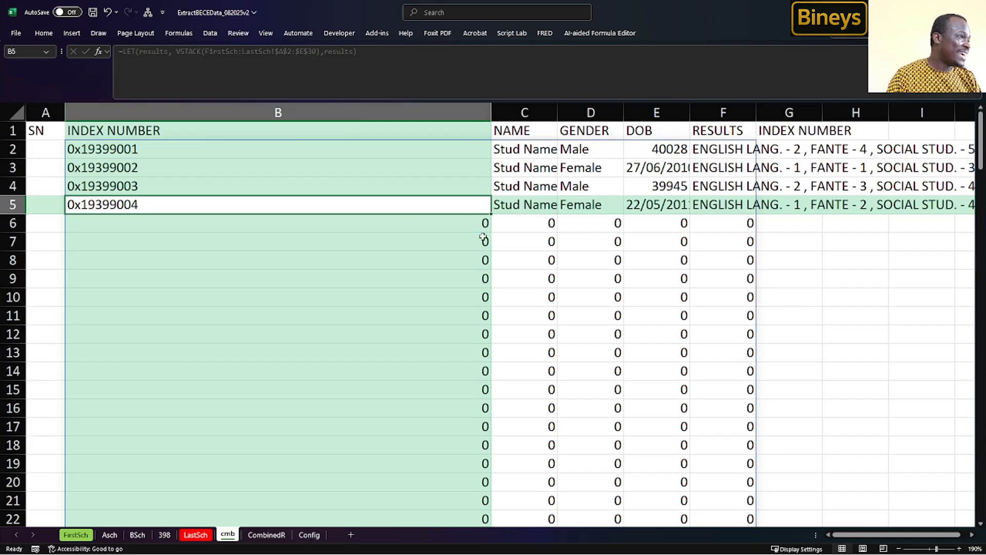
scroll(505, 249, "down", 5)
scroll(508, 262, "down", 3)
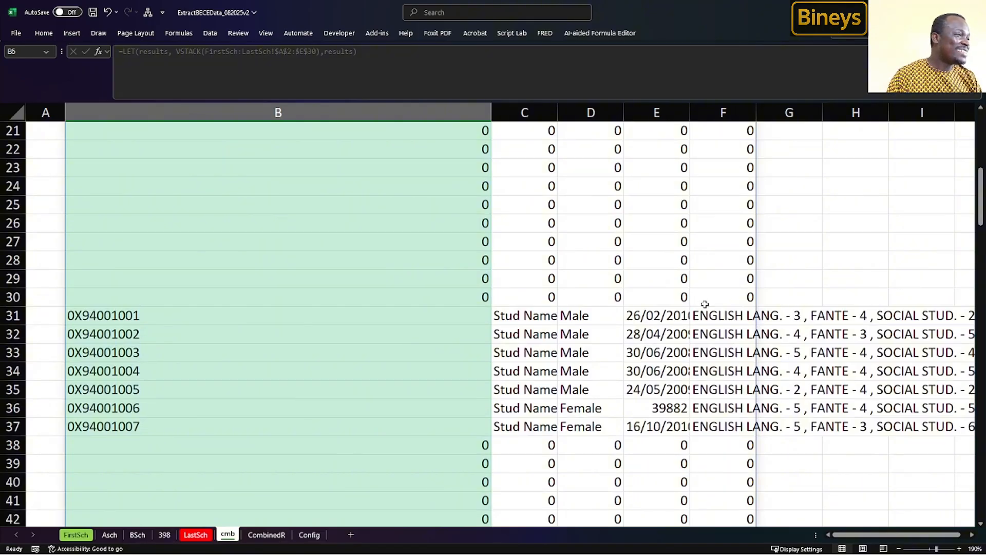
scroll(704, 303, "down", 7)
scroll(657, 300, "down", 13)
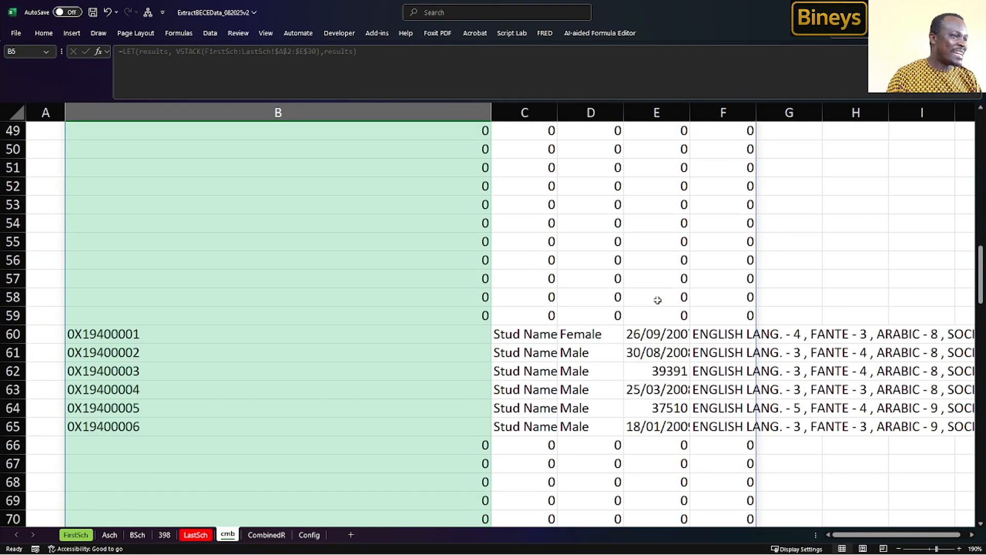
scroll(659, 300, "down", 13)
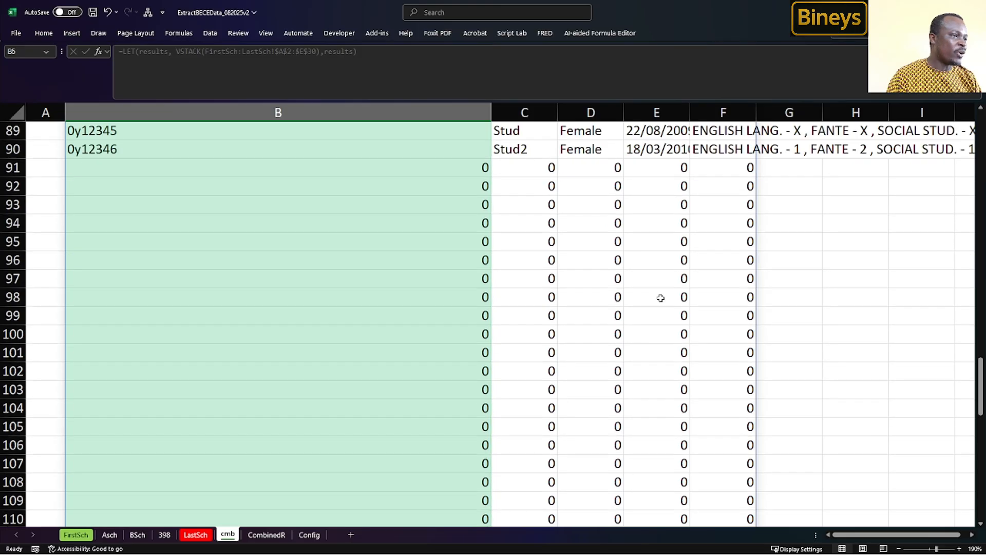
scroll(663, 293, "up", 20)
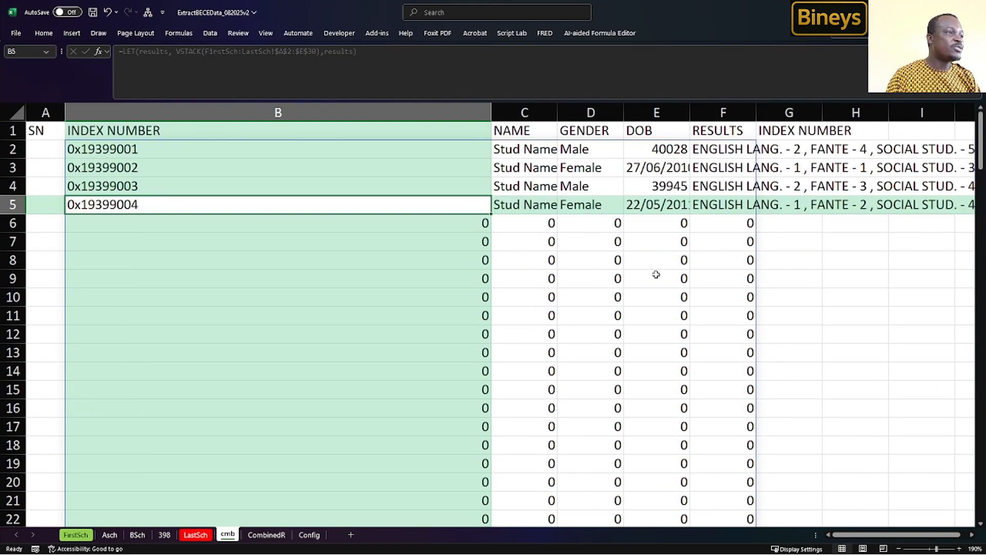
Step: Add col as the second LET name after the VSTACK value in B2's formula and remove the final results argument
left_click(111, 146)
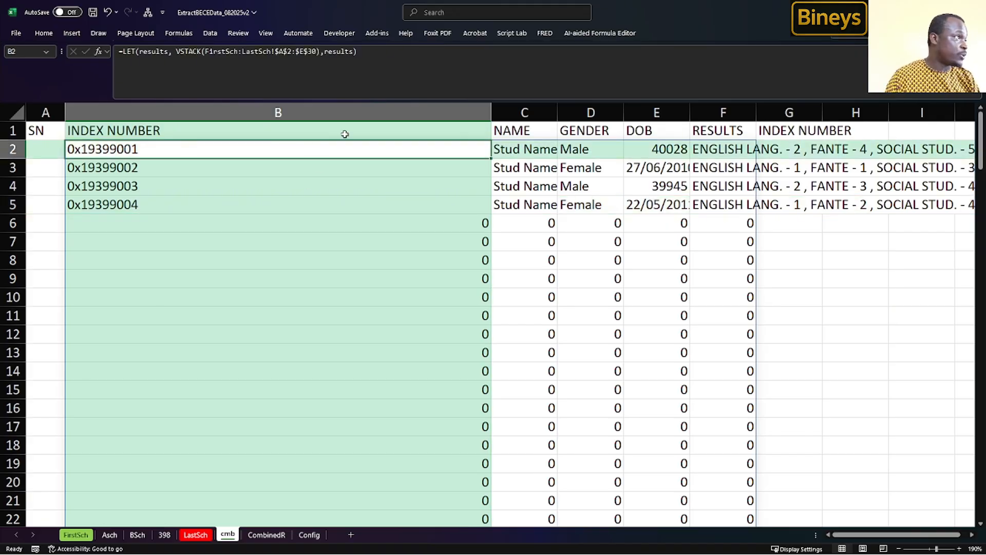
left_click(325, 52)
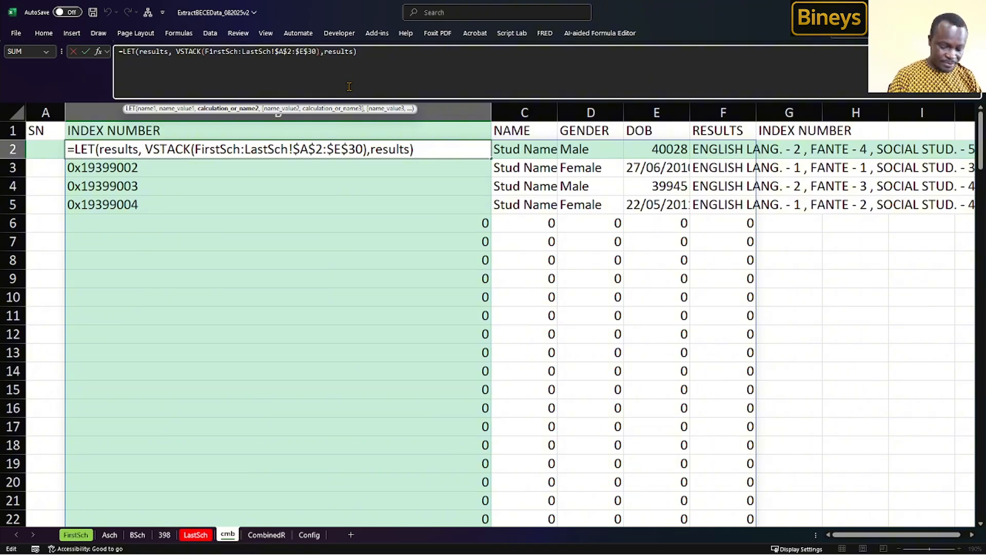
type("col")
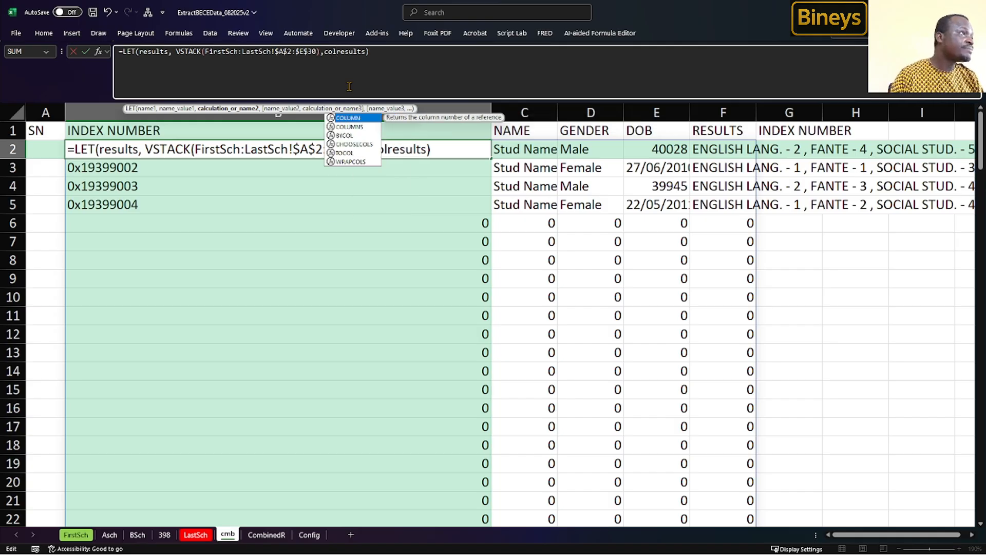
type(",")
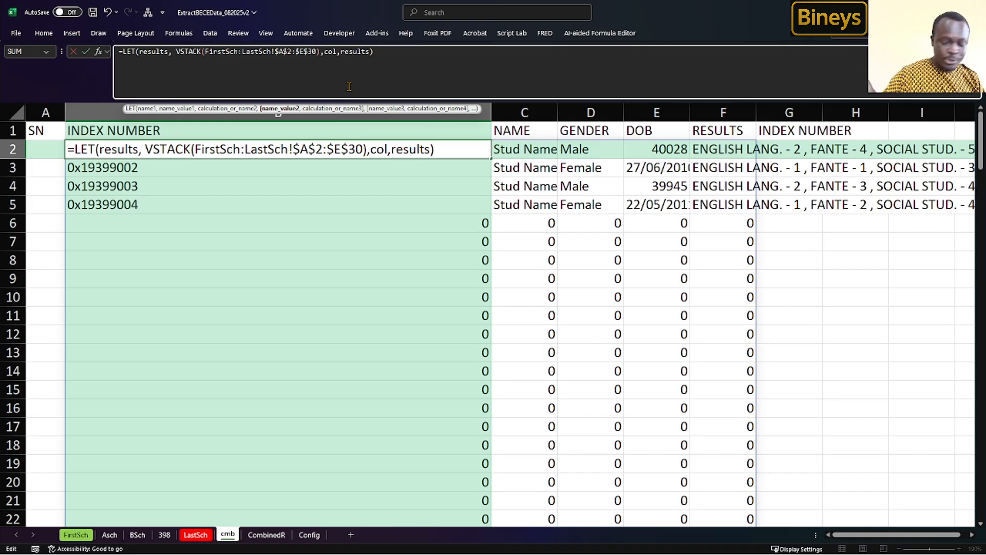
key("shift+Right")
key("shift+Right")
key("shift+Right")
key("shift+Right")
key("shift+Right")
key("shift+Right")
key("shift+Right")
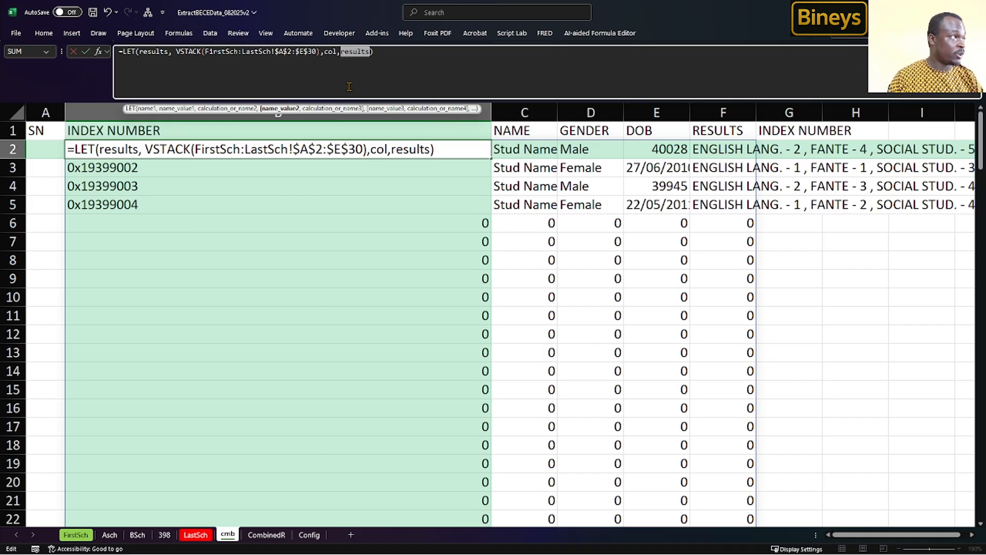
key("BackSpace")
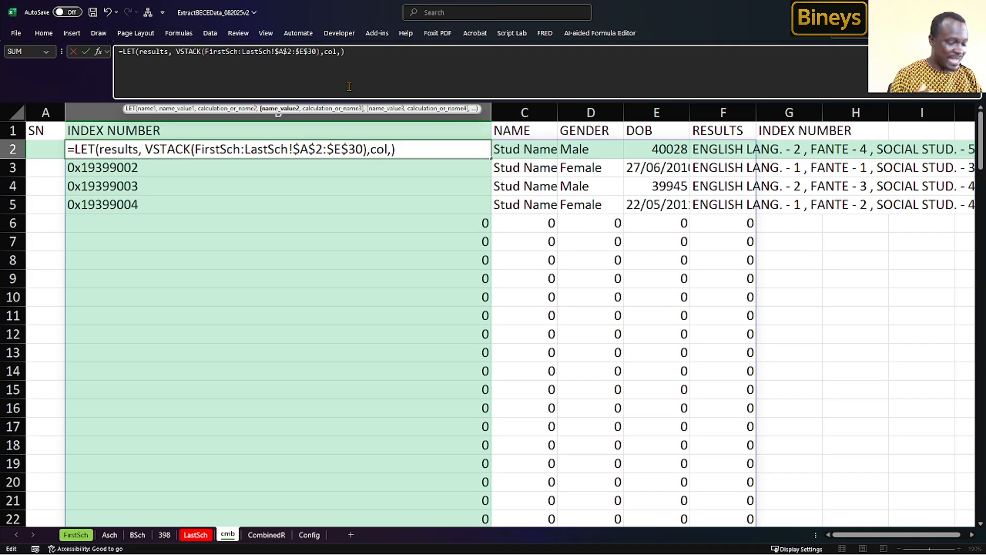
Step: Define col as CHOOSECOLS(results,1) in the LET formula in B2 of the cmb sheet
type("Choose")
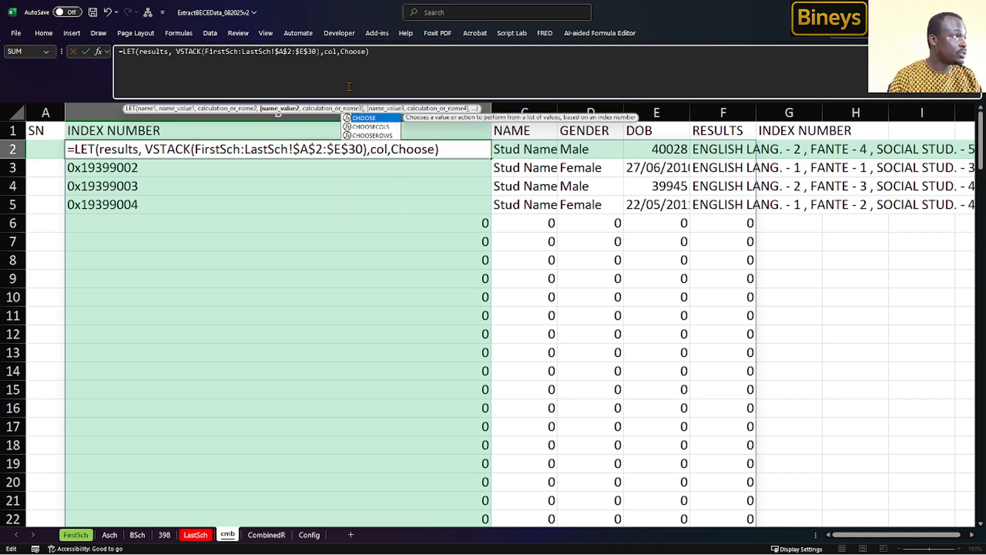
type("cols")
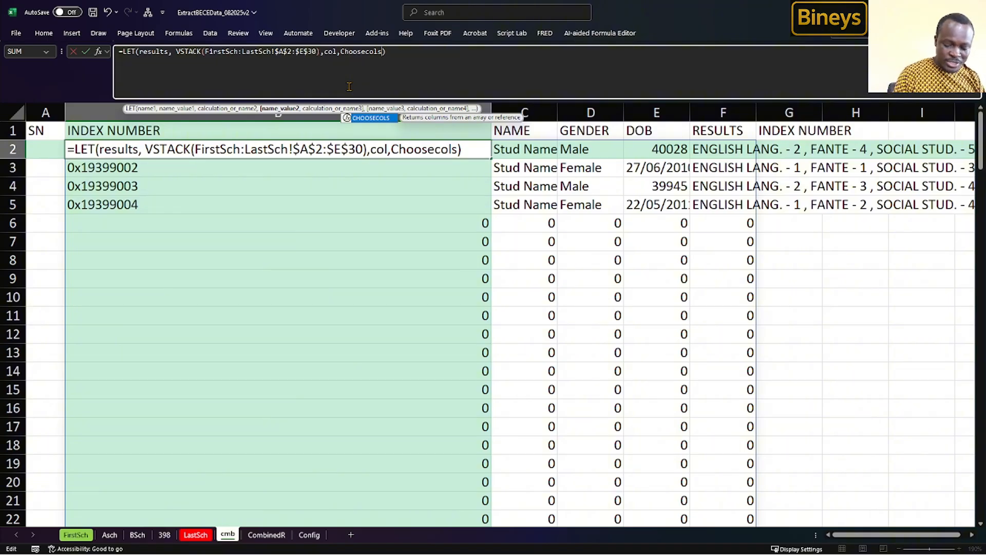
type("(")
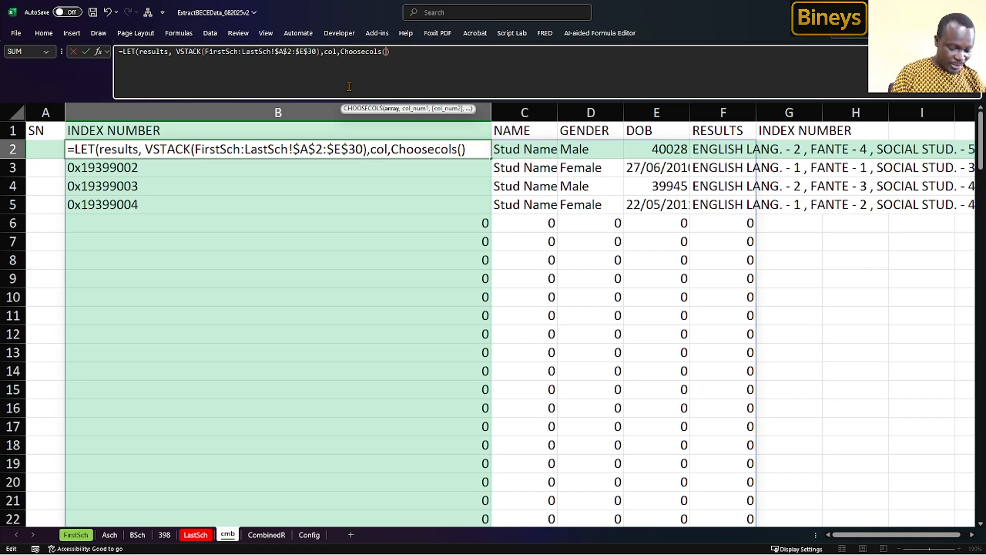
type("results")
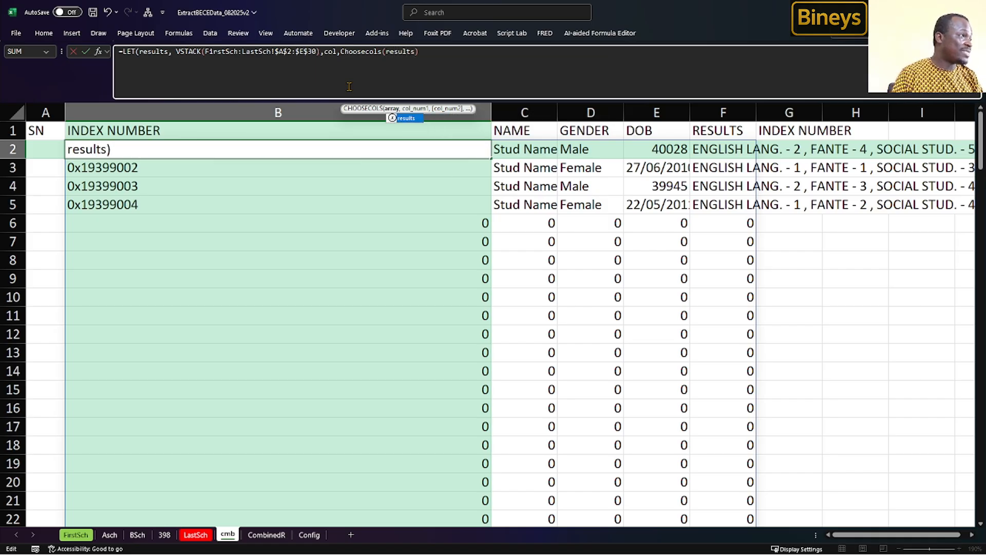
type(",")
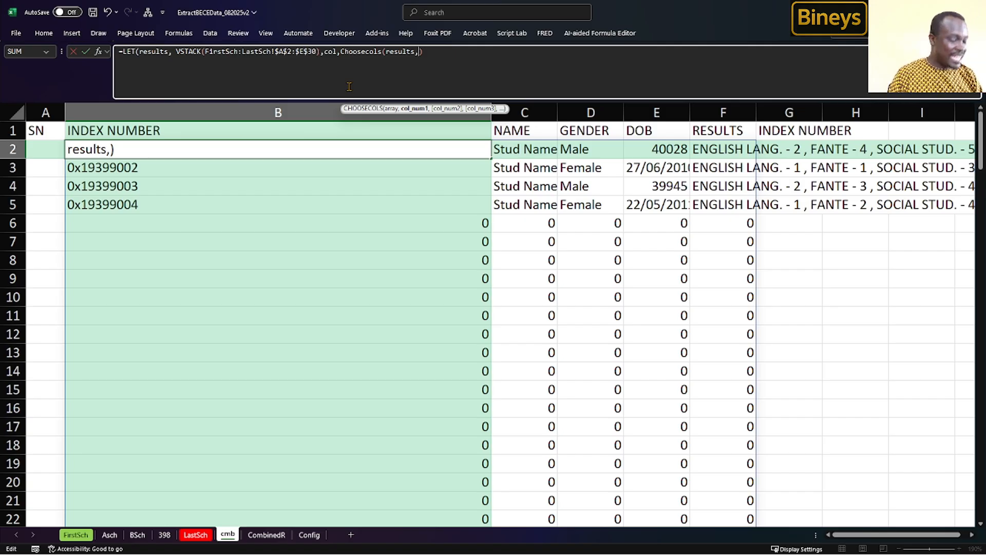
type("1")
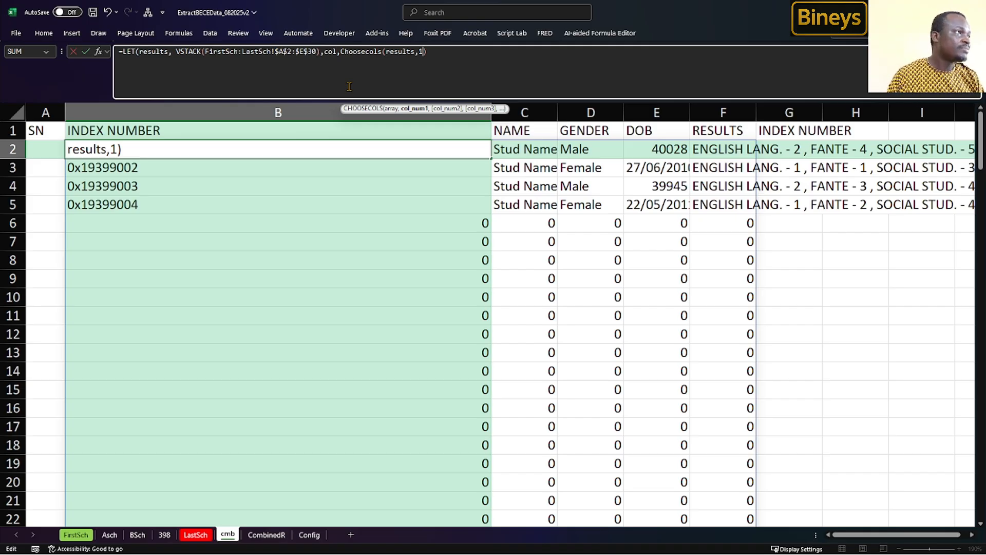
key("Right")
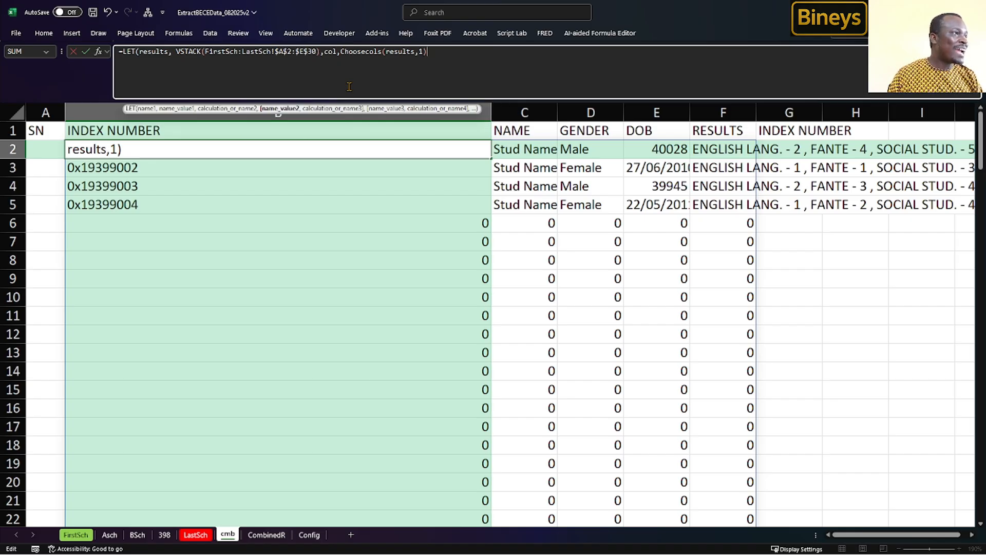
Step: Return col as the LET formula's result, commit the formula and narrow column B
type(",")
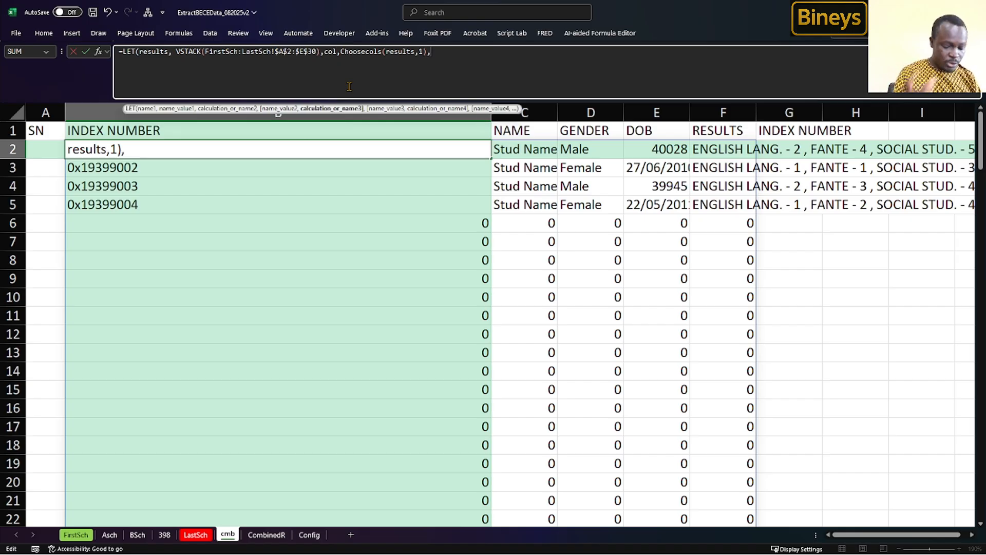
type("col)")
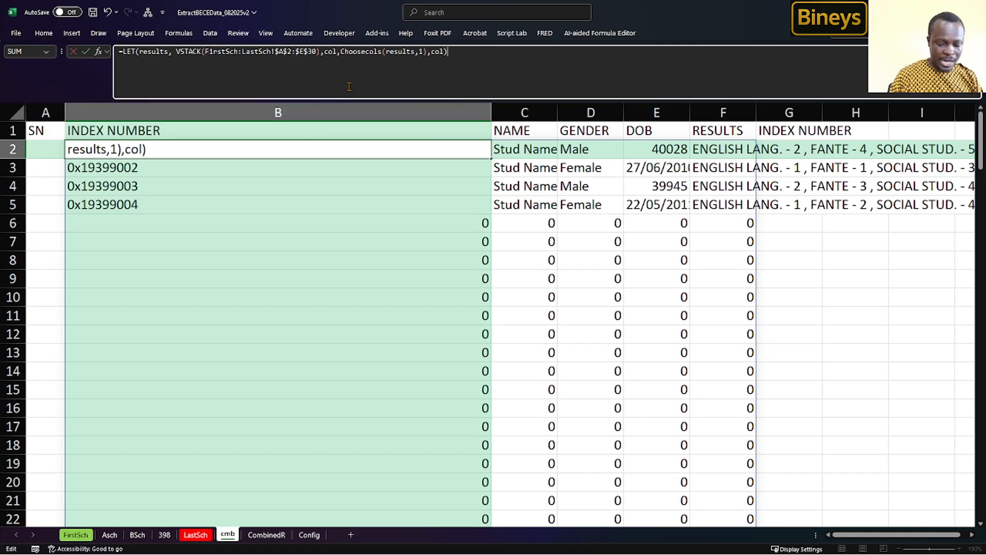
key("Return")
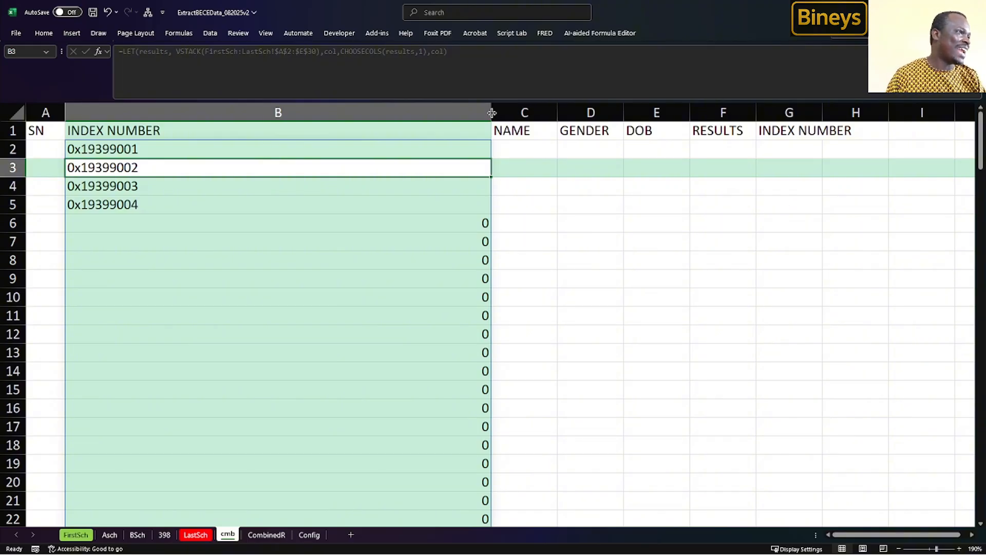
left_click_drag(491, 113, 380, 113)
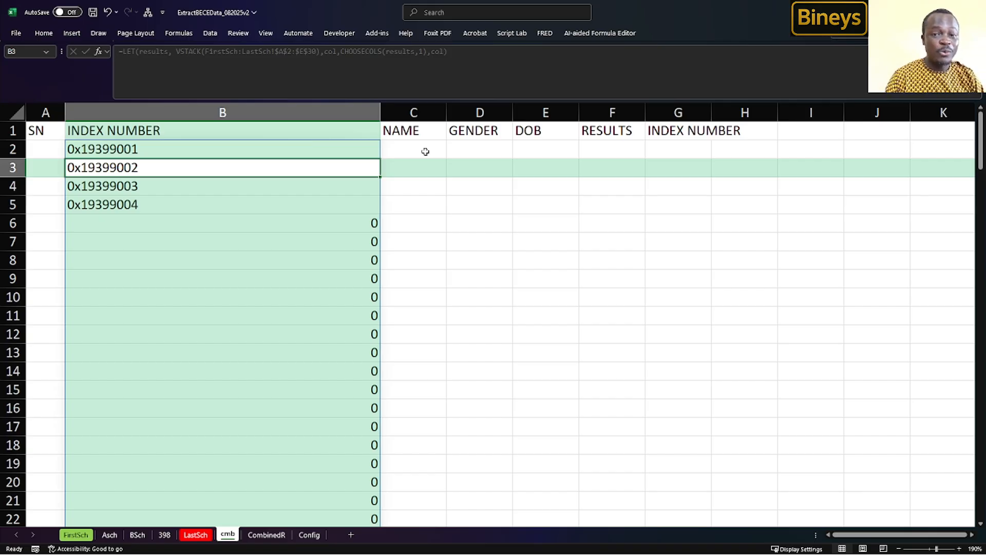
Step: Replace the final col argument of the LET formula in B2 with a FILTER function on the results array
left_click(443, 52)
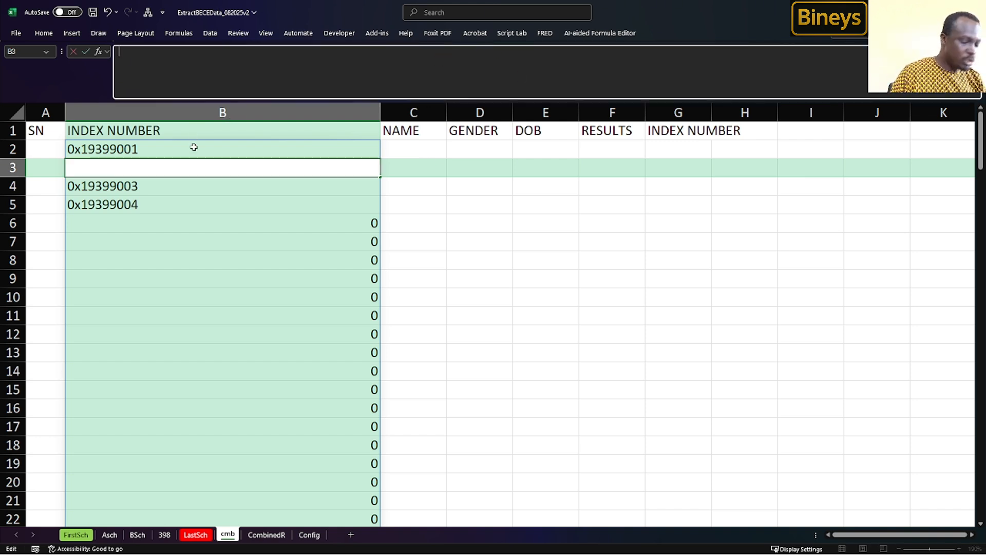
key("Escape")
left_click(188, 151)
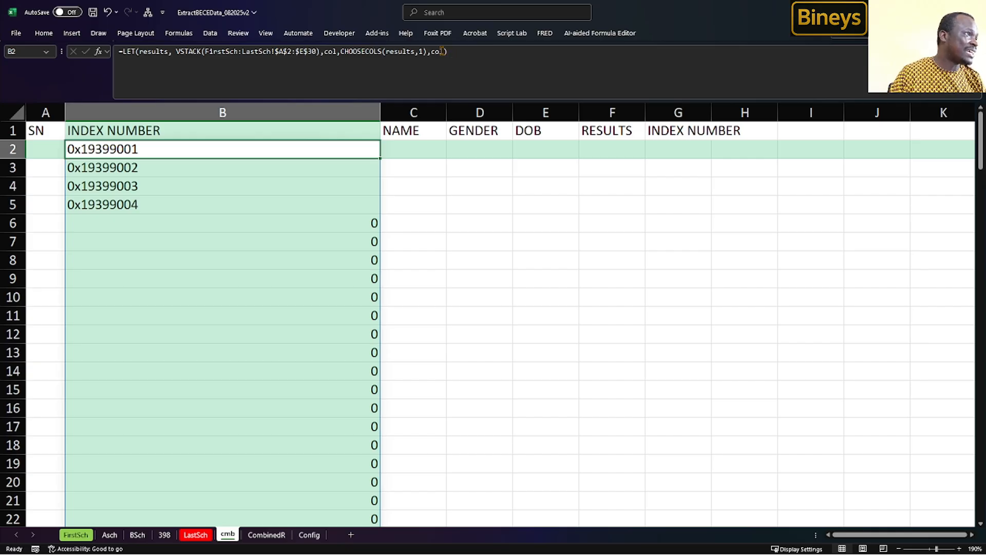
left_click_drag(432, 51, 446, 52)
key("BackSpace")
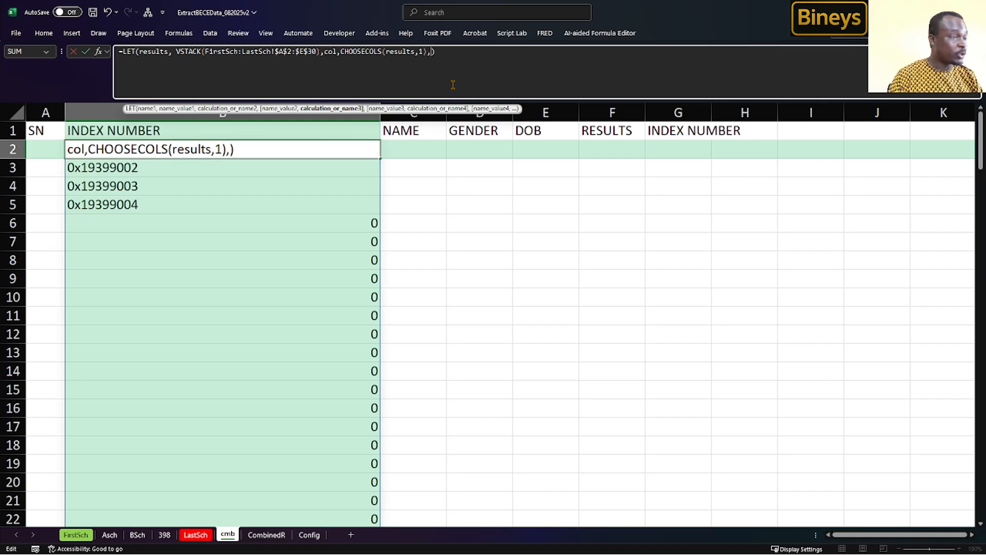
type("Filter")
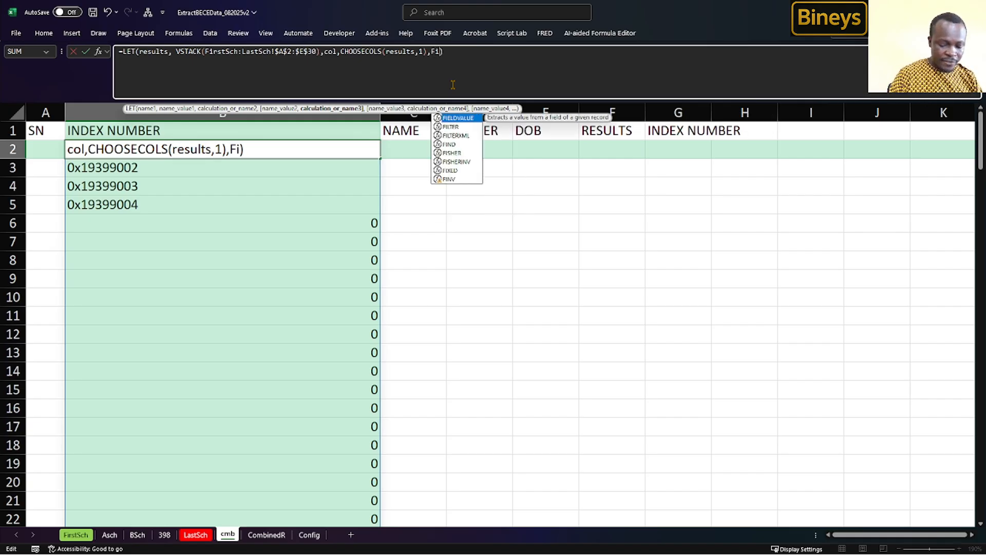
type("(")
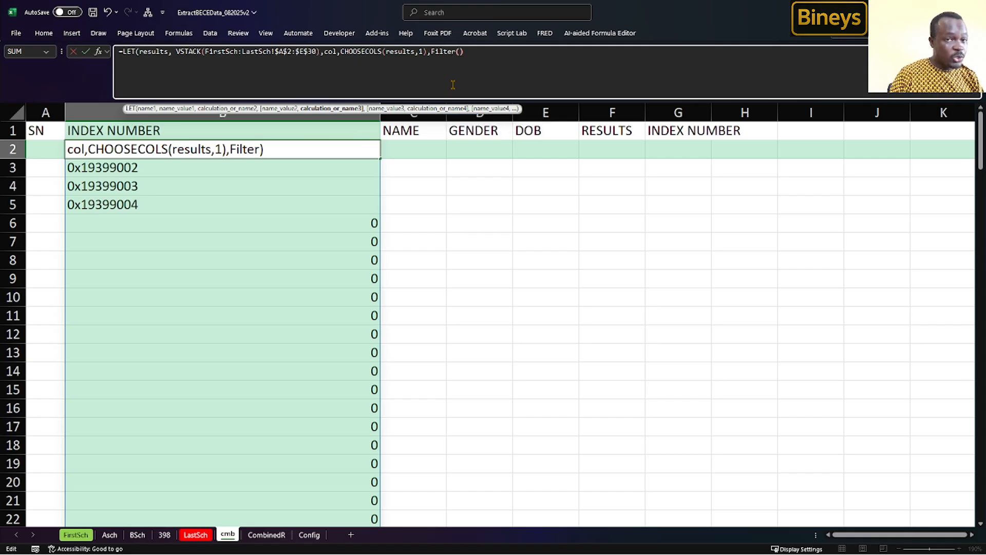
type("results")
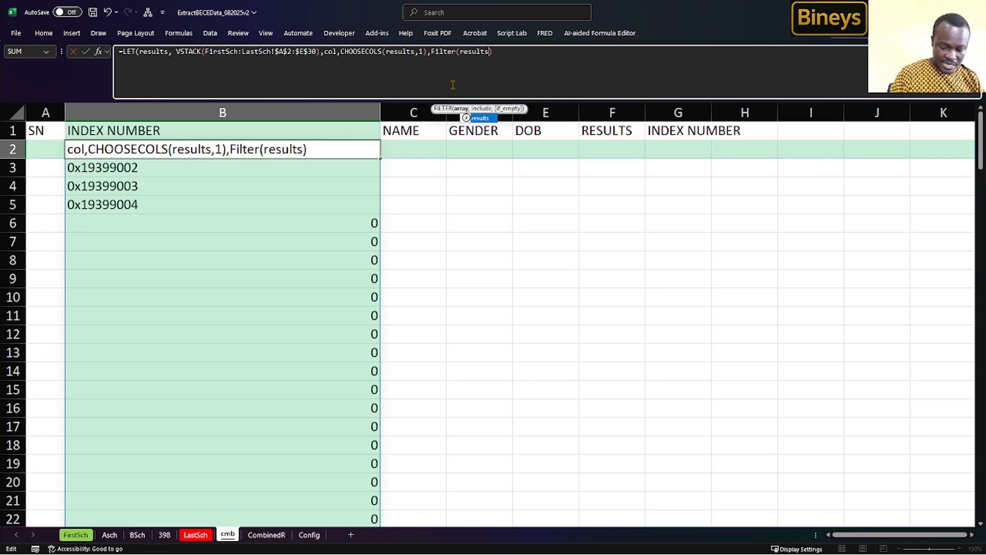
Step: Set the FILTER condition to col<>0, then close and commit the LET formula
type(",")
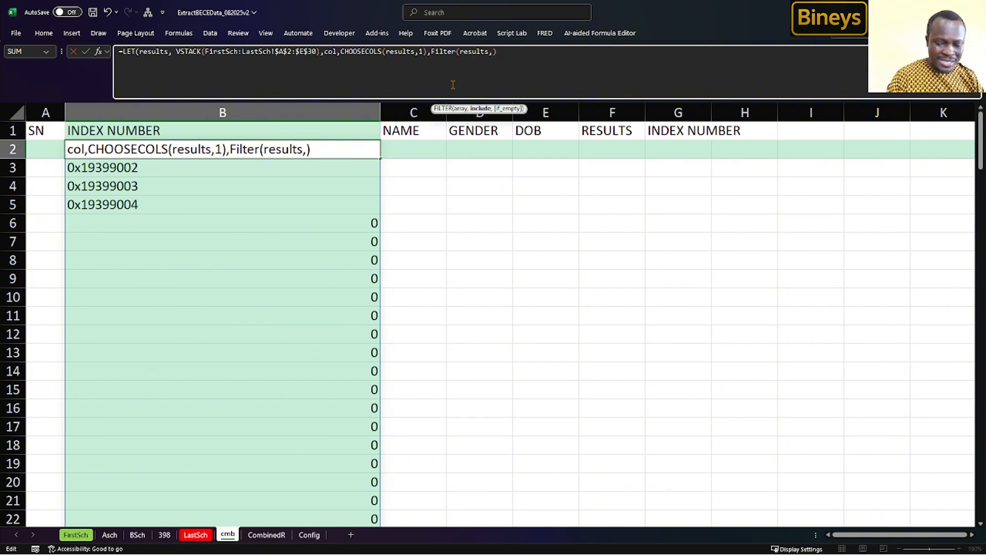
type("col")
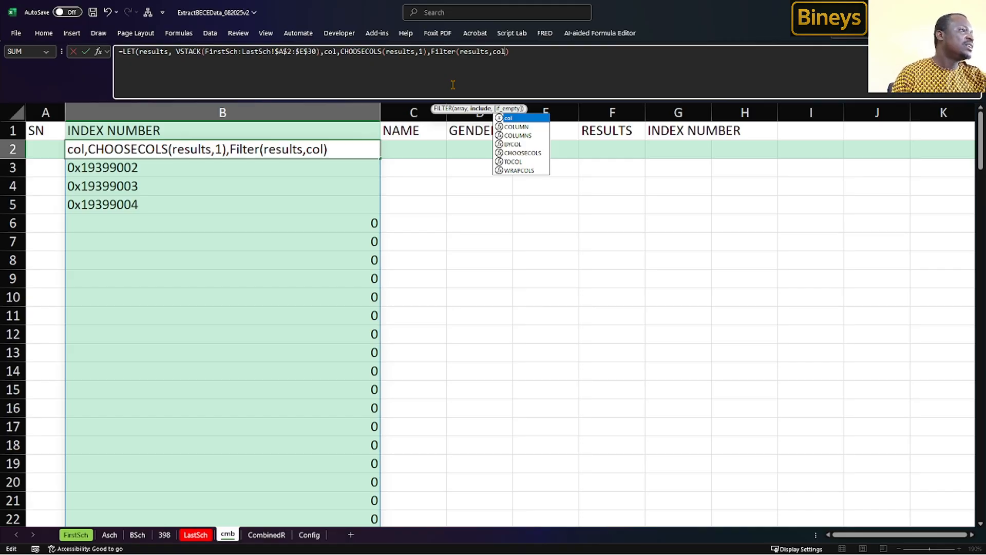
type("<>")
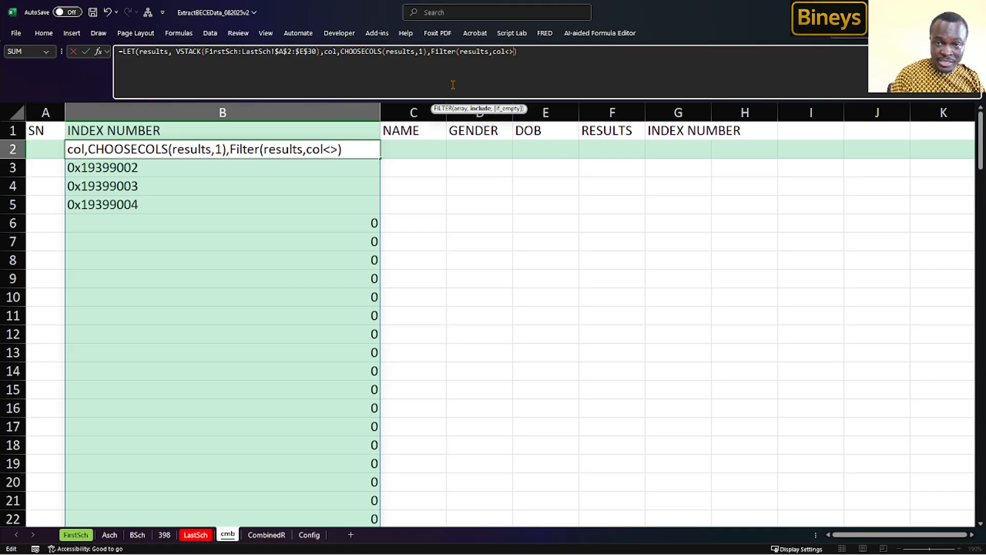
type("0")
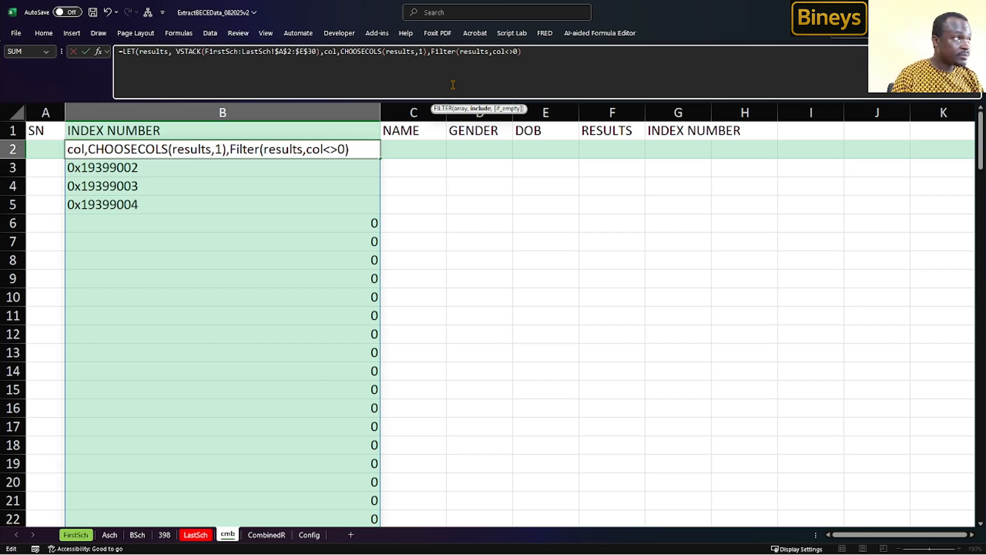
key("Right")
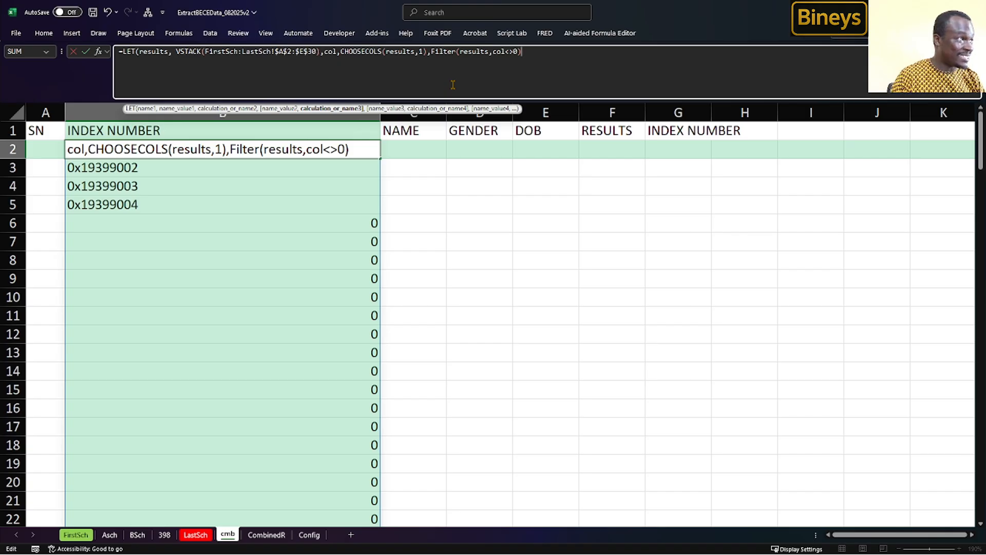
type(")")
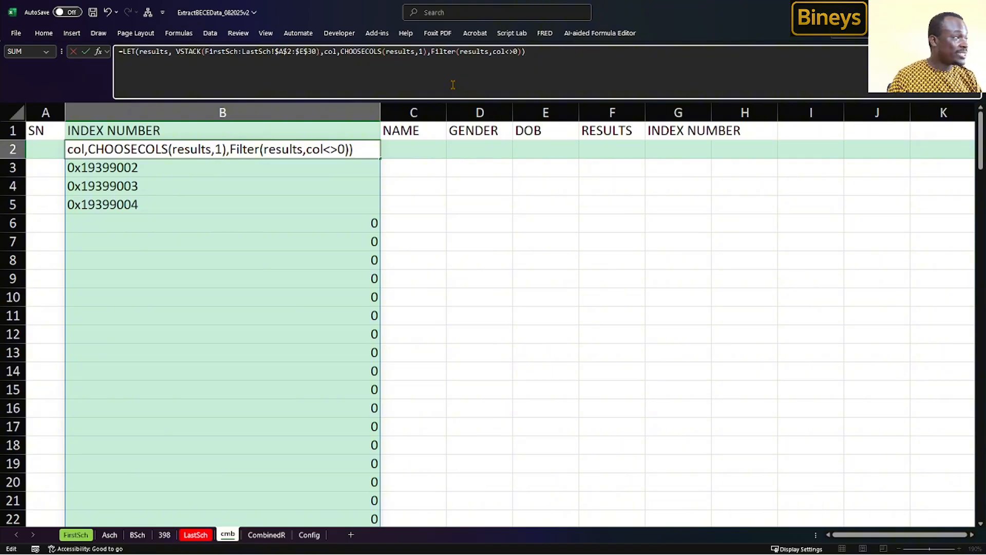
key("Return")
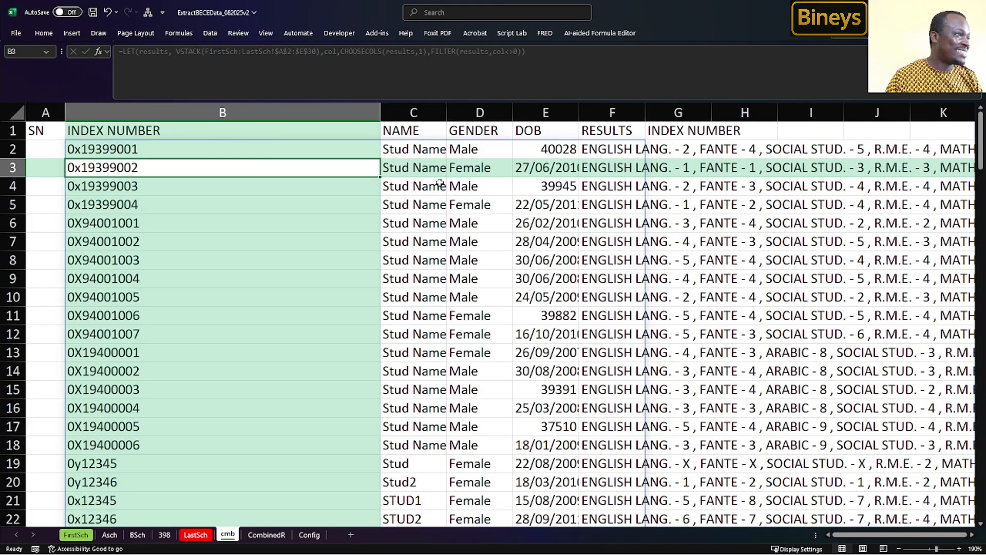
Step: Move the 398 sheet after Config, outside the FirstSch to LastSch range, and check the combined list on cmb
scroll(439, 189, "down", 3, "ctrl")
scroll(439, 189, "down", 3, "ctrl")
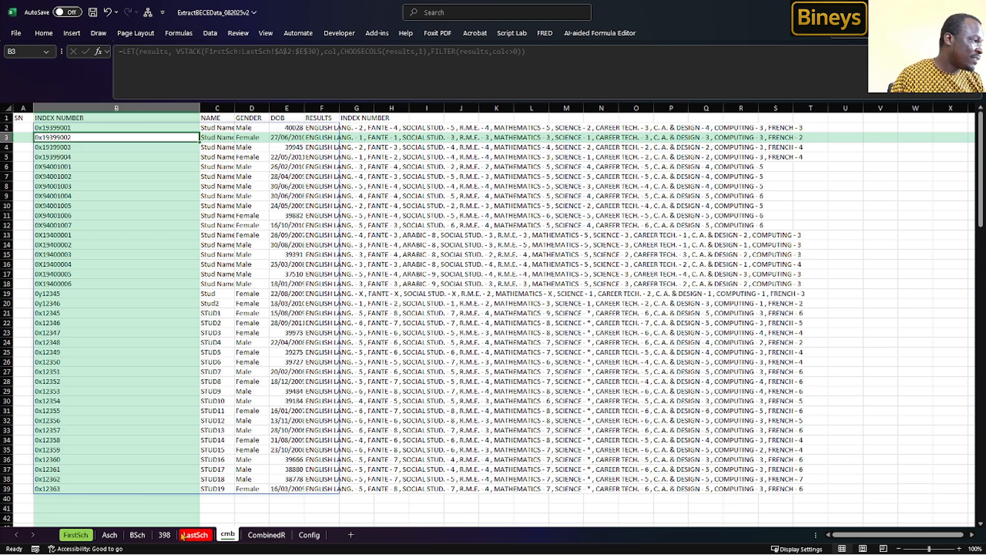
left_click(164, 535)
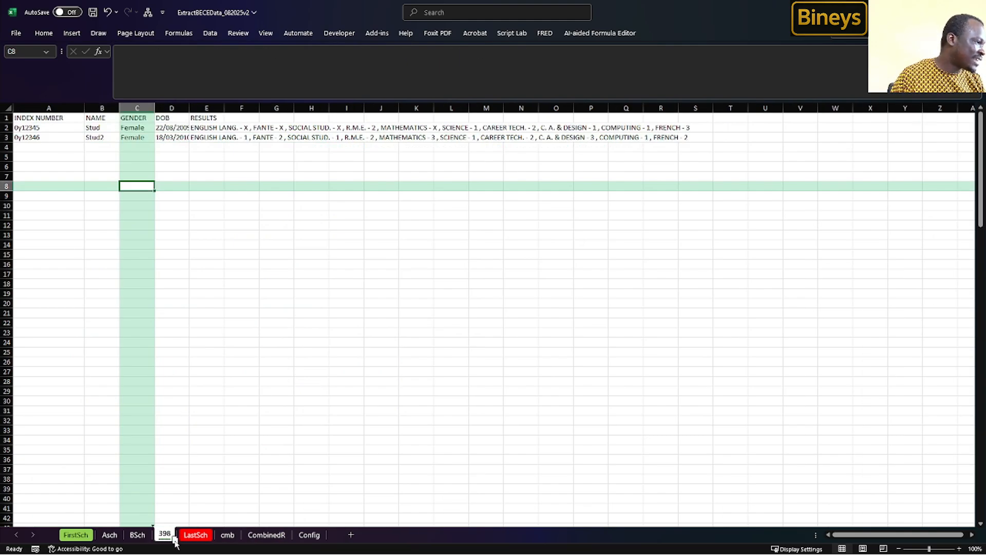
left_click_drag(230, 539, 337, 537)
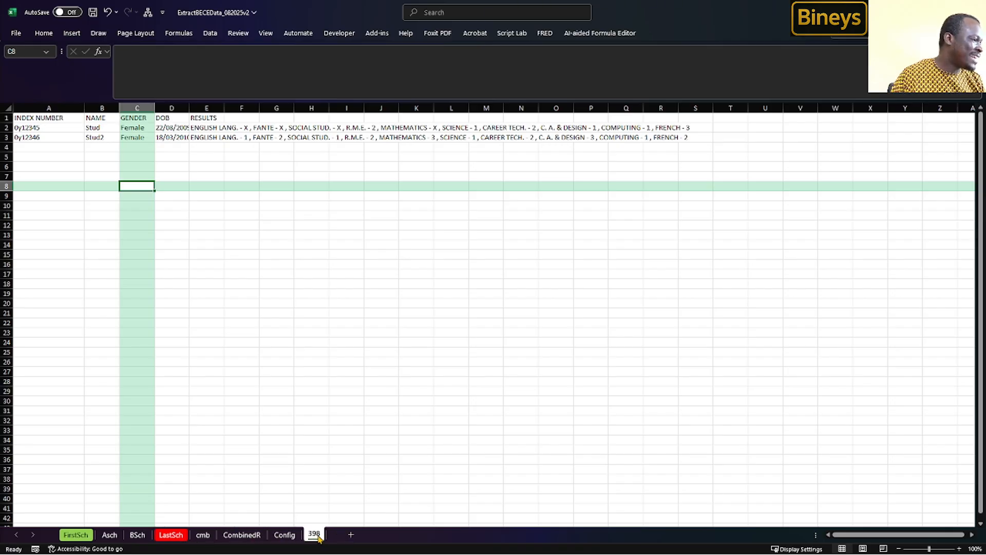
left_click(202, 535)
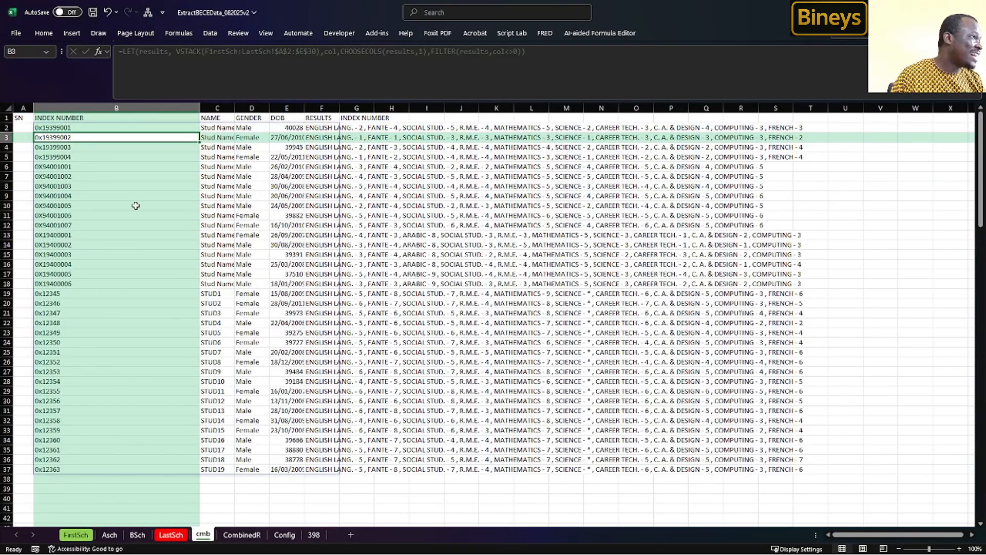
Step: Move the 398 sheet back between BSch and LastSch, and open the BSch sheet
left_click(314, 535)
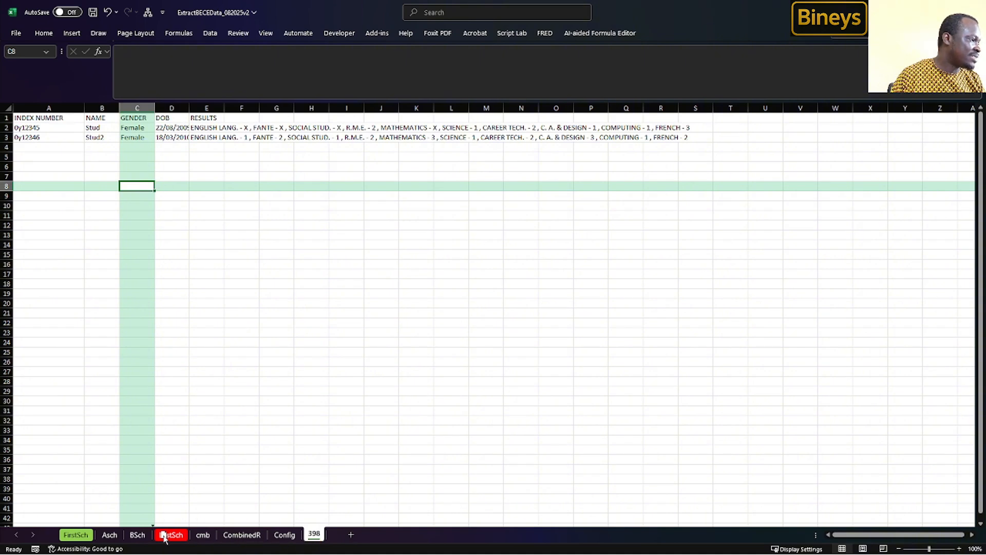
left_click_drag(165, 536, 163, 537)
left_click(137, 535)
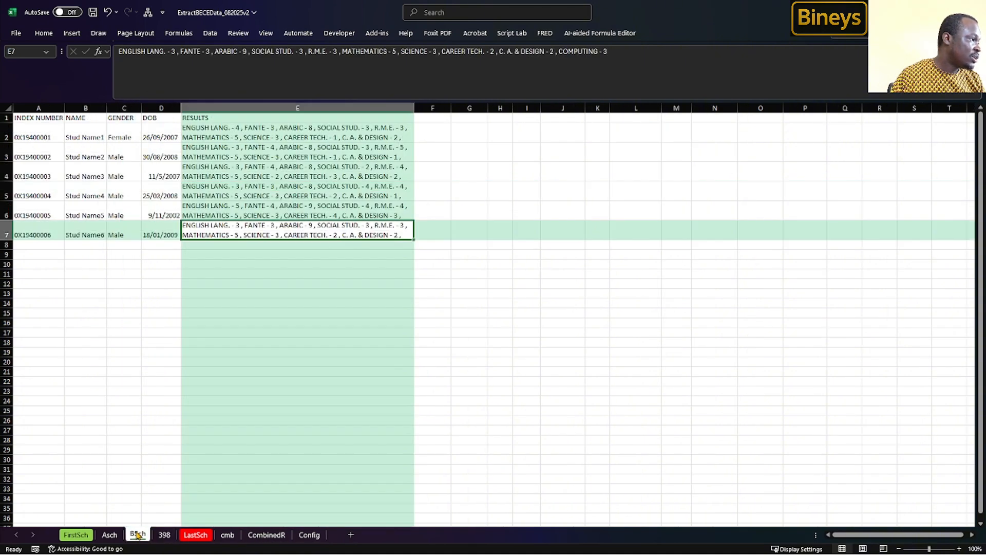
Step: Move the Asch sheet after Config and check the combined list on cmb
left_click(110, 536)
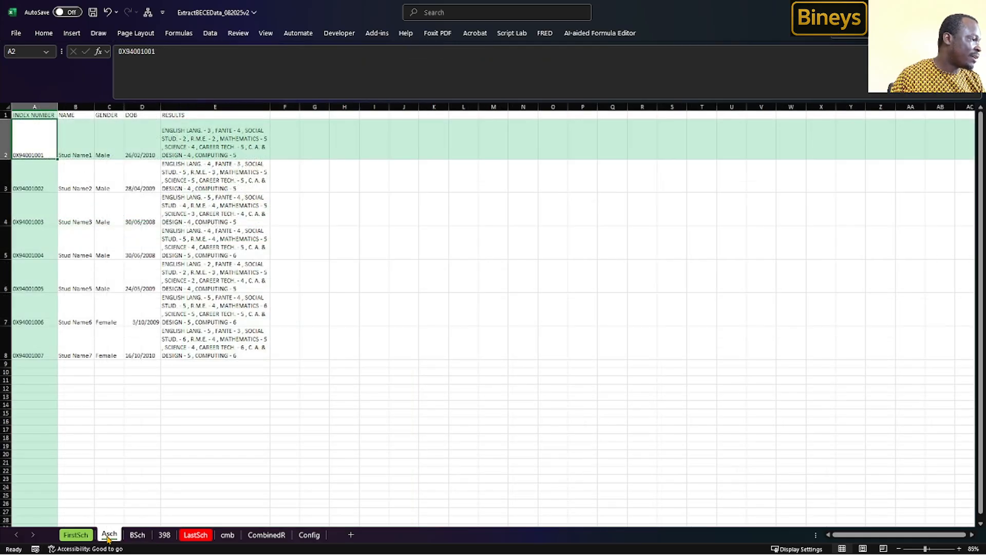
mouse_move(109, 537)
left_mouse_down()
mouse_move(207, 551)
mouse_move(371, 552)
mouse_move(348, 537)
left_mouse_up()
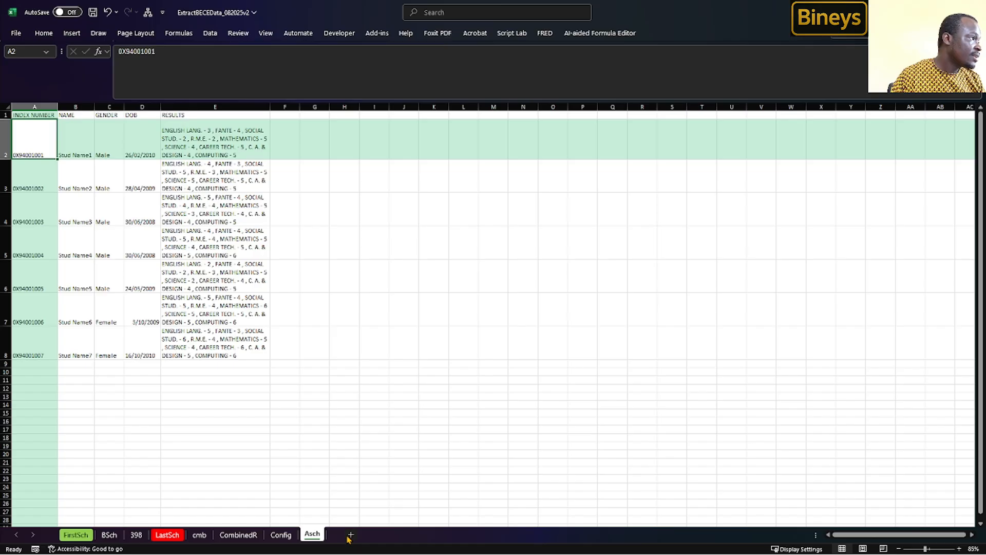
left_click(200, 536)
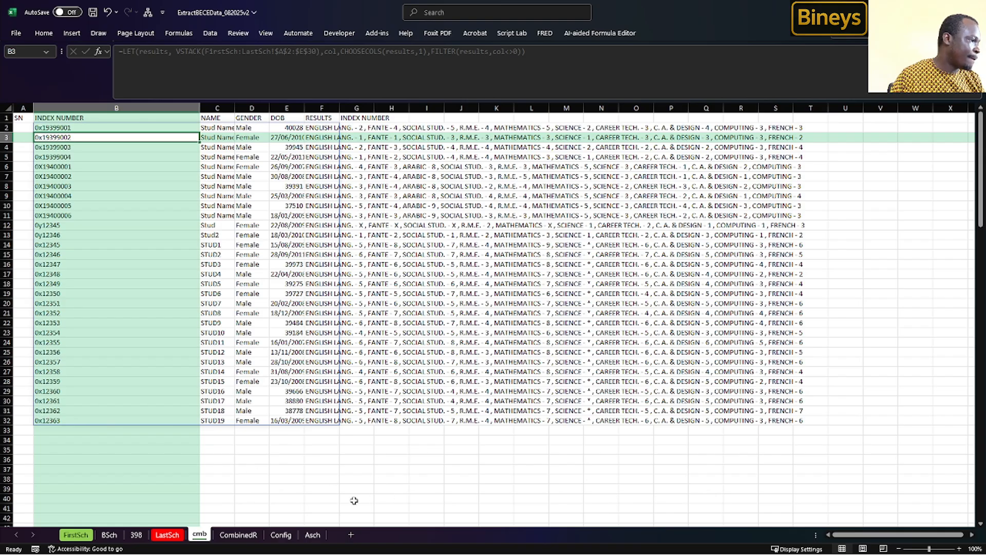
Step: Move the Asch sheet between BSch and 398, and return to the cmb sheet
left_click(311, 535)
left_click_drag(272, 536, 133, 535)
left_click(227, 535)
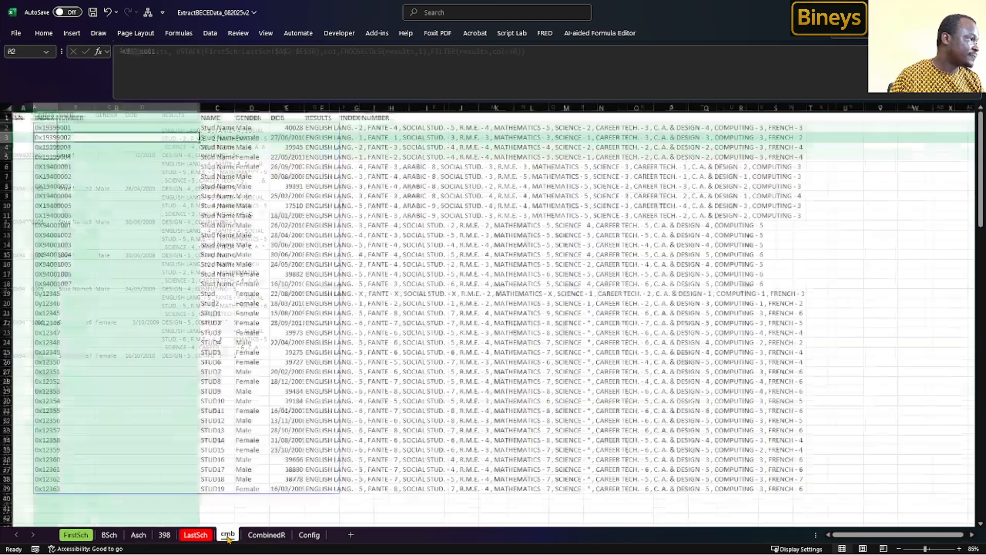
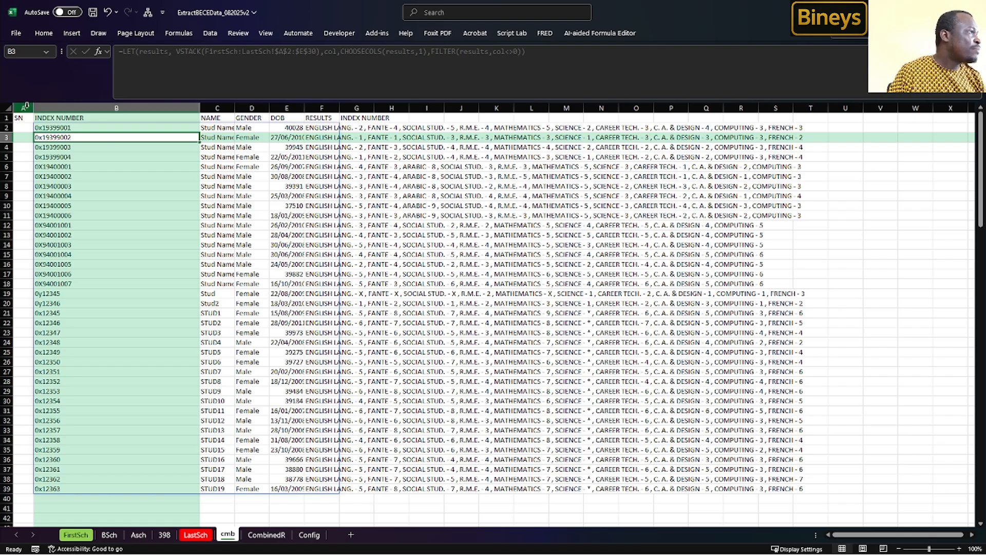
Step: Number the combined records in the SN column on cmb by entering =SEQUENCE(COUNTA(C2:.C39)) in A2
left_click(23, 127)
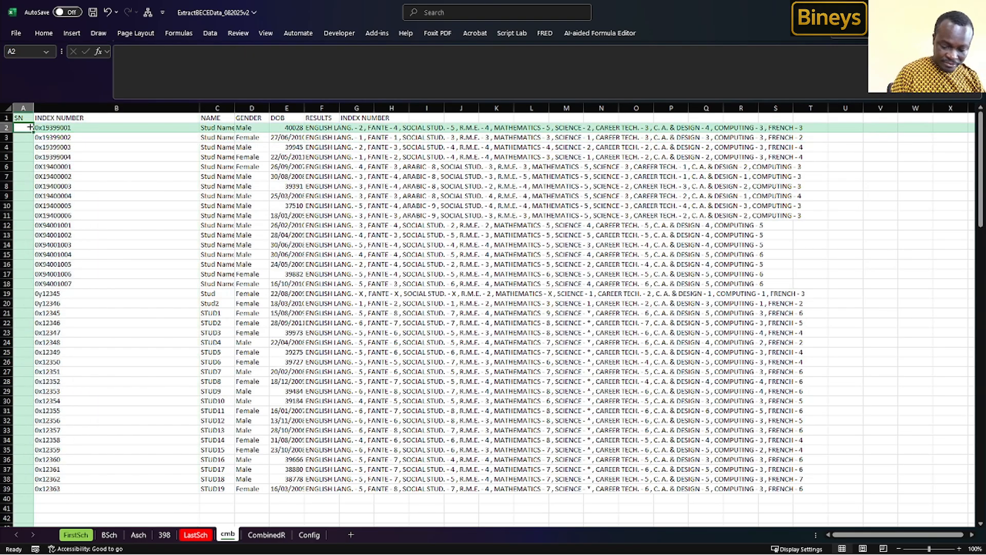
type("=se")
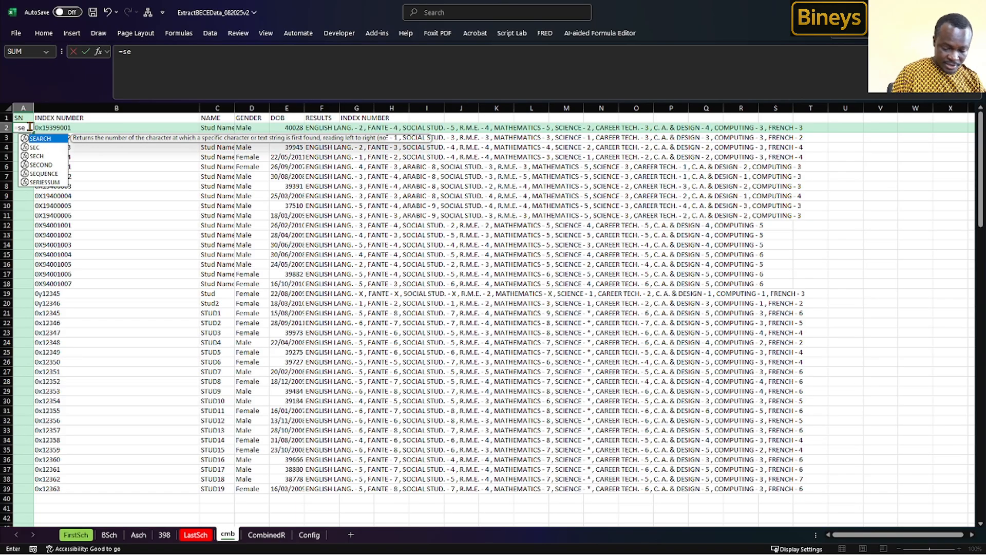
type("quence(cou")
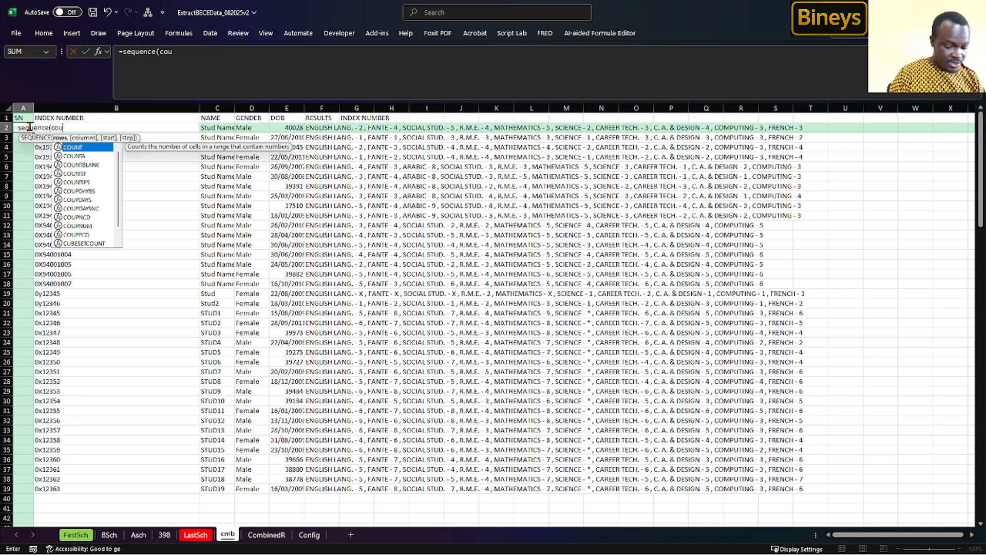
type("nta")
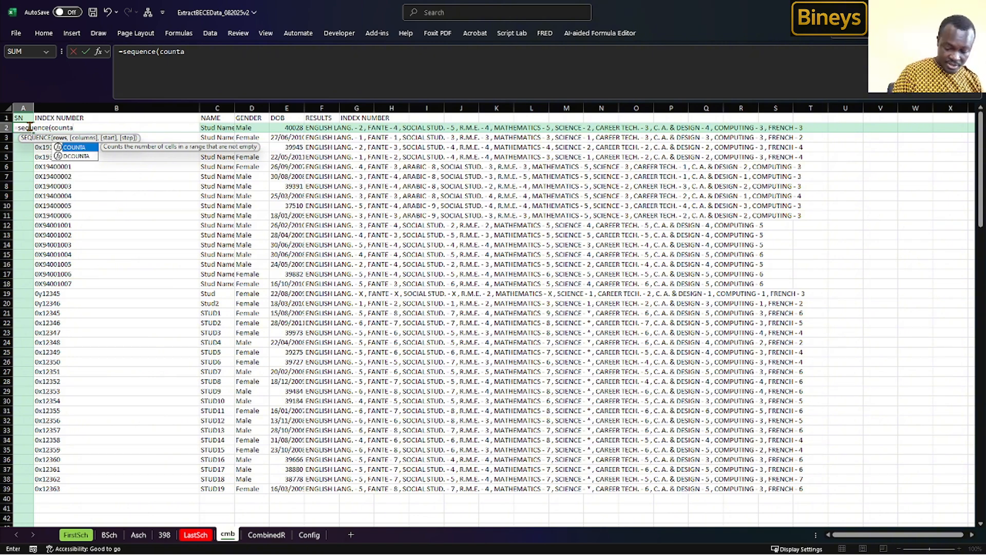
key("Tab")
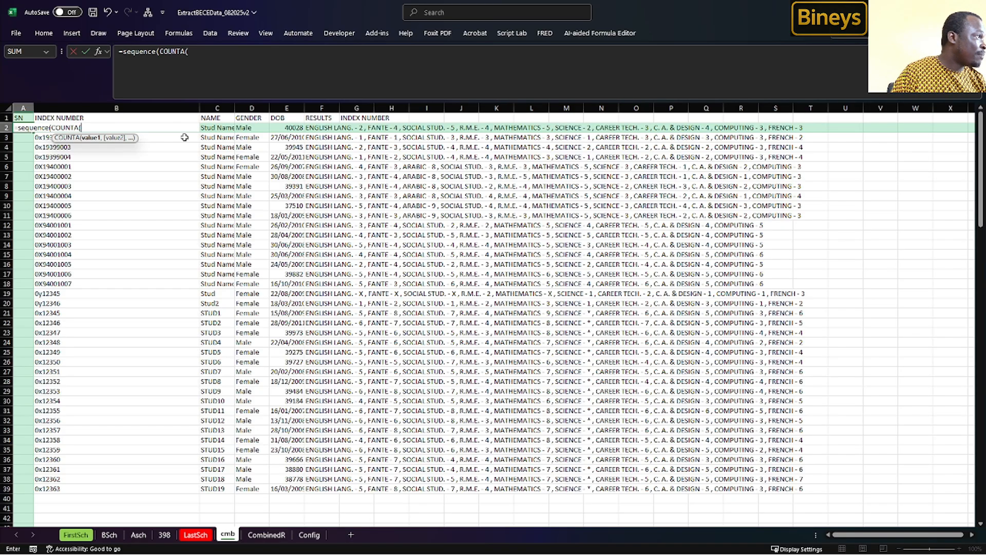
left_click_drag(225, 128, 221, 489)
left_click(208, 50)
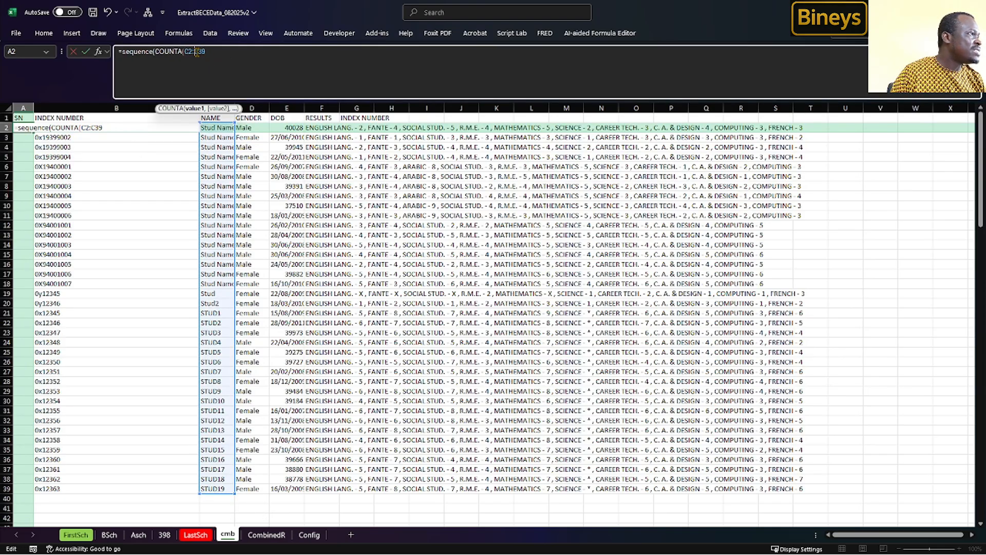
type(".")
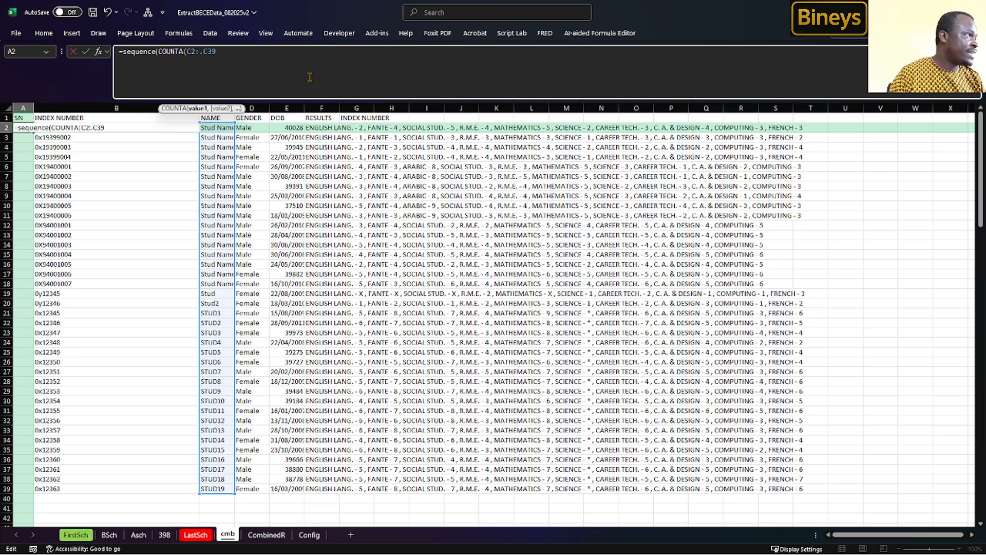
left_click(231, 51)
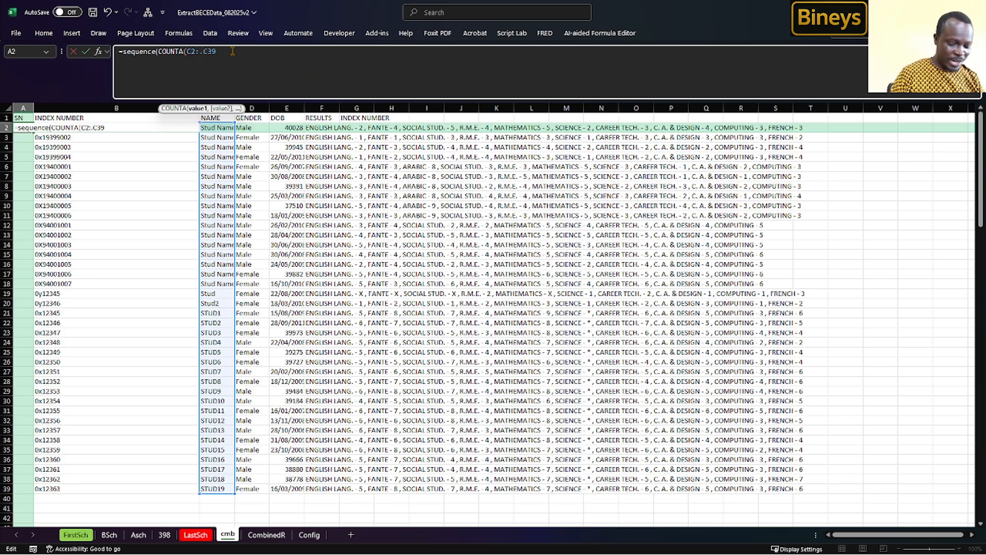
type(")")
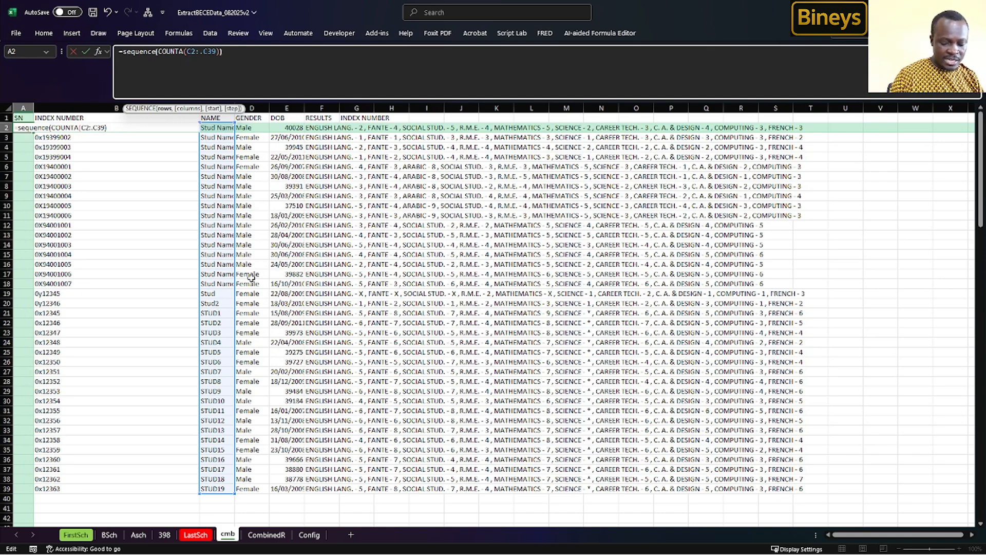
key("Return")
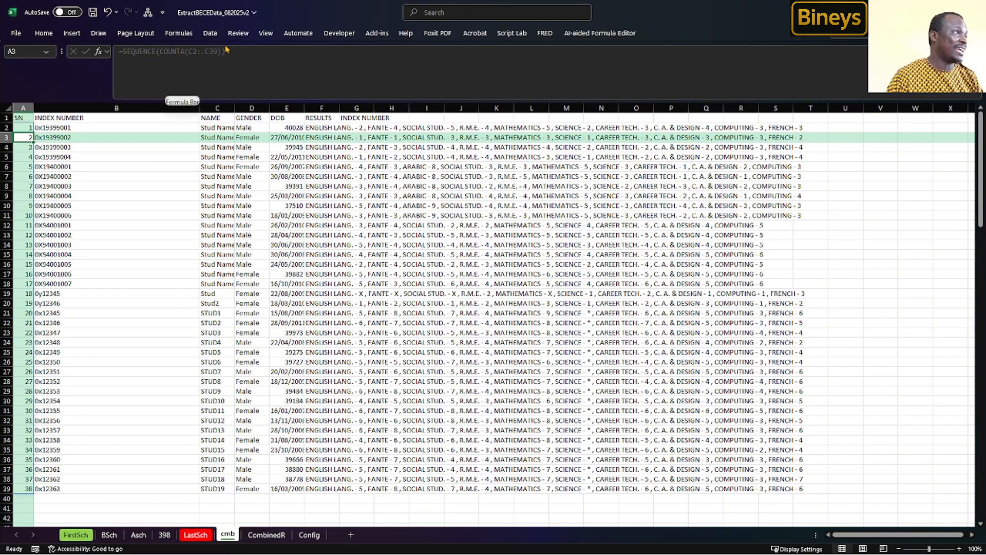
Step: Fit the cmb column widths to their contents and clear the stray INDEX NUMBER header from G1
key("Up")
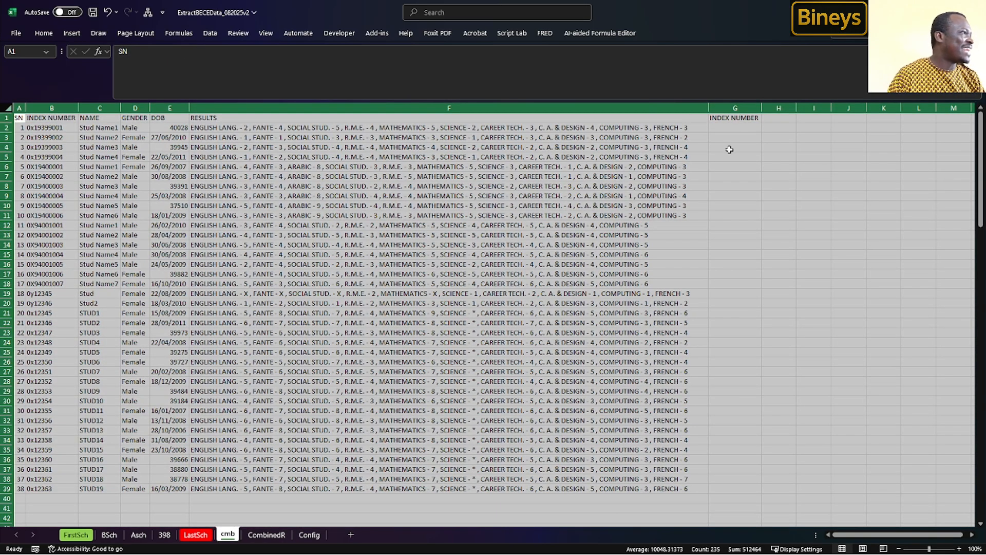
left_click(735, 118)
key("Delete")
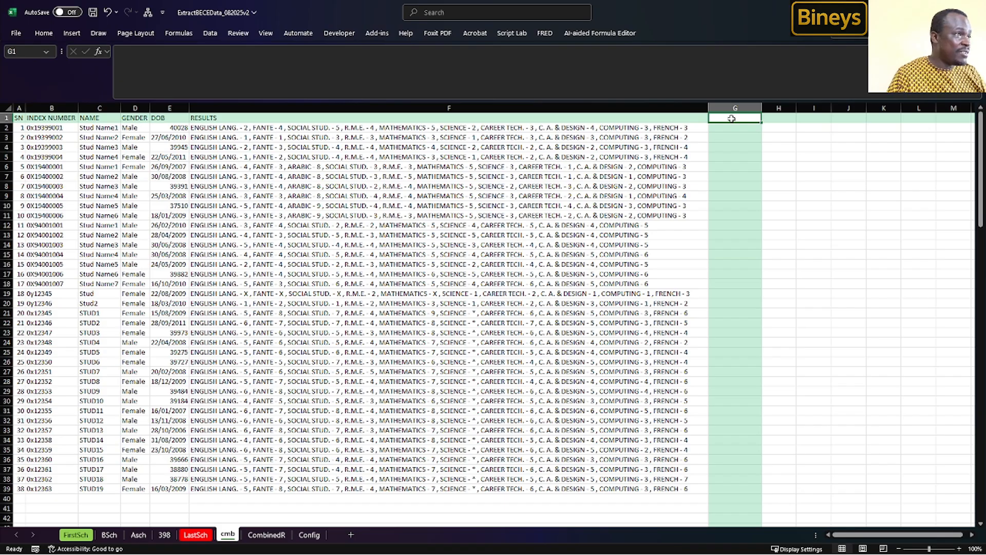
left_click_drag(732, 117, 738, 341)
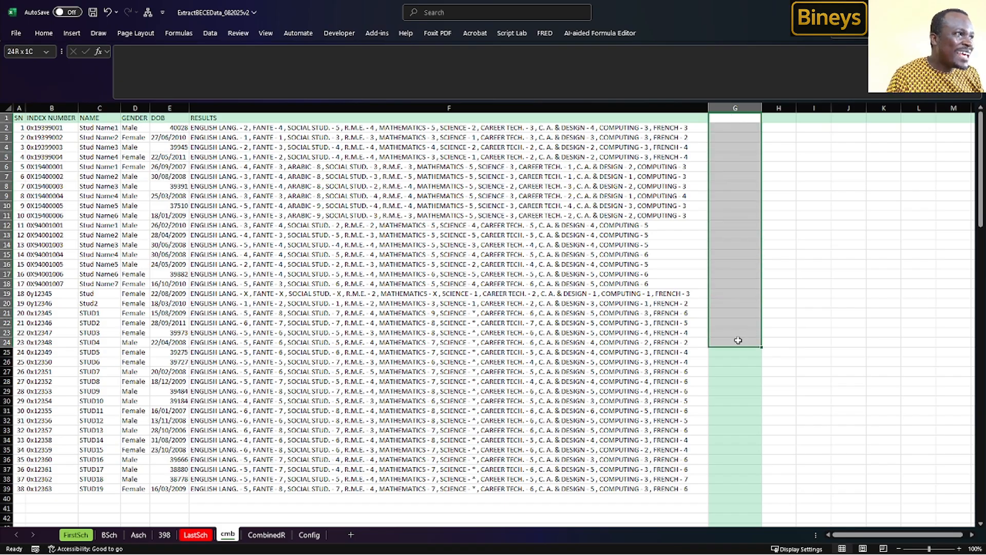
left_click(730, 109)
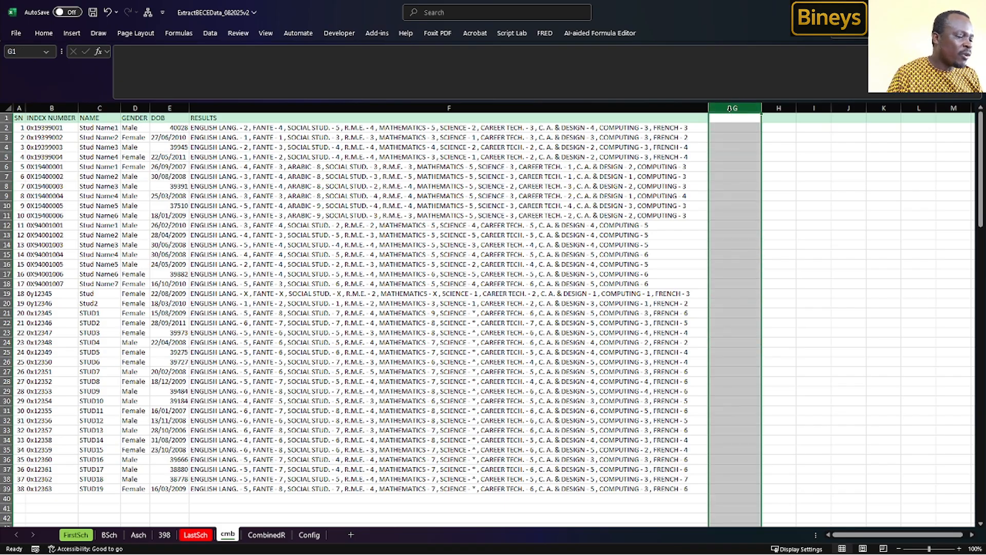
Step: Select the last index number in the combined list, and review the source records on FirstSch, BSch, Asch and 398
key("alt+Tab")
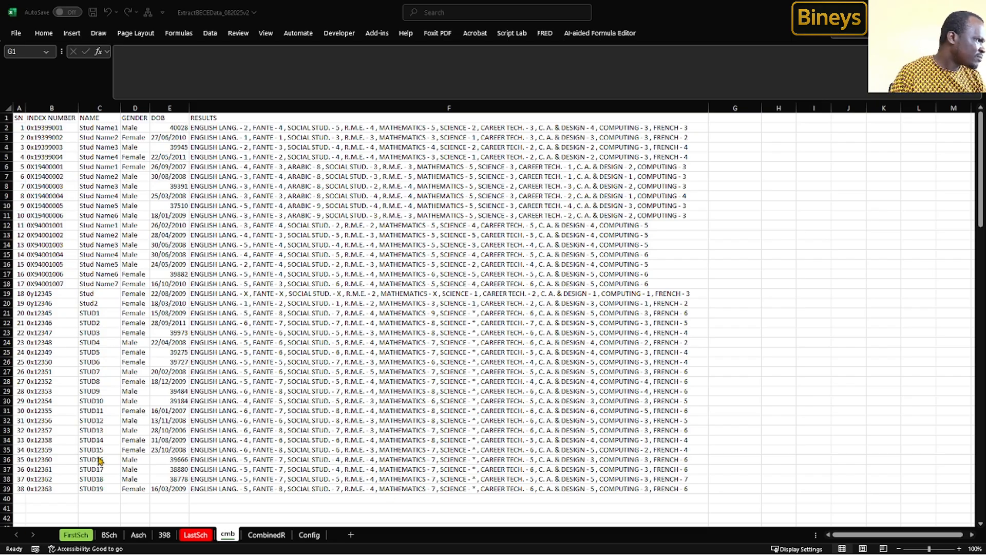
key("ctrl+space")
left_click(54, 488)
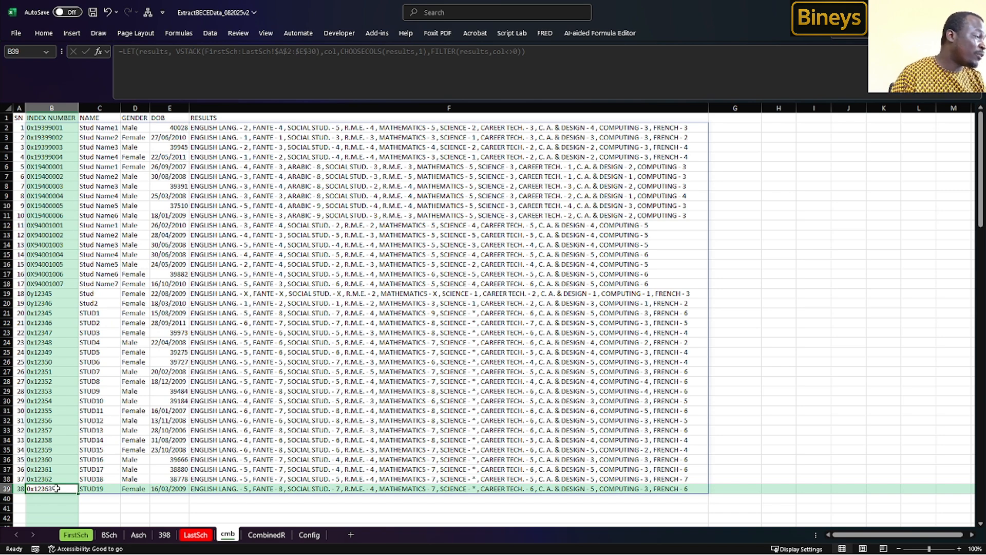
left_click(82, 536)
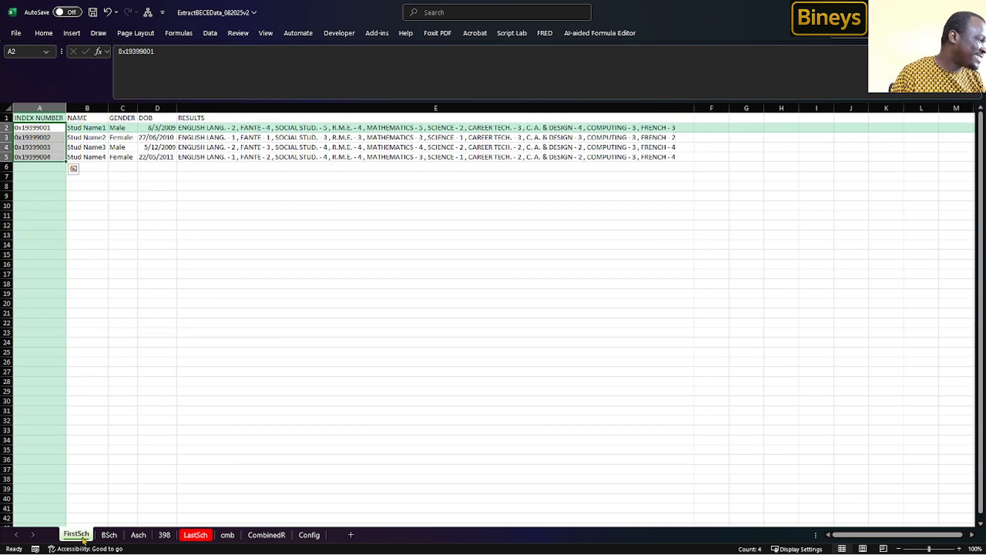
left_click(108, 535)
left_click(137, 536)
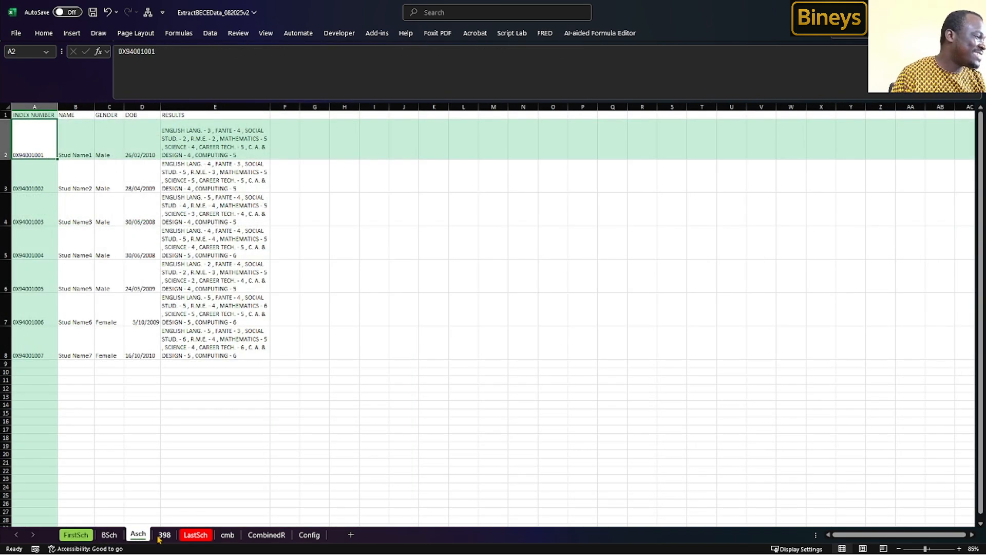
left_click(164, 536)
left_click(77, 536)
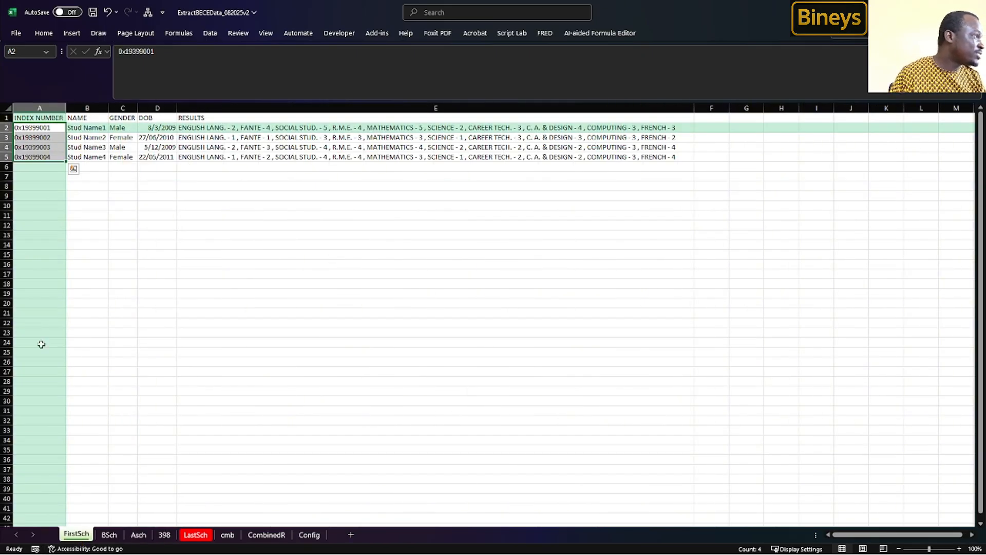
Step: Go to the very last row of the FirstSch sheet, return to its header row, and reopen the cmb sheet
left_click(39, 246)
key("ctrl+Down")
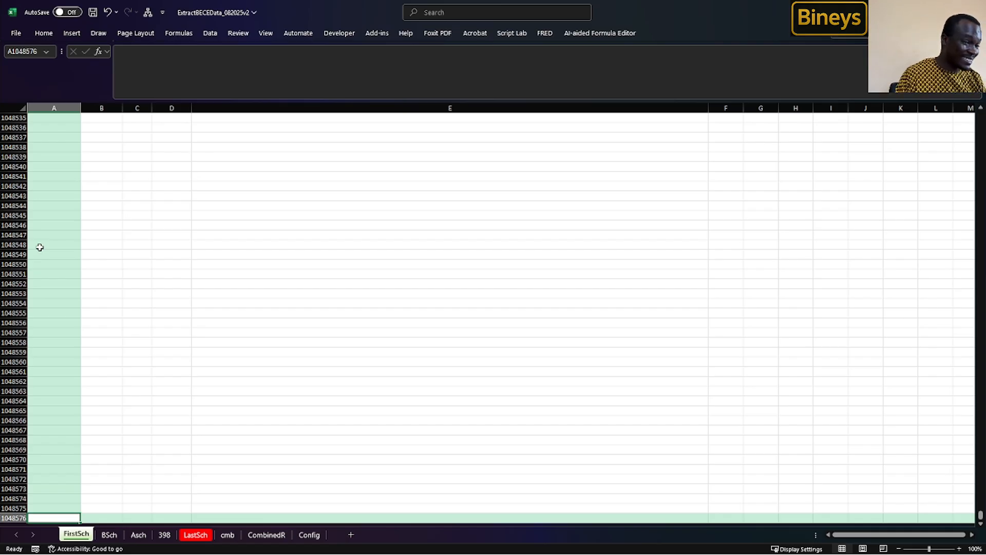
key("ctrl+Up")
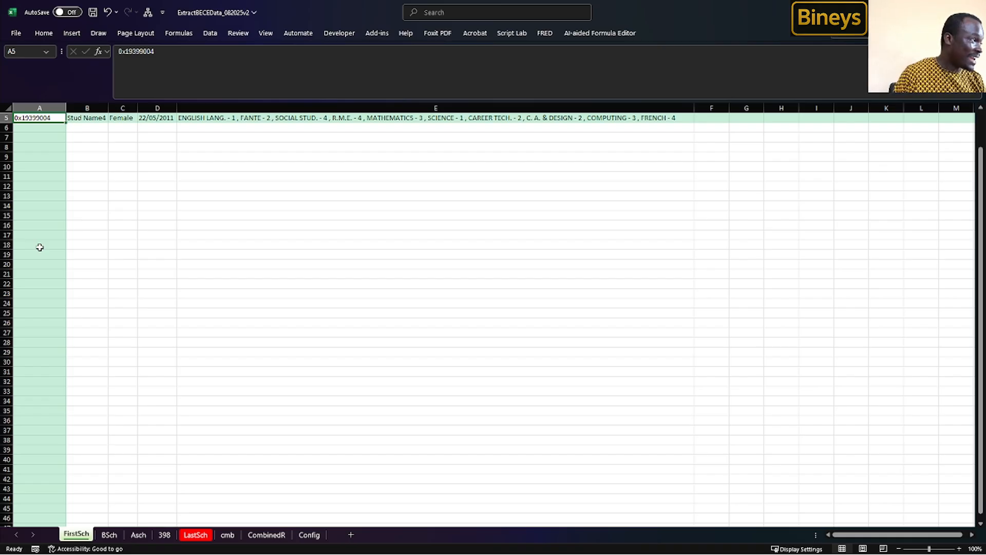
key("ctrl+Up")
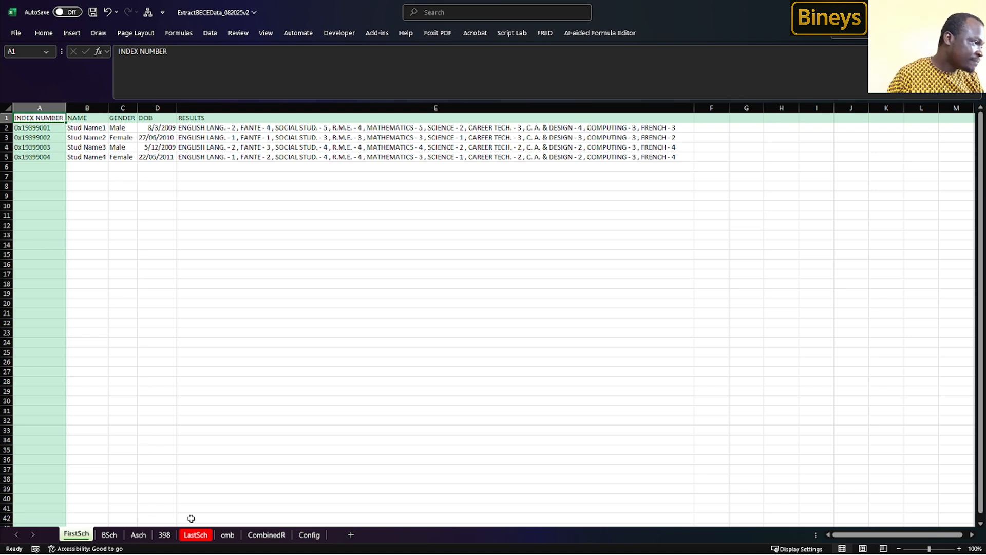
left_click(228, 535)
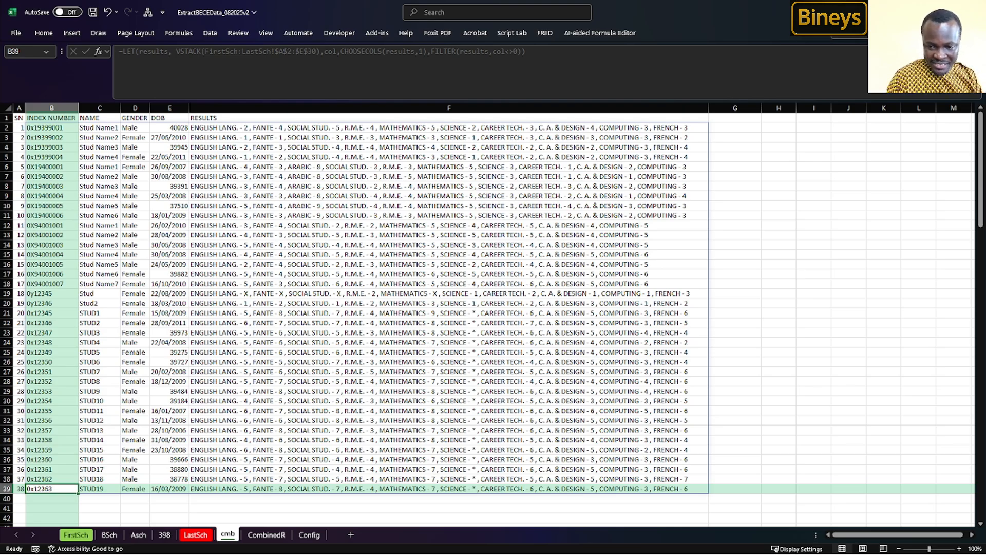
Step: View the Config (2) sheet, and open the Config sheet to inspect its subject and school tables
key("alt+Tab")
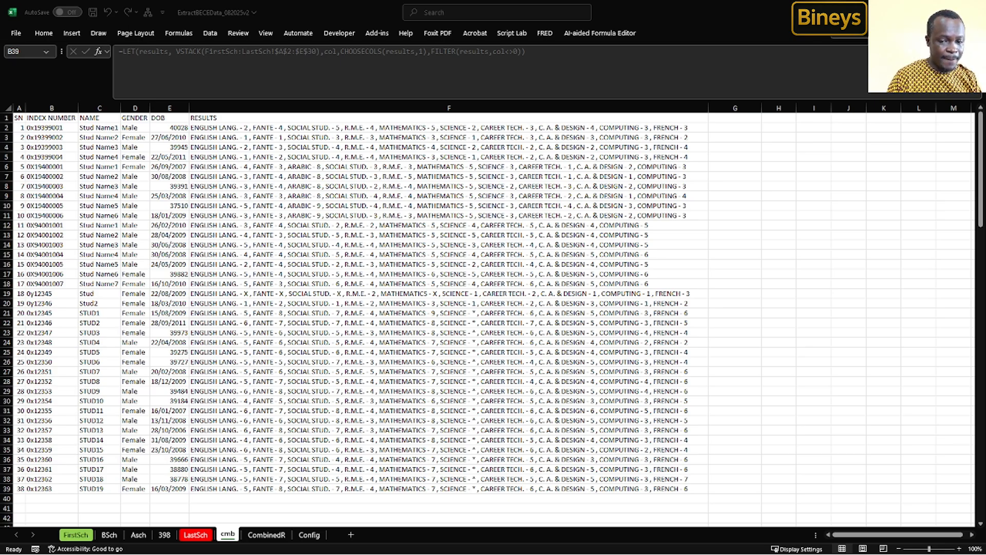
key("ctrl+a")
left_click(344, 536)
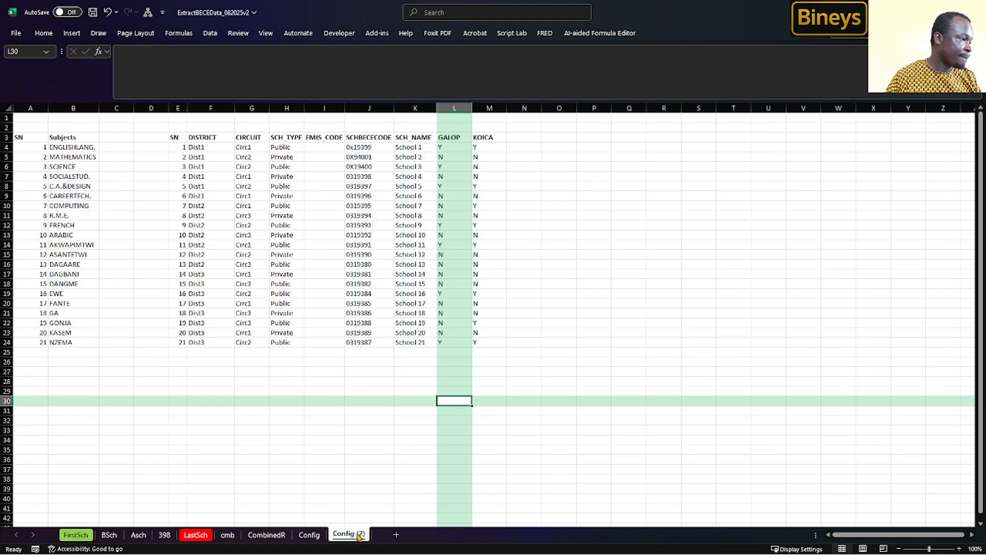
left_click(313, 535)
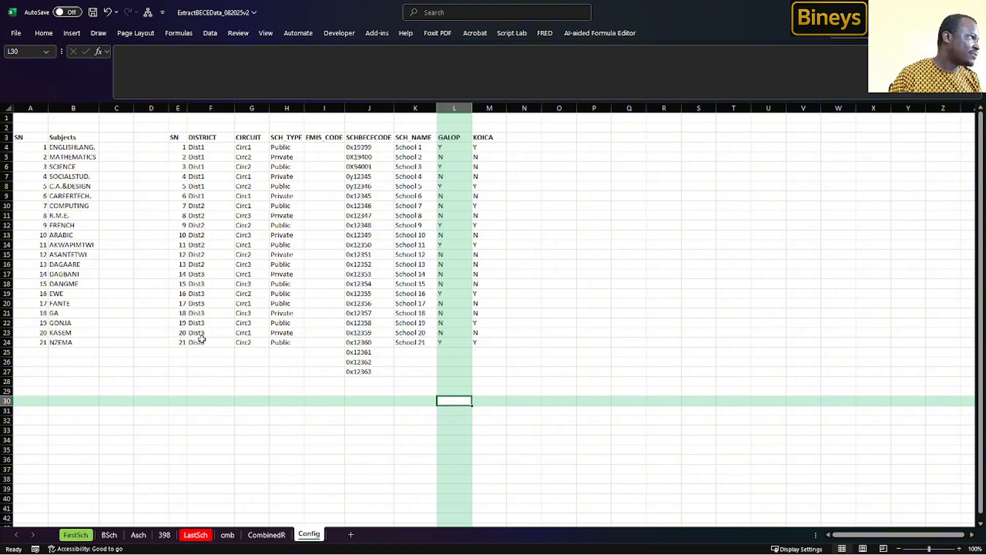
scroll(201, 341, "up", 1, "ctrl")
scroll(202, 341, "up", 1, "ctrl")
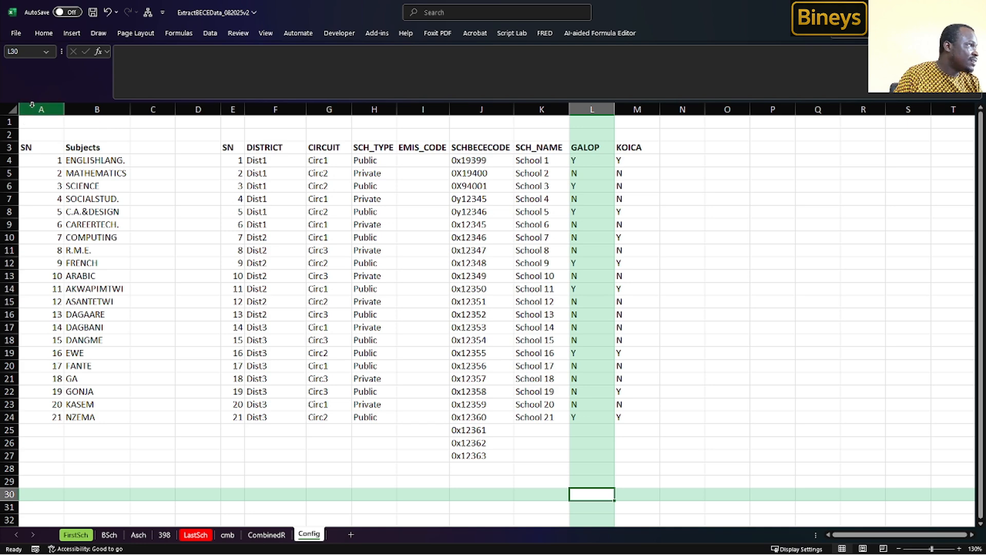
Step: Fill the subjects table in A3:B25 of the Config sheet with yellow
left_click_drag(41, 109, 112, 118)
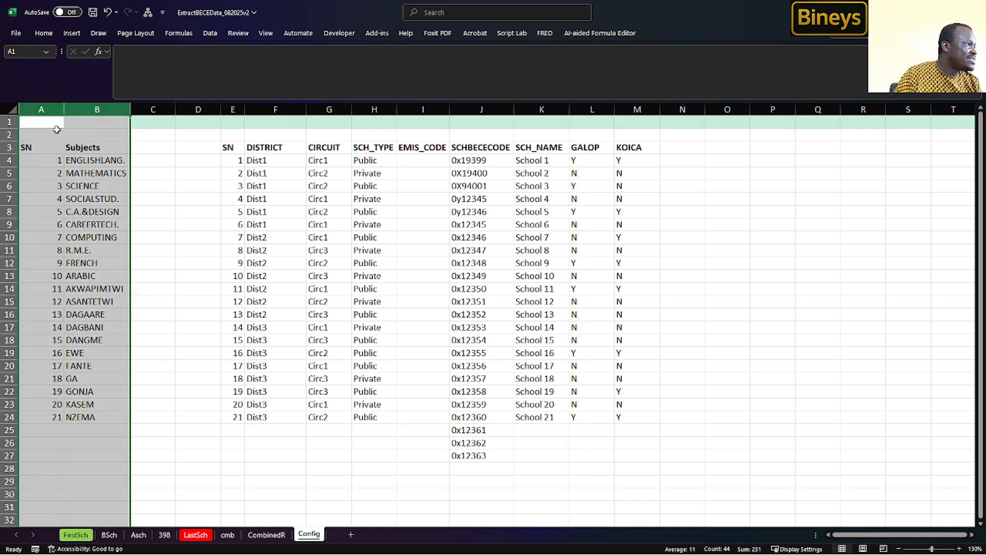
left_click_drag(24, 147, 123, 436)
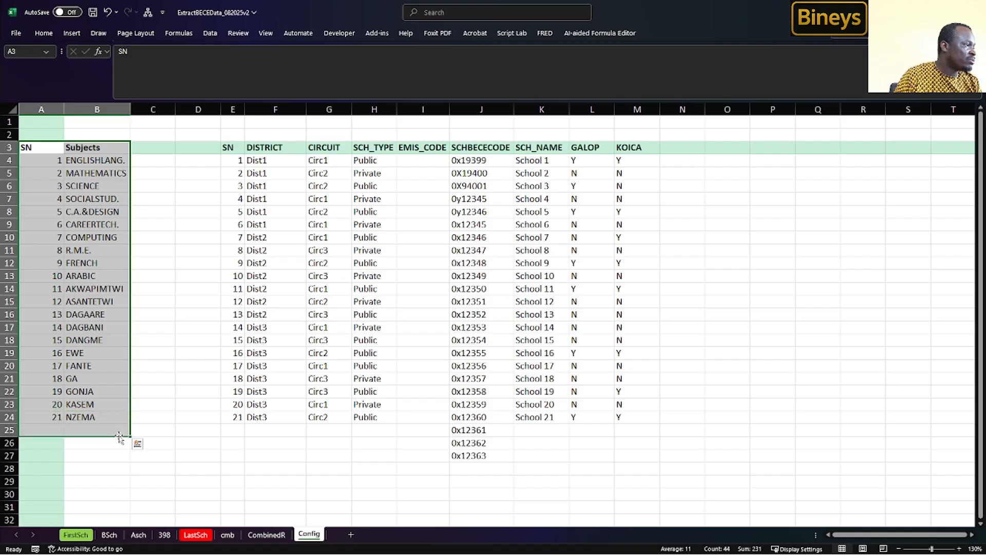
left_click(44, 33)
left_click(142, 69)
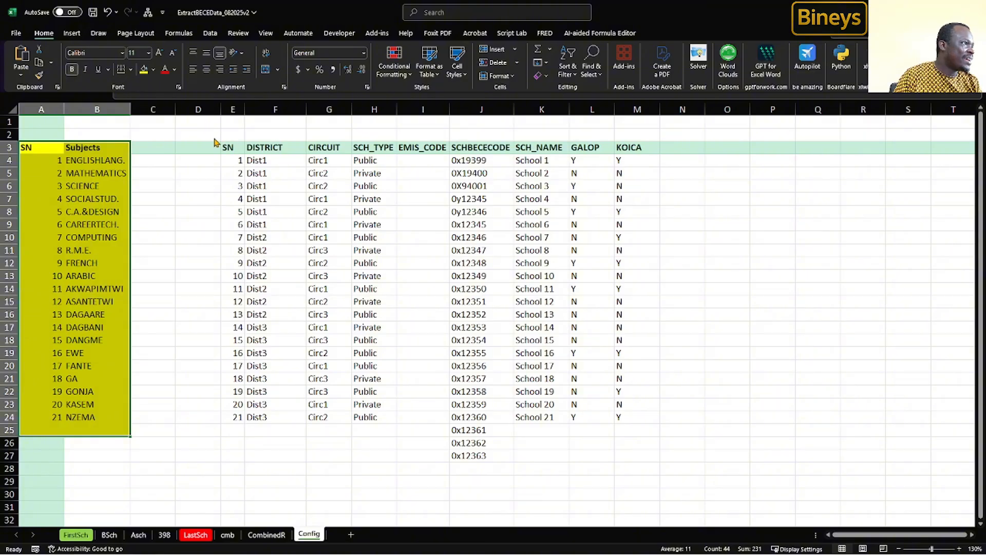
Step: Fill the school details table in E3:M27 of the Config sheet with light grey
left_click(230, 149)
left_click(235, 150)
key("ctrl+a")
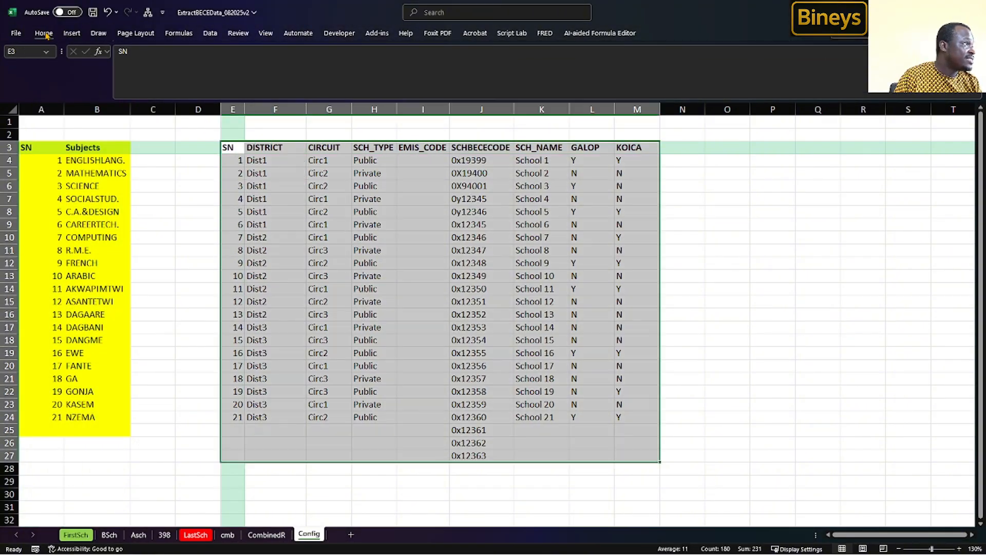
left_click(44, 32)
left_click(153, 75)
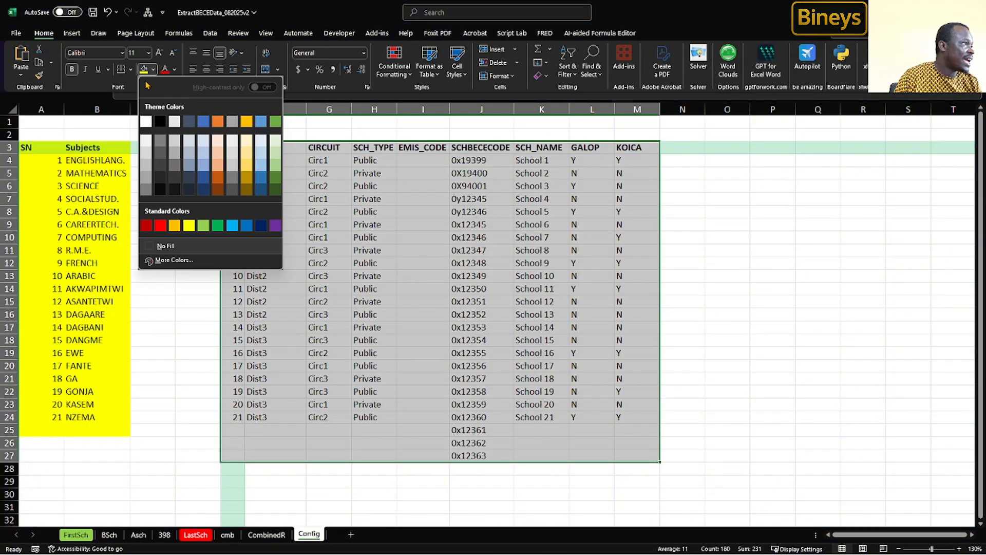
left_click(177, 147)
left_click(327, 193)
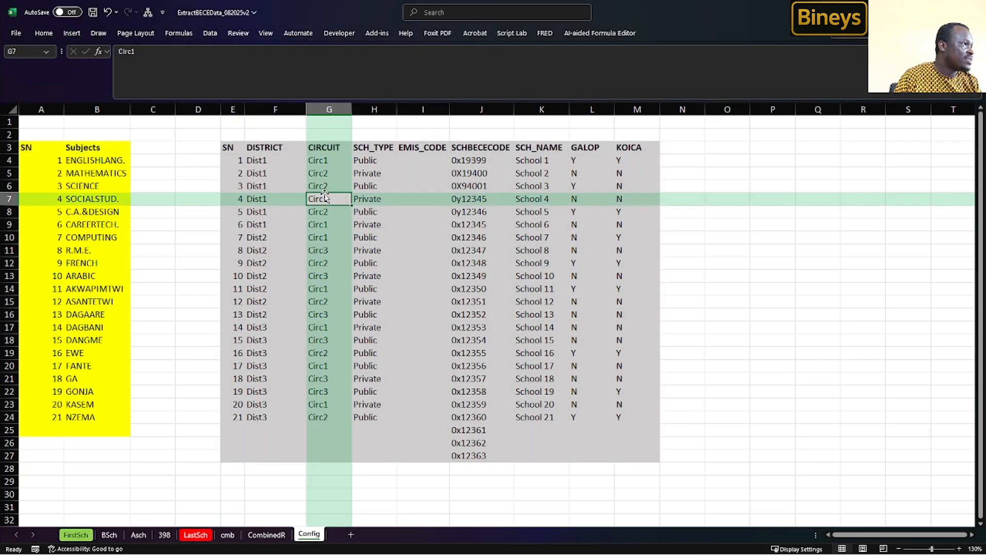
Step: Select the subject names in B4:B24 of the Config sheet, from ENGLISHLANG. to NZEMA
left_click(89, 171)
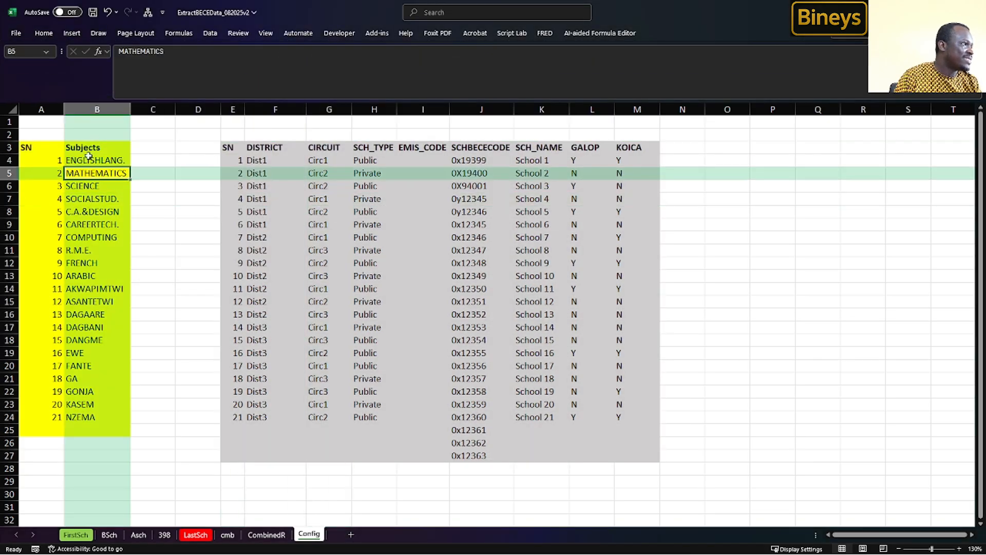
left_click(96, 163)
left_click_drag(96, 163, 73, 416)
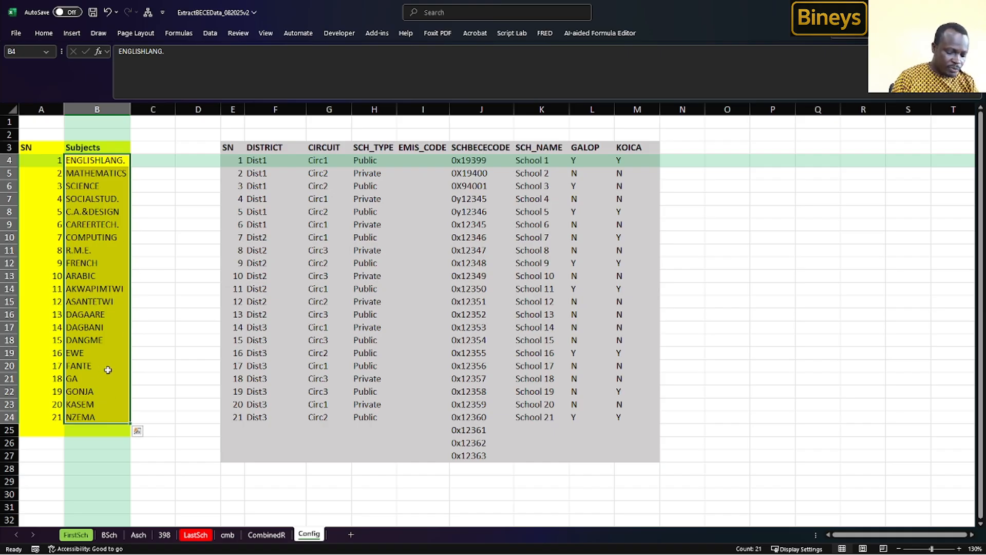
Step: Copy the subject names in B4:B24 and paste them transposed into row 30 of the Config sheet, starting at B30
key("ctrl+c")
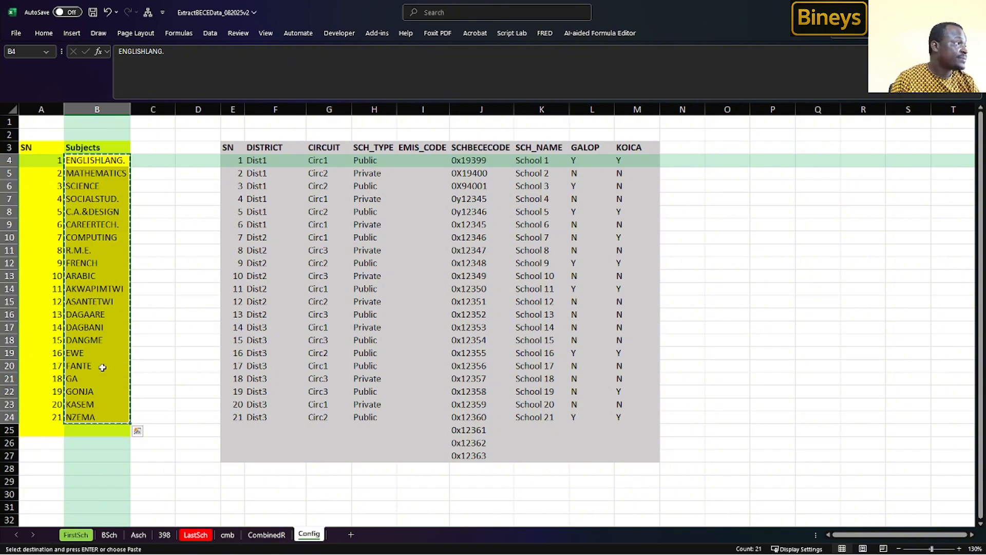
left_click(99, 495)
right_click(99, 495)
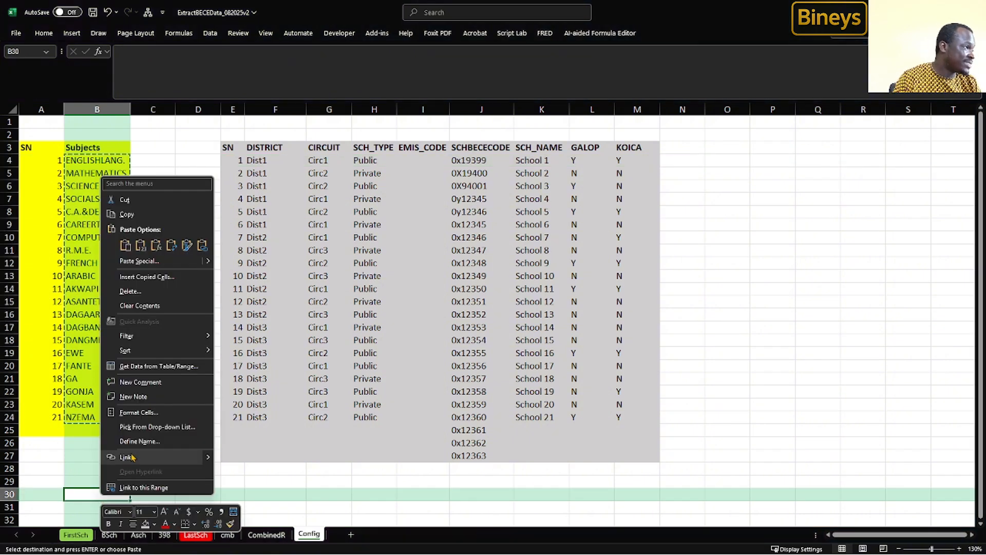
left_click(171, 249)
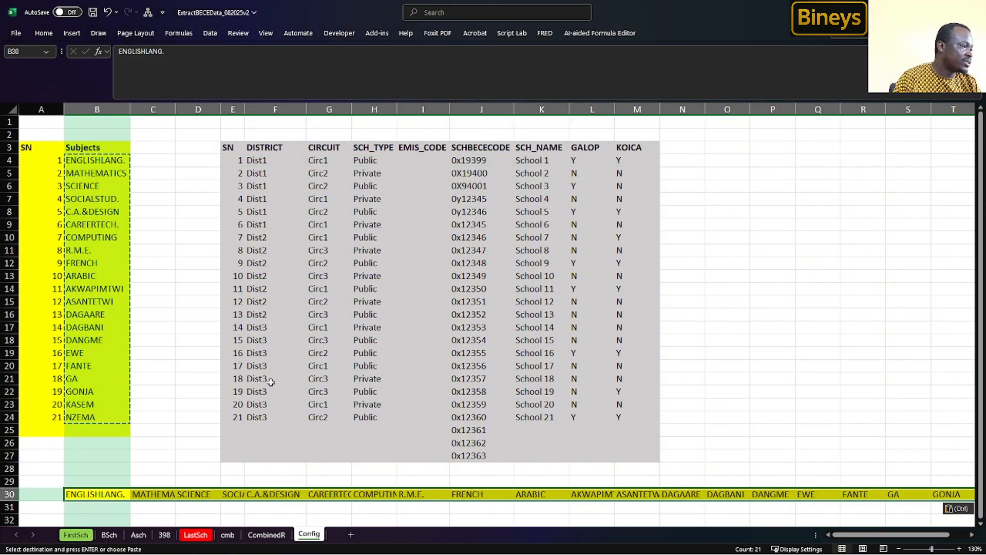
left_click(114, 494)
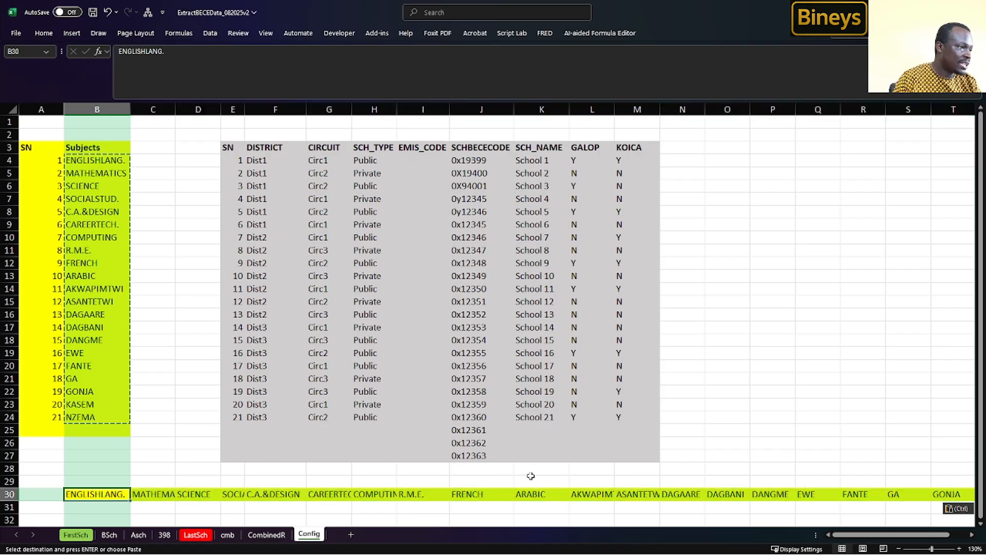
scroll(531, 475, "down", 1, "ctrl")
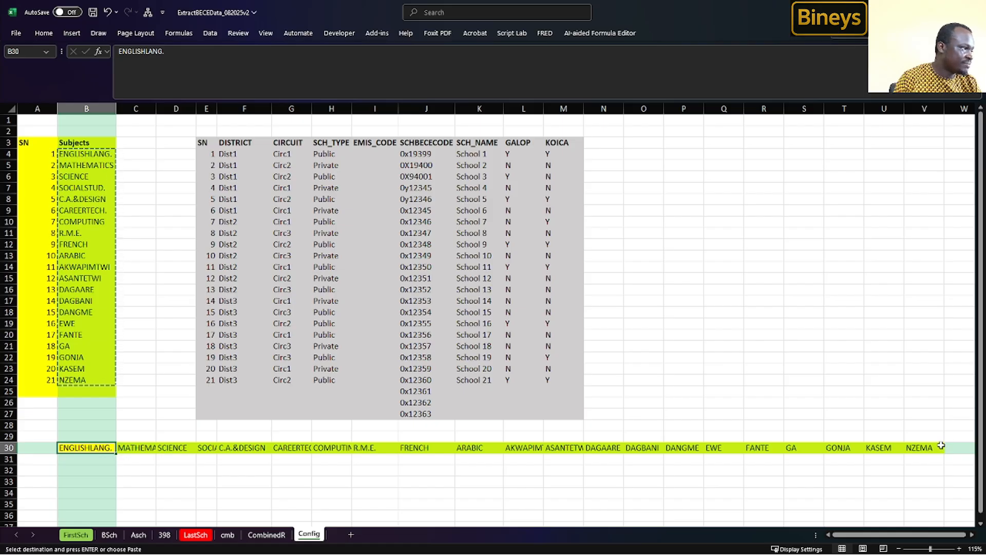
Step: Copy the horizontal subject list in B30:V30 and paste it transposed down column Q, starting at Q3
right_click(91, 447)
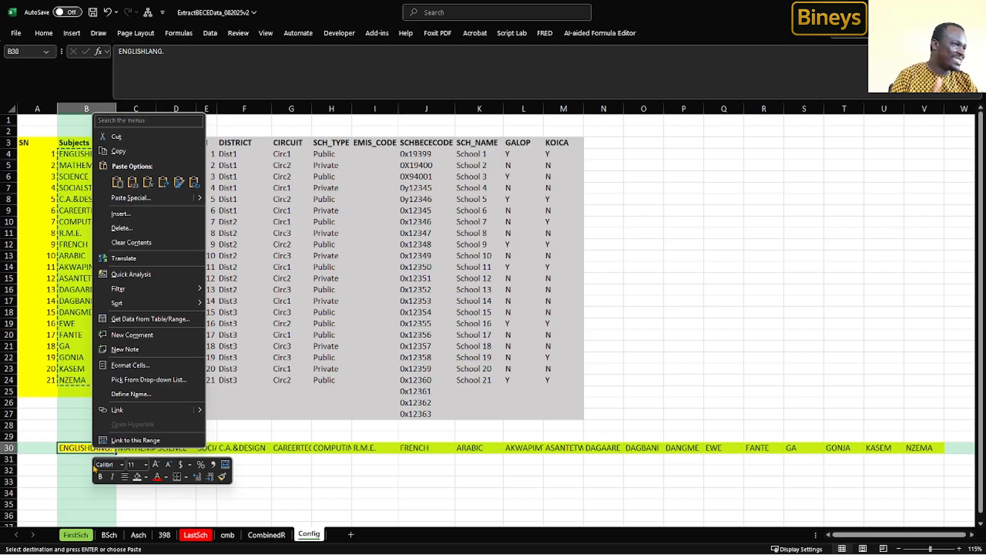
left_click(68, 448)
left_click(909, 447, "shift")
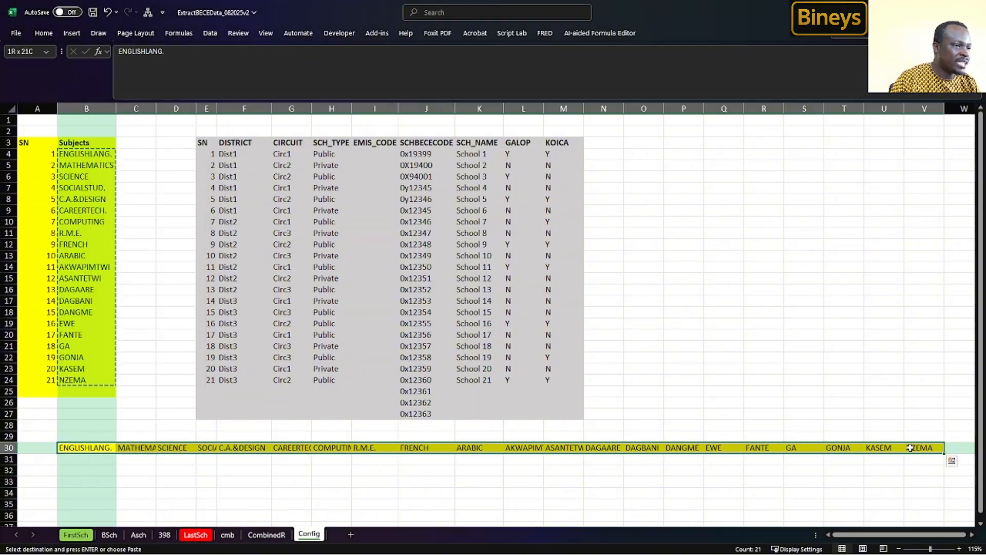
key("ctrl+c")
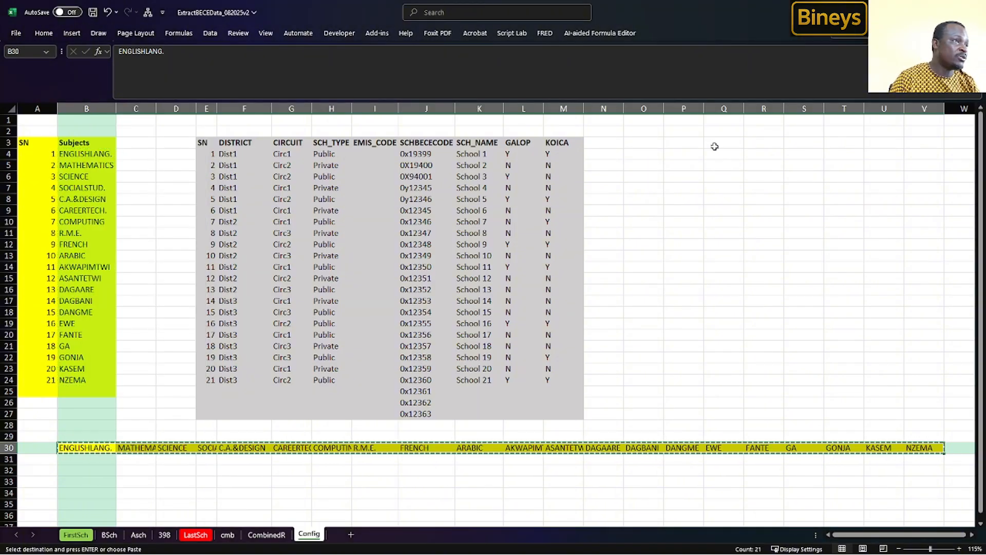
right_click(714, 146)
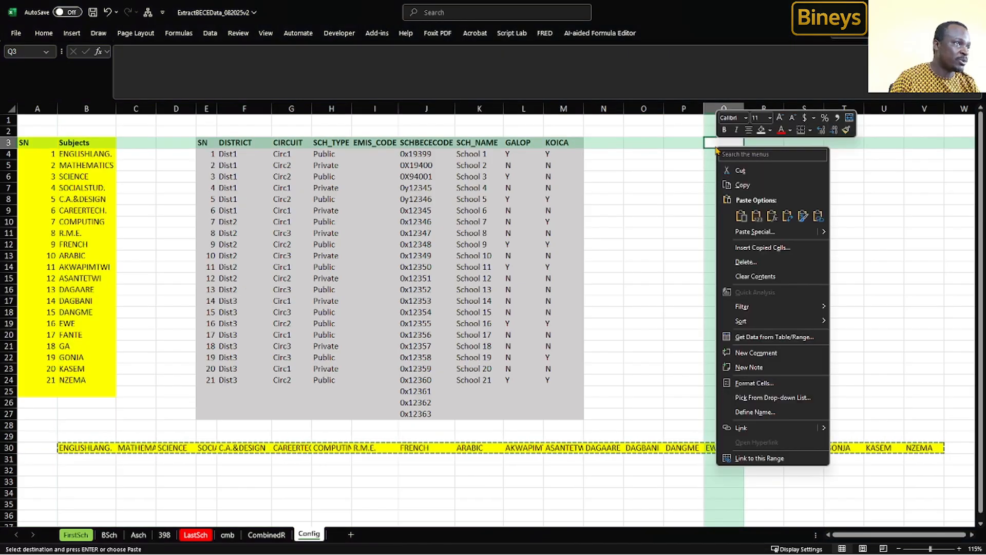
left_click(787, 216)
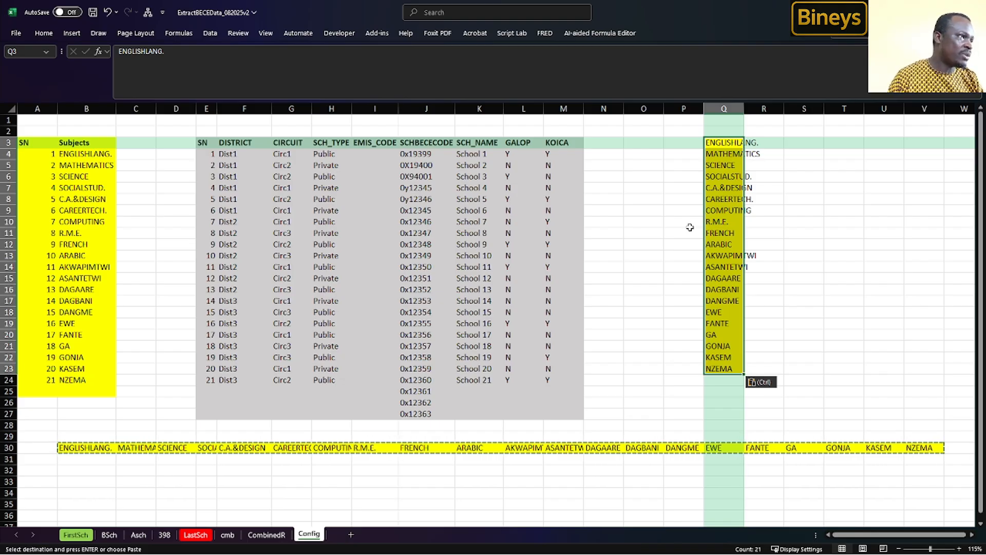
Step: Copy the subject names in B30:V30 of Config and paste them as values into the header row of cmb, starting at G1
left_click(94, 448)
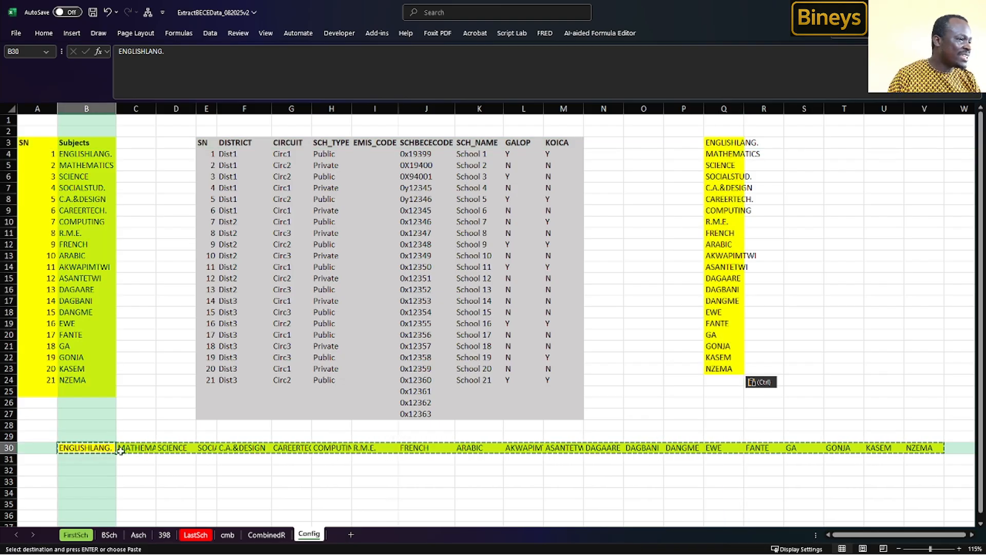
left_click(914, 447, "shift")
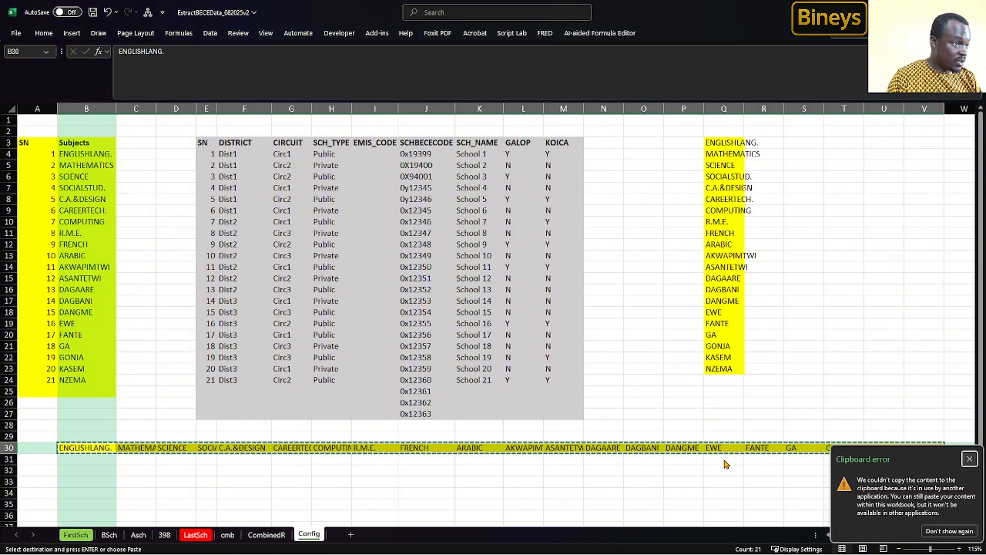
left_click(82, 536)
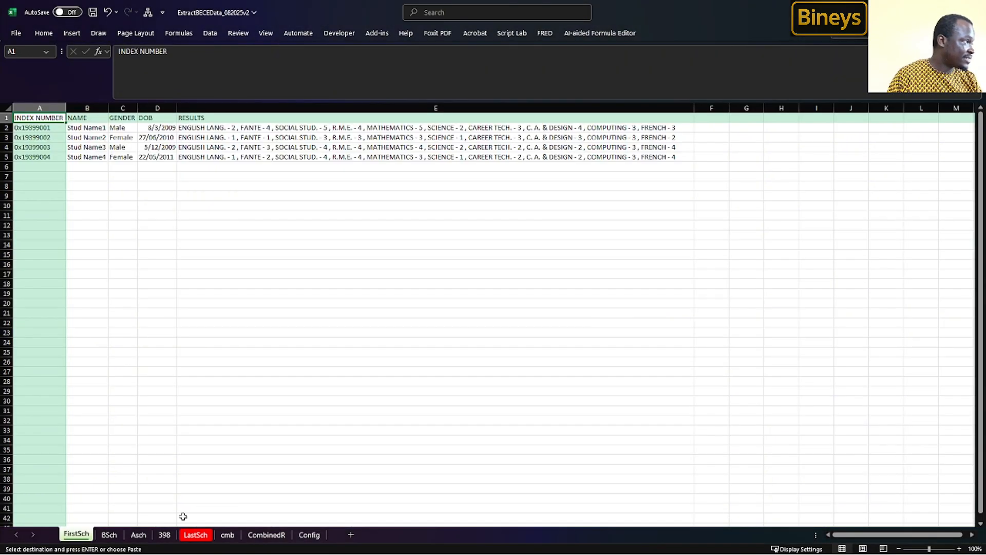
left_click(226, 536)
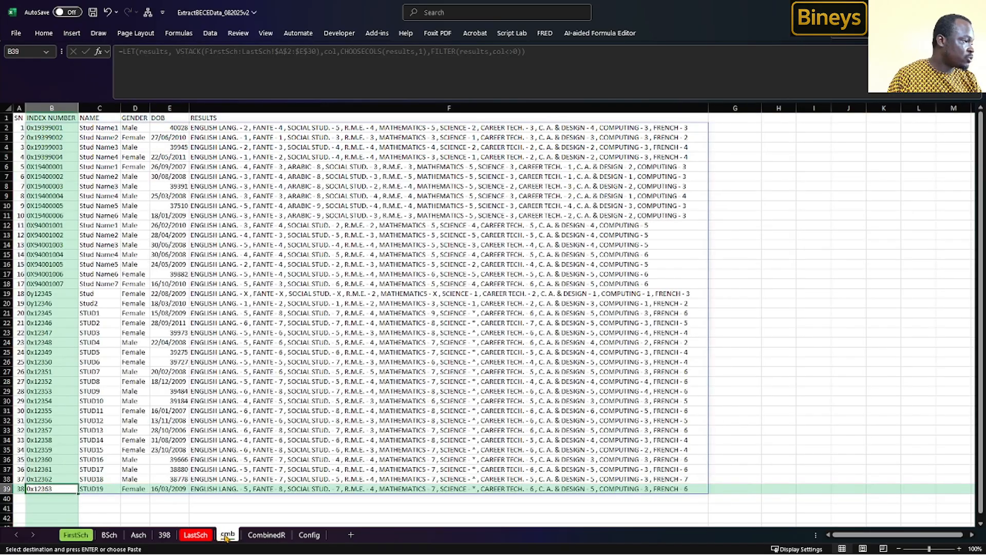
left_click(727, 119)
right_click(728, 120)
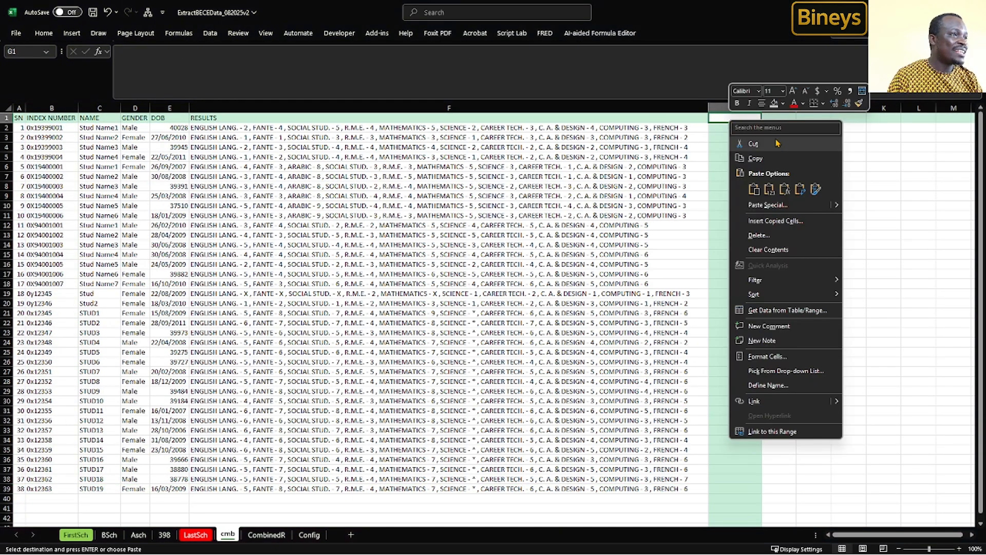
left_click(768, 191)
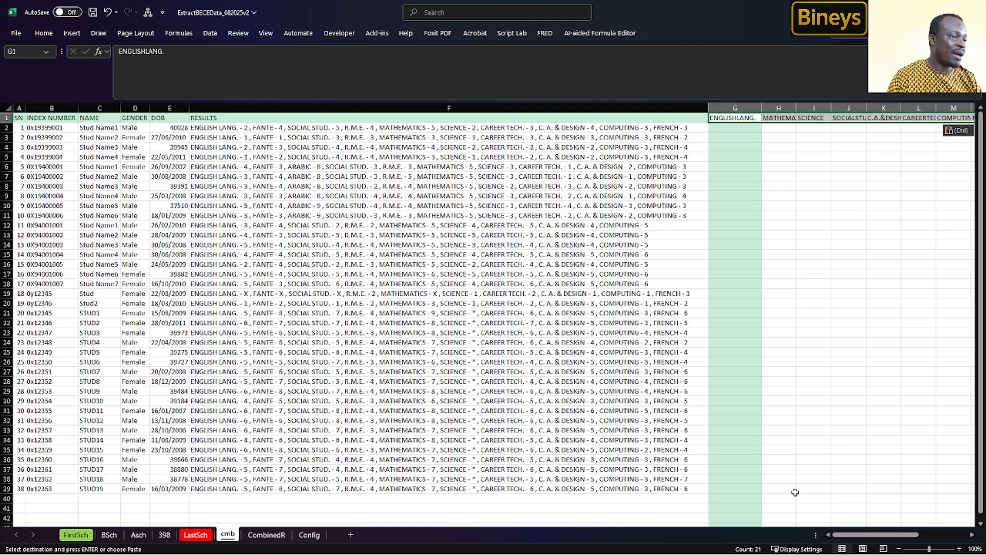
Step: Select cell G2 below the ENGLISHLANG. header on cmb and enlarge the formula bar to fit a multi-line formula
left_click_drag(873, 534, 899, 533)
left_click(448, 129)
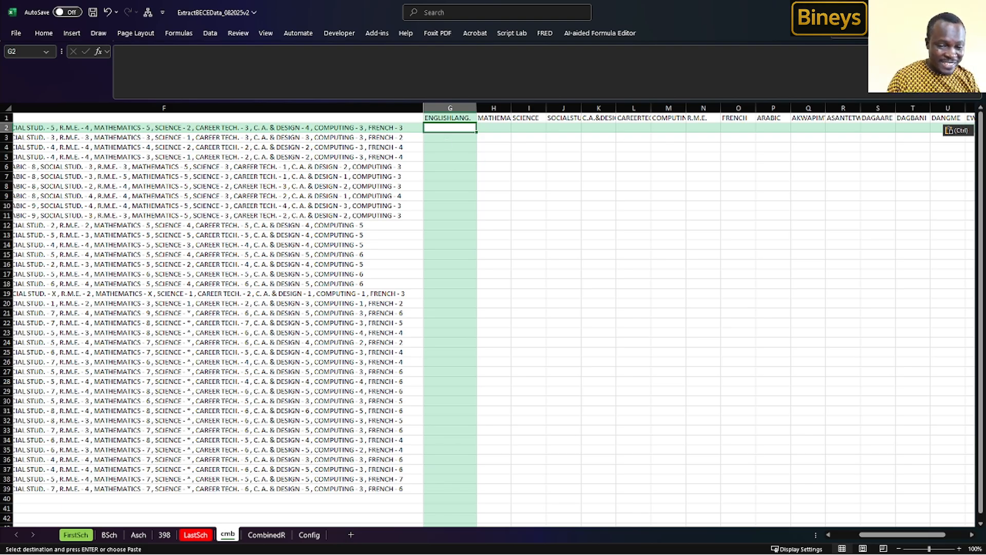
key("alt+Tab")
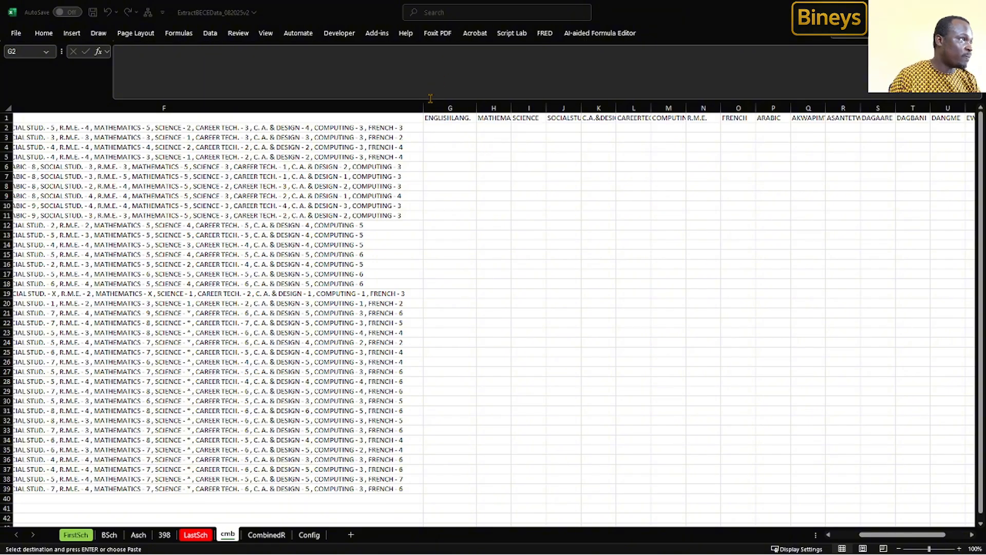
left_click_drag(428, 100, 408, 183)
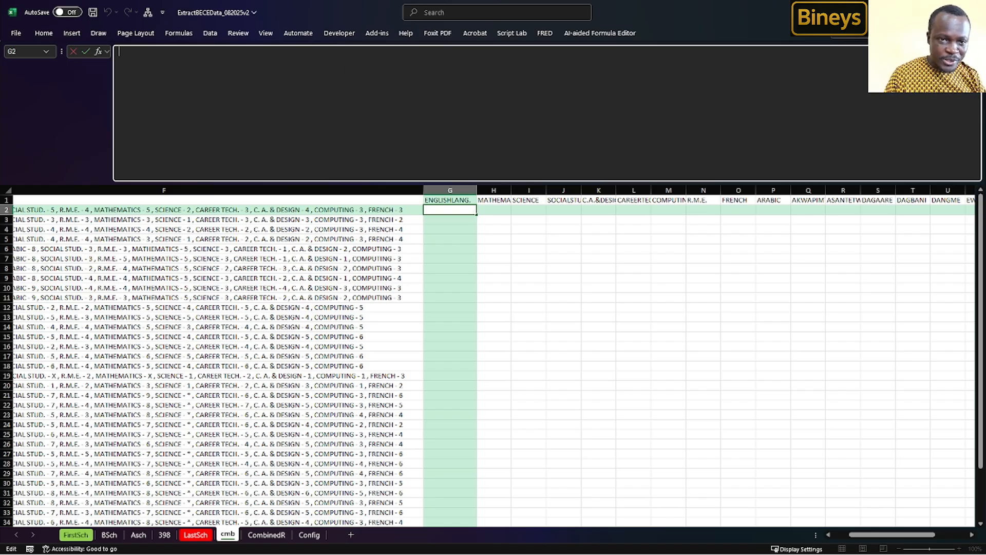
key("alt+Tab")
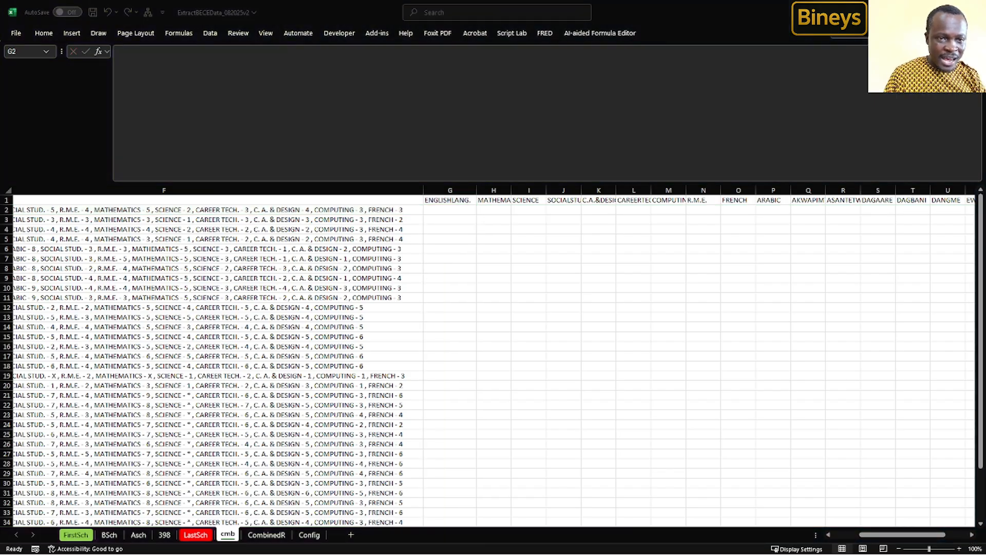
key("alt+Tab")
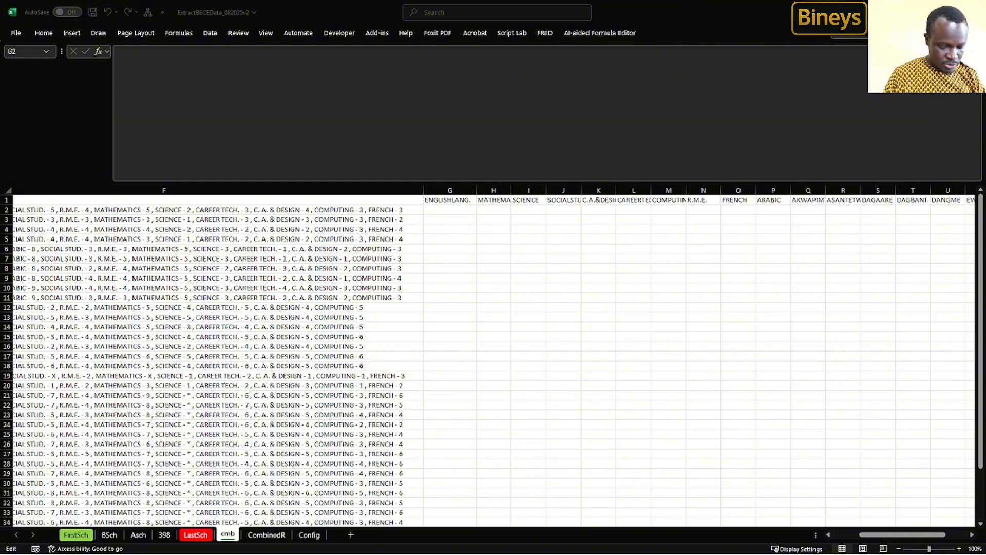
Step: Enter in G2 the formula =BYCOL(G$1:AA$1,LAMBDA(h,LET(a,SUBSTITUTE($F2," ",""),b,h,c,LEN(b),d,SEARCH(b,a)+1,e,RIGHT(LEFT(a,d+c),1),f,VALUE(e),g,IF(ISNUMBER(f),f,IF(e="X",88,IF(e="*",77,99))),IFERROR(g,99))))
left_click(131, 54)
key("ctrl+v")
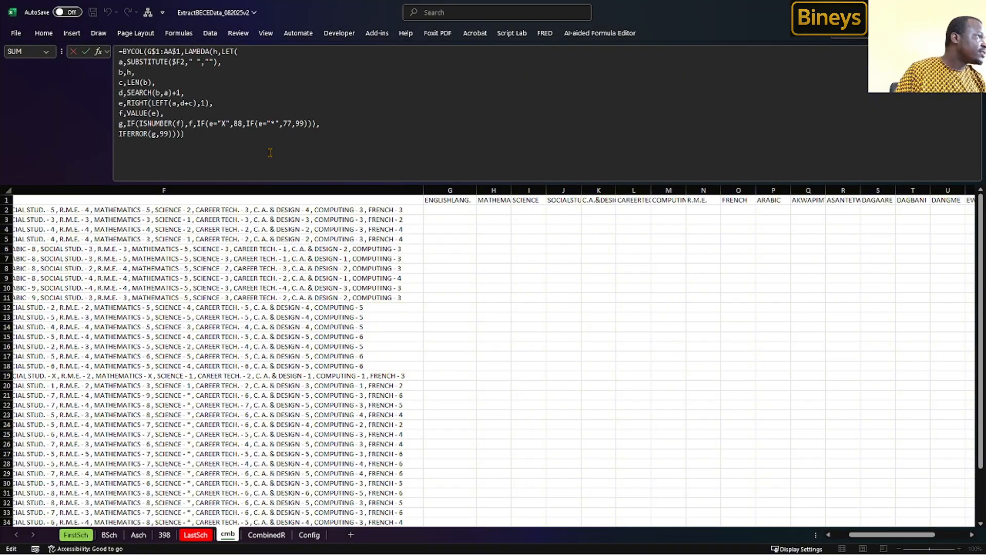
left_click(226, 73)
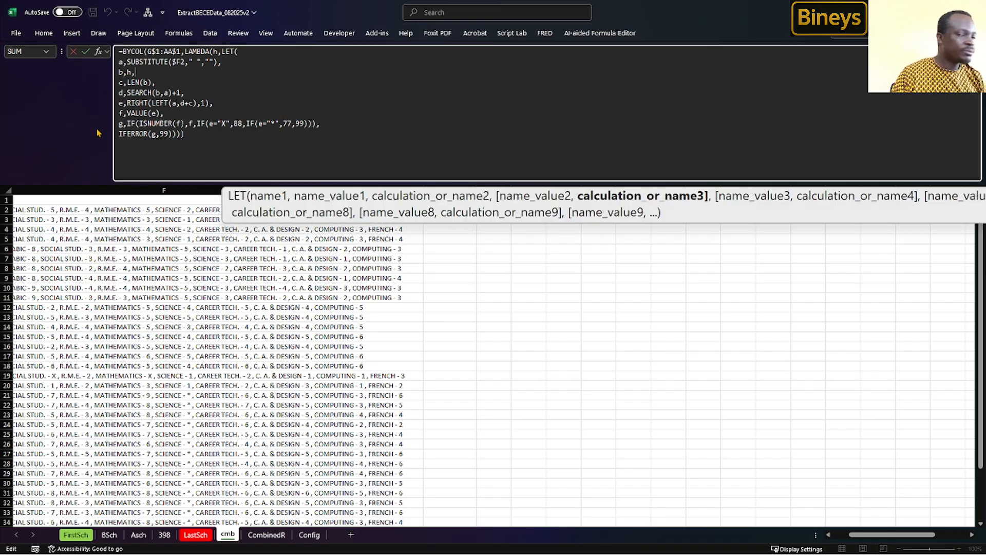
key("Return")
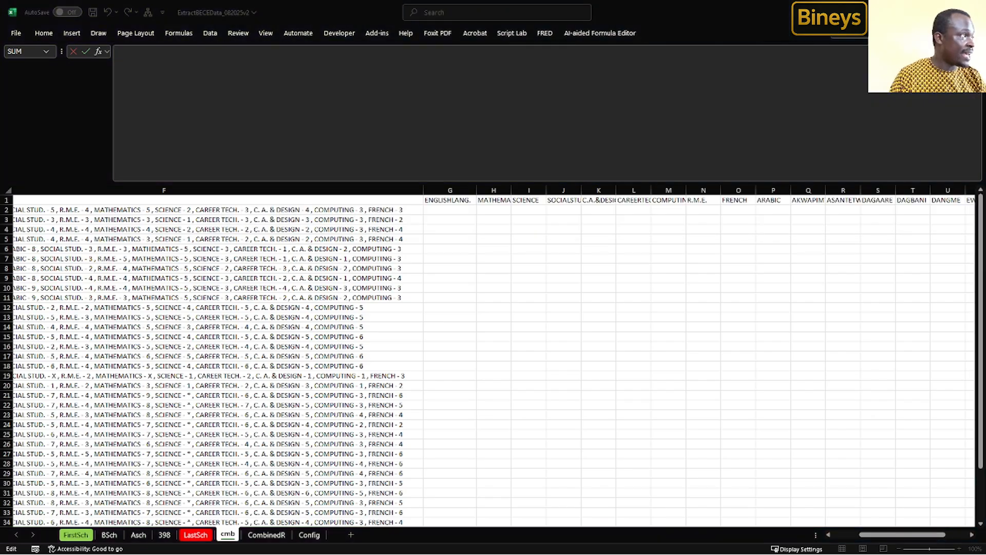
left_click(302, 95)
key("ctrl+v")
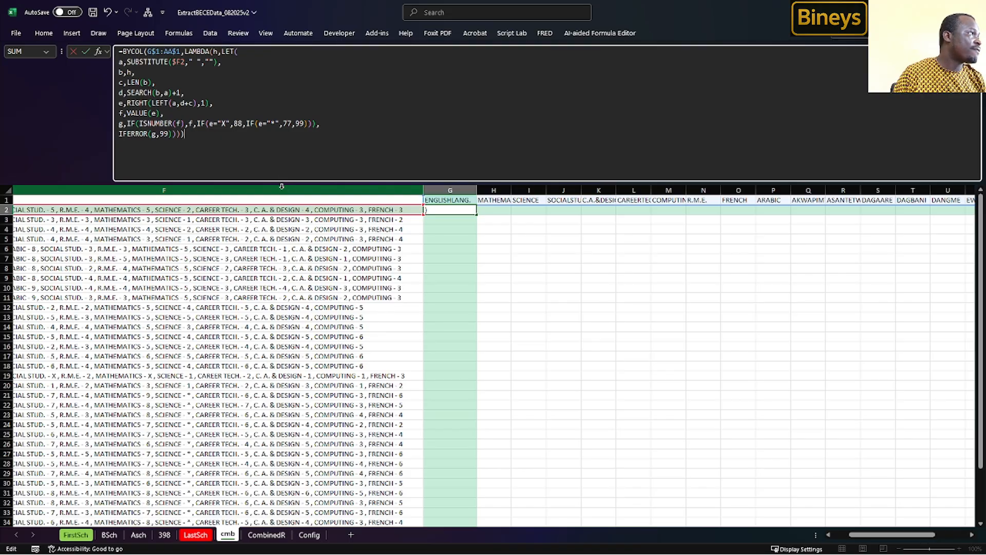
Step: Check the formula's references to the results in F2 and the subject headers in G1:AA1, and commit it in G2
mouse_move(866, 537)
left_mouse_down()
mouse_move(842, 538)
mouse_move(859, 536)
left_mouse_up()
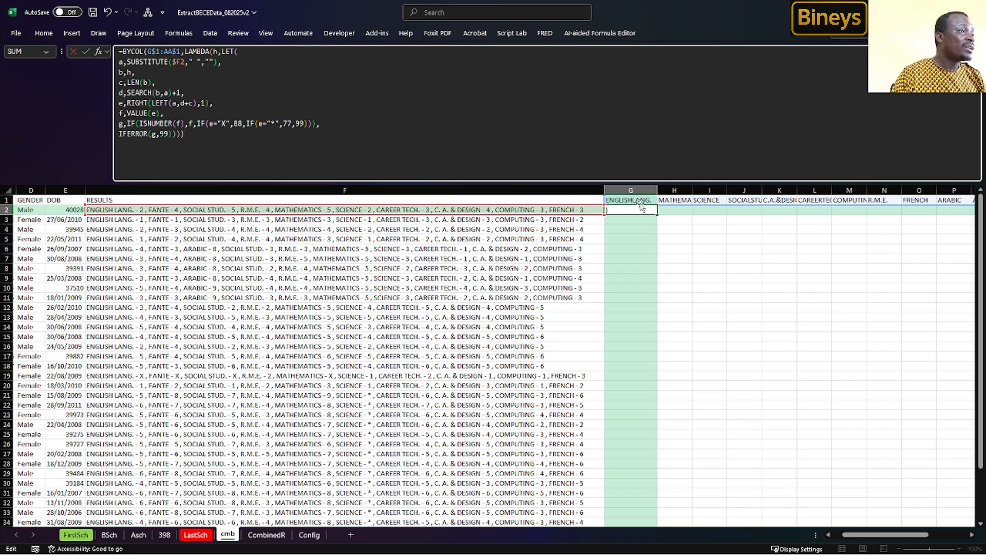
left_click_drag(850, 534, 919, 534)
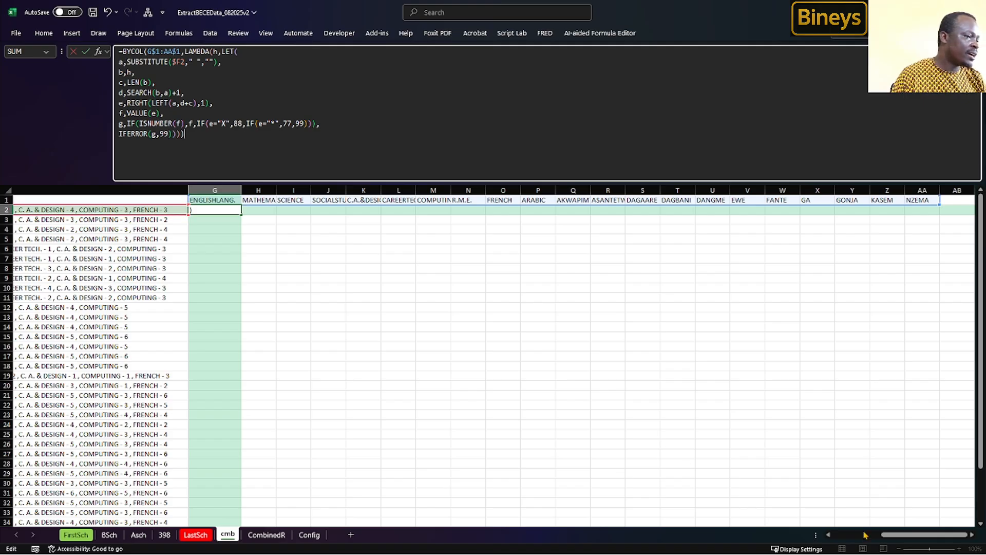
scroll(899, 534, "left", 5)
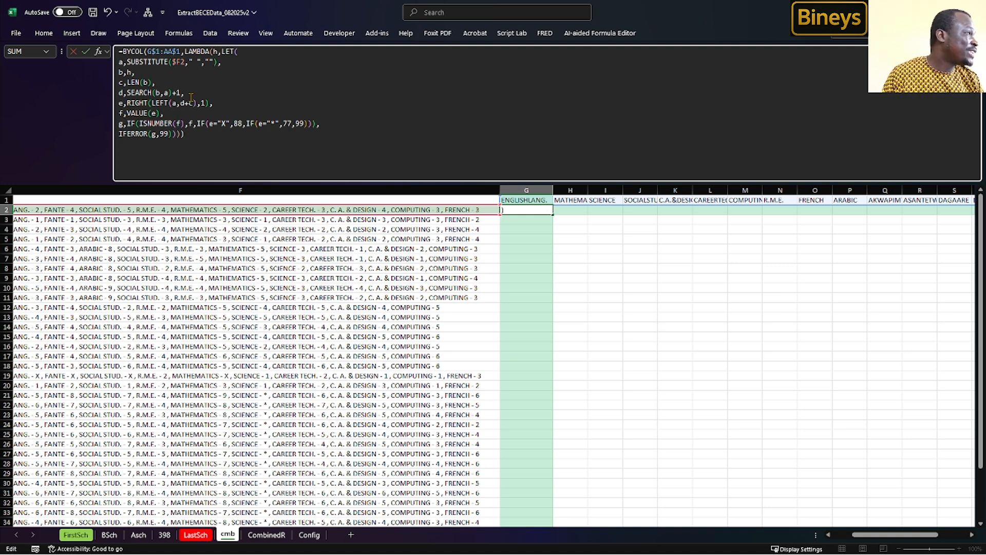
left_click(124, 125)
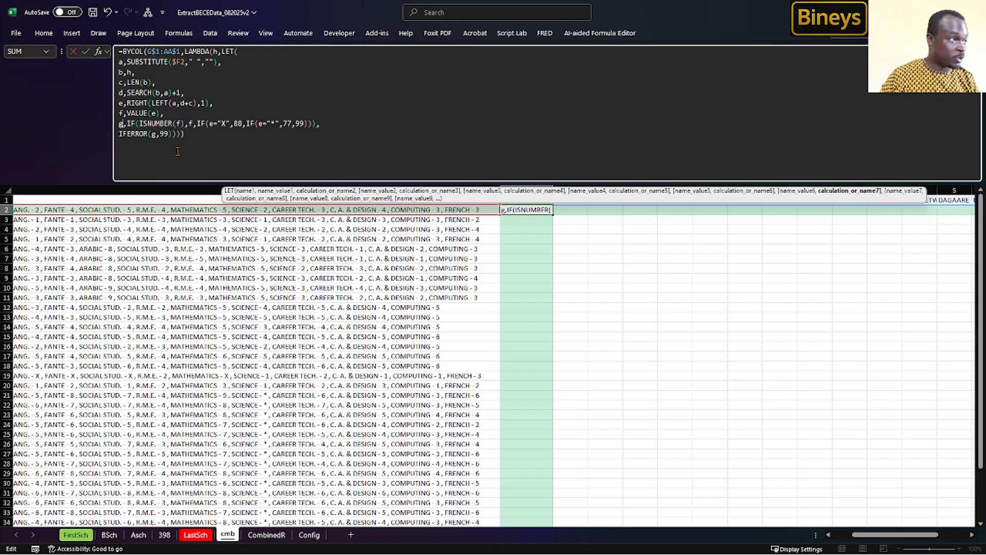
key("Return")
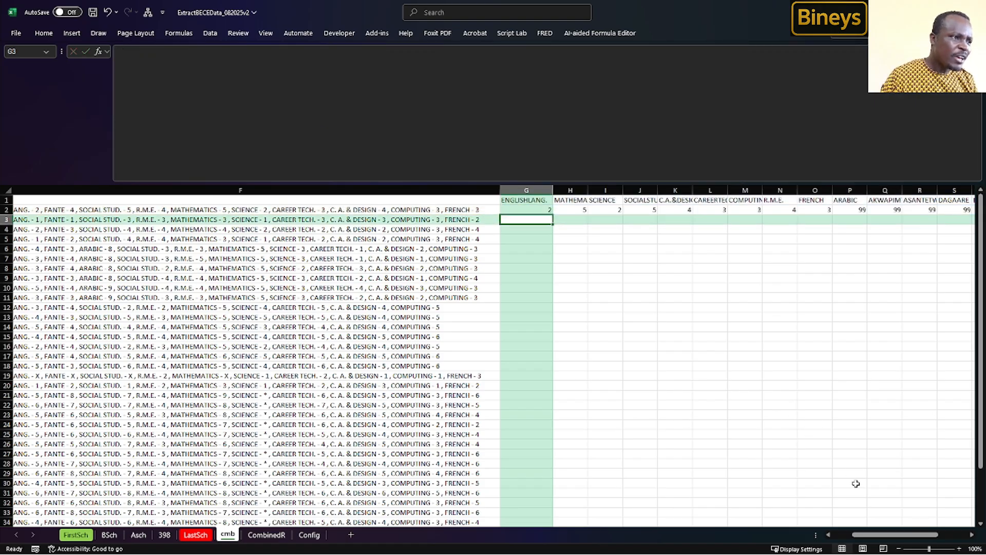
Step: Compare the RESULTS text in F2 with the subject grades extracted in row 2 from G2 onward
left_click_drag(875, 539, 863, 539)
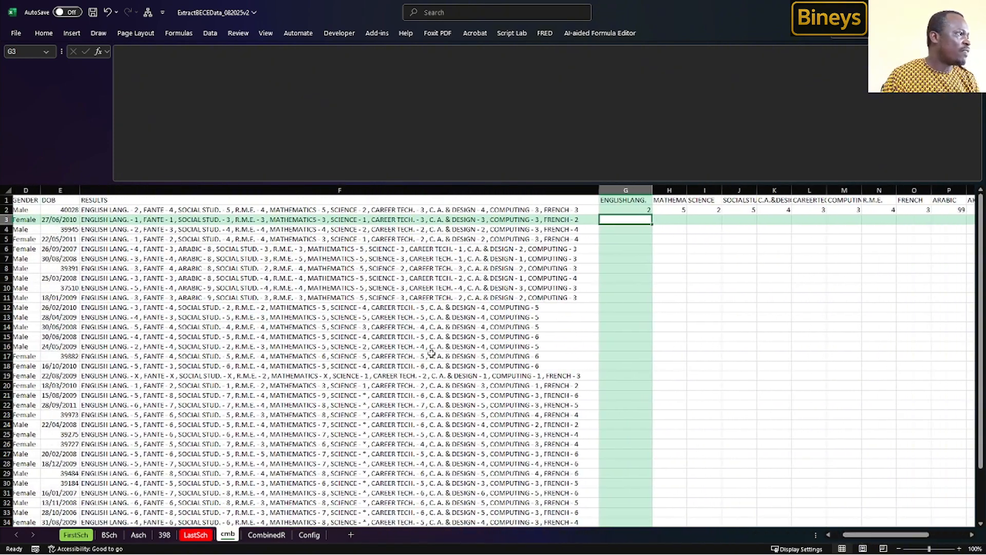
left_click(190, 211)
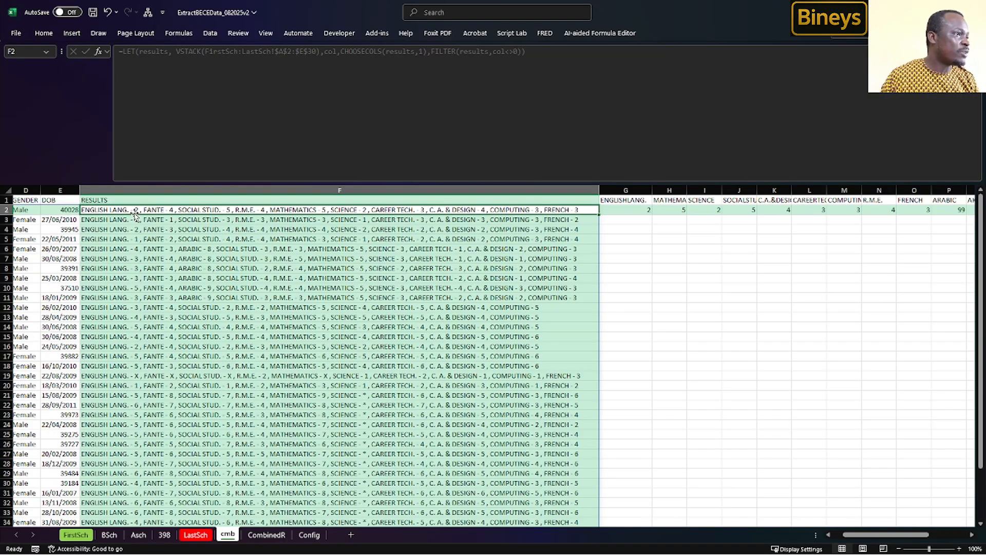
left_click(636, 211)
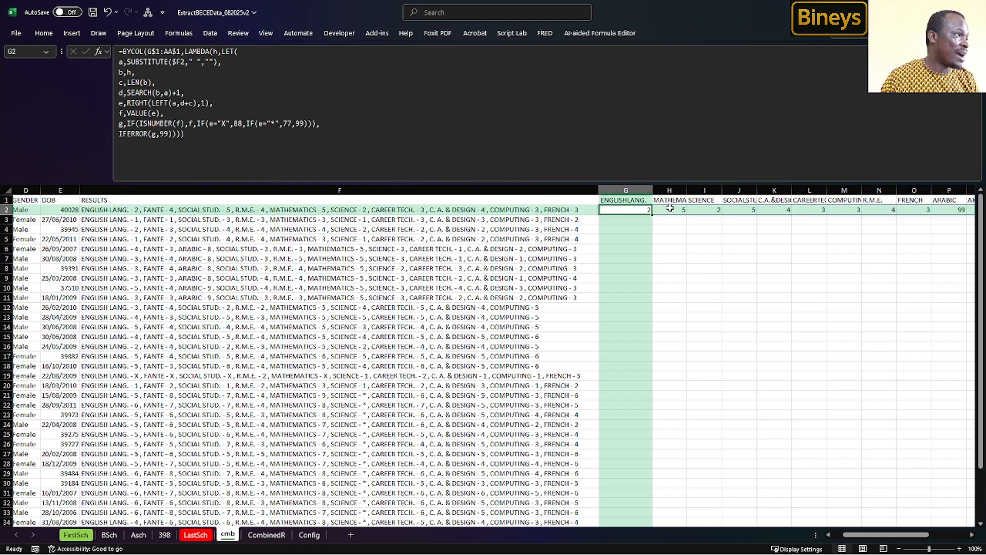
left_click(315, 210)
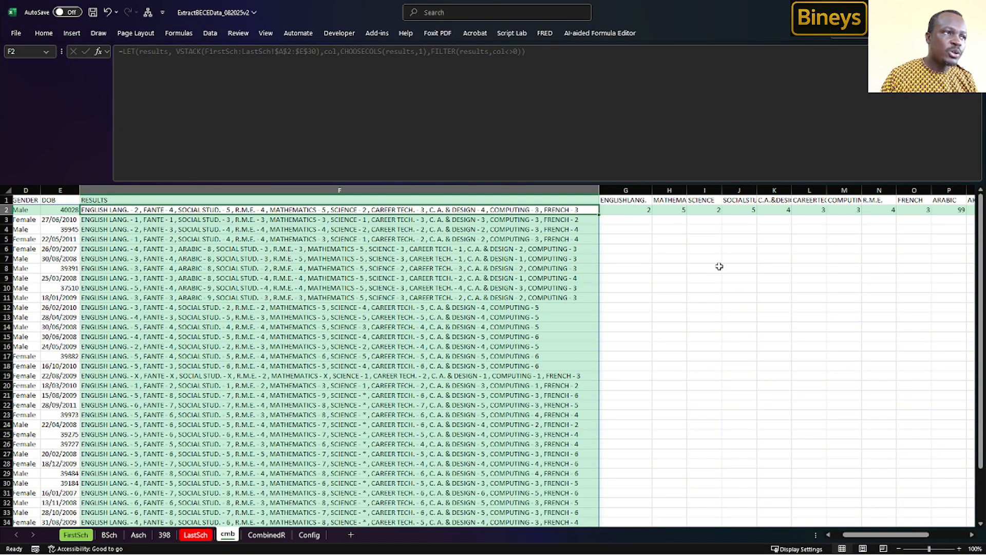
left_click(629, 210)
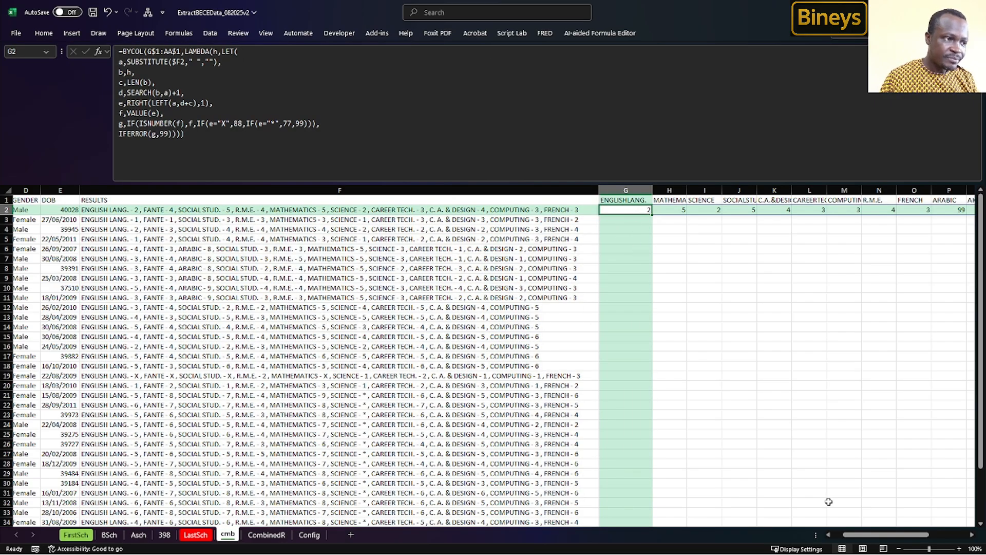
Step: Fill the grade extraction formula from G2 down through G39 for all students on cmb
left_click_drag(865, 536, 882, 536)
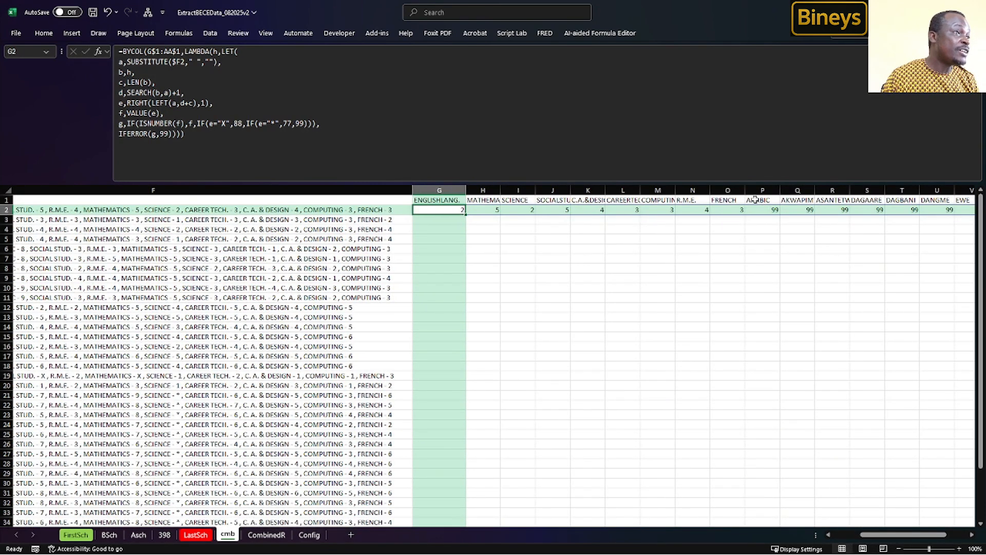
left_click(772, 210)
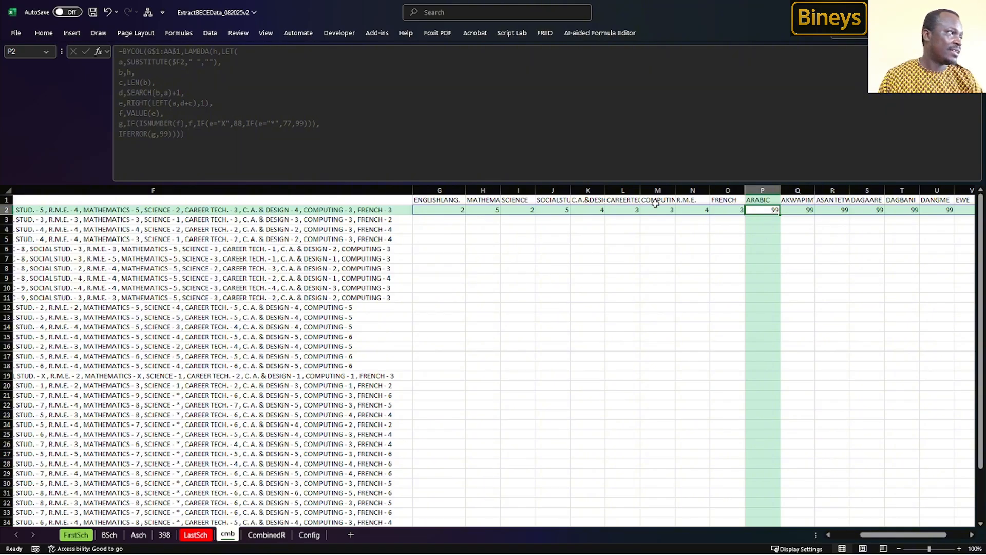
left_click(457, 209)
scroll(463, 277, "down", 3)
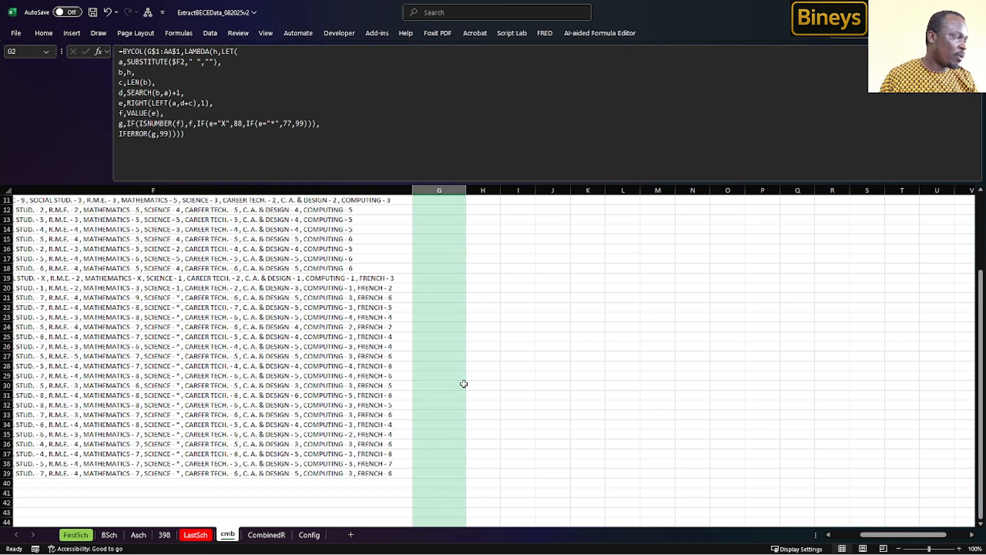
scroll(465, 308, "up", 3)
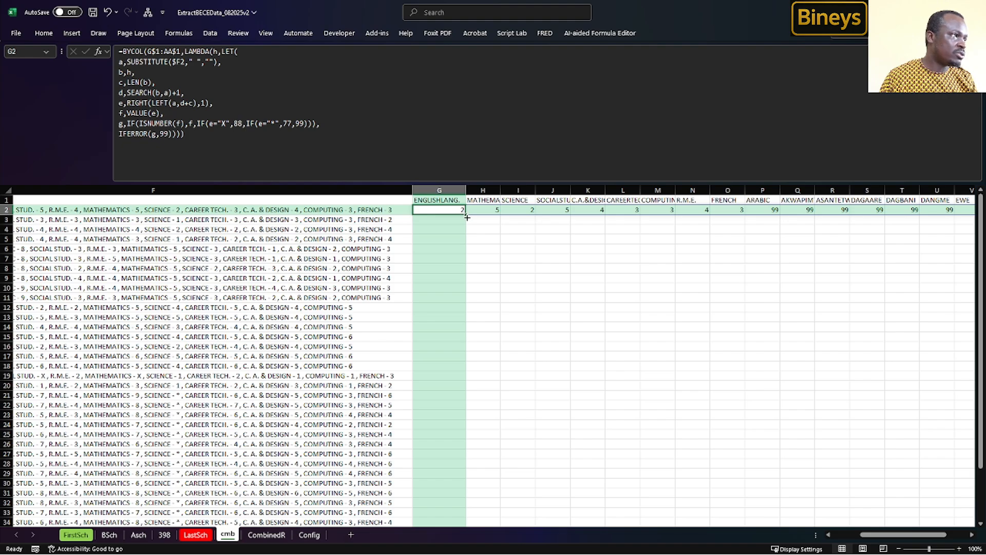
scroll(462, 259, "down", 2)
scroll(462, 269, "up", 2)
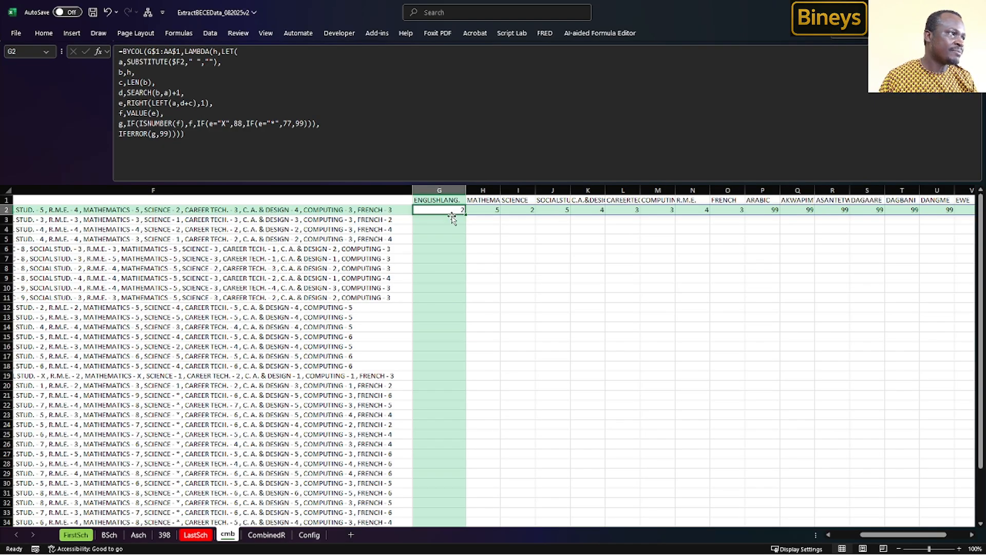
scroll(464, 273, "down", 2)
scroll(468, 286, "down", 3)
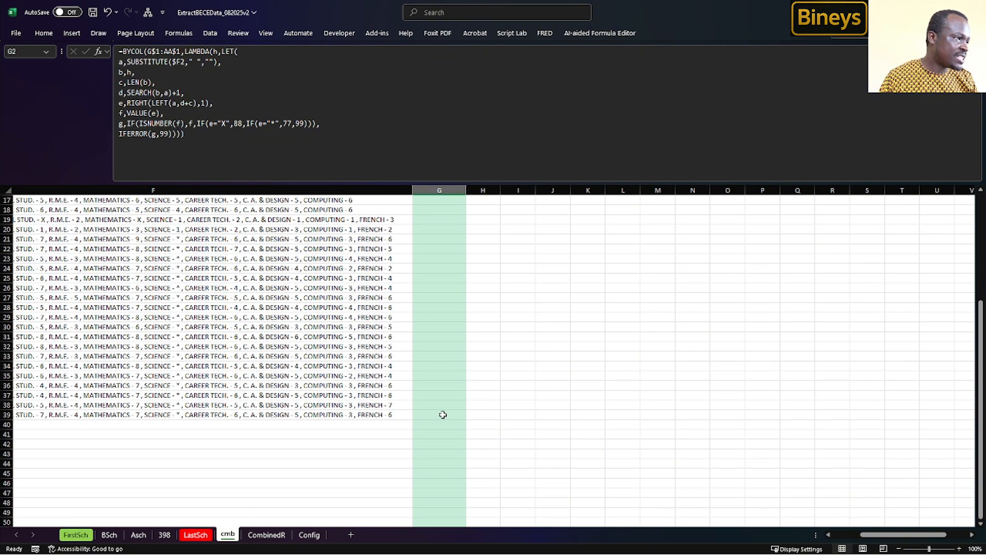
left_click(443, 414, "shift")
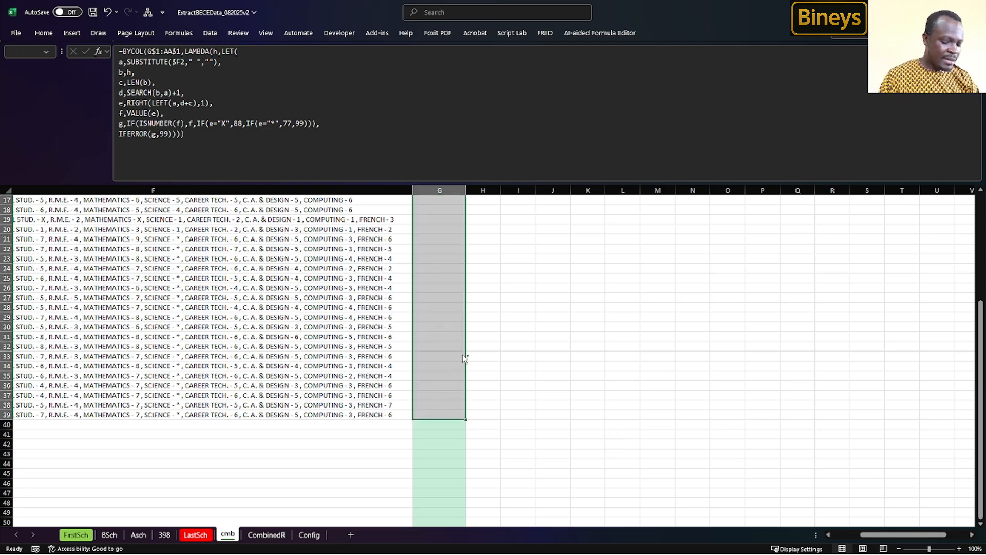
key("ctrl+Return")
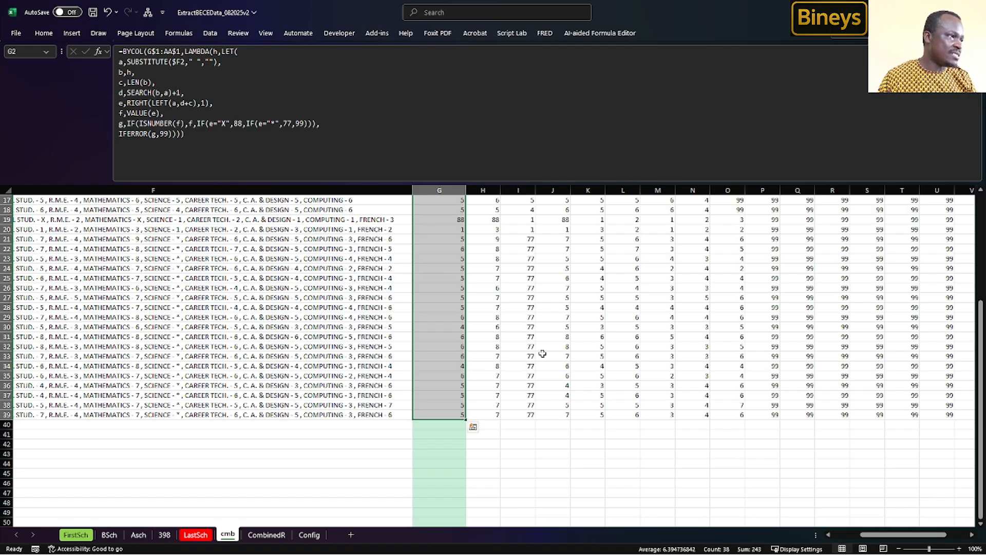
Step: Compare the X grades in row 19's RESULTS text with the codes extracted under the subject headers
scroll(565, 352, "up", 5)
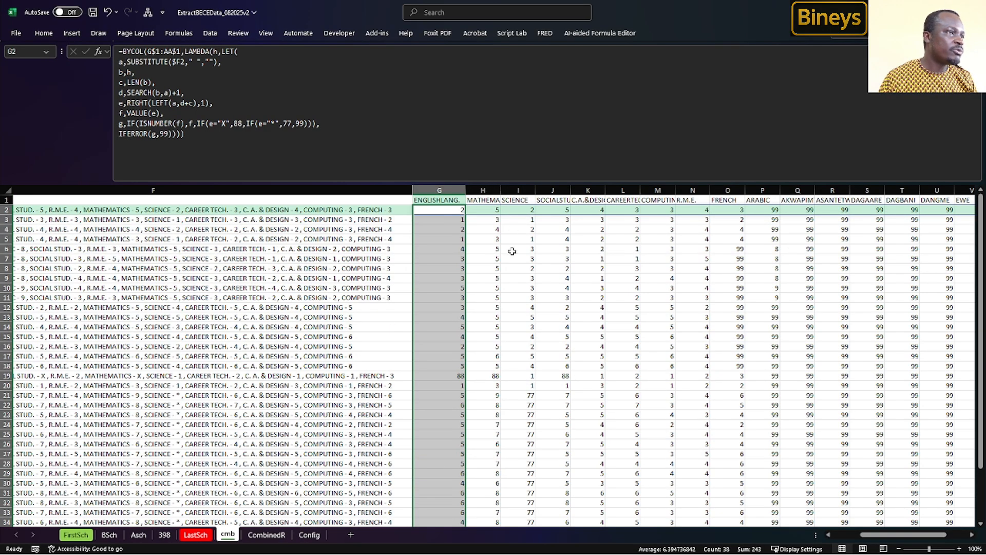
scroll(473, 420, "down", 1)
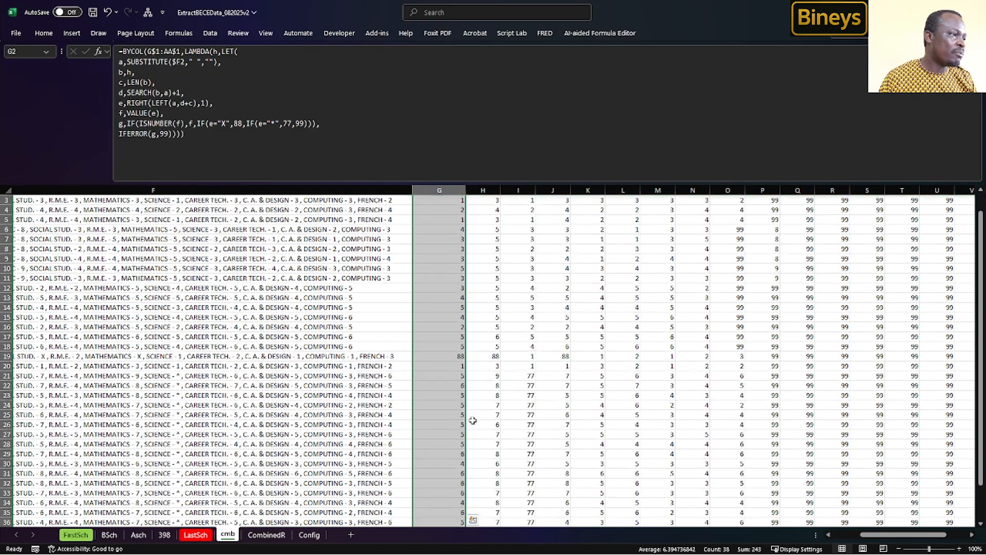
left_click(456, 356)
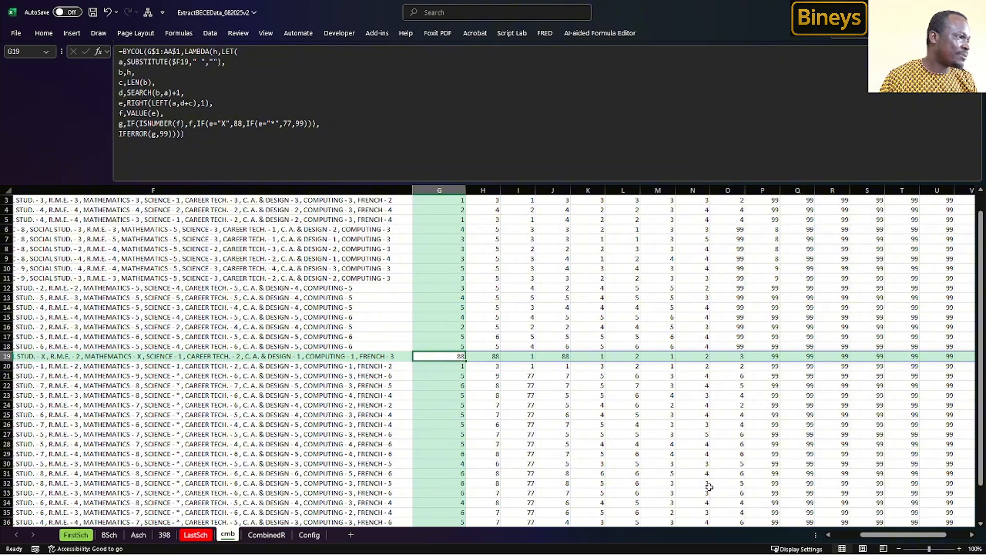
left_click_drag(870, 538, 854, 537)
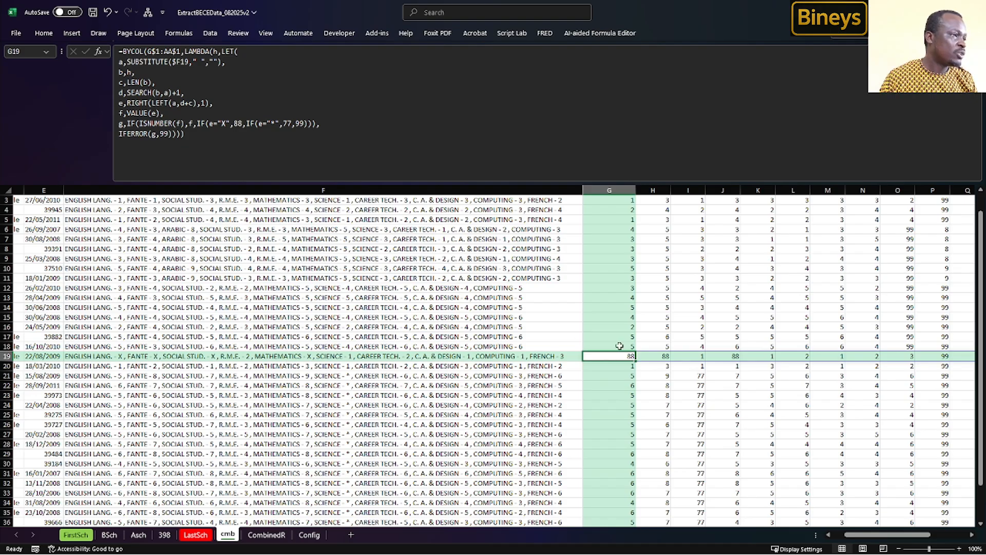
scroll(646, 360, "up", 1)
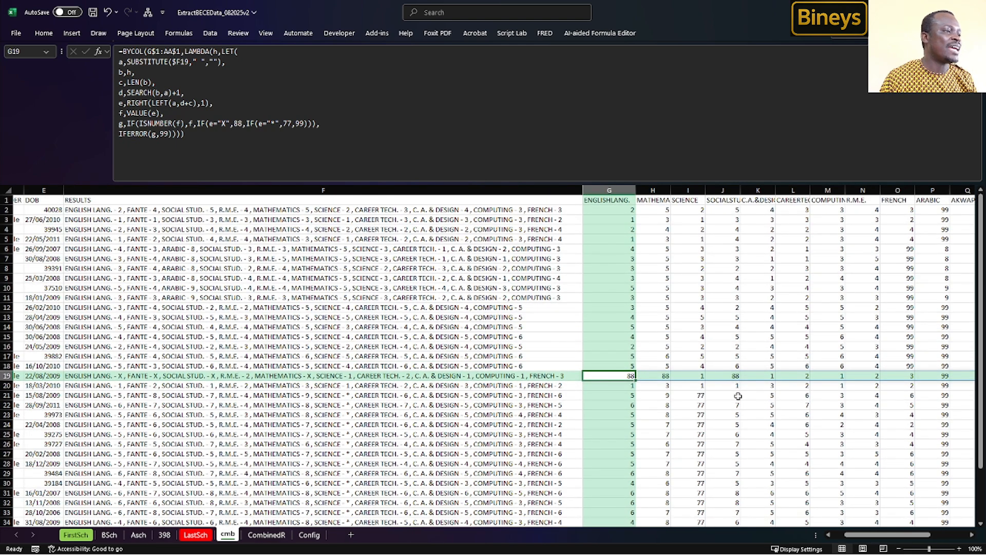
Step: Compare the asterisk SCIENCE grades in the RESULTS text of rows 21 to 25 with the codes in the SCIENCE column
left_click(699, 395)
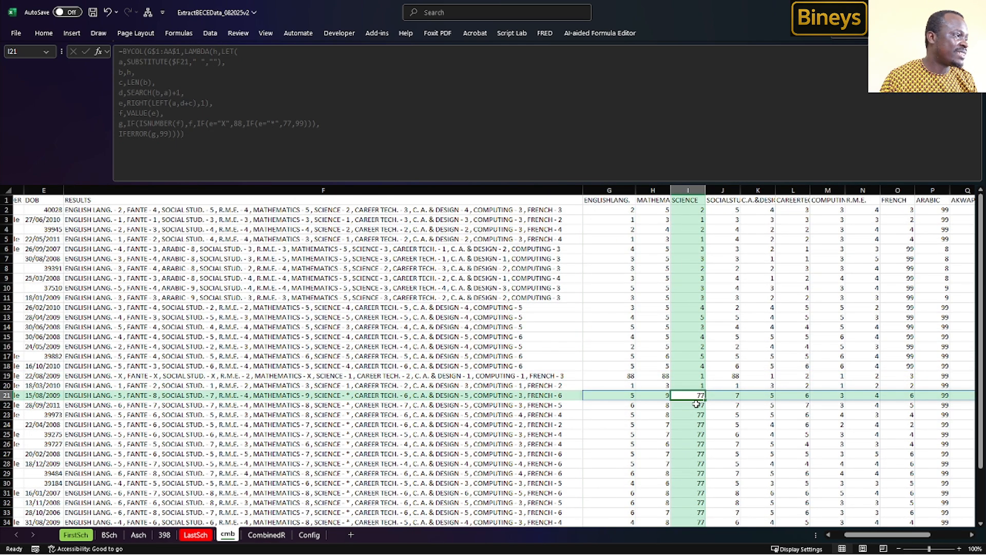
scroll(681, 441, "down", 1)
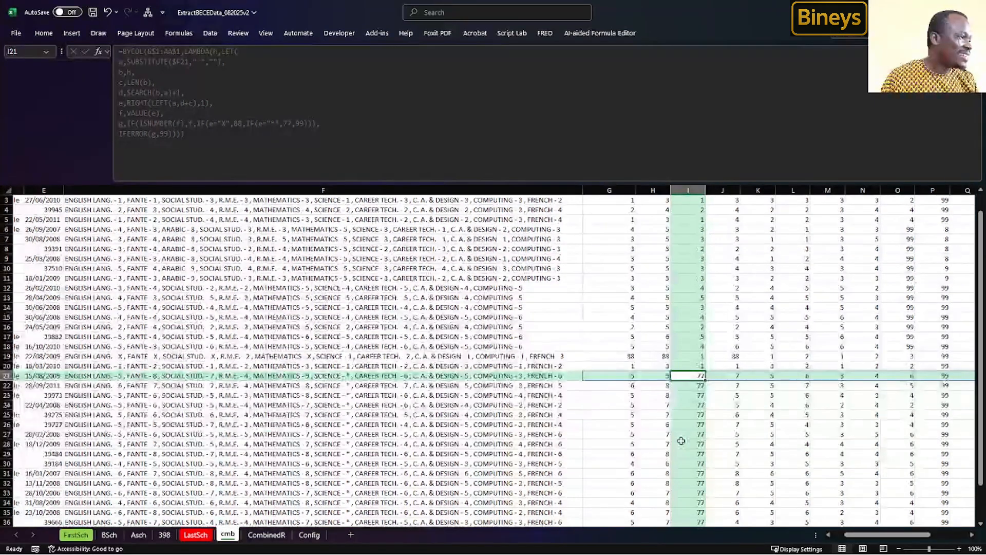
left_click(344, 377)
left_click(344, 386)
left_click(341, 396)
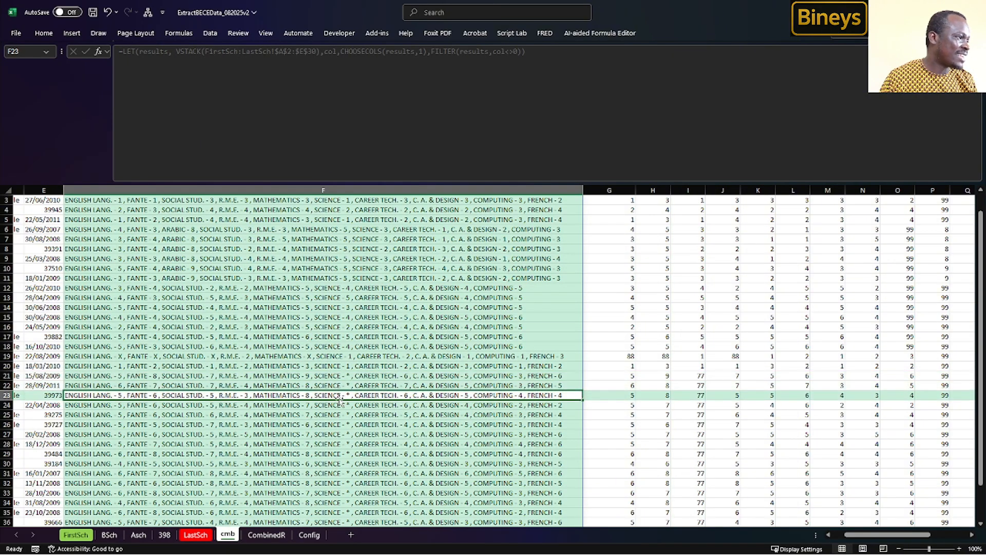
left_click(338, 405)
left_click(340, 415)
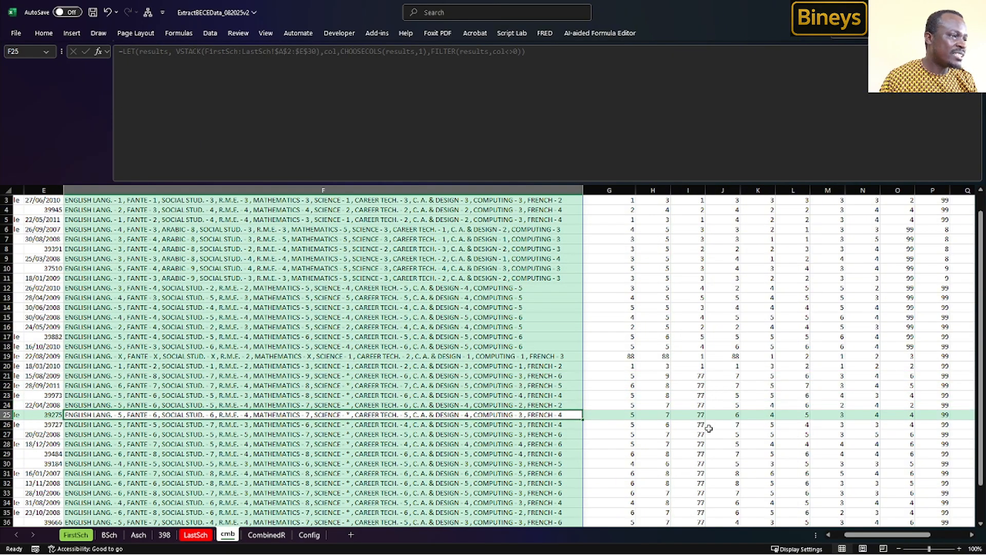
scroll(706, 428, "down", 3)
scroll(709, 452, "up", 2)
Step: Add the header AGGR in AB1, directly after the NZEMA column on cmb
left_click_drag(863, 534, 902, 525)
scroll(869, 426, "up", 2)
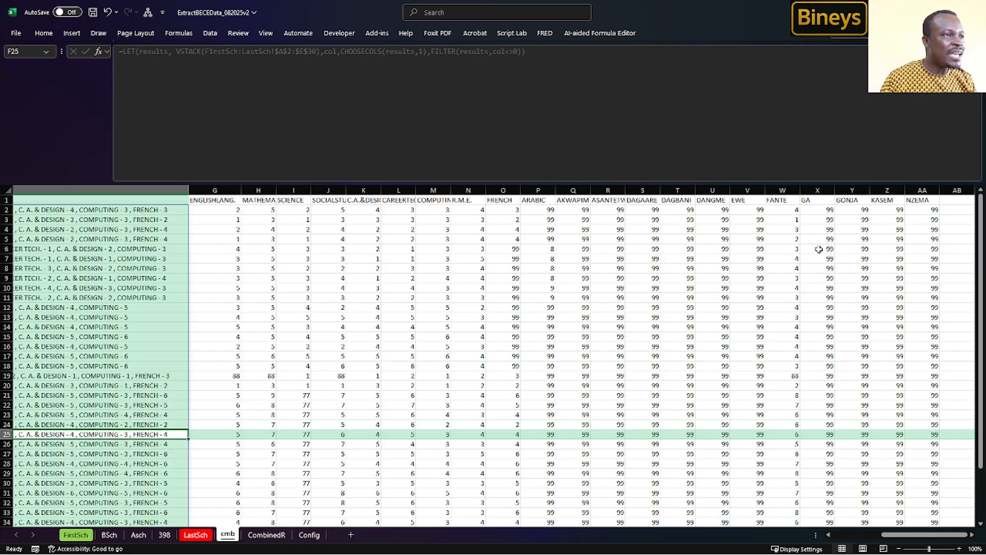
left_click(948, 194)
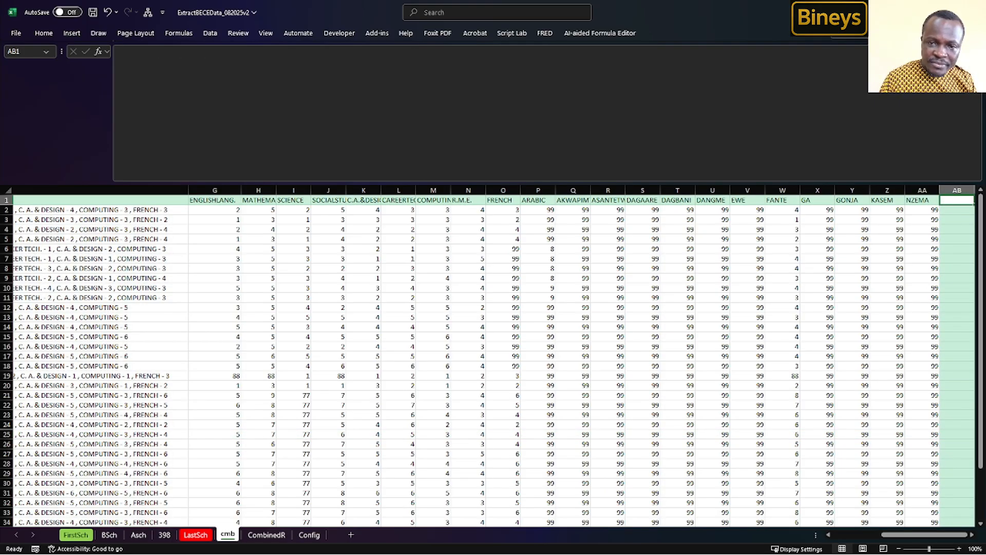
key("alt+Tab")
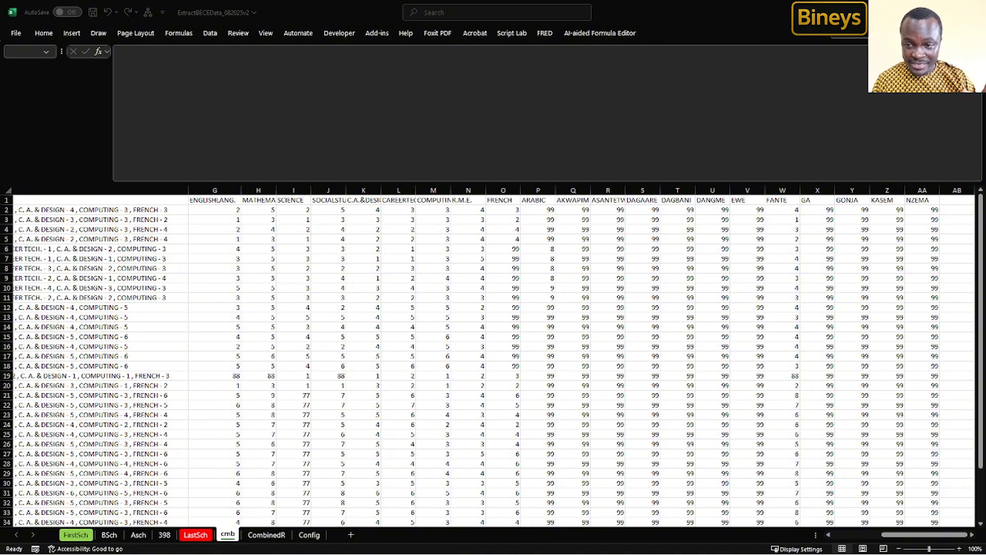
key("F2")
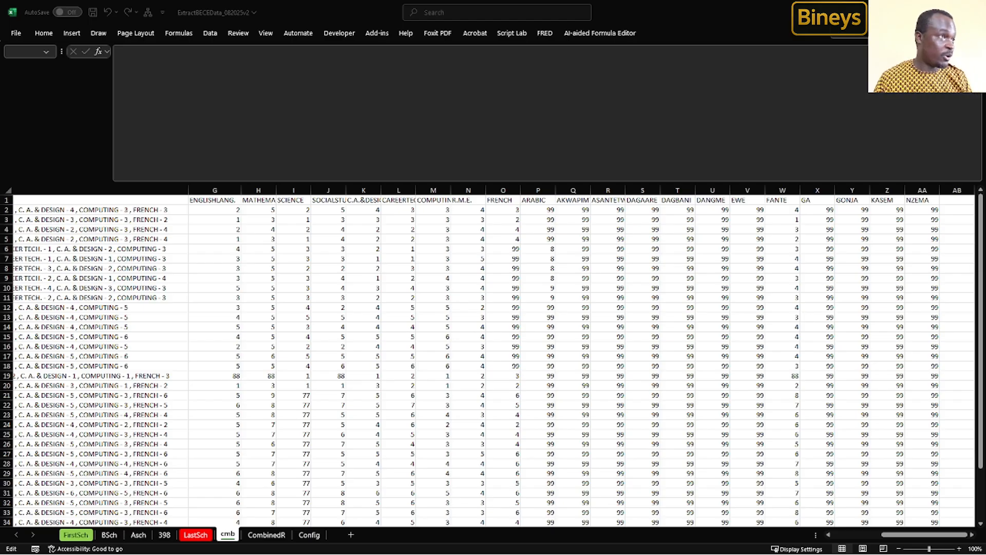
left_click(971, 535)
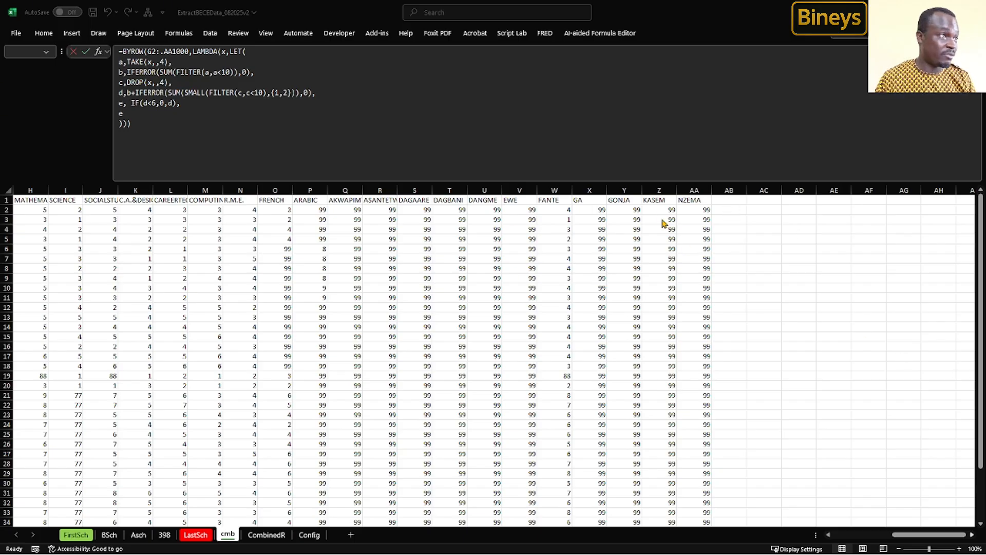
left_click(720, 200)
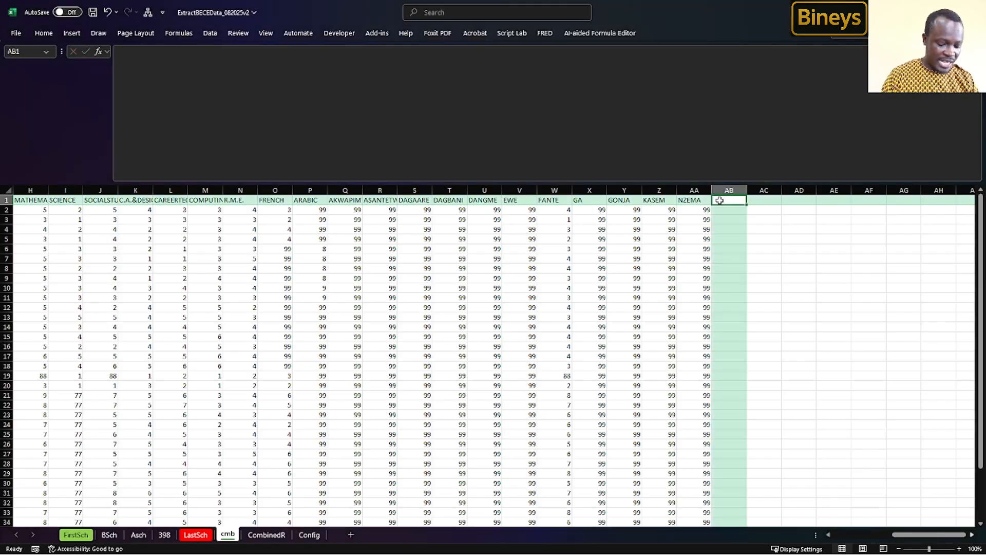
type("AGGR")
key("Return")
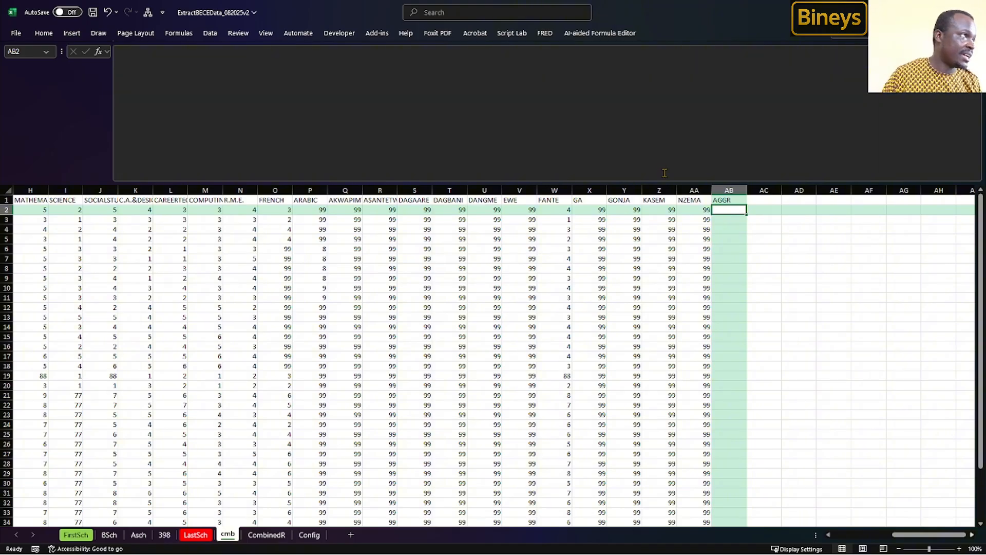
Step: Enter in AB2 the formula =BYROW(G2:.AA1000,LAMBDA(x,LET(a,TAKE(x,,4),b,IFERROR(SUM(FILTER(a,a<10)),0),c,DROP(x,,4),d,b+IFERROR(SUM(SMALL(FILTER(c,c<10),{1,2})),0),e,IF(d<6,0,d),e)))
left_click(627, 136)
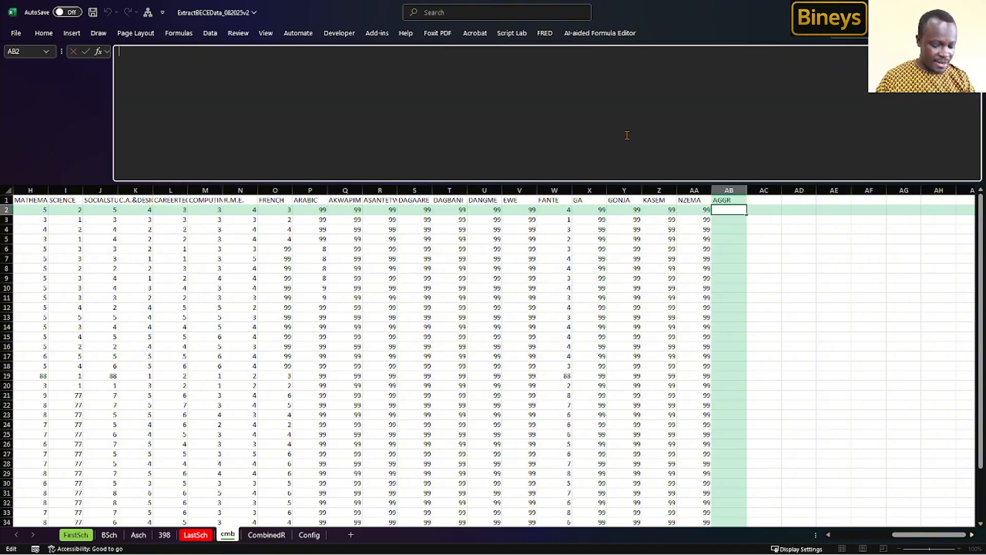
type("=BYROW(G2:.AA1000,LAMBDA(x,LET( a,TAKE(x,,4), b,IFERROR(SUM(FILTER(a,a<10)),0), c,DROP(x,,4), d,b+IFERROR(SUM(SMALL(FILTER(c,c<10),{1,2})),0), e, IF(d<6,0,d), e )))")
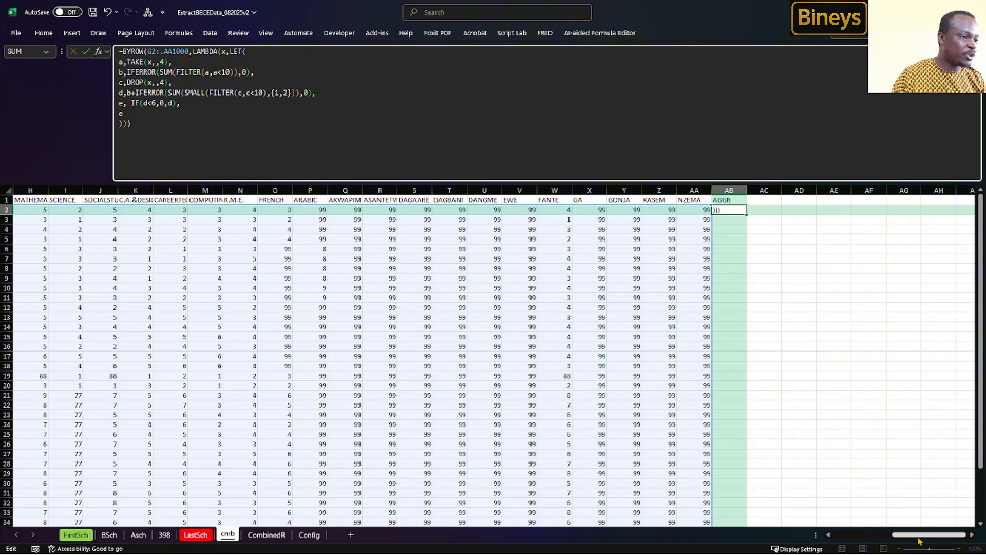
mouse_move(921, 536)
left_mouse_down()
mouse_move(889, 536)
mouse_move(904, 536)
left_mouse_up()
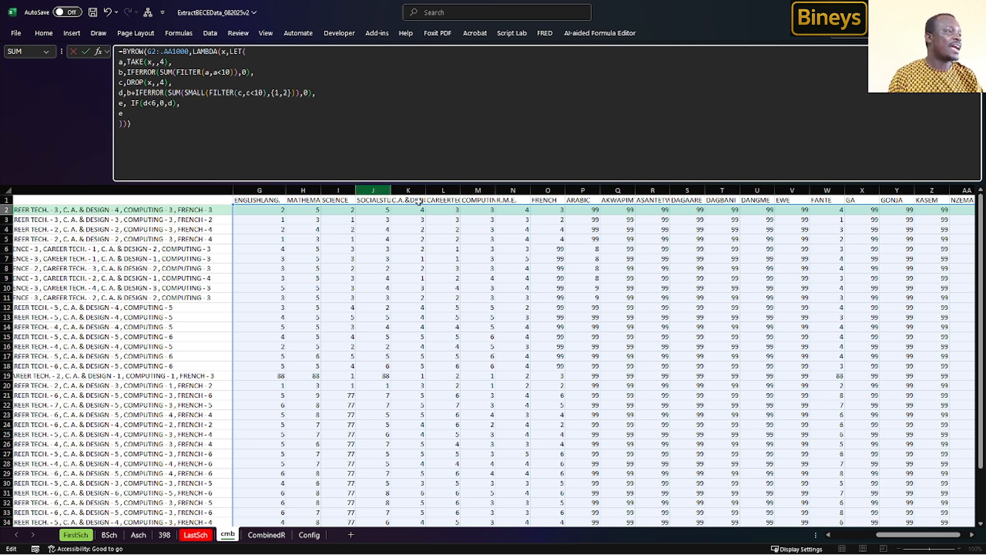
key("Return")
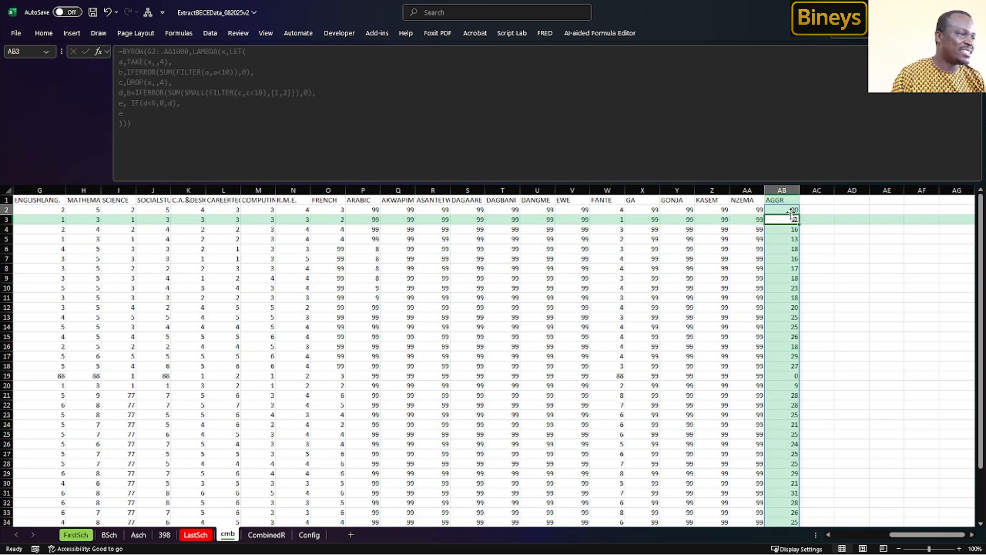
Step: Review the AGGR values down to row 39, including row 19 with its 88 grades
scroll(742, 314, "down", 5)
scroll(742, 308, "up", 4)
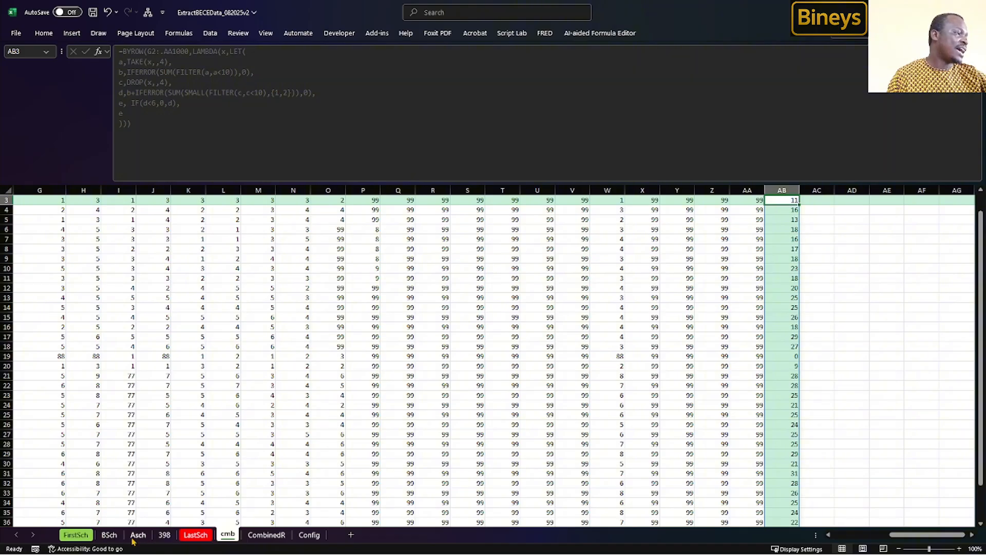
scroll(720, 304, "up", 1)
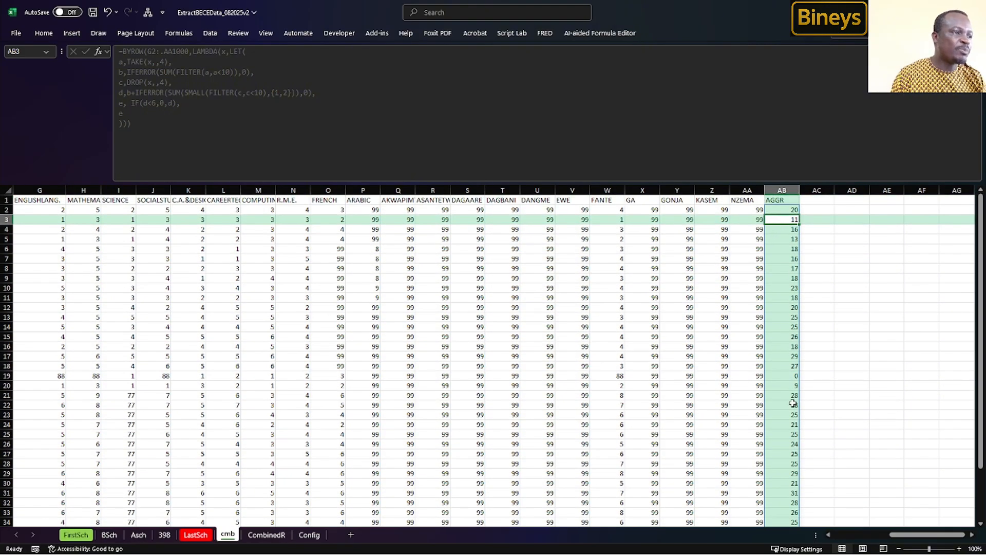
left_click(788, 376)
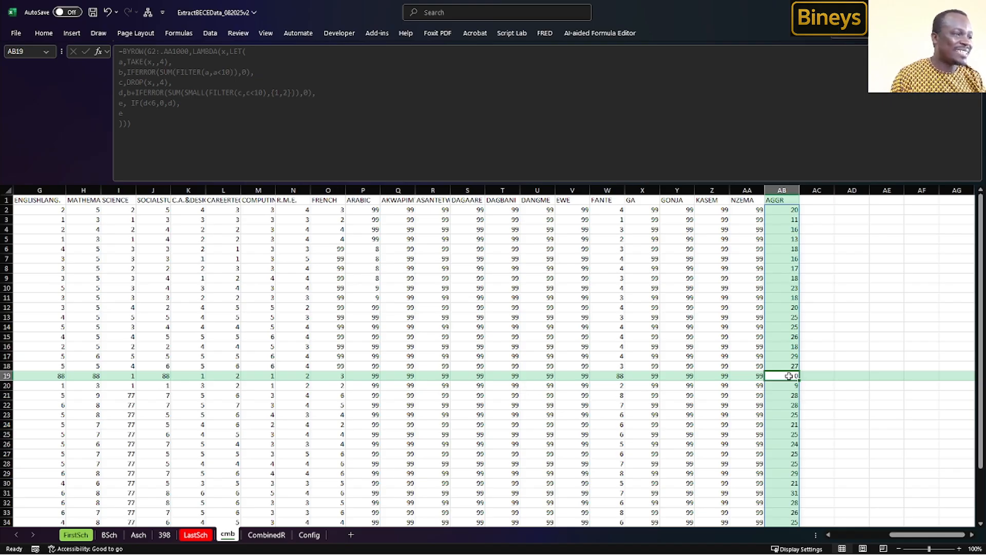
scroll(792, 391, "down", 2)
scroll(792, 391, "down", 3)
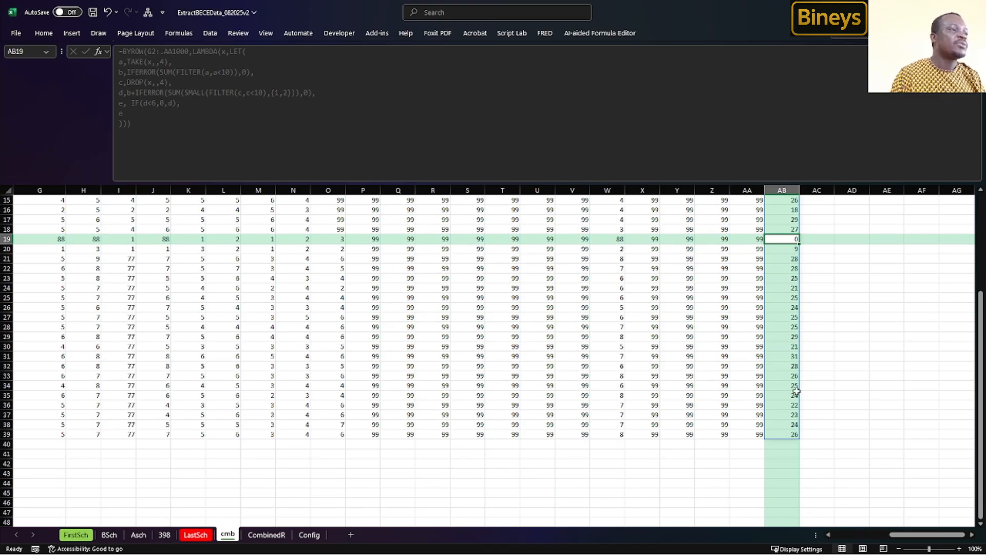
scroll(808, 432, "up", 5)
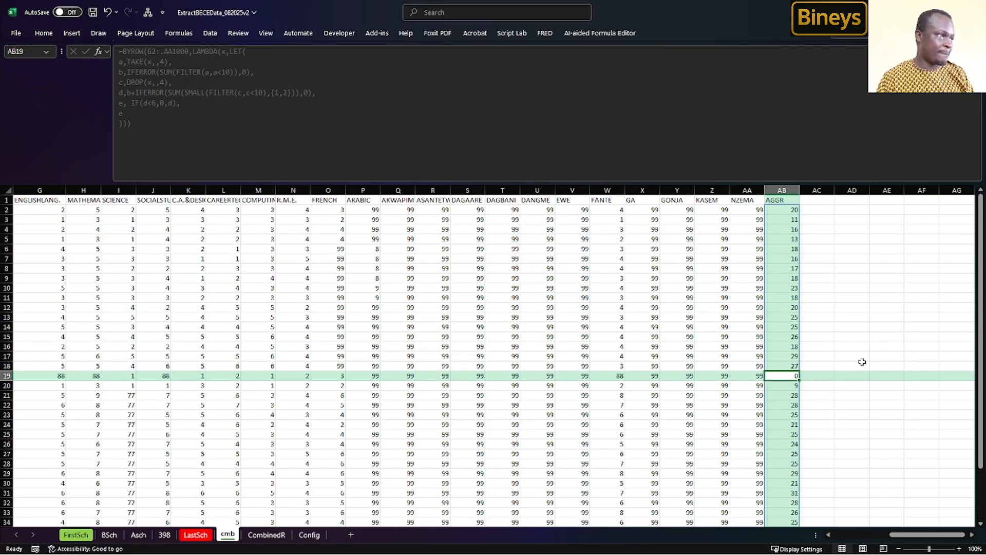
Step: Save the workbook and switch to the PowerPoint presentation, showing its Q & A slide
left_click(92, 12)
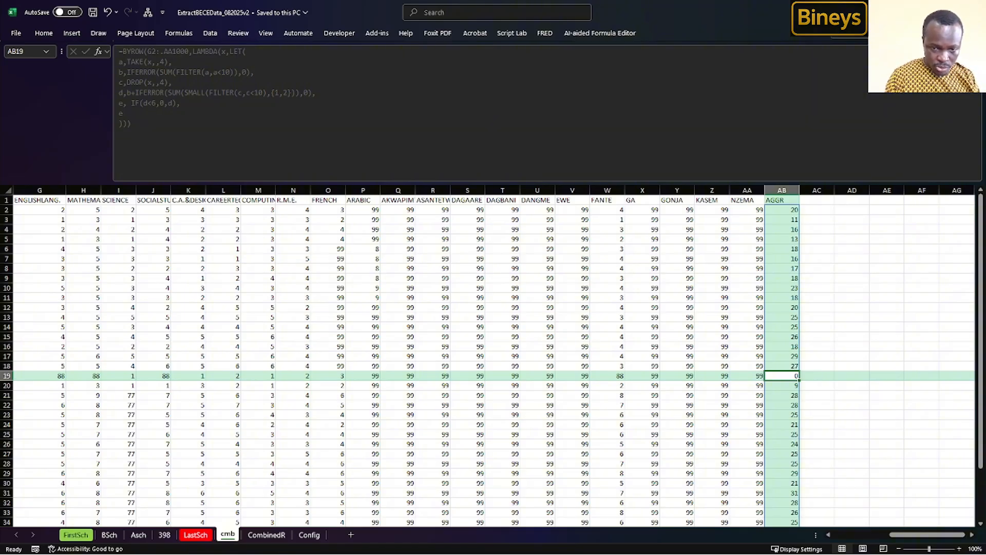
key("alt+Tab")
scroll(458, 421, "down", 1)
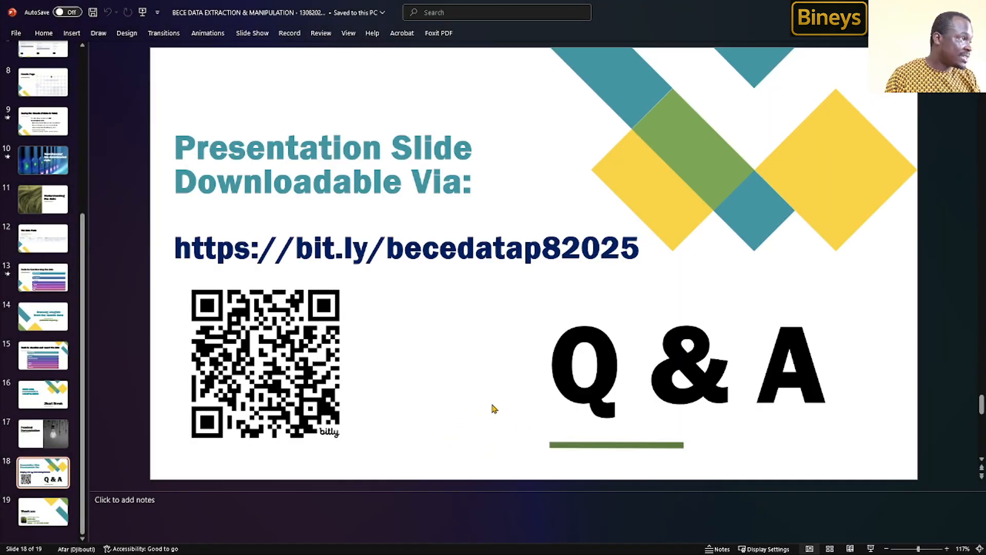
Step: Narrow the slide thumbnail pane beside the Q & A slide
left_click_drag(89, 376, 48, 375)
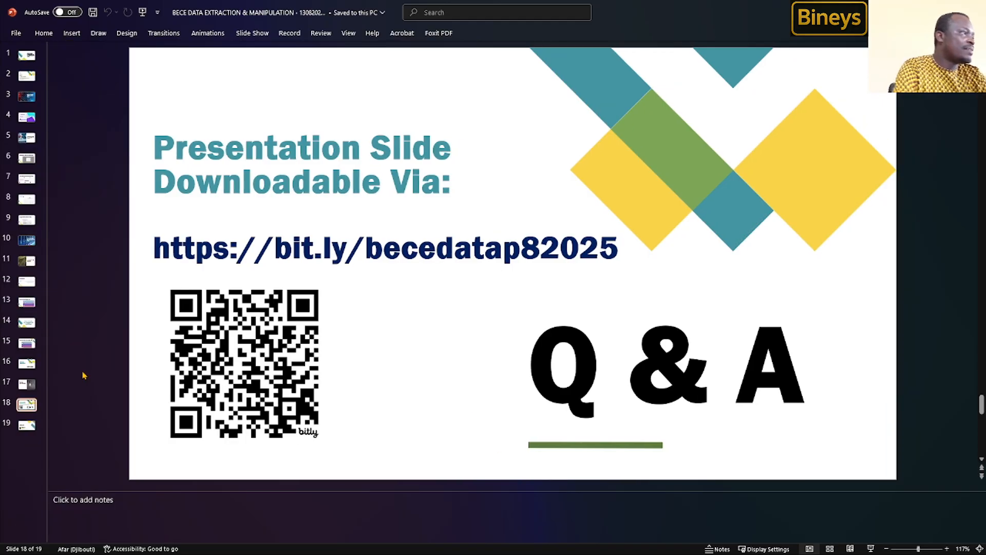
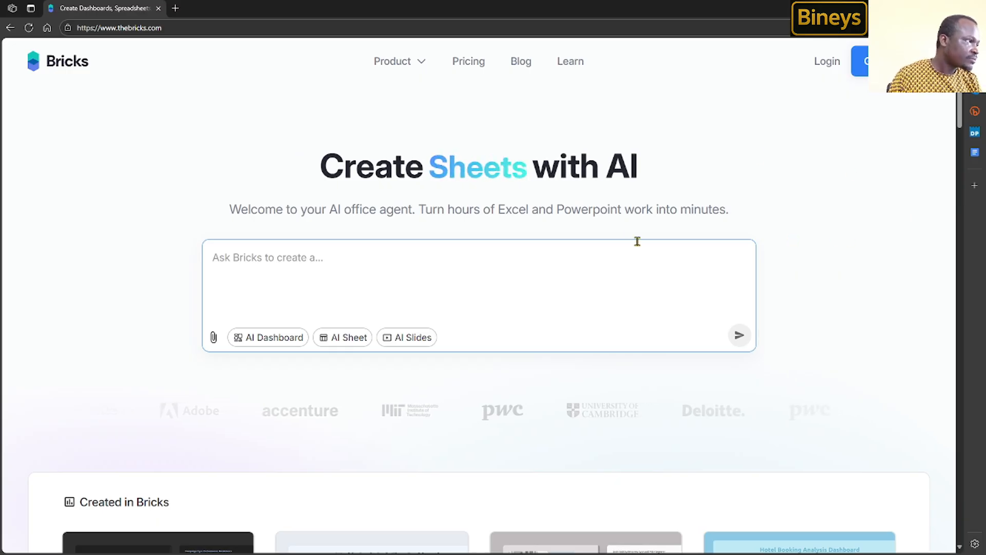
Step: Log in to the Bricks website and start a blank file
left_click(827, 60)
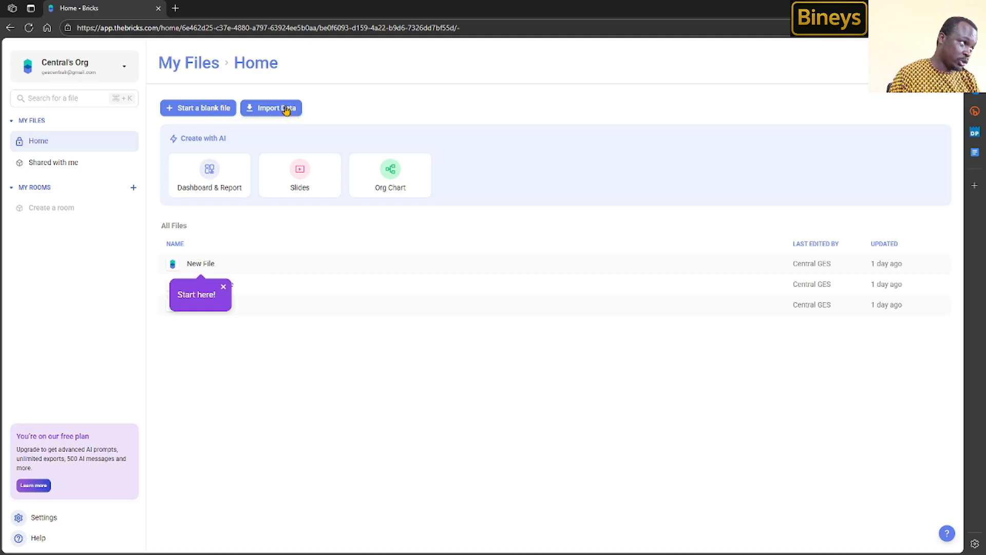
left_click(224, 112)
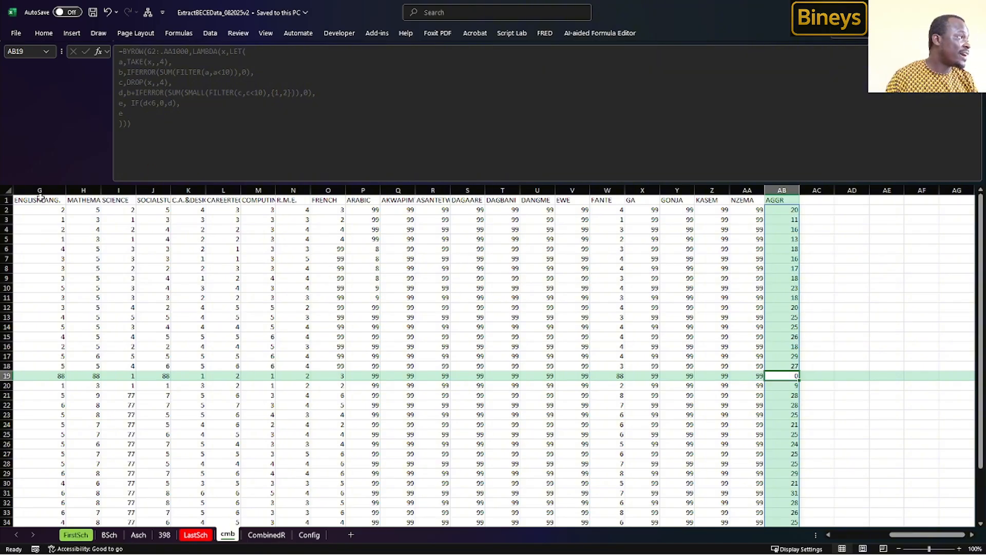
Step: Copy the RESULTS column F1:F39 from the cmb sheet in Excel and switch to the blank Bricks file
left_click(850, 537)
left_click(848, 535)
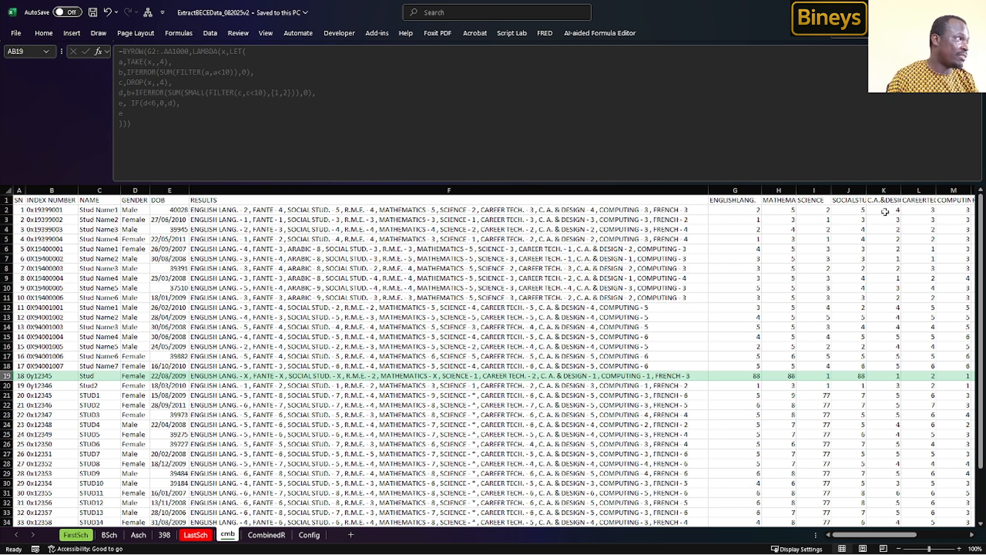
left_click(247, 209)
left_click_drag(250, 200, 375, 473)
key("ctrl+c")
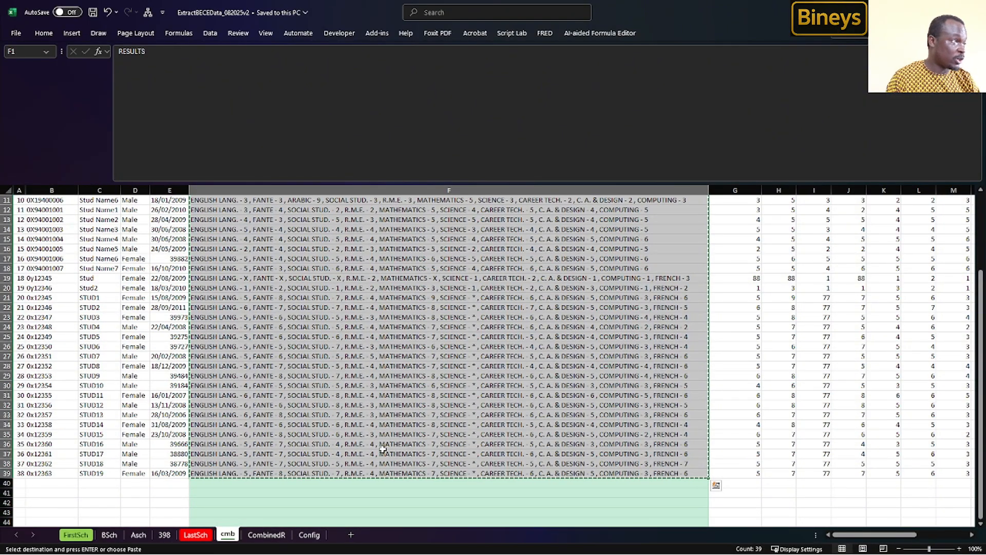
key("alt+Tab")
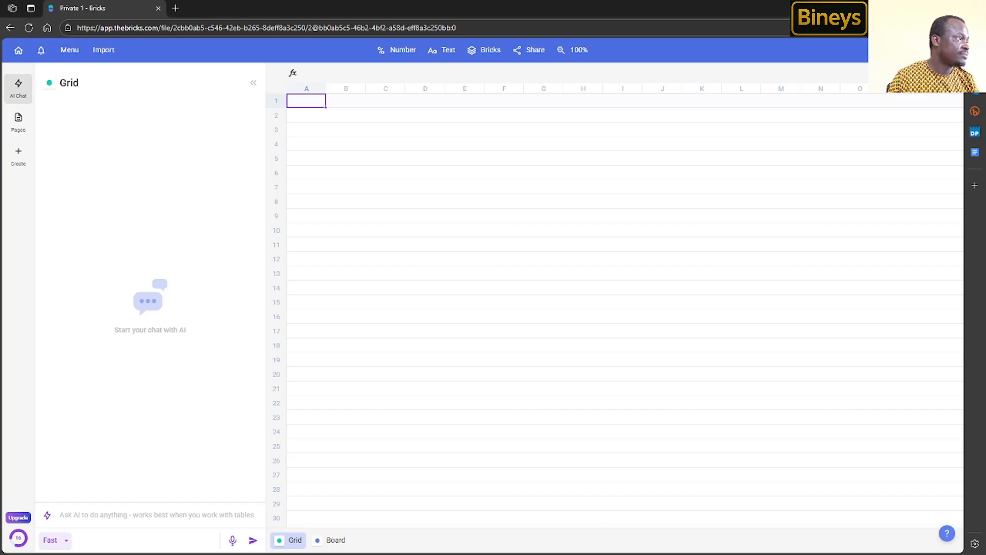
Step: Paste the copied results into the Bricks grid at A1 and widen column A
right_click(315, 105)
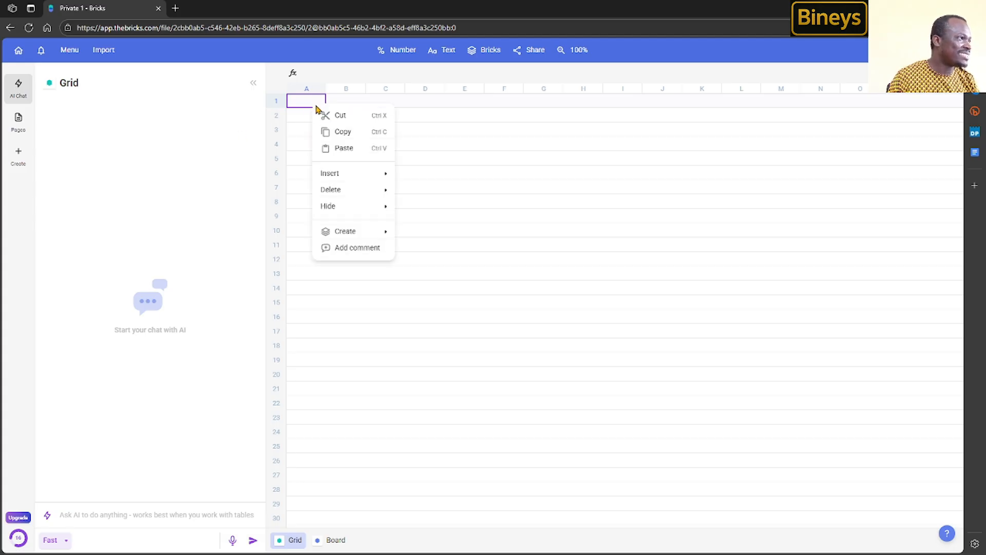
left_click(349, 150)
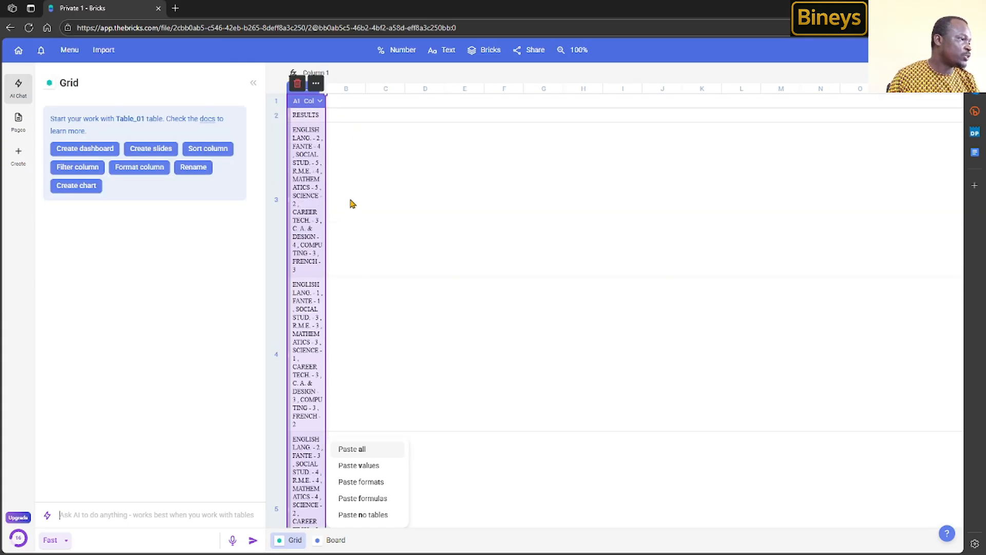
left_click(347, 156)
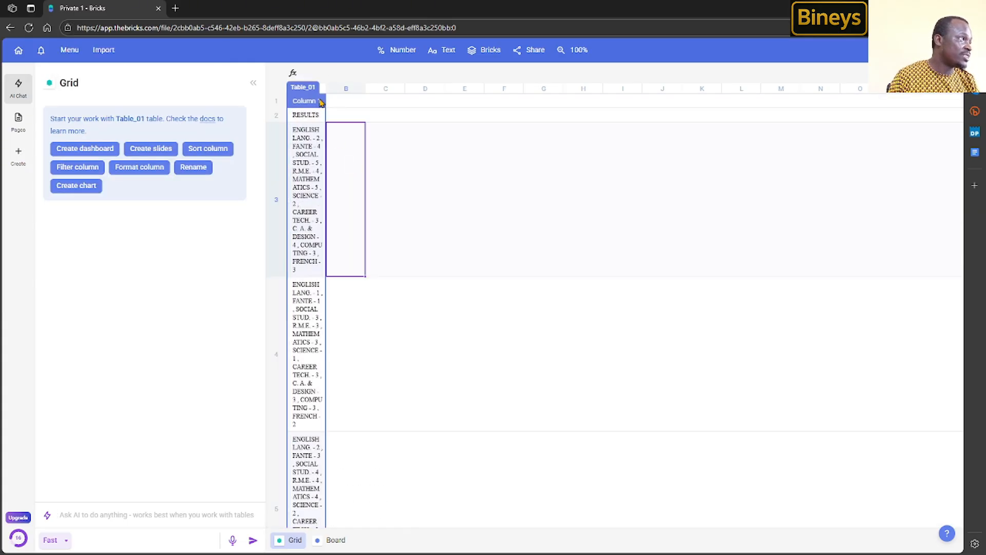
left_click_drag(324, 88, 415, 89)
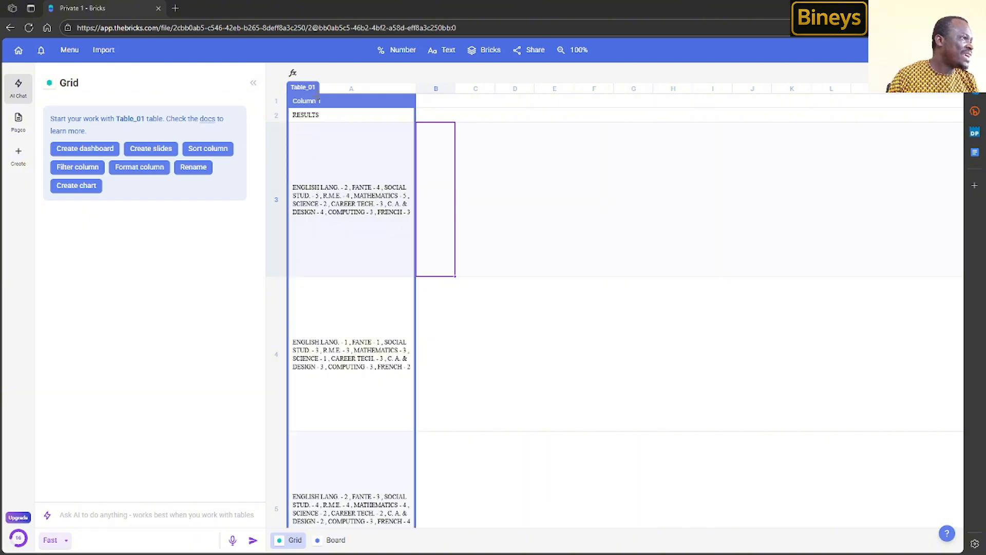
Step: Check the pasted data down to row 40 and send the AI prompt "Please extract a unique list of subjects for the dataset range a3:a40"
scroll(368, 244, "down", 20)
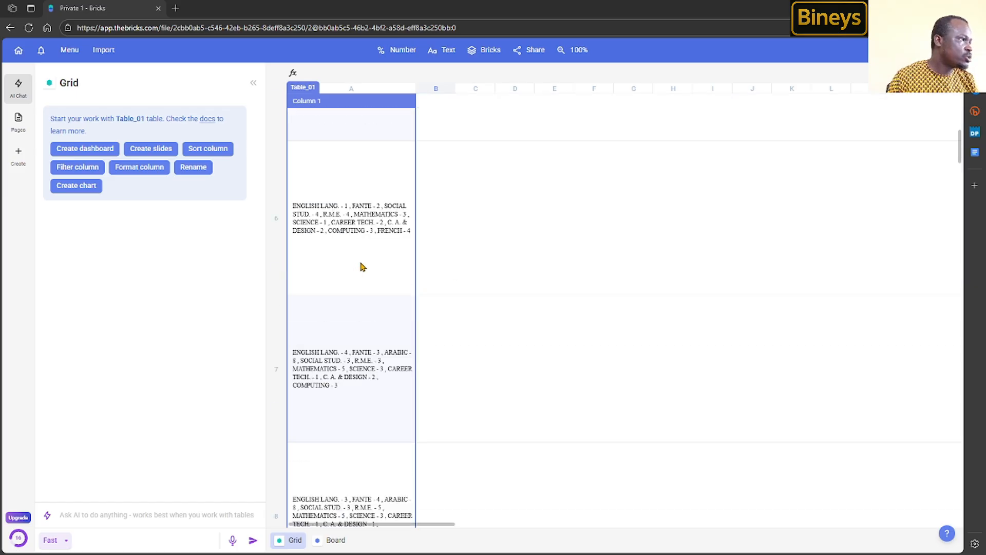
scroll(381, 278, "down", 8)
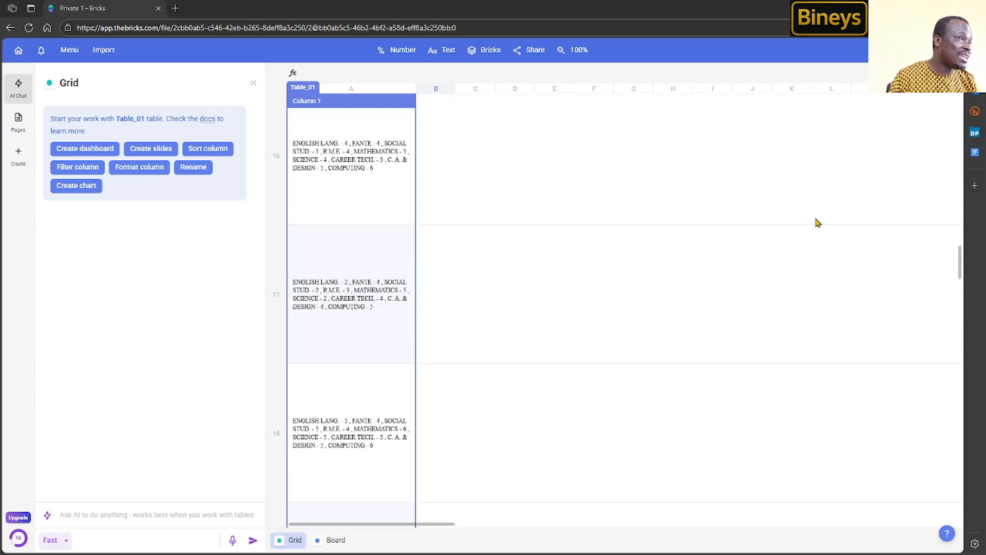
left_click_drag(958, 265, 957, 524)
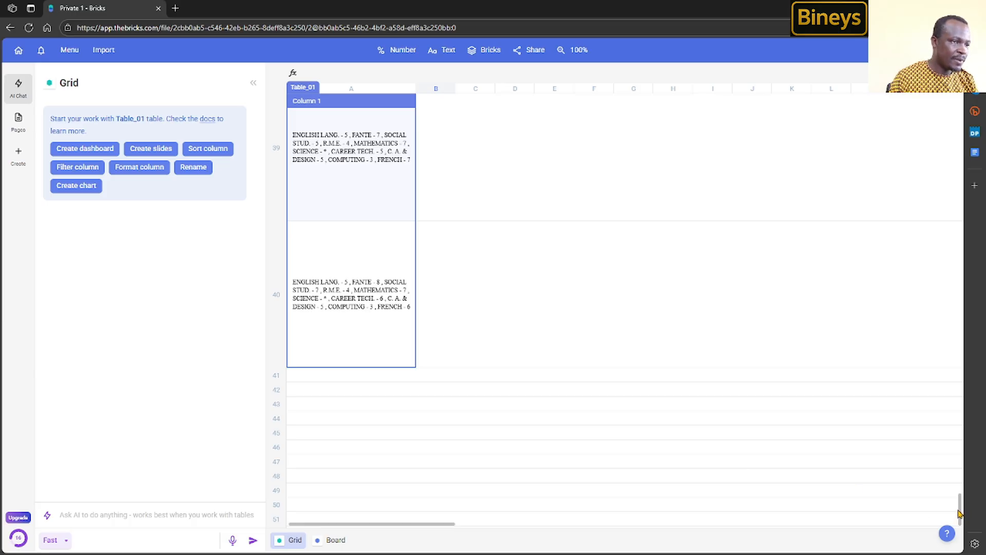
left_click_drag(961, 514, 943, 82)
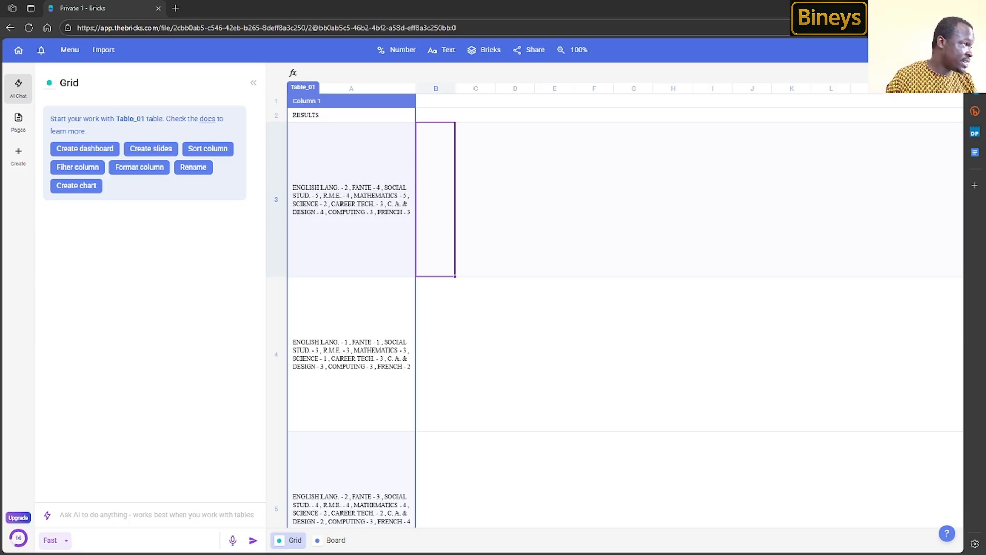
left_click(154, 510)
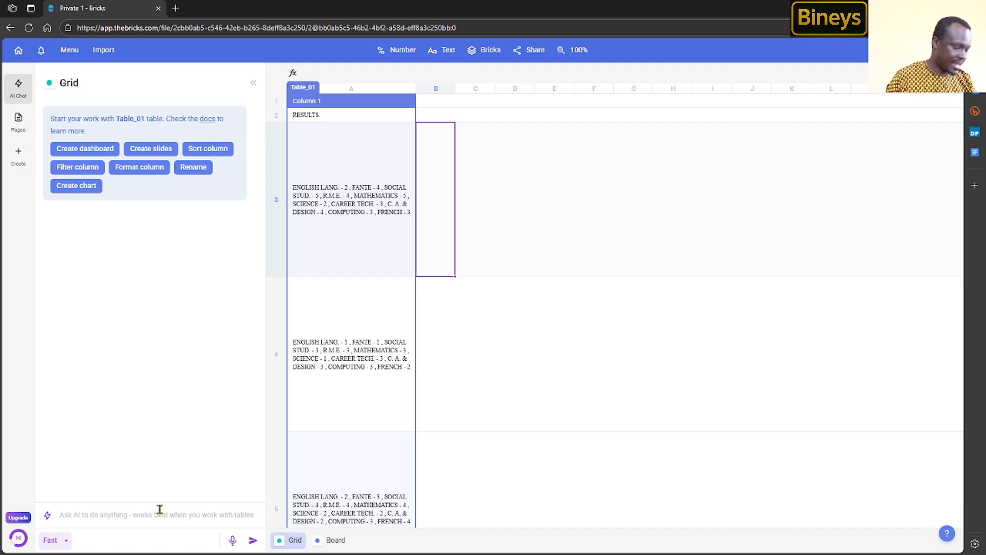
key("ctrl+v")
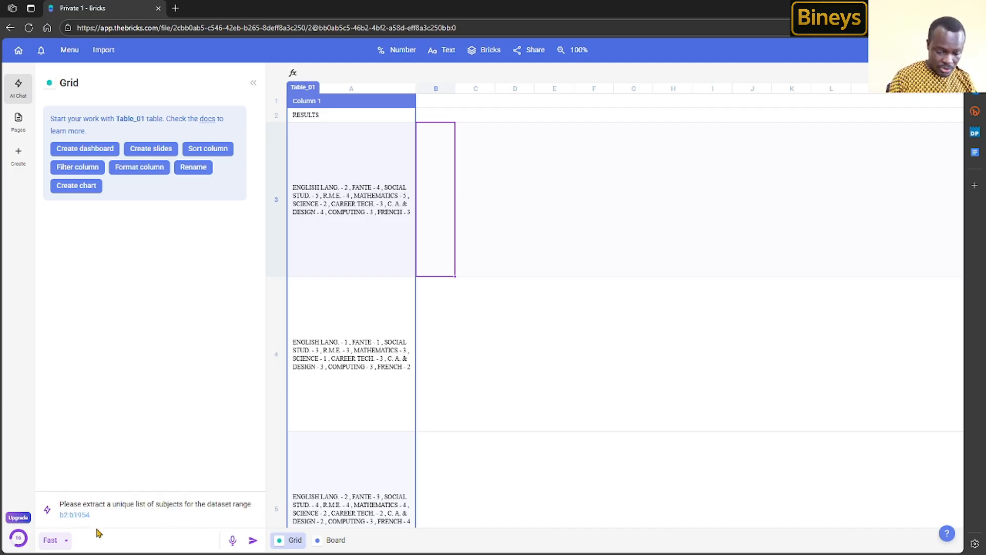
key("BackSpace")
type("a")
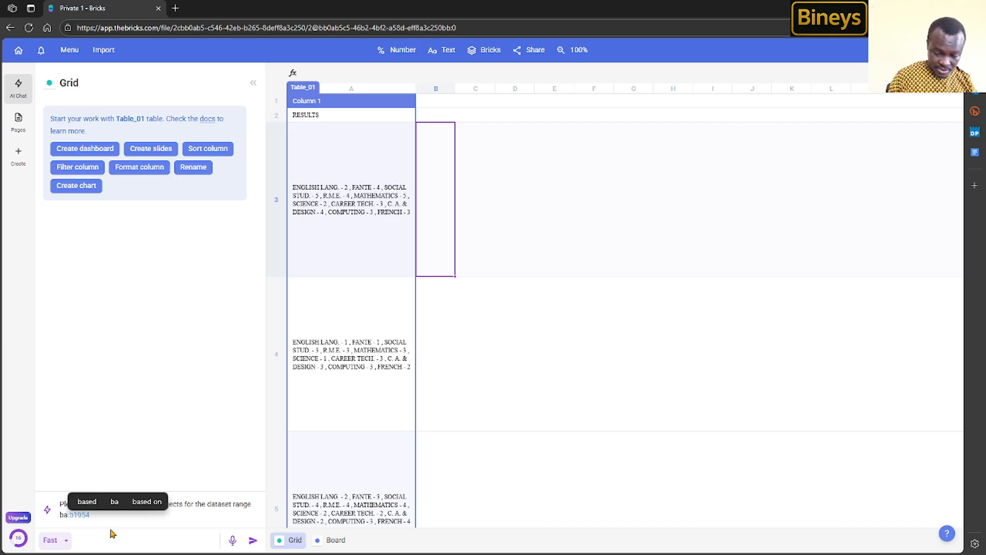
key("BackSpace")
key("BackSpace")
type("a3:")
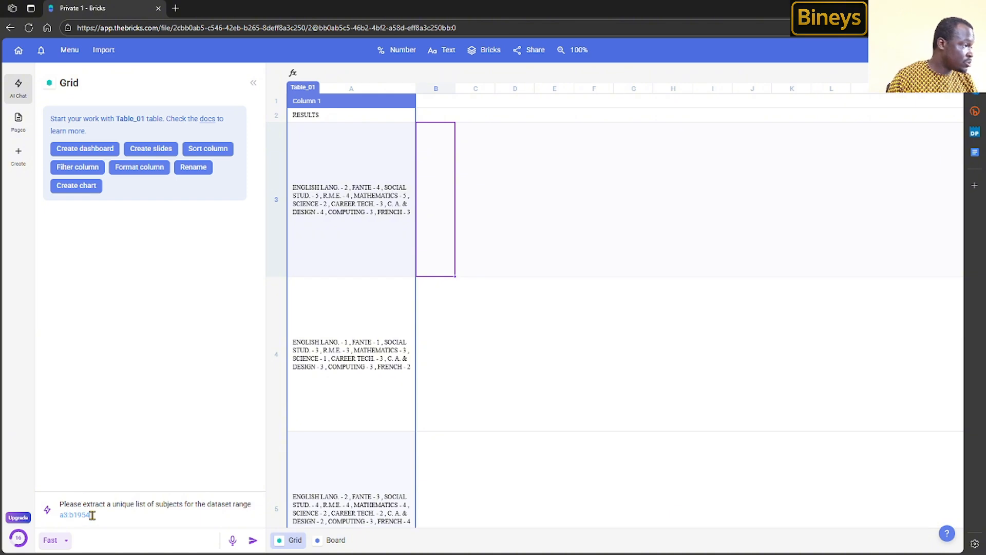
left_click_drag(92, 514, 77, 515)
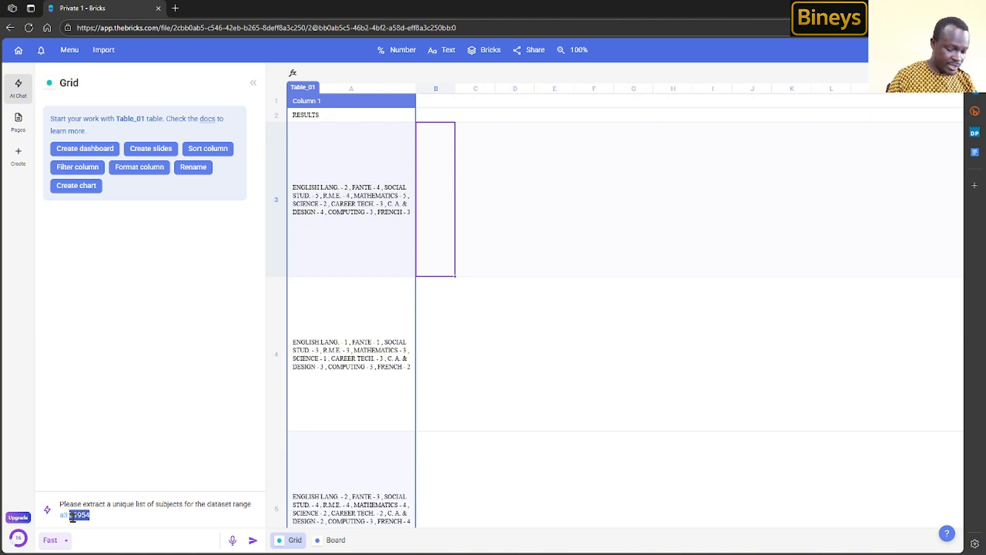
type("a40")
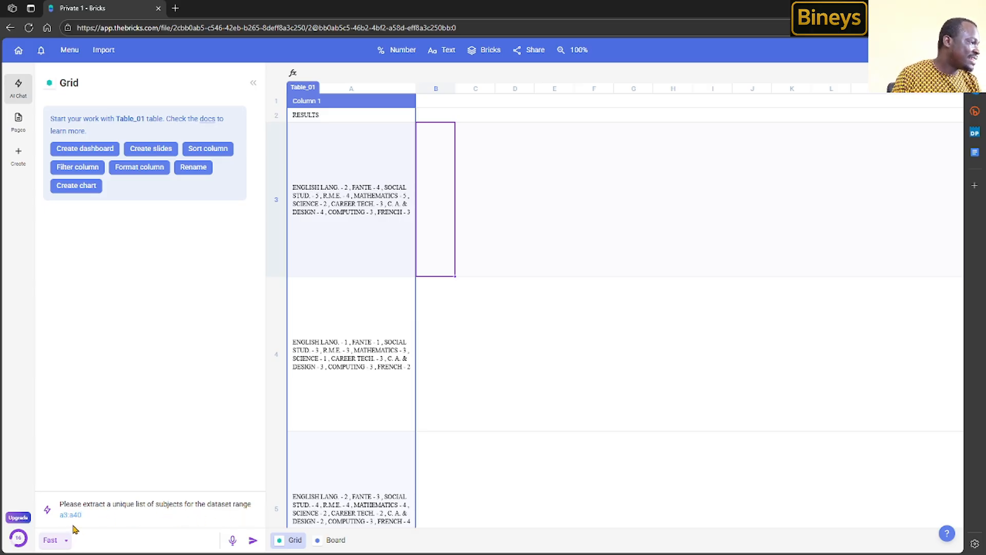
left_click(251, 540)
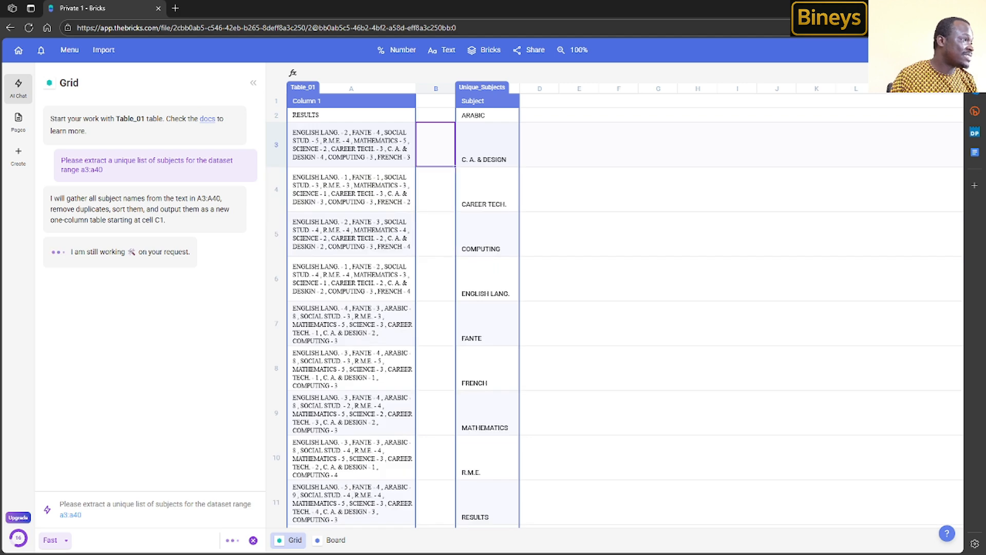
scroll(519, 205, "down", 5)
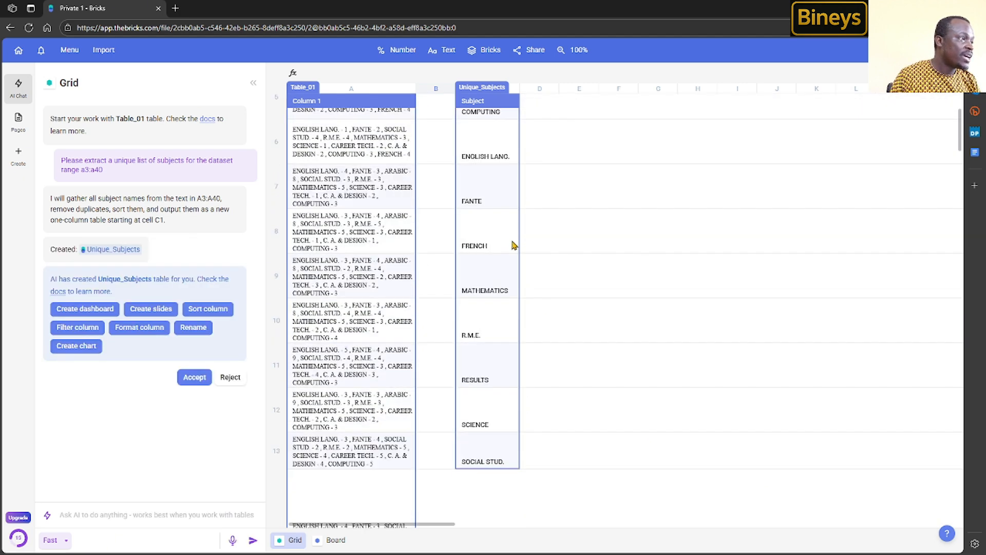
scroll(512, 262, "up", 5)
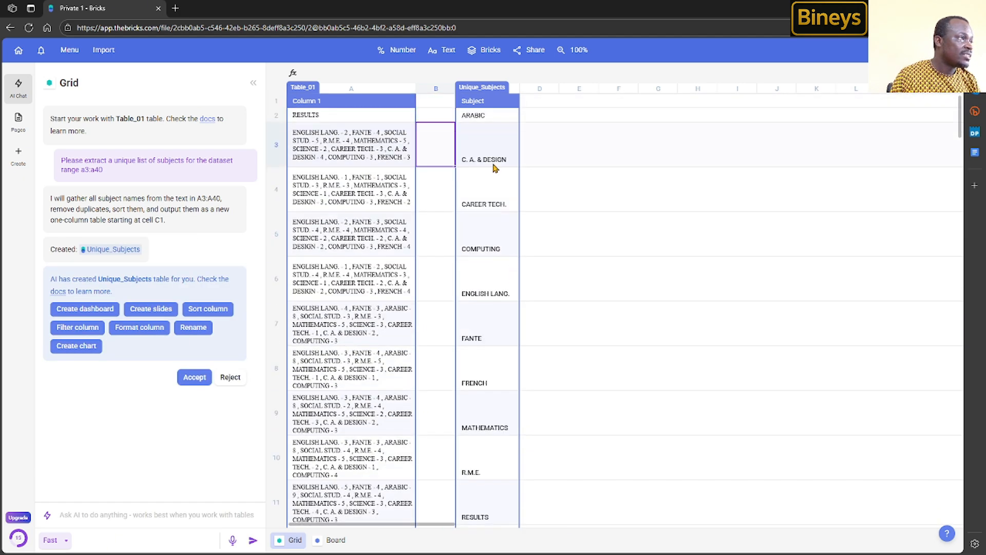
left_click(488, 142)
left_click(483, 119)
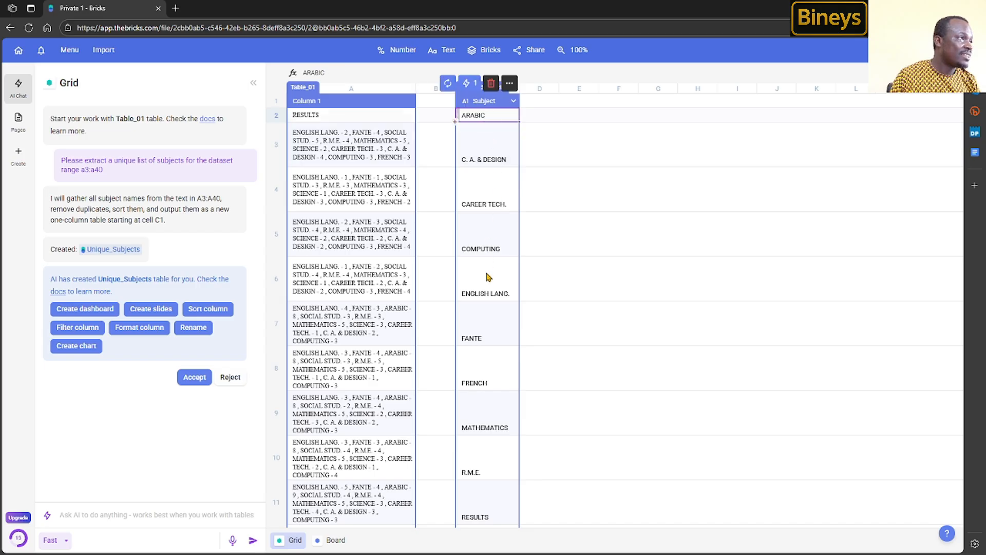
scroll(497, 316, "down", 2)
scroll(496, 316, "down", 2)
left_click(500, 425, "shift")
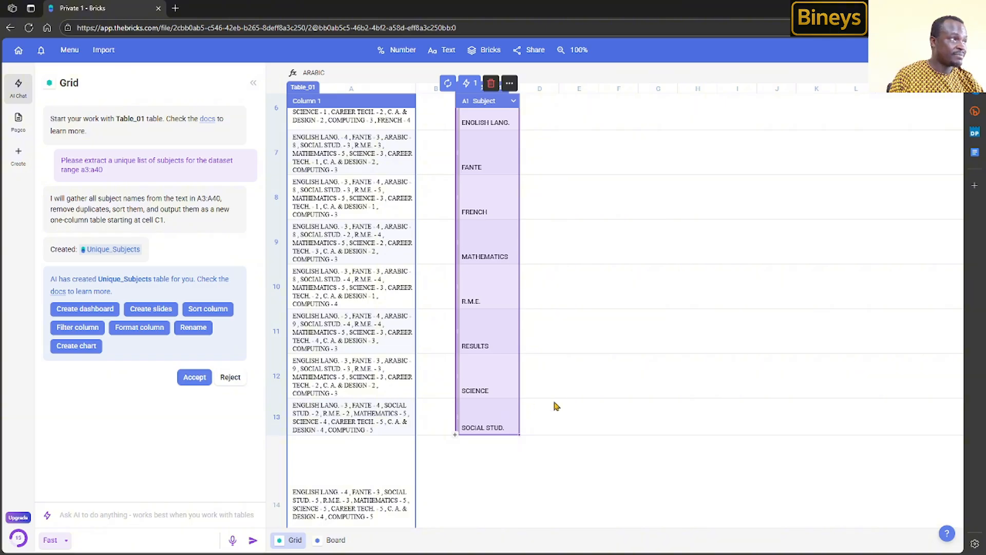
scroll(611, 331, "up", 4)
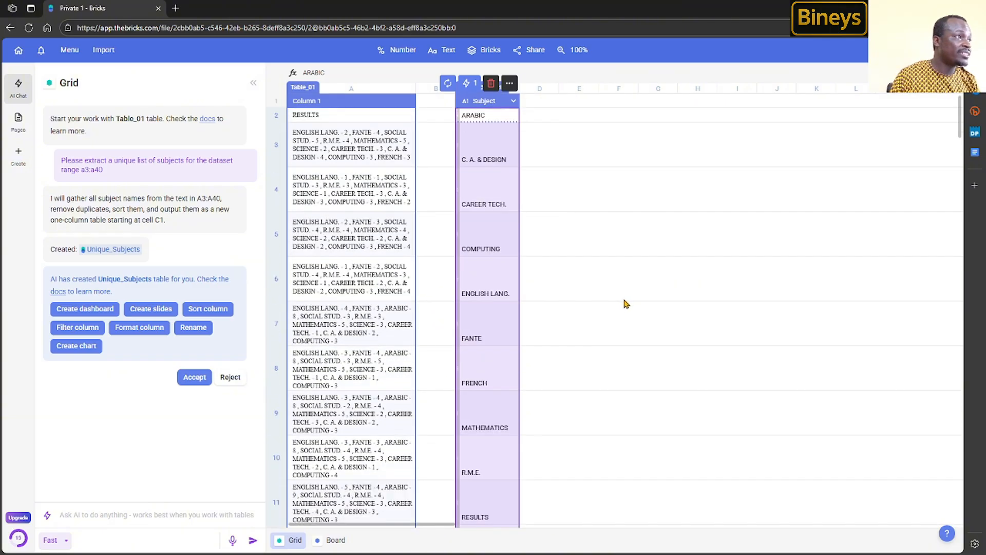
left_click(578, 102)
right_click(577, 103)
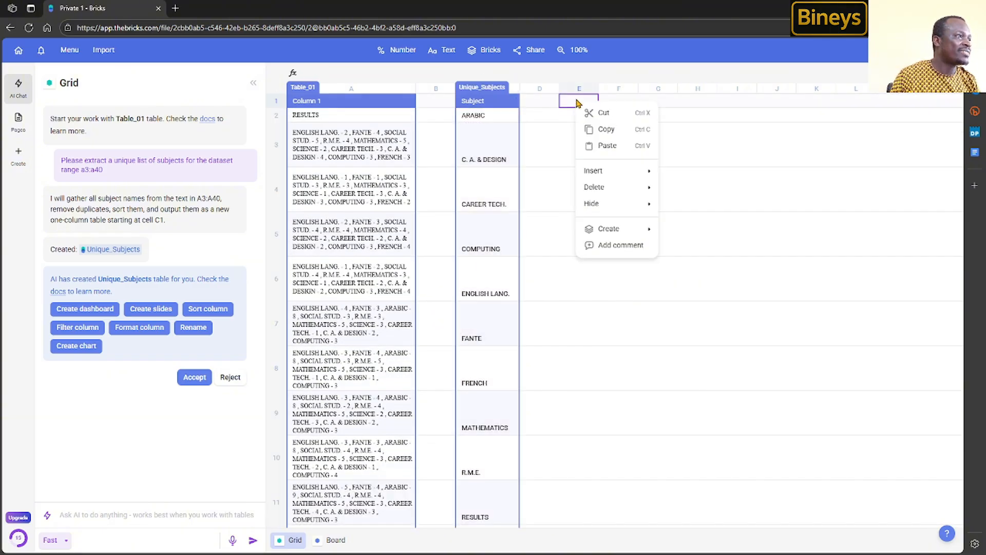
Step: Enter a TRANSPOSE formula in E1 that lays out the subjects in C2:C13, ARABIC to SOCIAL STUD., as headers across row 1
left_click(571, 102)
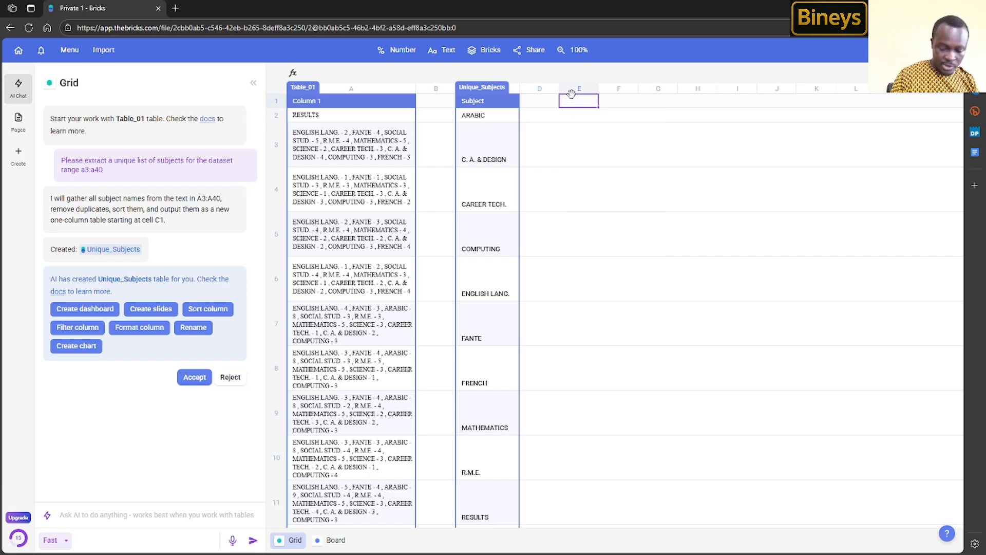
type("=tra")
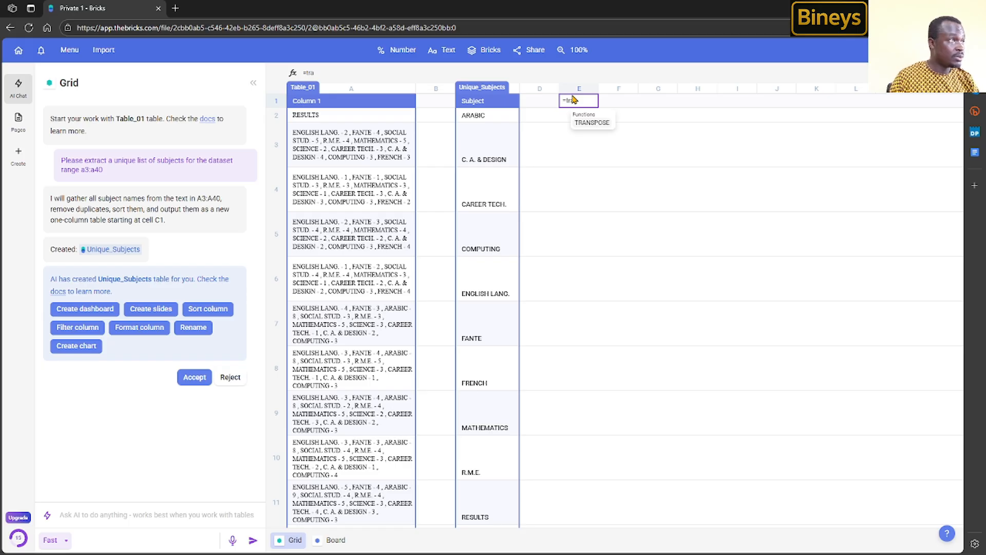
left_click(601, 124)
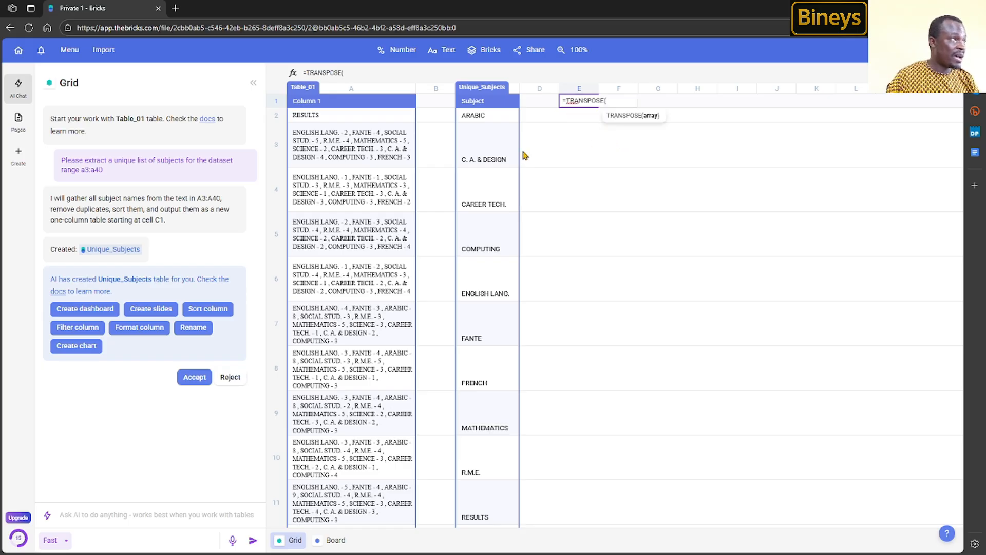
left_click_drag(480, 118, 468, 317)
key("Return")
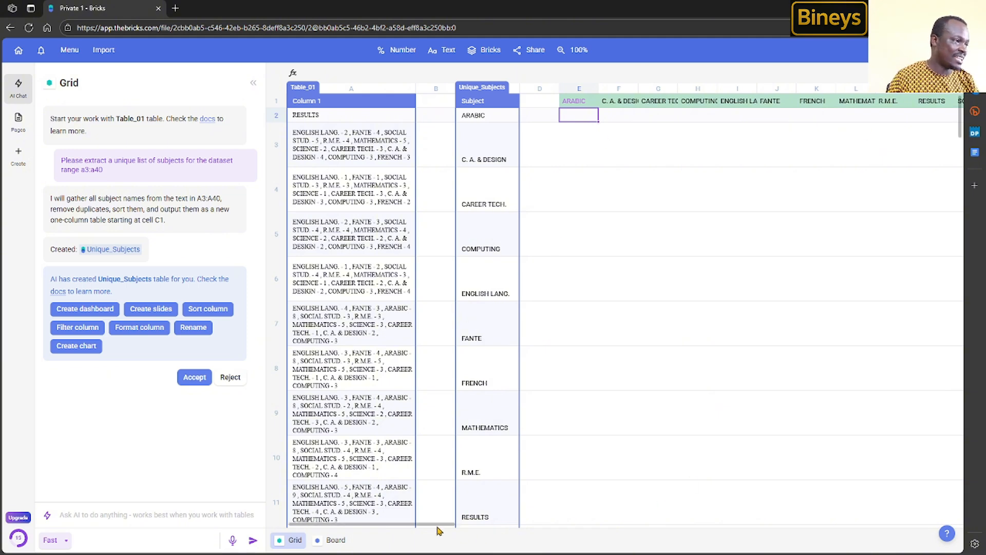
left_click_drag(438, 524, 474, 524)
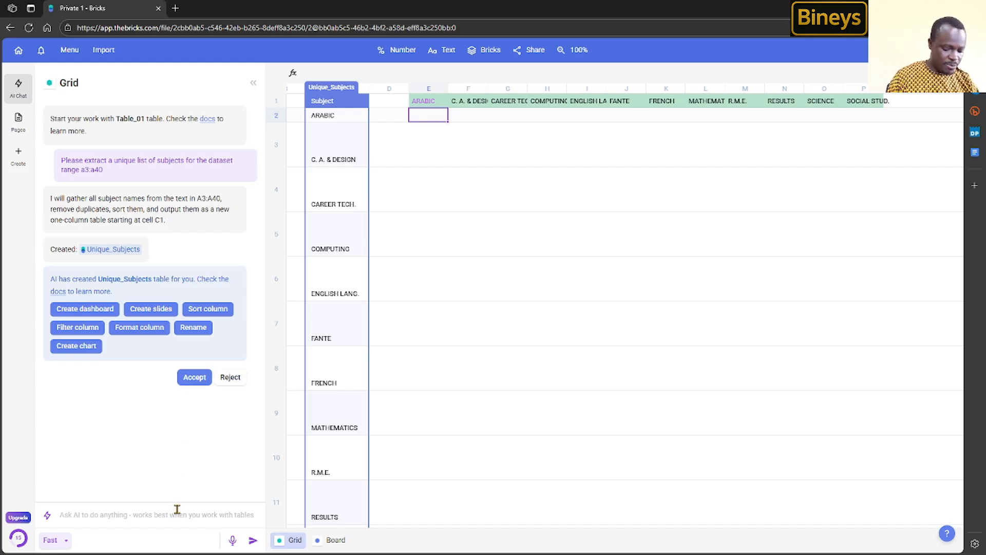
Step: Put the copied prompt in the AI chat, asking to extract each row's subject scores and replace "X" with 88, "*" with 77 and blanks with 99
key("ctrl+v")
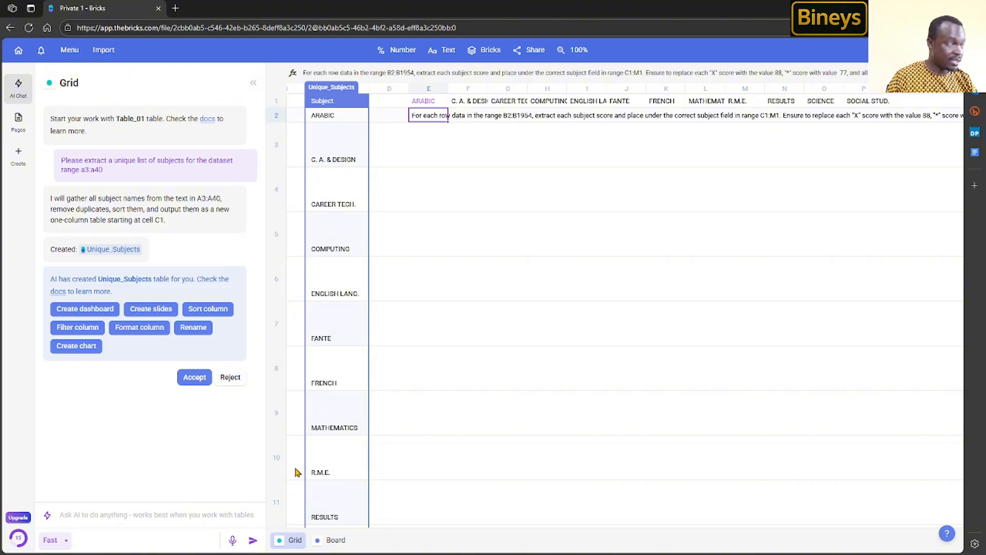
key("ctrl+z")
left_click(107, 514)
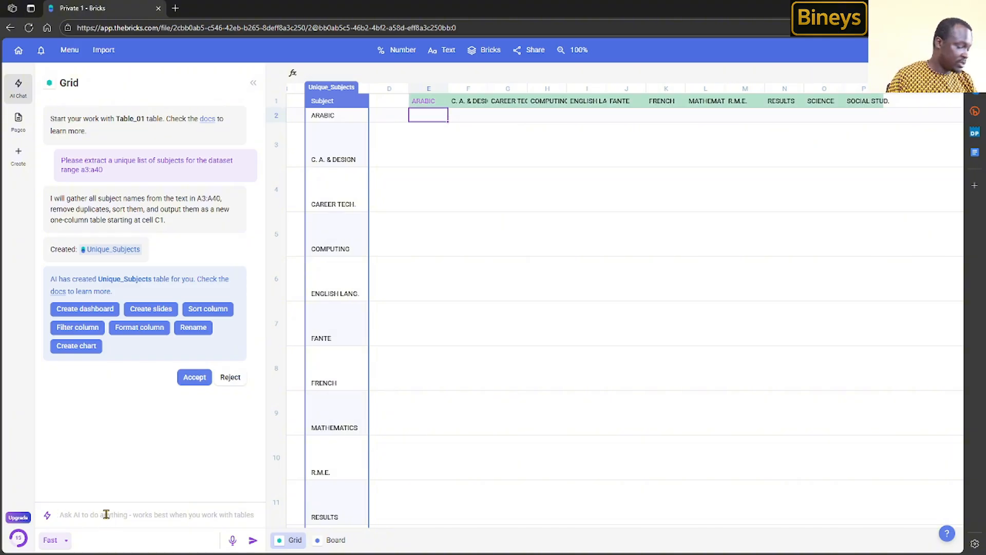
type("For each row data in the range B3:B1954, extract each subject score and place under the correct subject field in range C1:M1. Ensure to replace each \"X\" score with the value 88, \"*\" score with value 77, and all blank or null values with 99")
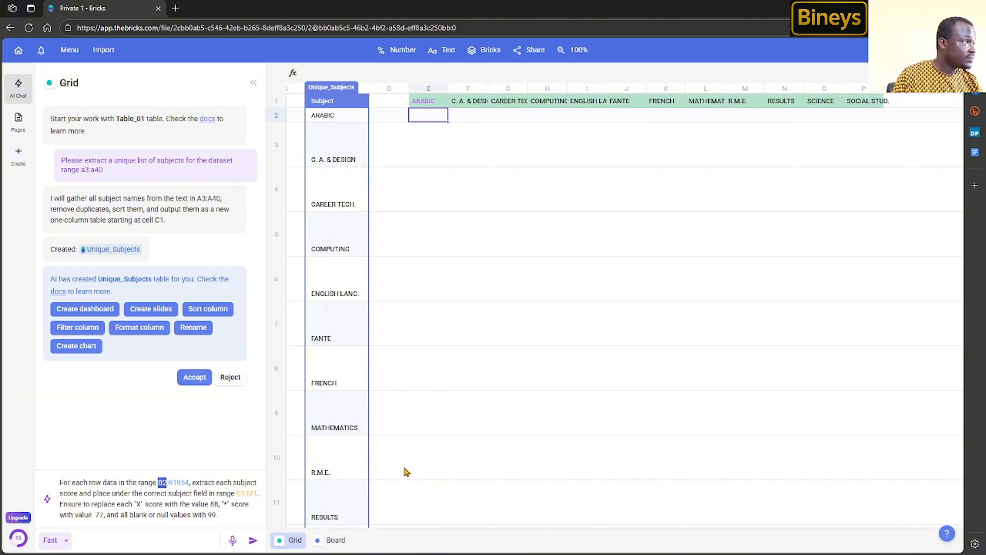
Step: Change the source data range in the AI prompt to A3:A40
left_click_drag(390, 524, 357, 524)
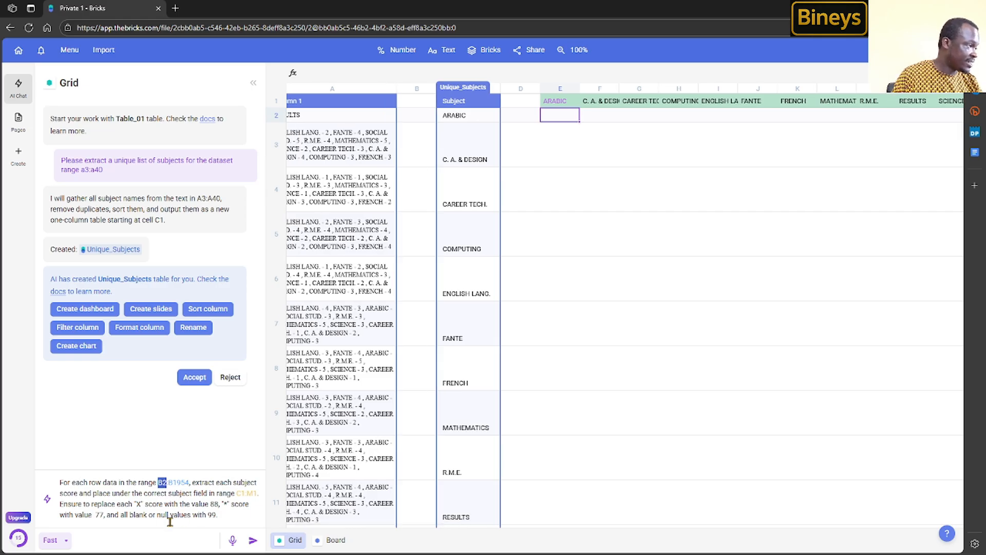
type("A3")
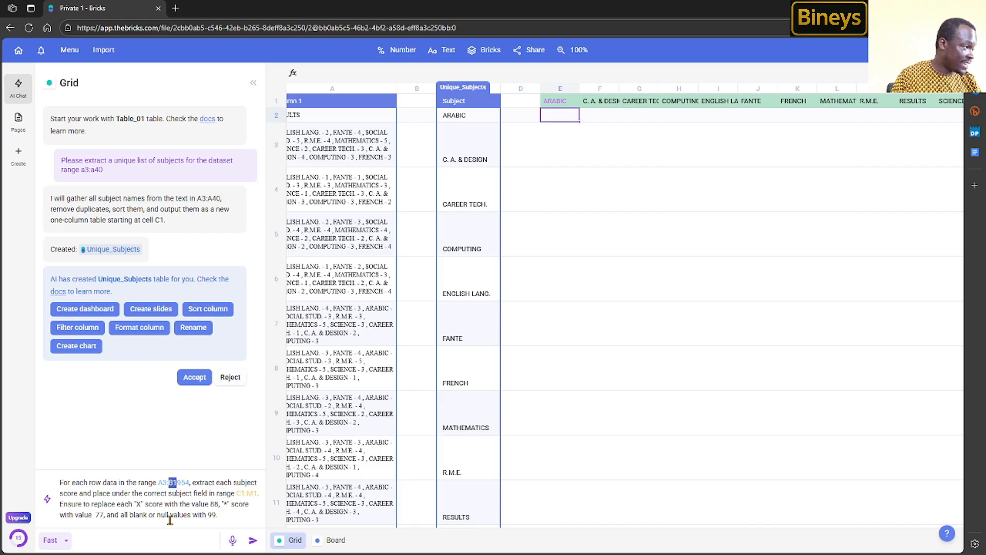
key("shift+Right")
key("shift+Right")
key("shift+Right")
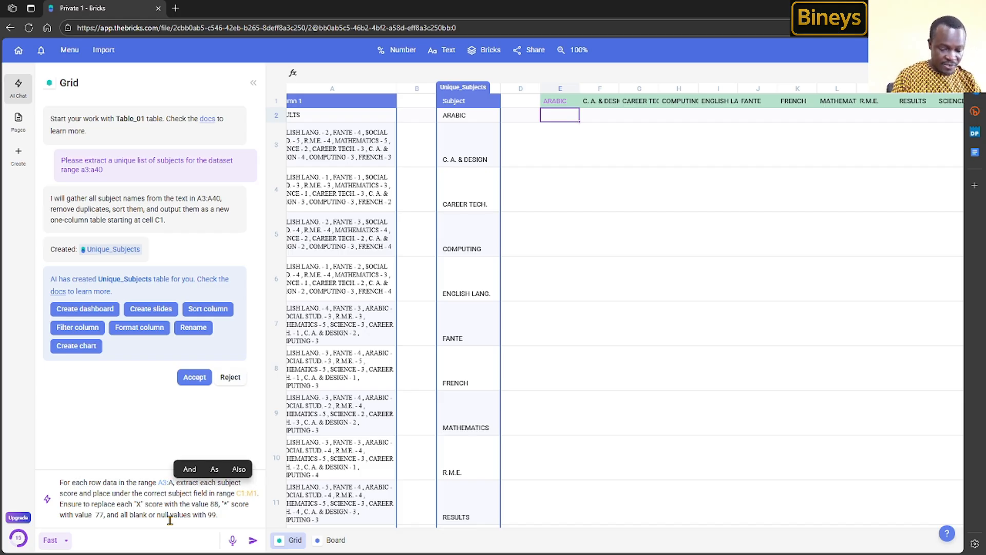
type("A40")
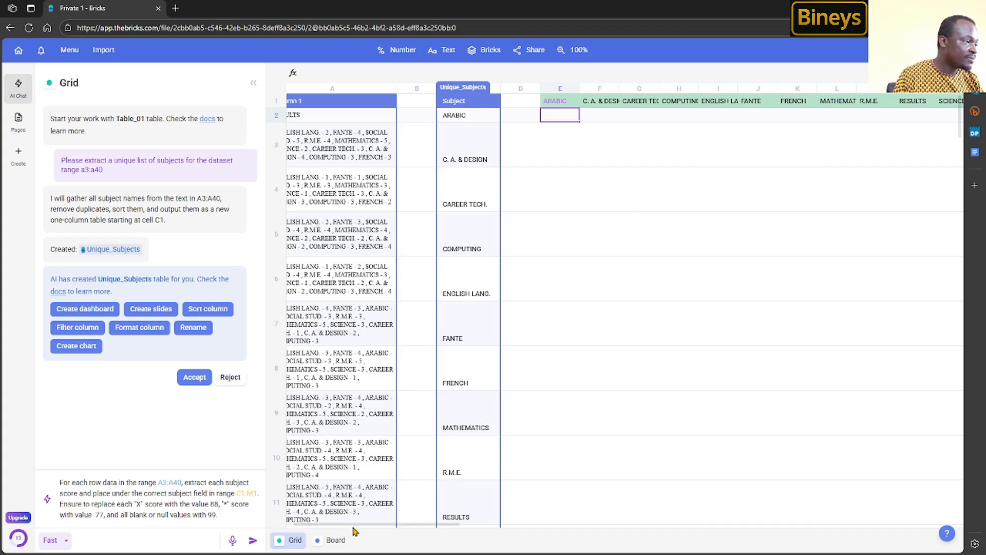
Step: Change the subject field range in the prompt to E1:P1 and send the prompt to the AI
mouse_move(356, 524)
left_mouse_down()
mouse_move(404, 529)
mouse_move(350, 526)
left_mouse_up()
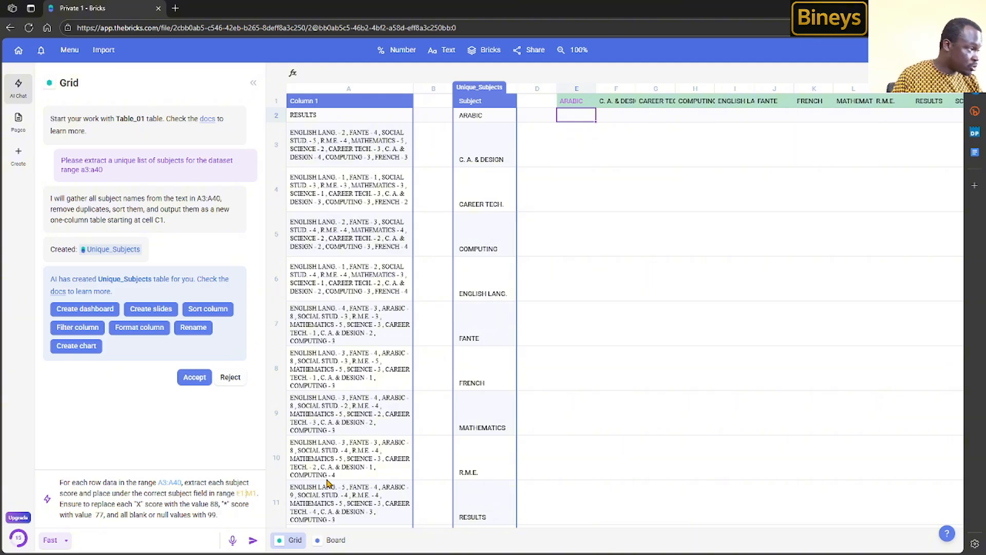
type("P")
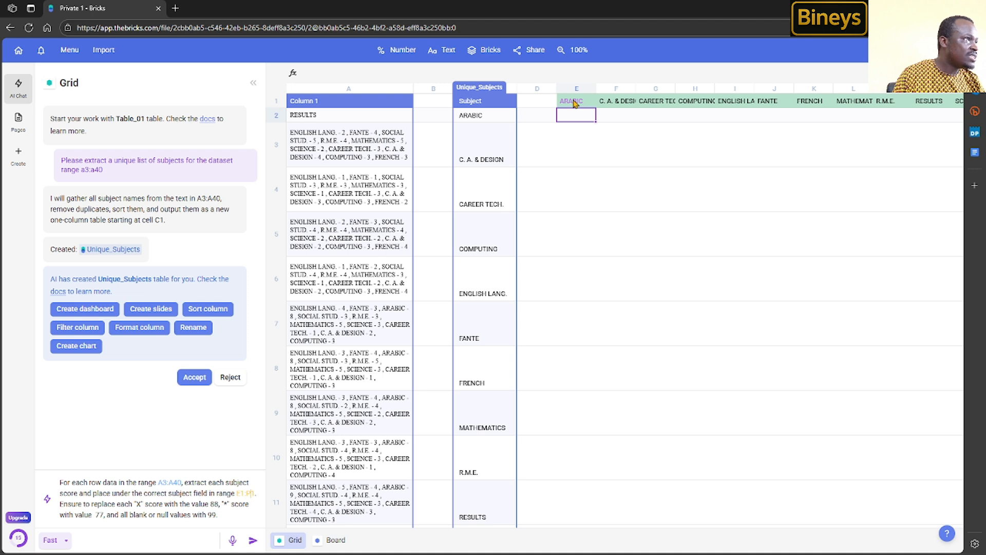
left_click(575, 103)
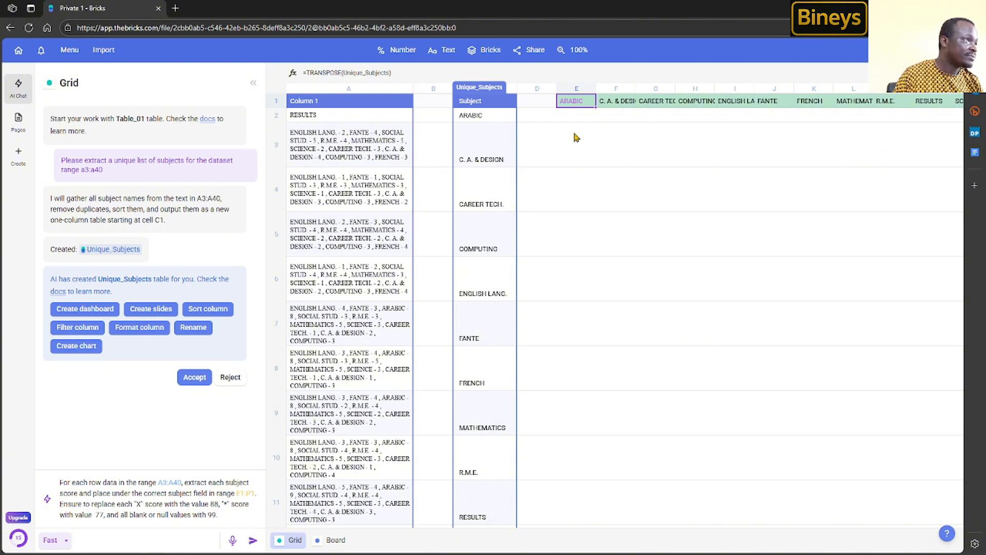
left_click(578, 116)
left_click(251, 541)
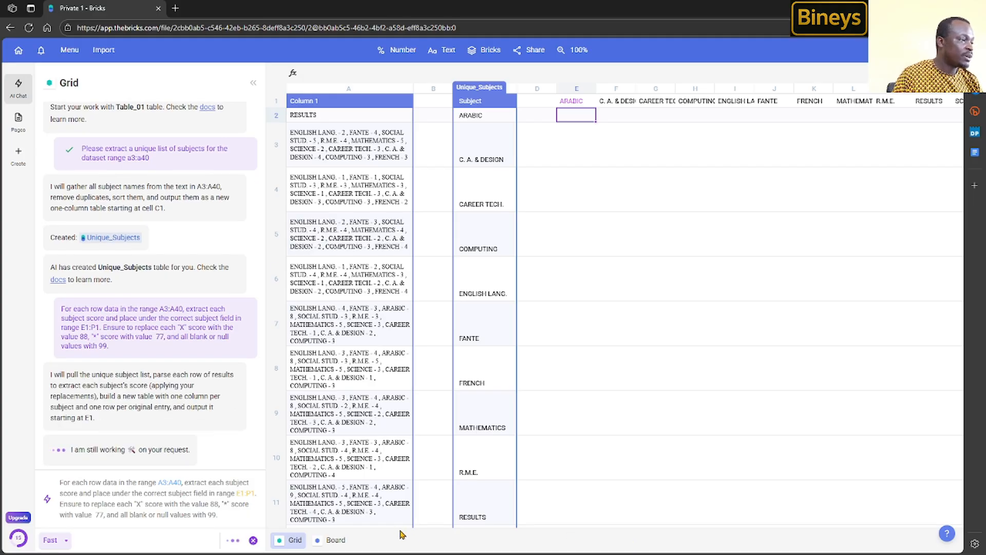
Step: Examine the generated Scores_By_Subject table at 80% zoom, checking the replacement codes for missing and X scores across the subject columns
left_click_drag(389, 526, 423, 527)
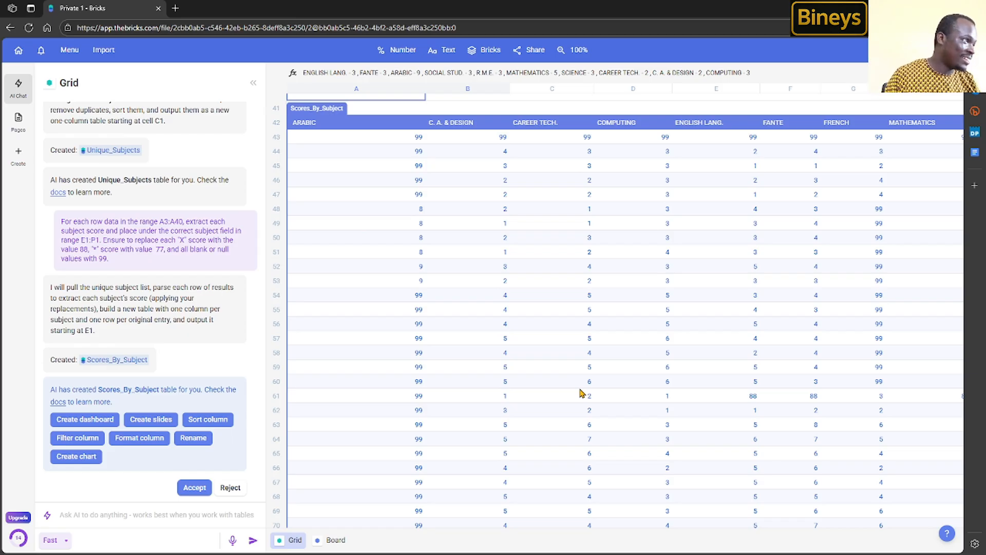
scroll(566, 310, "down", 3, "ctrl")
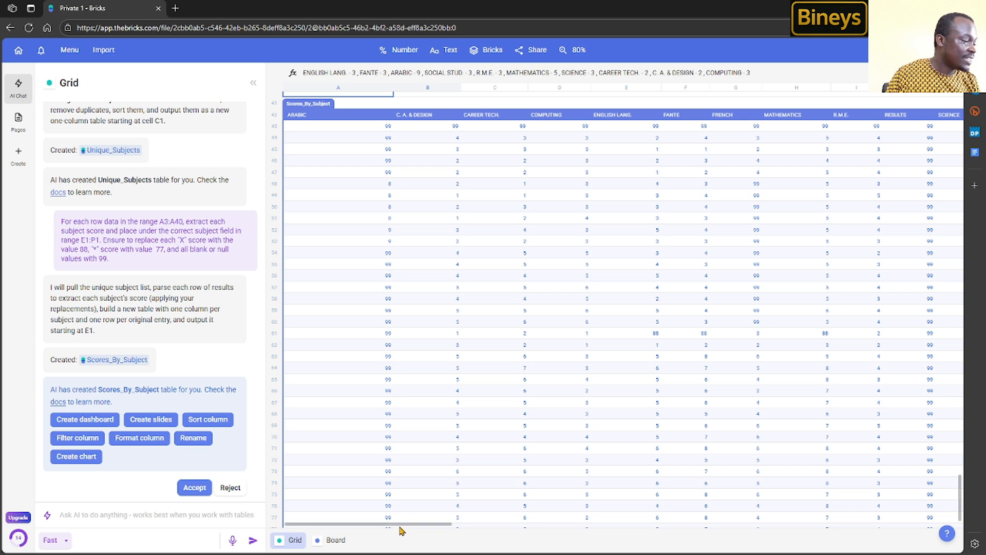
mouse_move(388, 525)
left_mouse_down()
mouse_move(448, 525)
mouse_move(381, 522)
left_mouse_up()
scroll(520, 387, "up", 1)
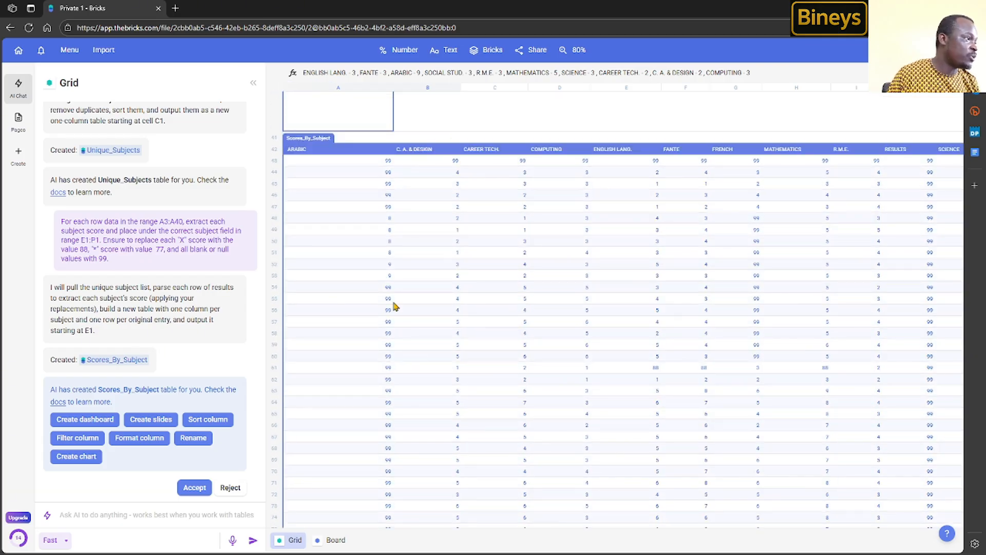
left_click(388, 208)
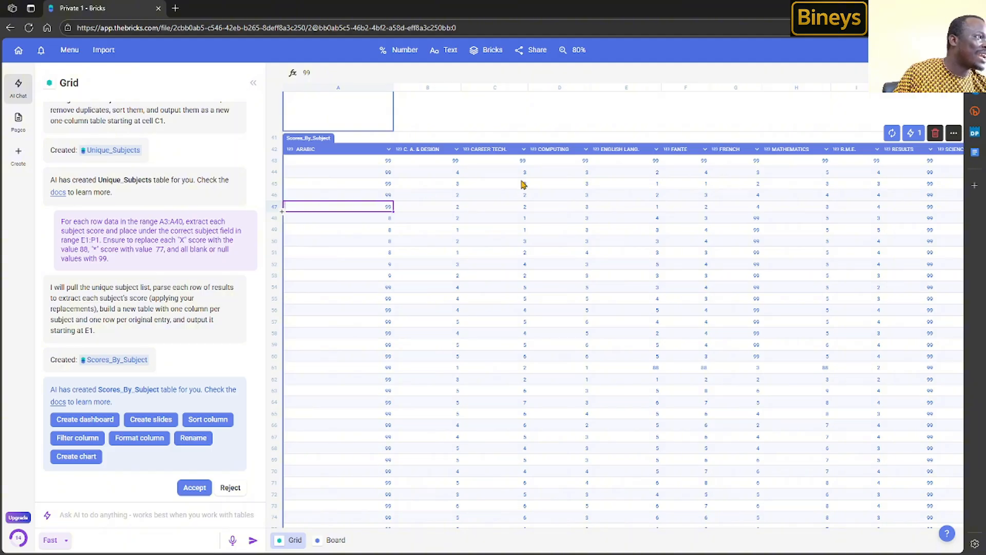
left_click(660, 370)
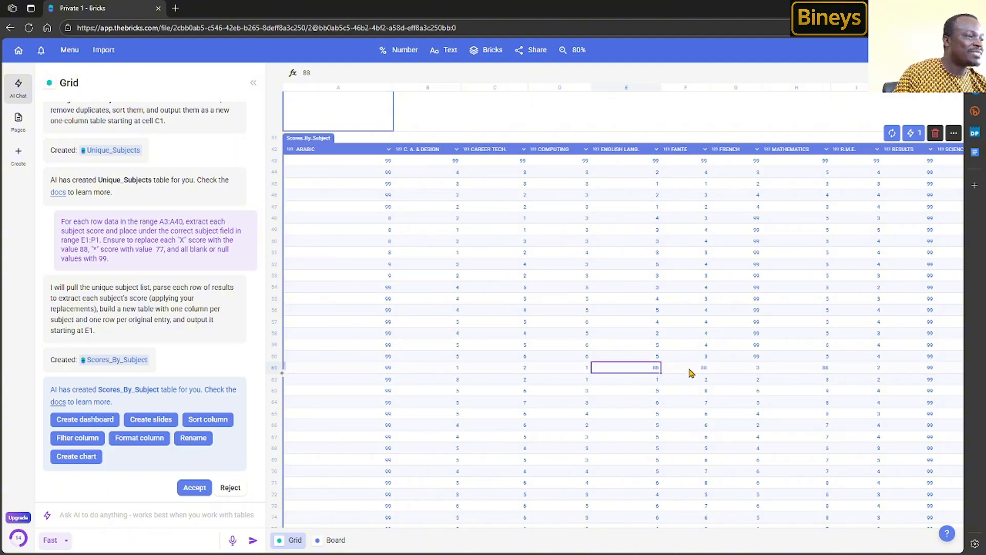
left_click(690, 371)
scroll(544, 375, "down", 1)
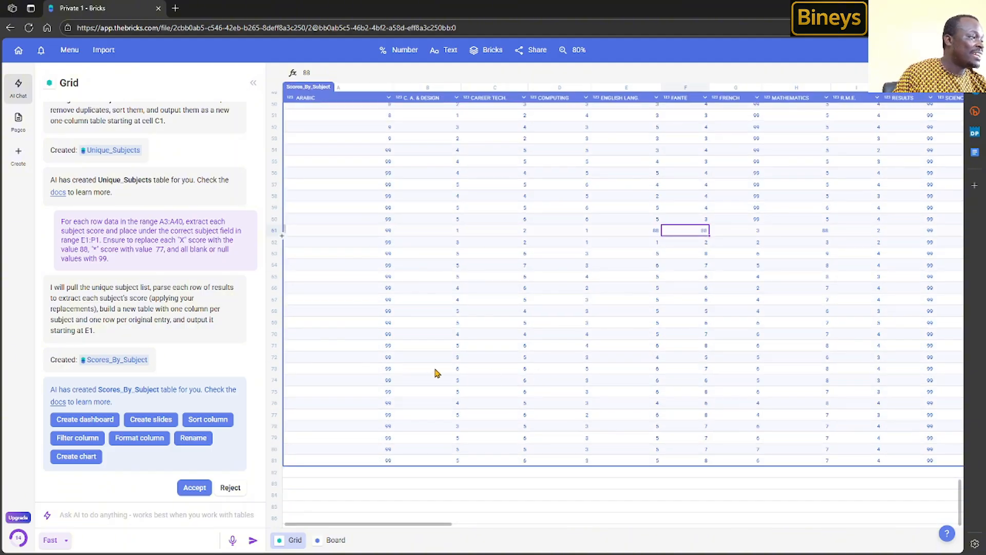
scroll(438, 365, "up", 2)
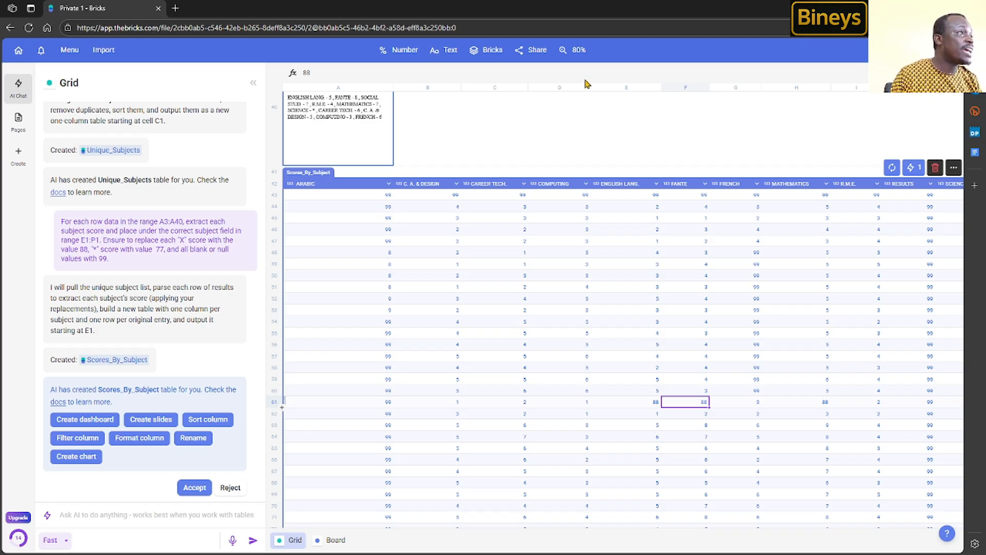
left_click(69, 49)
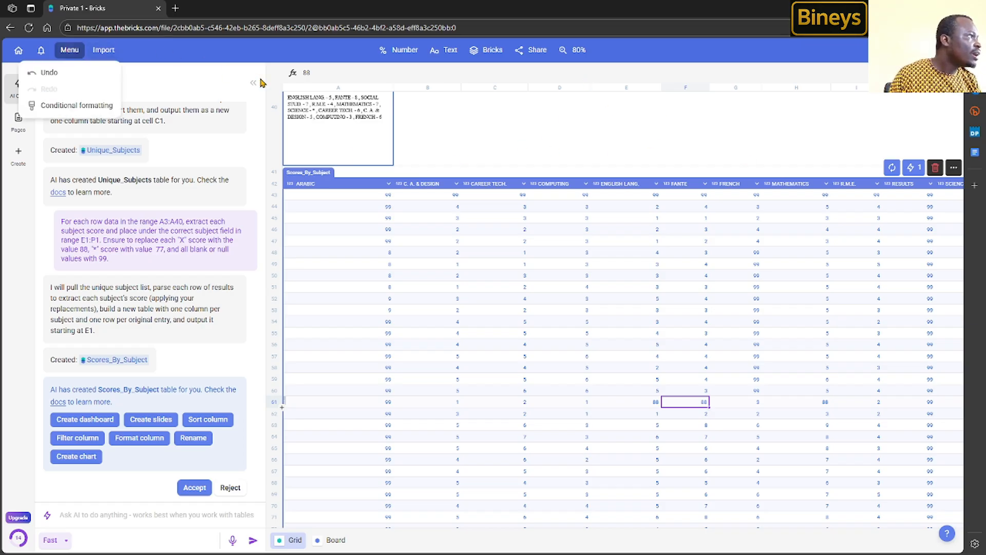
left_click(520, 148)
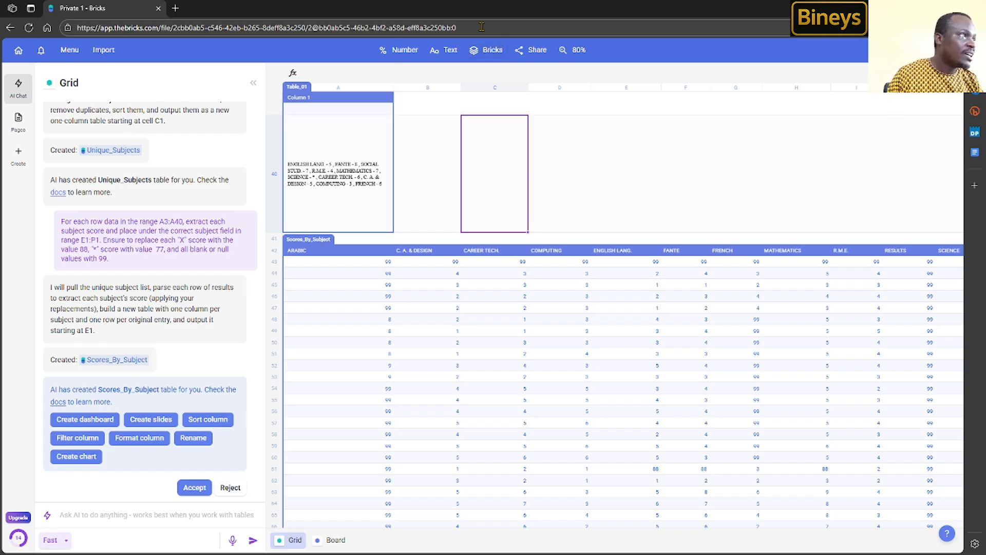
left_click(640, 161)
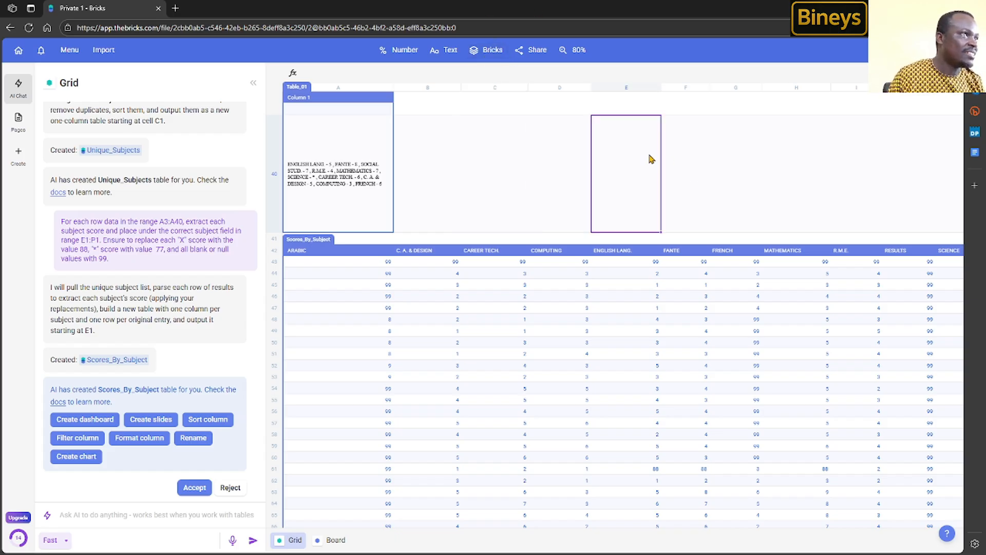
Step: Open a new browser tab and go to the previously visited Quadratic file address
left_click(176, 9)
left_click(186, 28)
type("q")
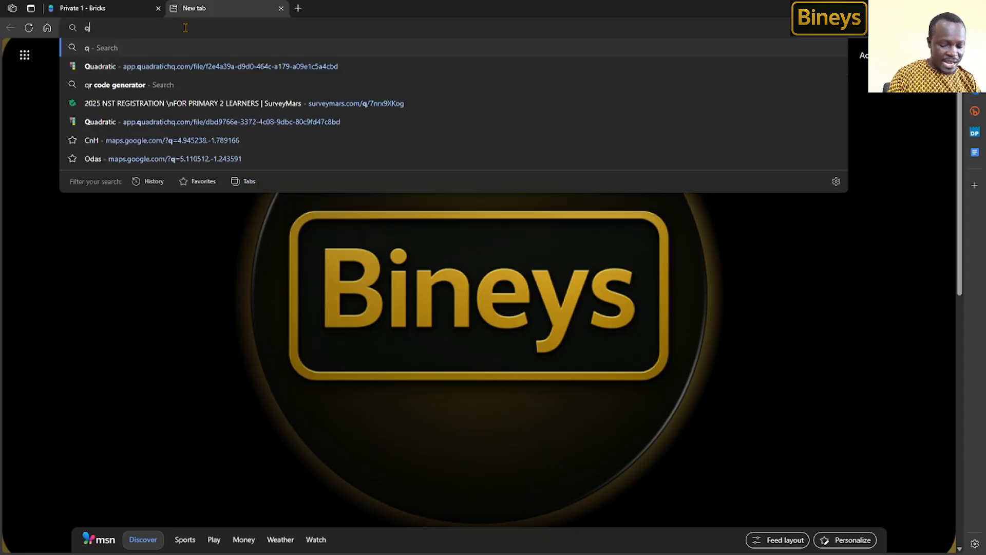
type("uadratic")
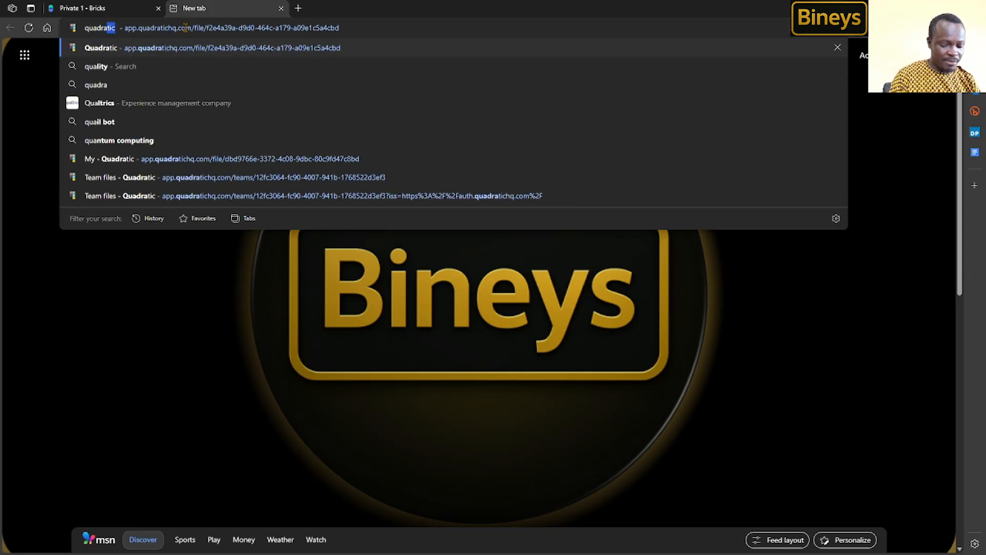
key("Return")
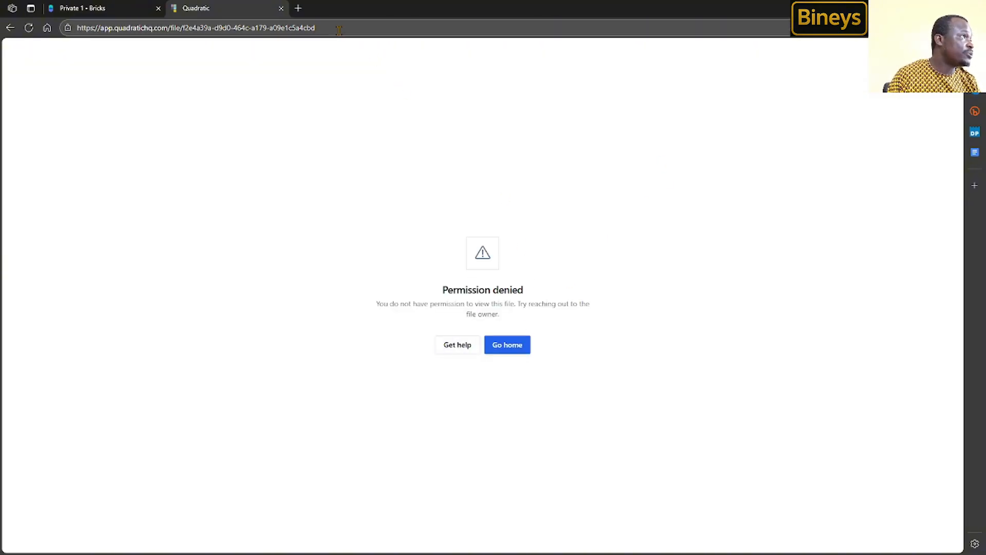
left_click_drag(339, 29, 183, 24)
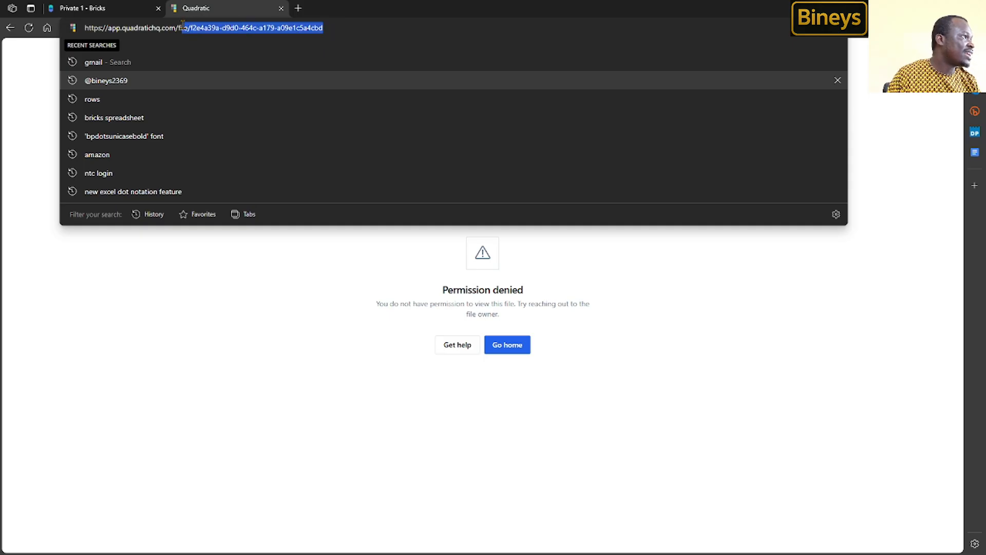
key("BackSpace")
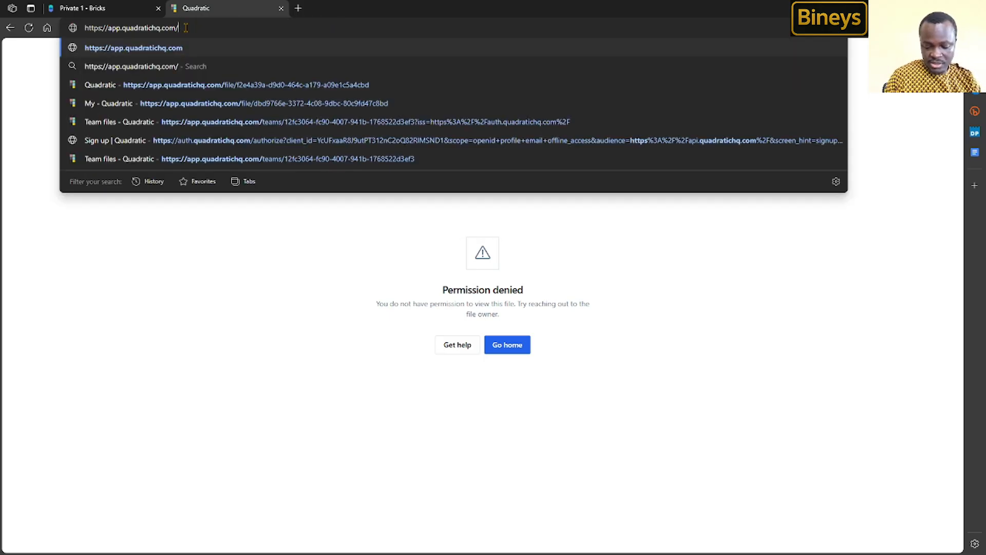
key("Return")
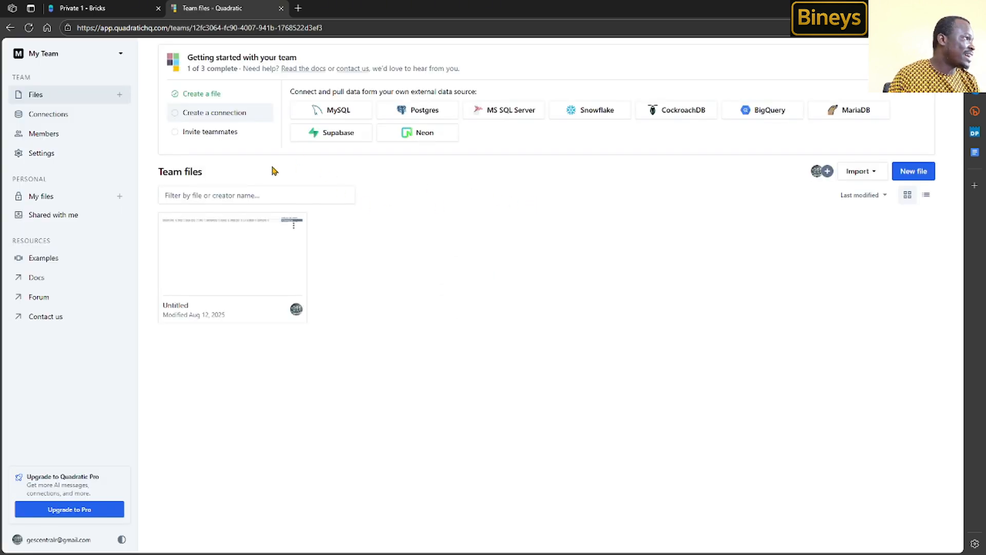
left_click(244, 258)
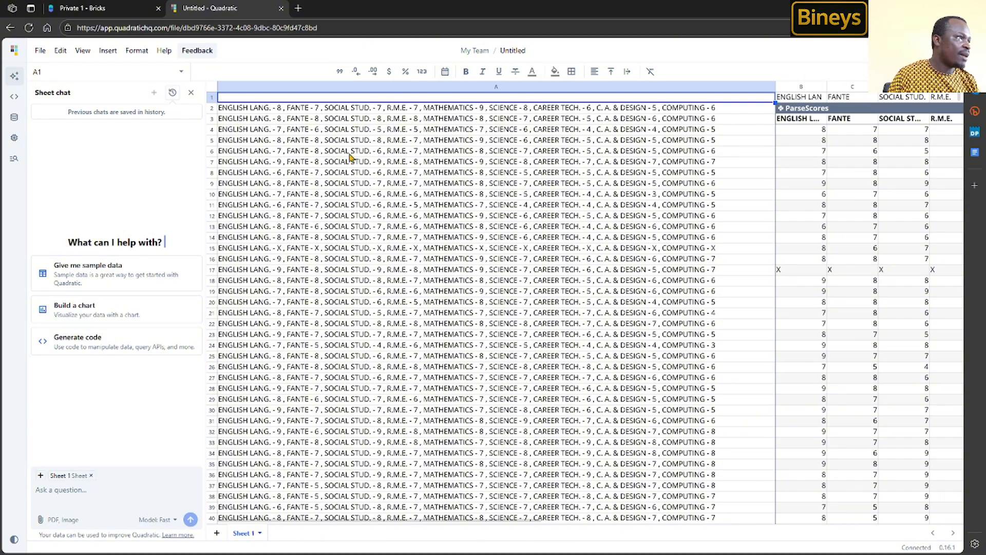
Step: Examine the ParseScores table, reading the extracted scores across the subject columns and down the rows
left_click_drag(446, 522, 592, 519)
left_click(428, 132)
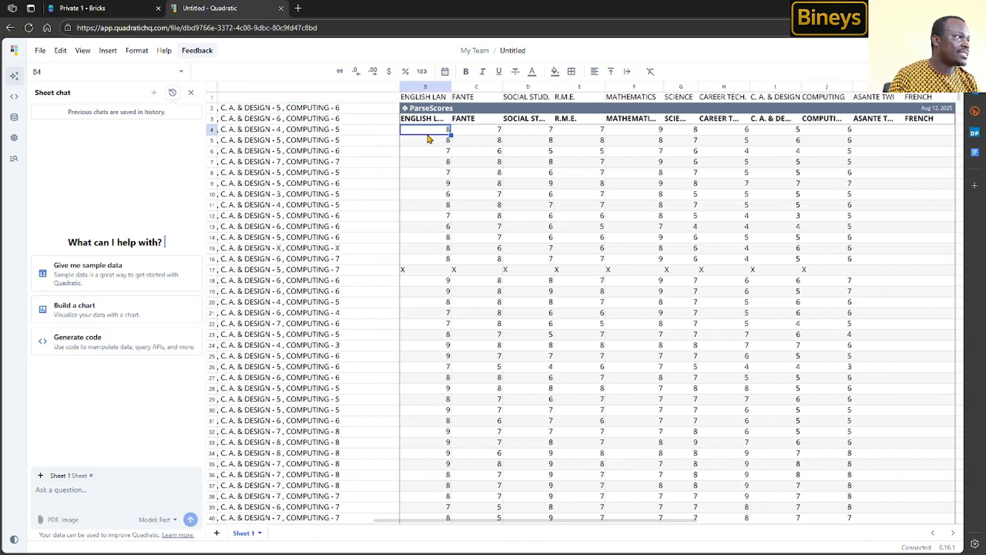
scroll(860, 270, "down", 10)
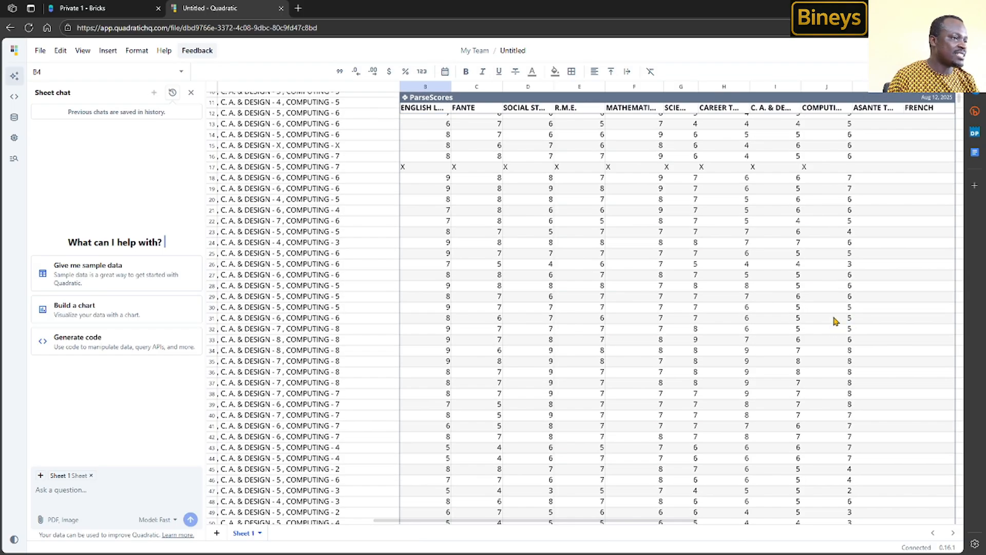